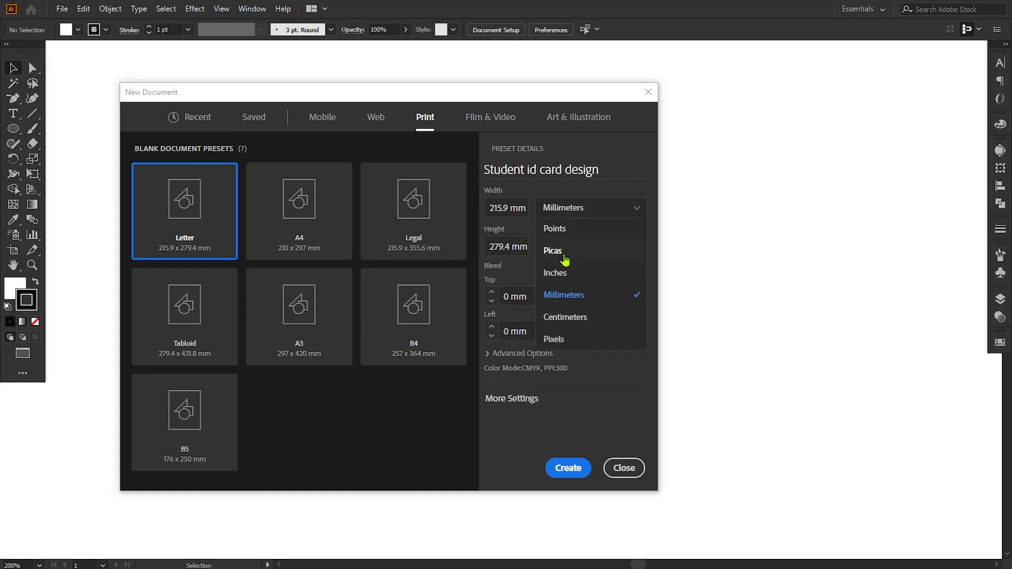
Set the new document's units to inches, width to 2.13 in, height to 3.39 in and the number of artboards to 2.
click(560, 271)
double_click(500, 207)
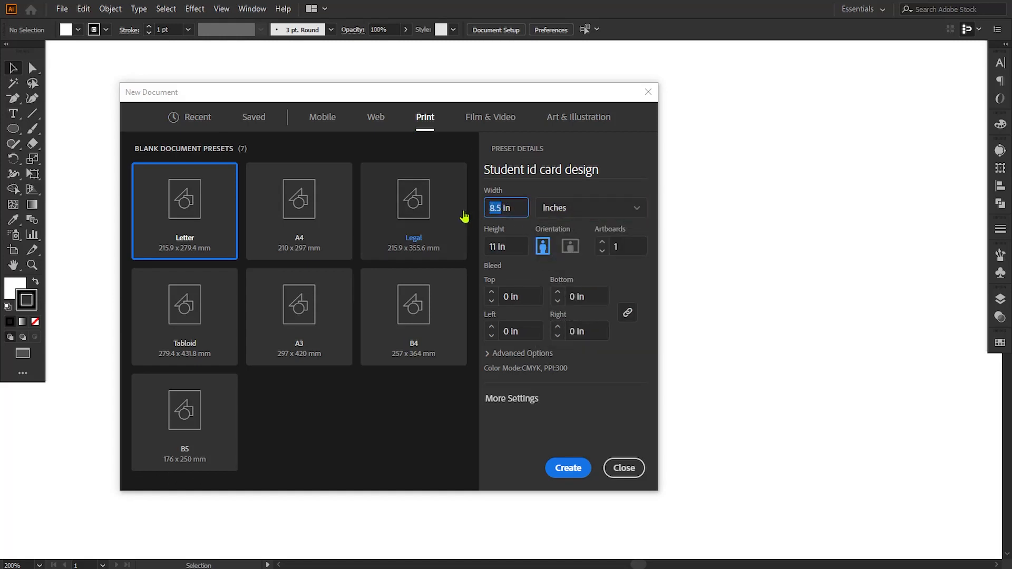
text(2.13)
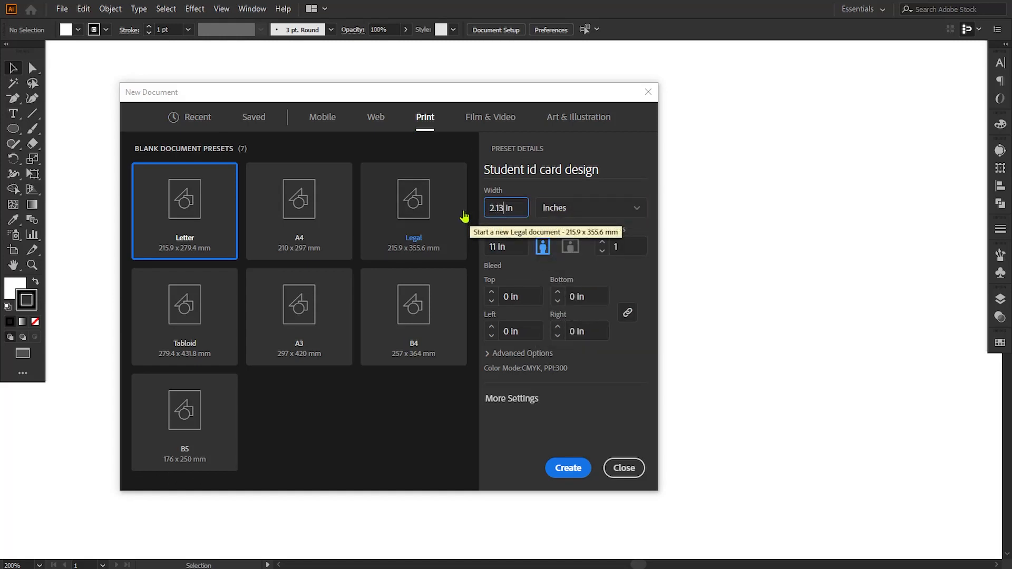
double_click(496, 246)
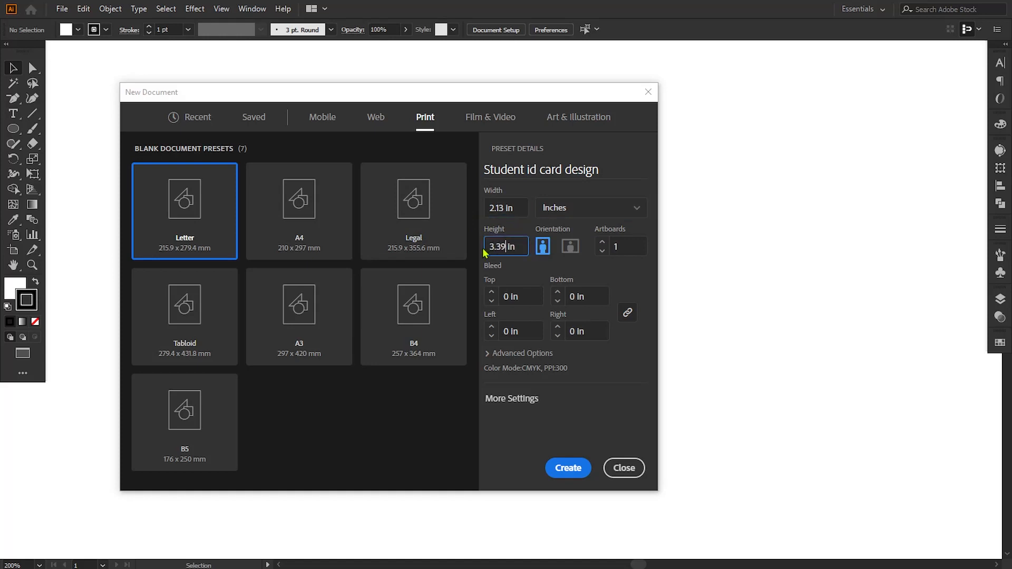
double_click(622, 247)
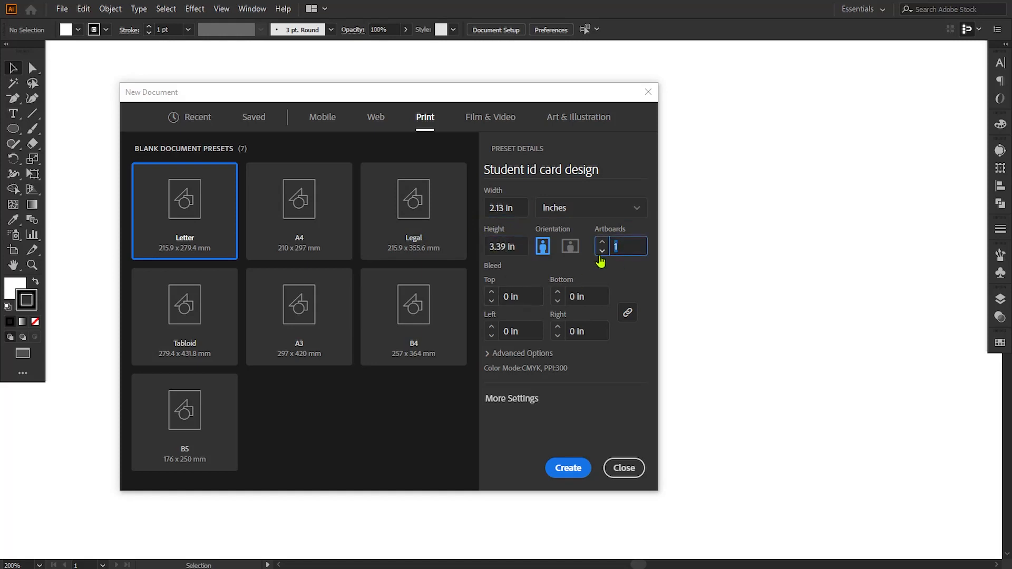
Set the bleed to 0.125 in on all sides and create the document.
double_click(509, 297)
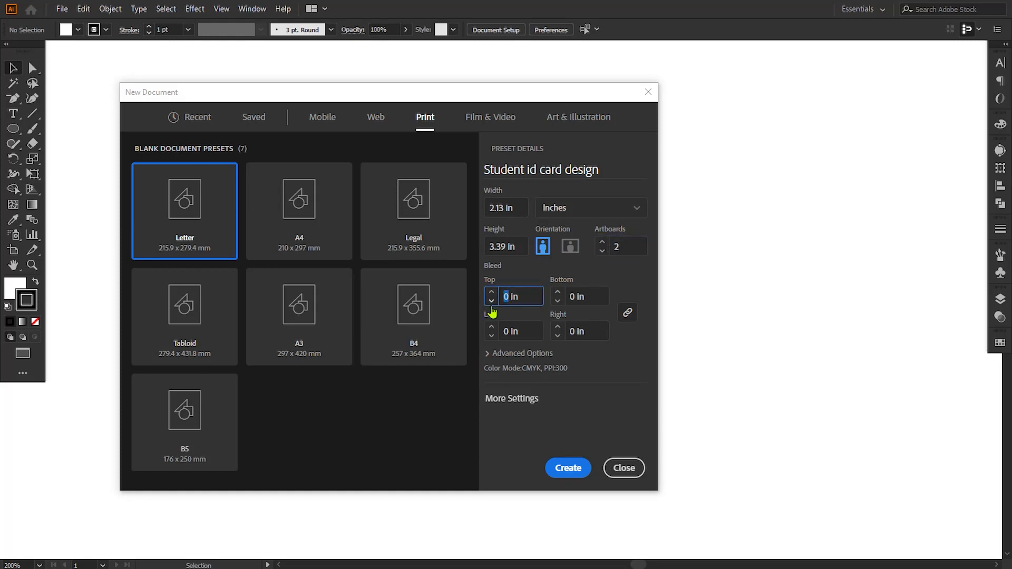
text(0.125)
click(524, 332)
click(488, 357)
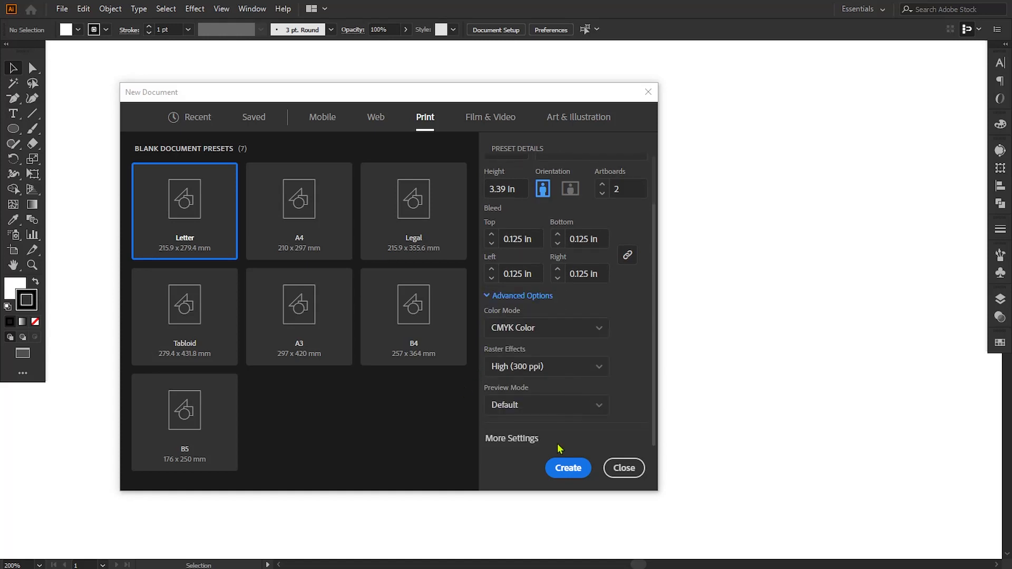
click(521, 440)
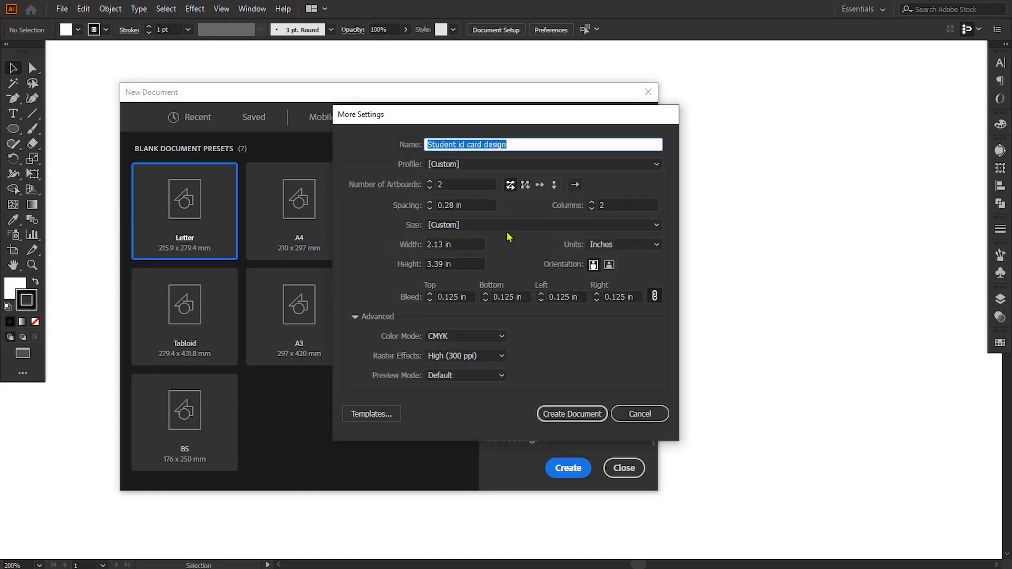
click(572, 414)
Paste the prepared color circles, QR code, social icons, logo and photo, and place them beside the first artboard.
drag(311, 330, 355, 334)
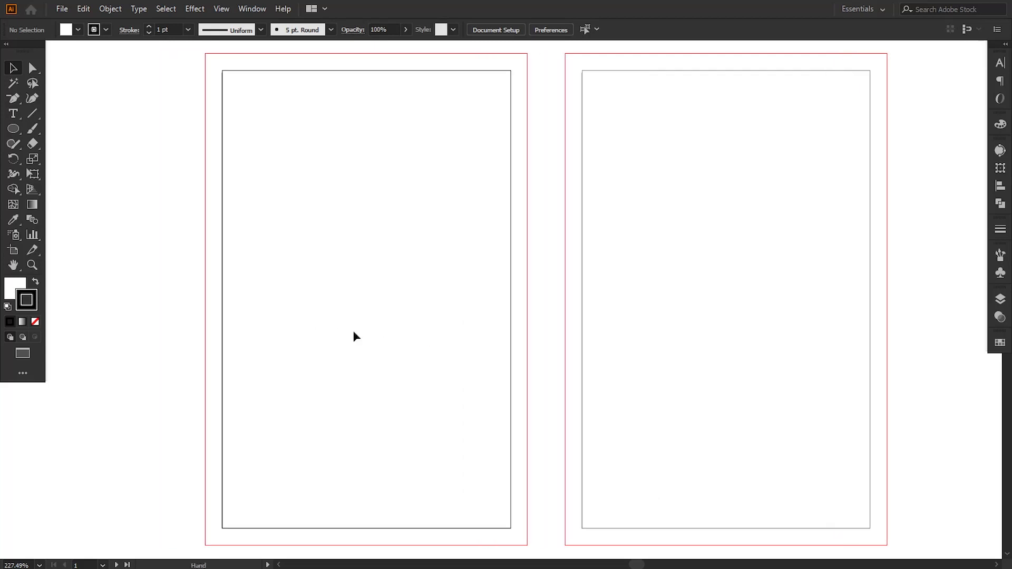
key(ctrl+v)
drag(477, 269, 93, 266)
drag(391, 327, 412, 328)
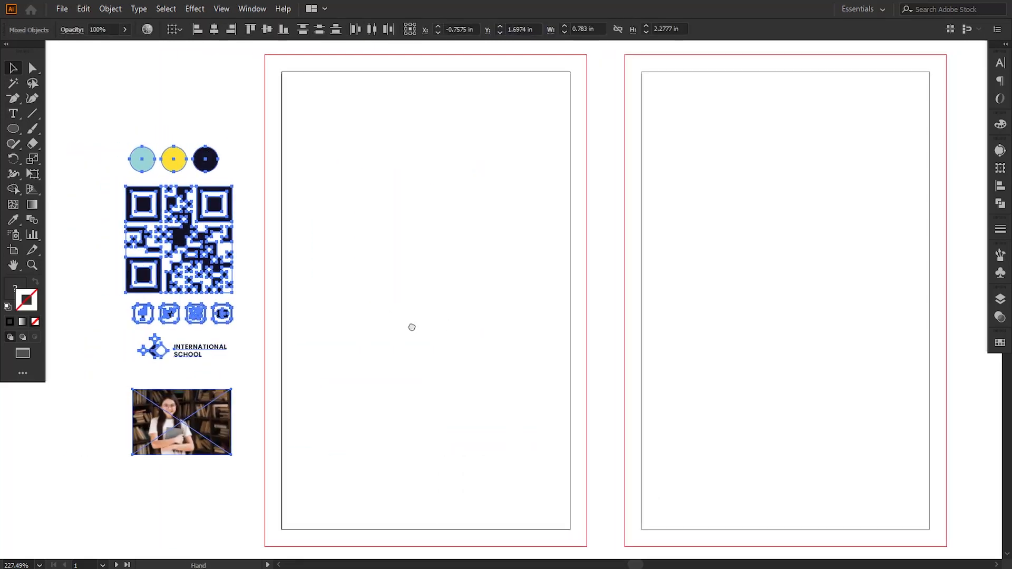
click(210, 132)
Draw a narrow vertical rectangle about 0.13 by 1.16 in on the first artboard and fully round its corners.
click(13, 128)
click(84, 130)
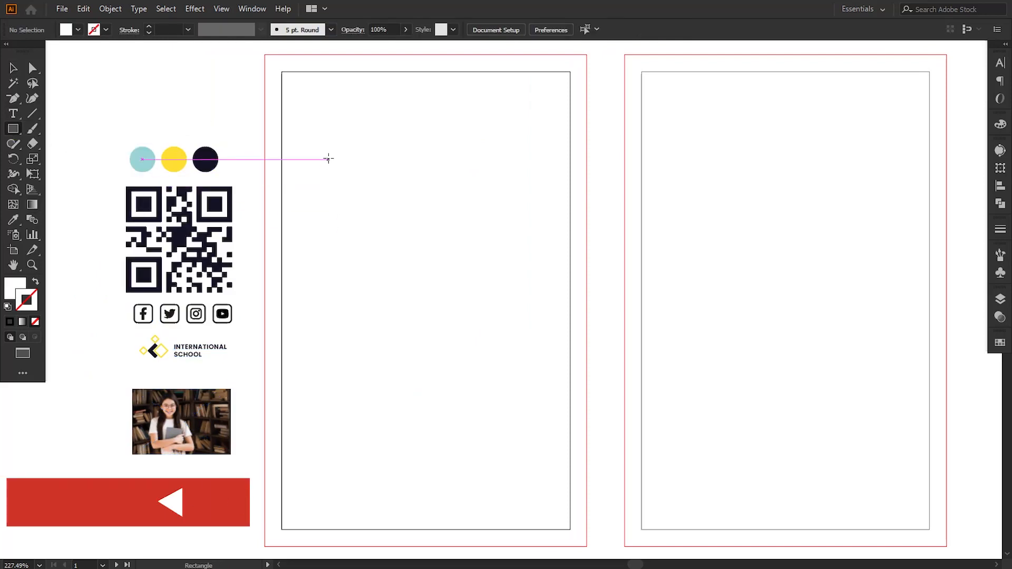
drag(329, 159, 346, 317)
click(33, 67)
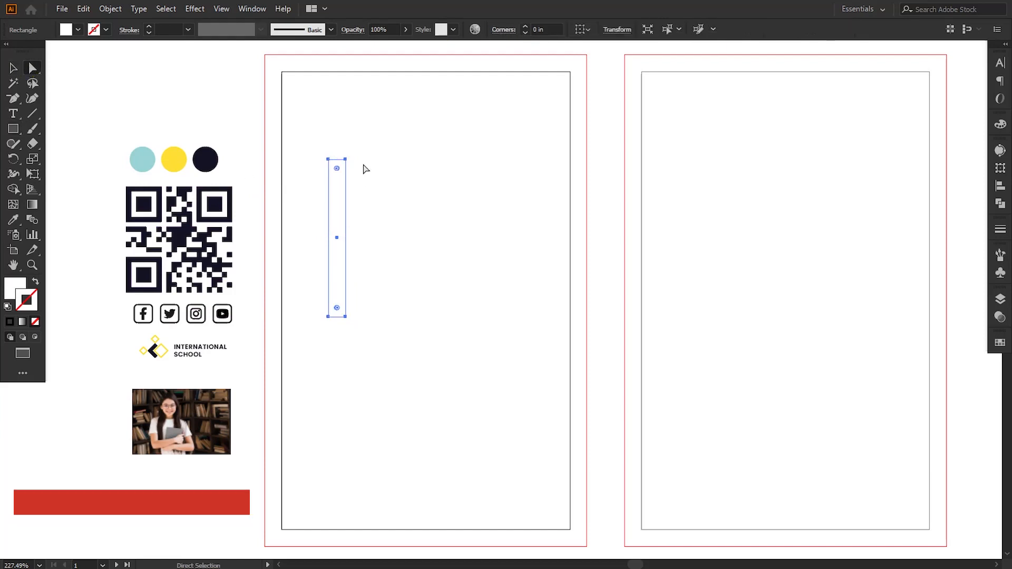
drag(338, 166, 298, 203)
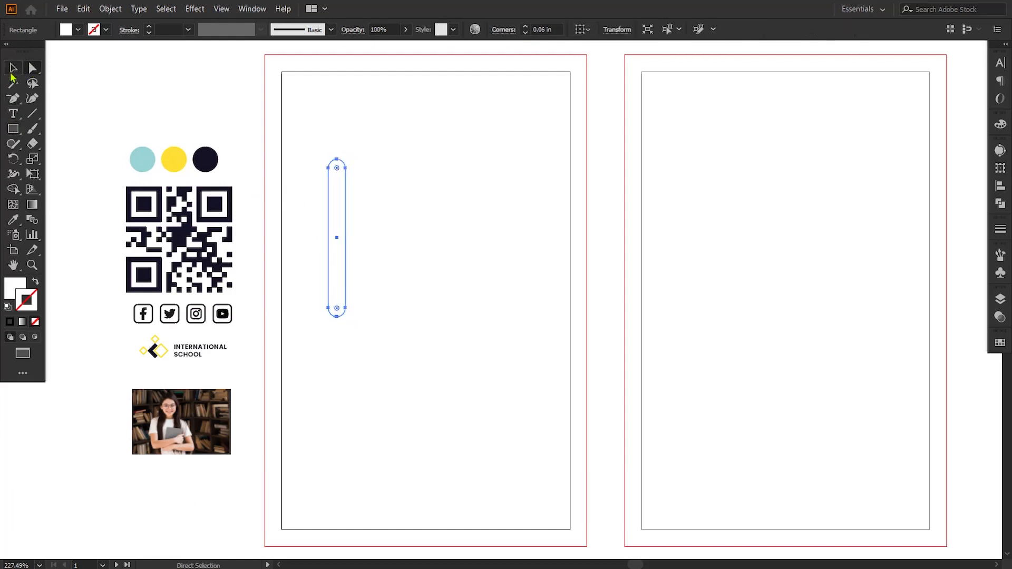
Give the rounded bar a 0.75 pt outline in the sampled dark navy with no fill.
click(13, 68)
key(F6)
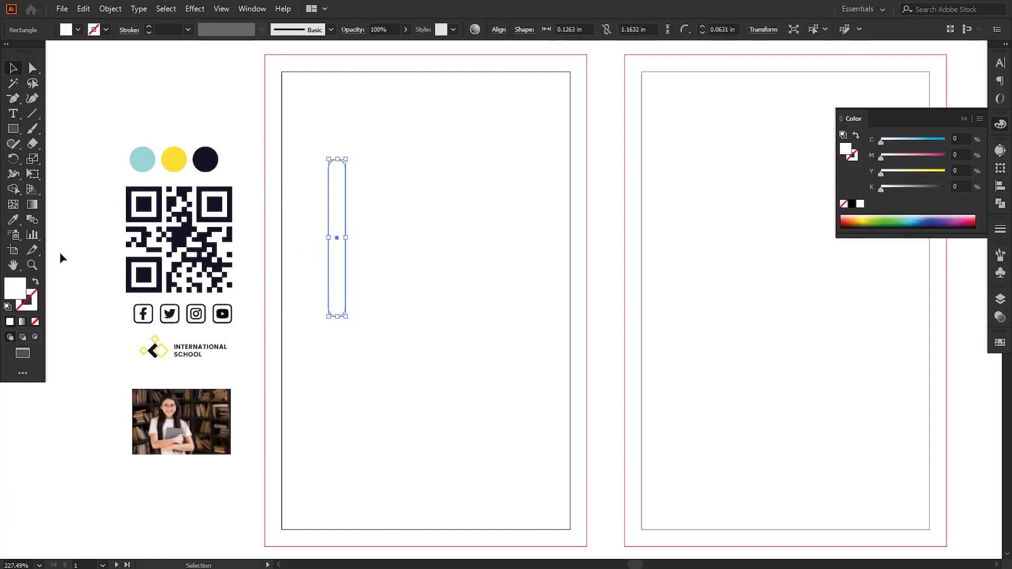
click(14, 219)
click(196, 167)
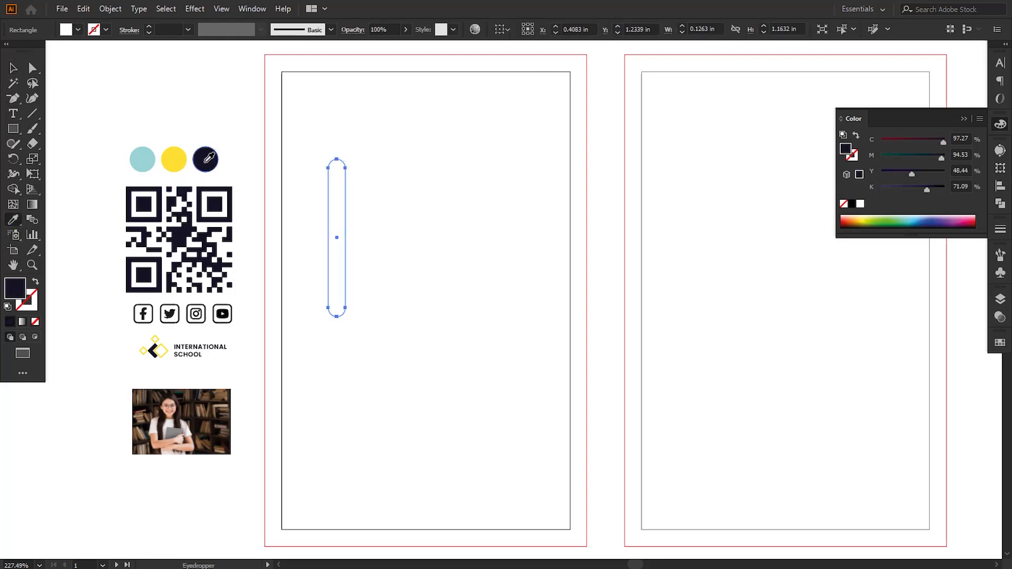
click(35, 282)
click(12, 70)
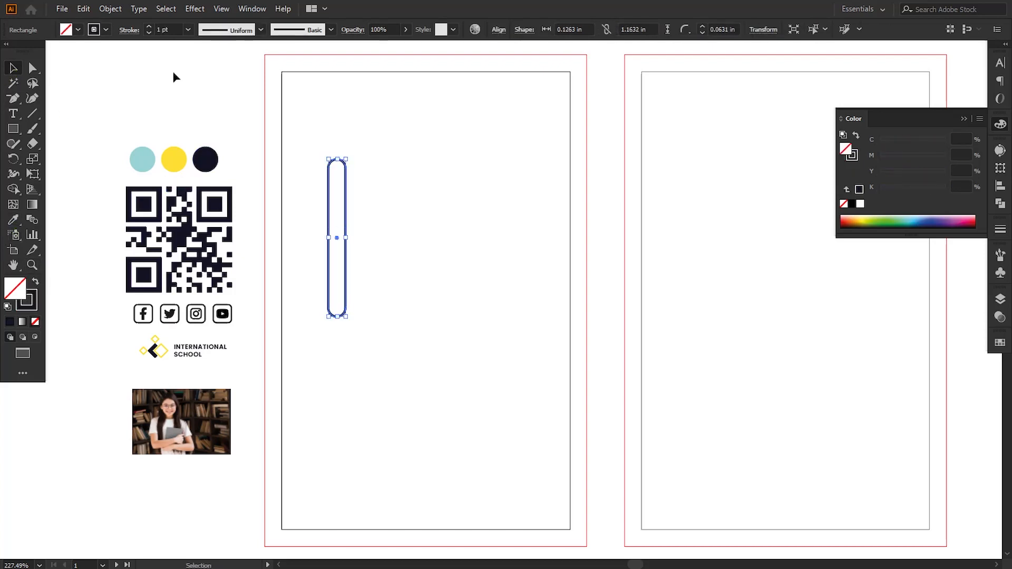
click(134, 100)
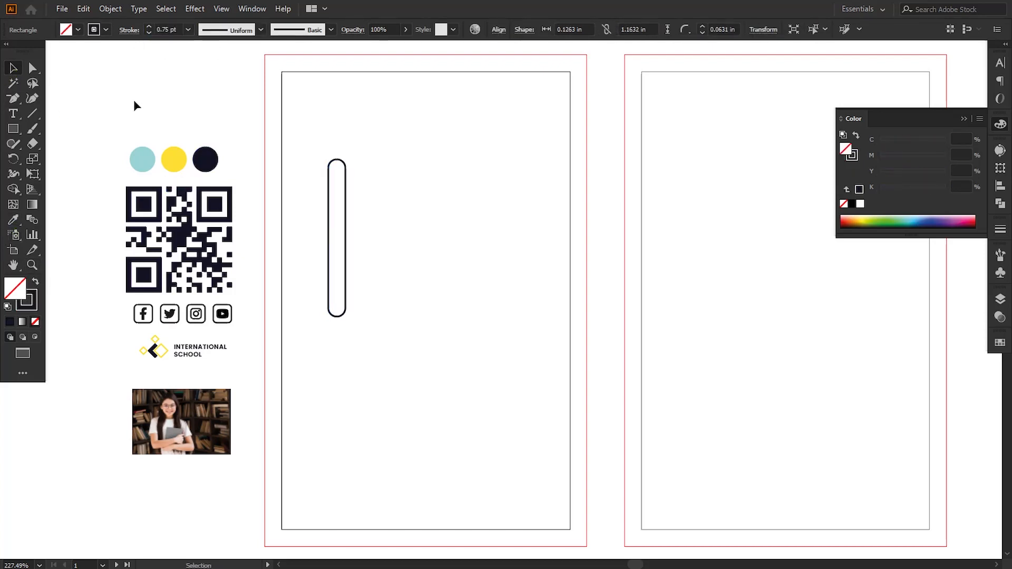
Duplicate the outlined bar to its right, then offset another copy slightly up and left and fill it with the sampled light teal.
drag(349, 274, 371, 278)
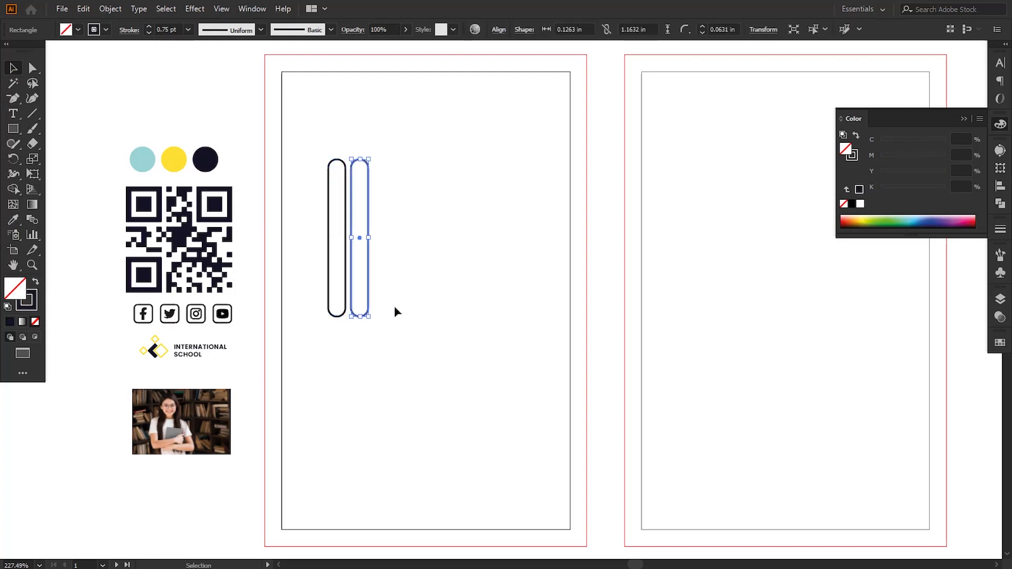
click(396, 310)
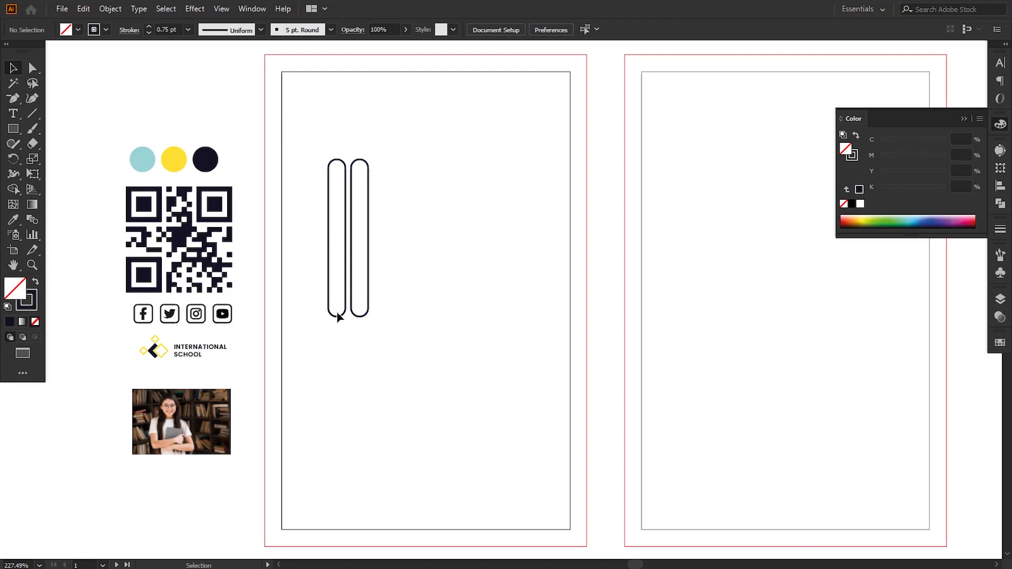
drag(336, 319, 327, 310)
click(13, 219)
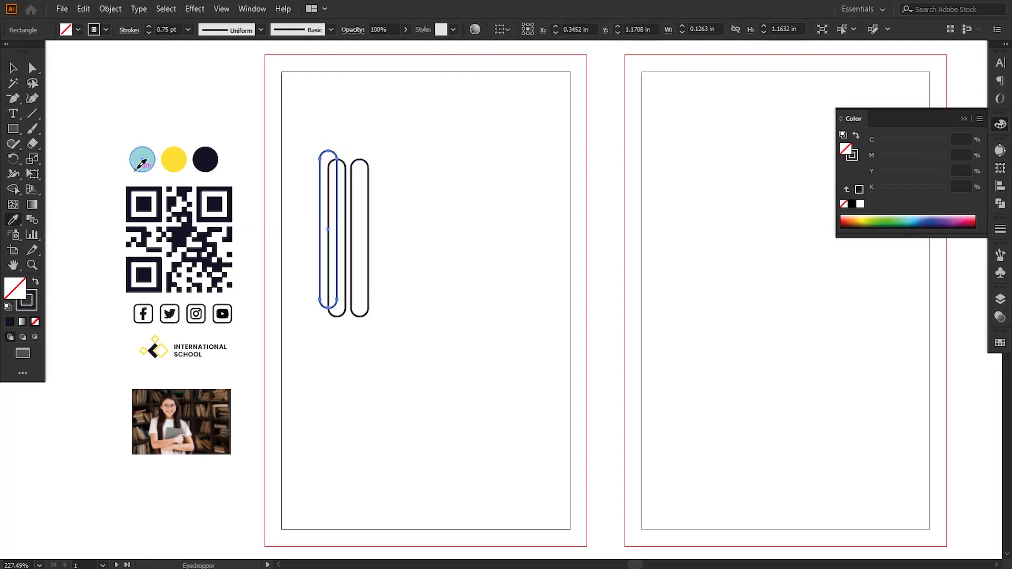
click(141, 159)
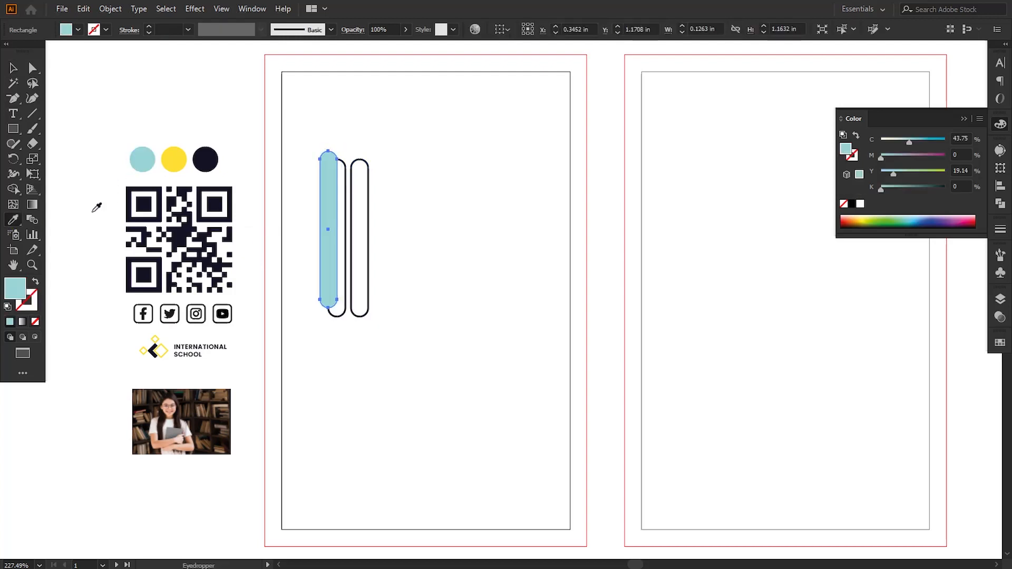
Bring the original outlined bar in front of the teal bar.
click(12, 70)
right_click(340, 318)
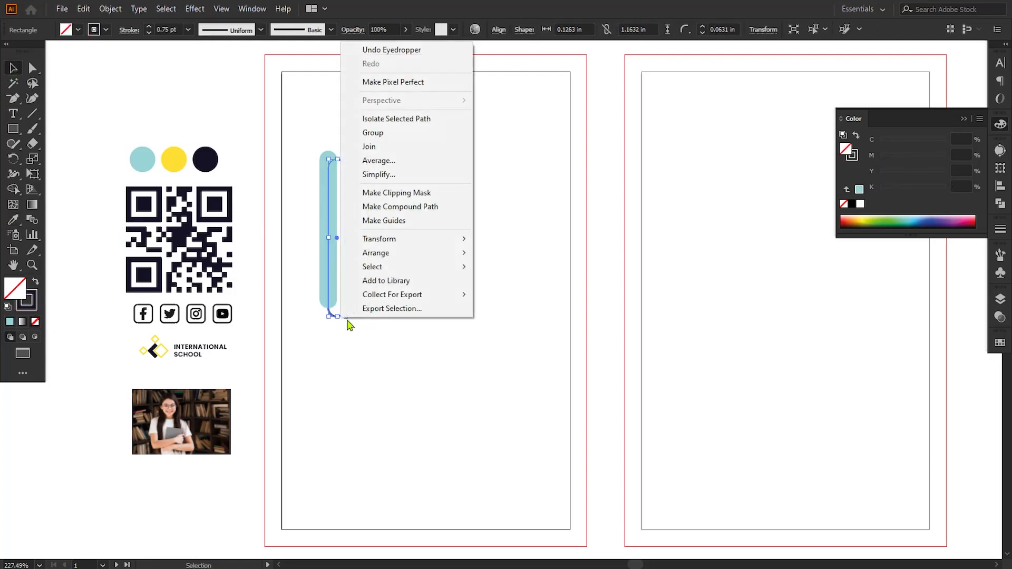
mouse_move(380, 253)
click(484, 254)
click(164, 97)
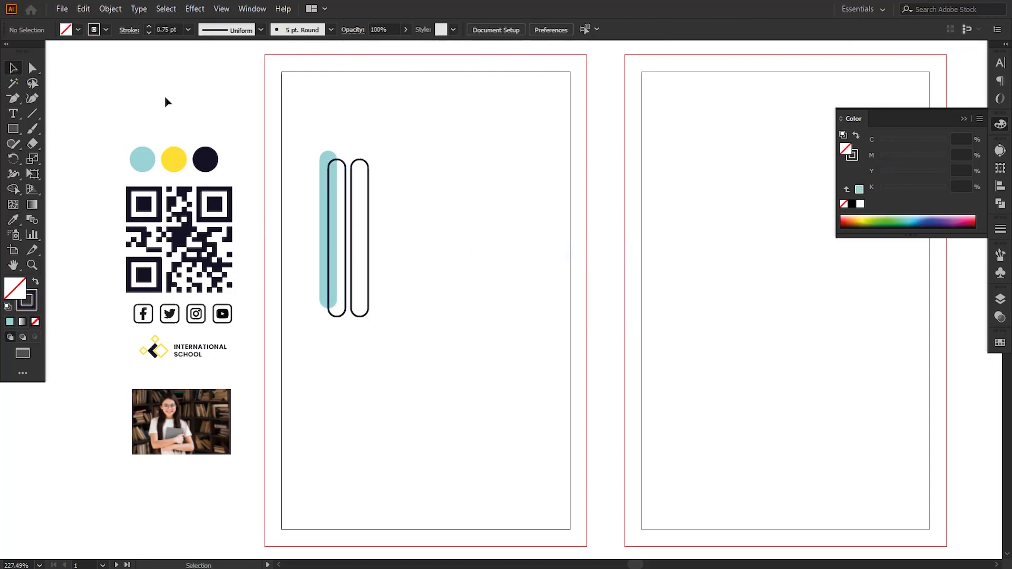
Draw a straight vertical line about 0.72 in long to the right of the outlined bars with the Pen tool.
drag(12, 100, 58, 98)
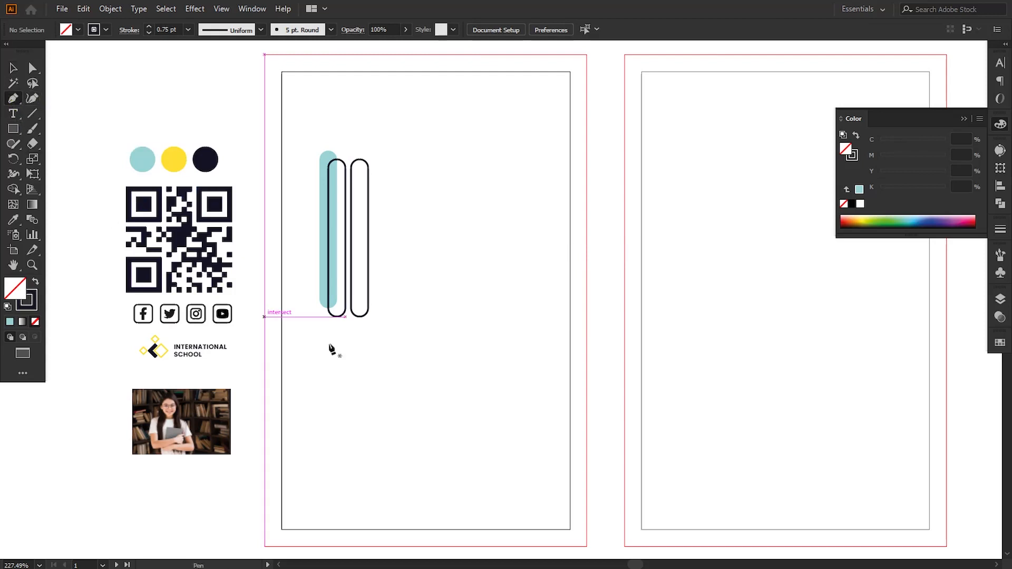
click(381, 229)
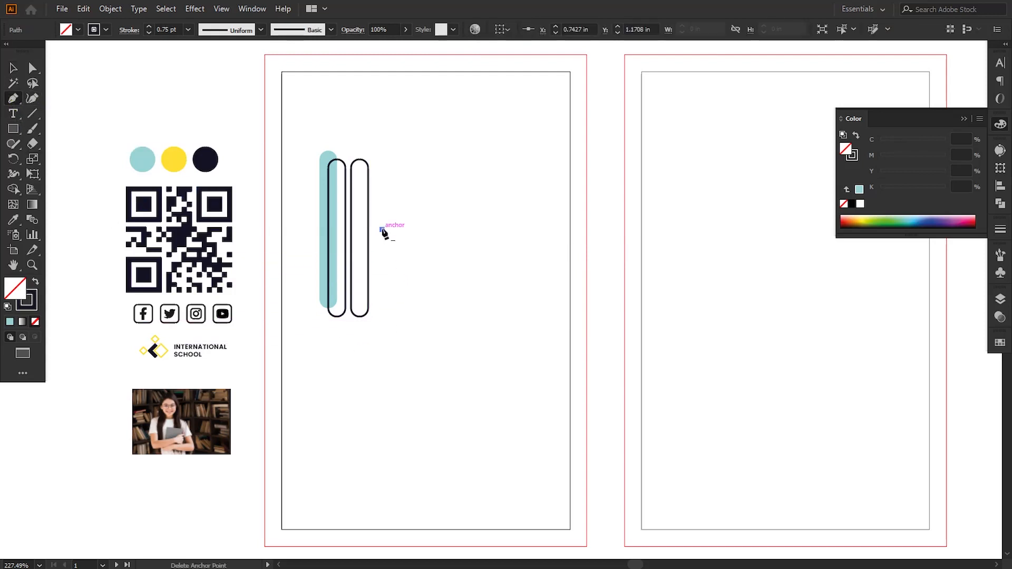
shift+click(383, 326)
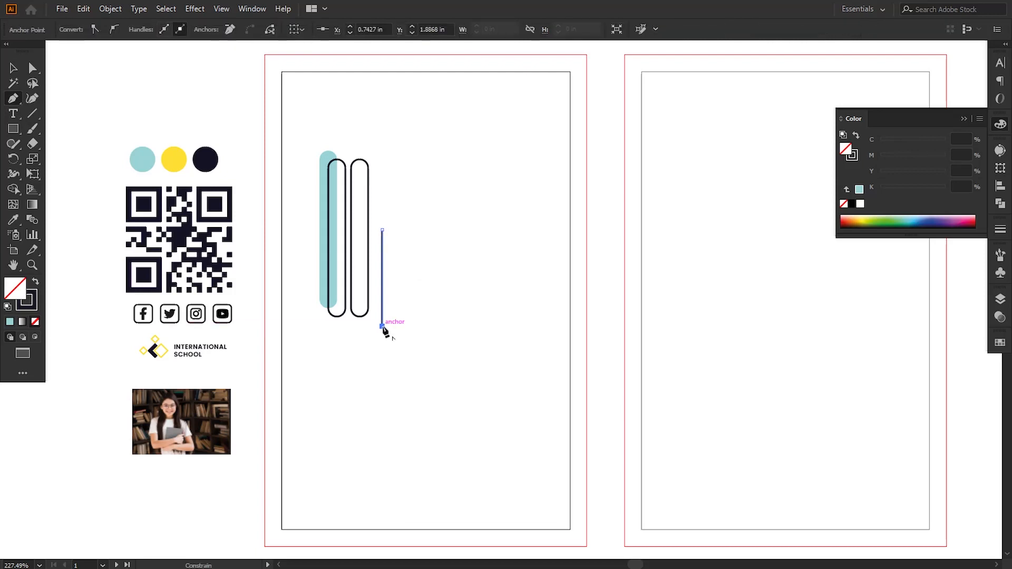
click(13, 68)
click(75, 85)
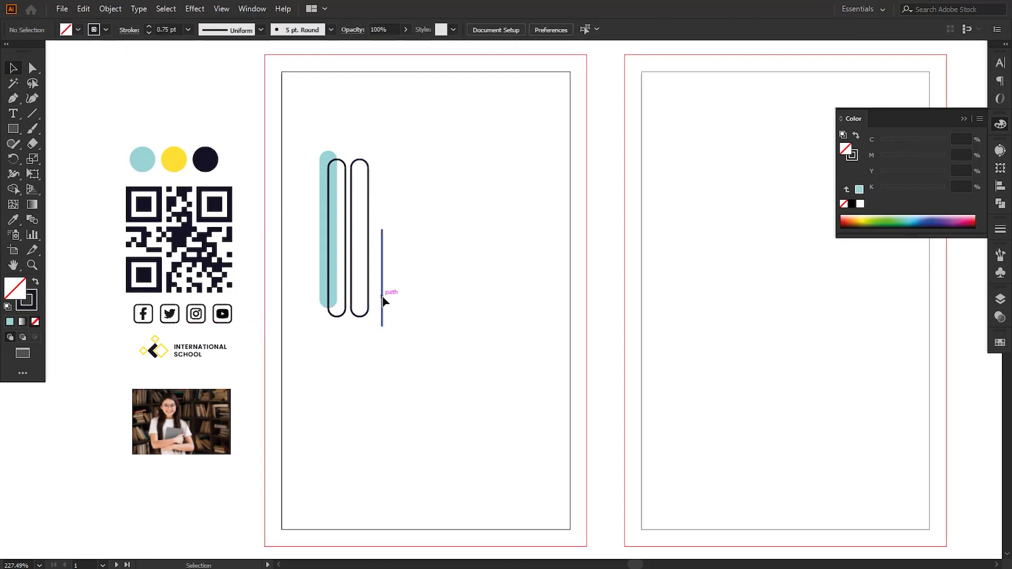
Duplicate the vertical line close beside it and extend the lower end of the right-hand line downward.
drag(383, 299, 389, 304)
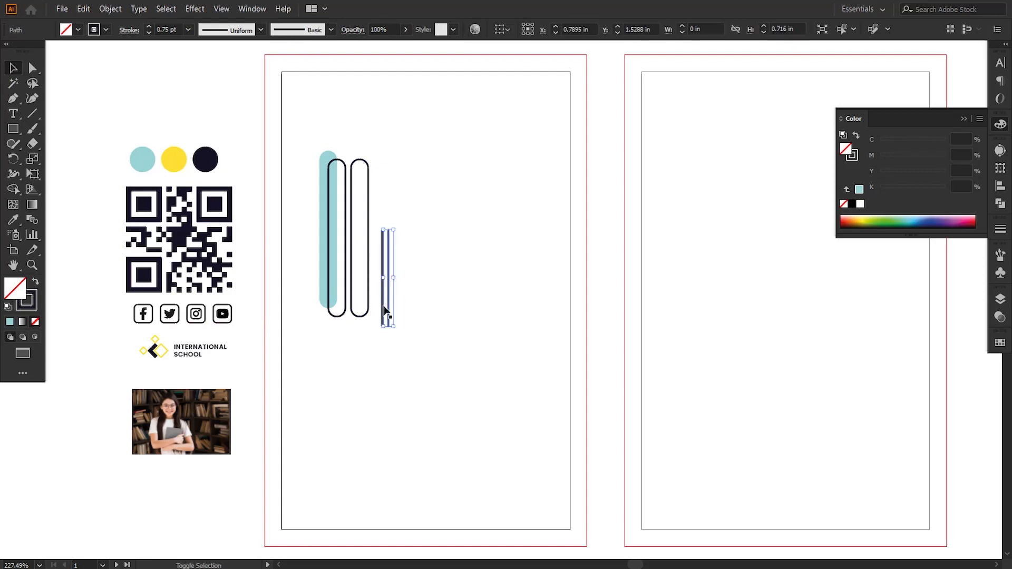
click(425, 314)
key(a)
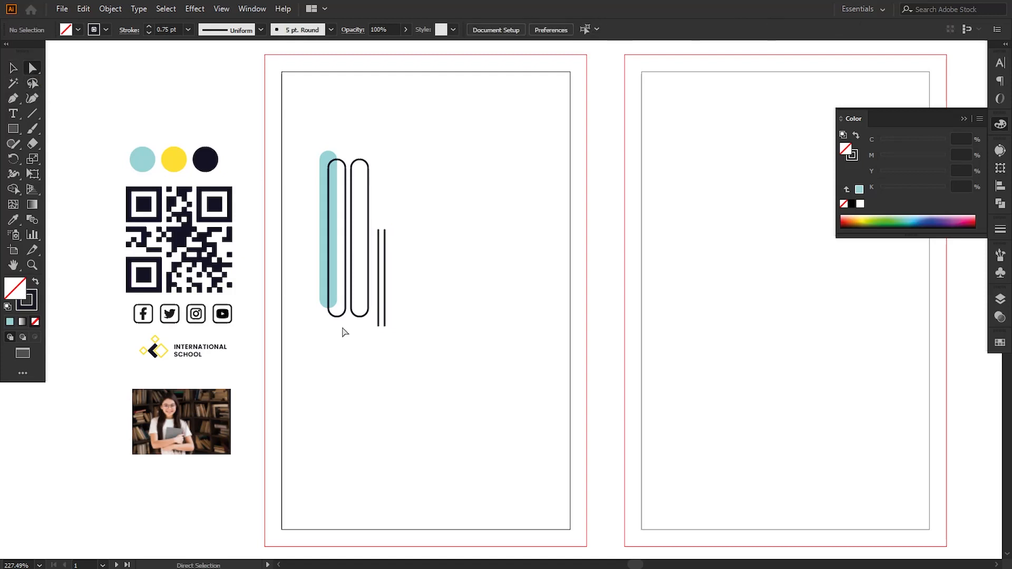
click(384, 329)
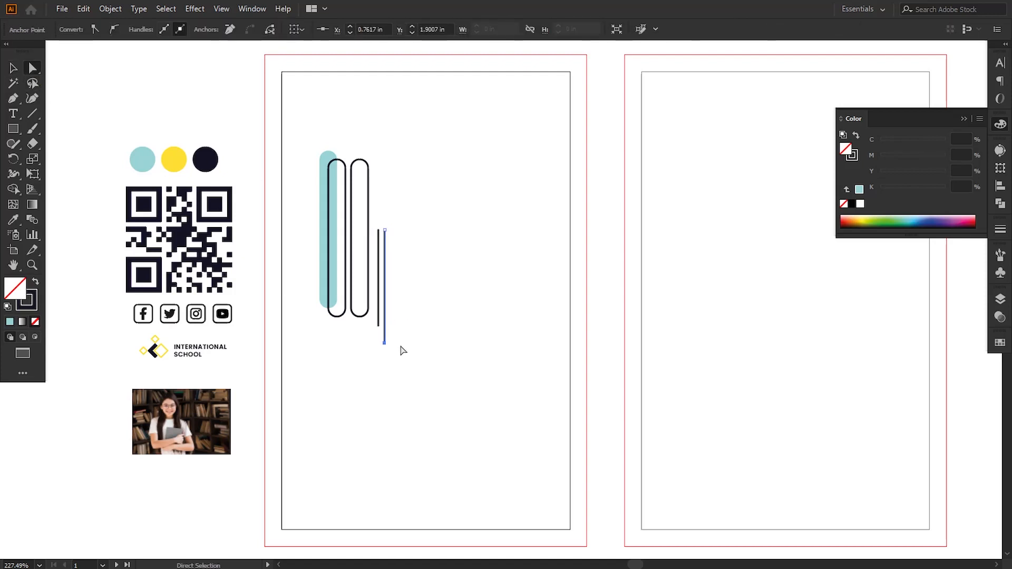
click(407, 364)
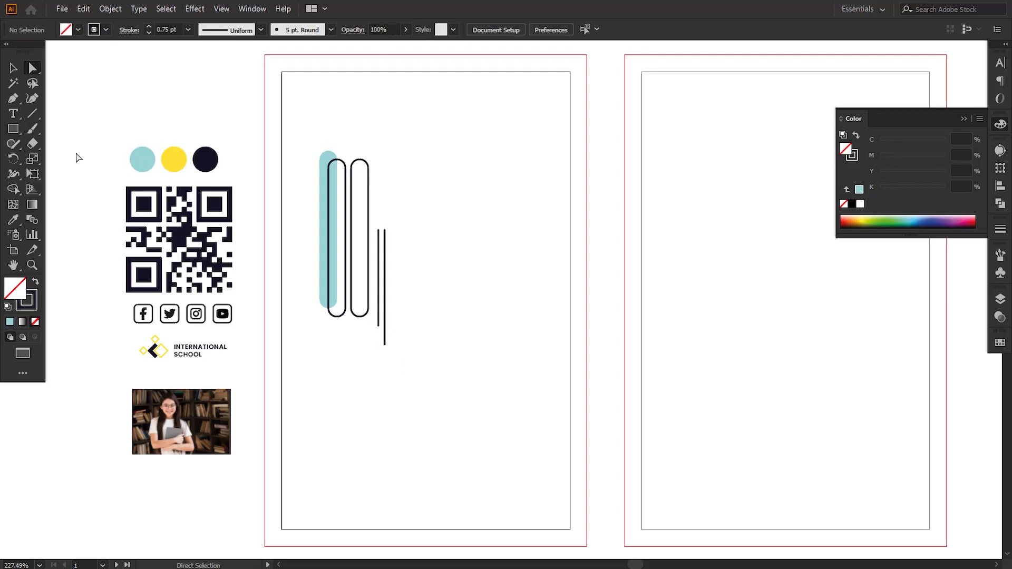
Group the teal bar, both outlined bars and the two vertical lines.
click(11, 68)
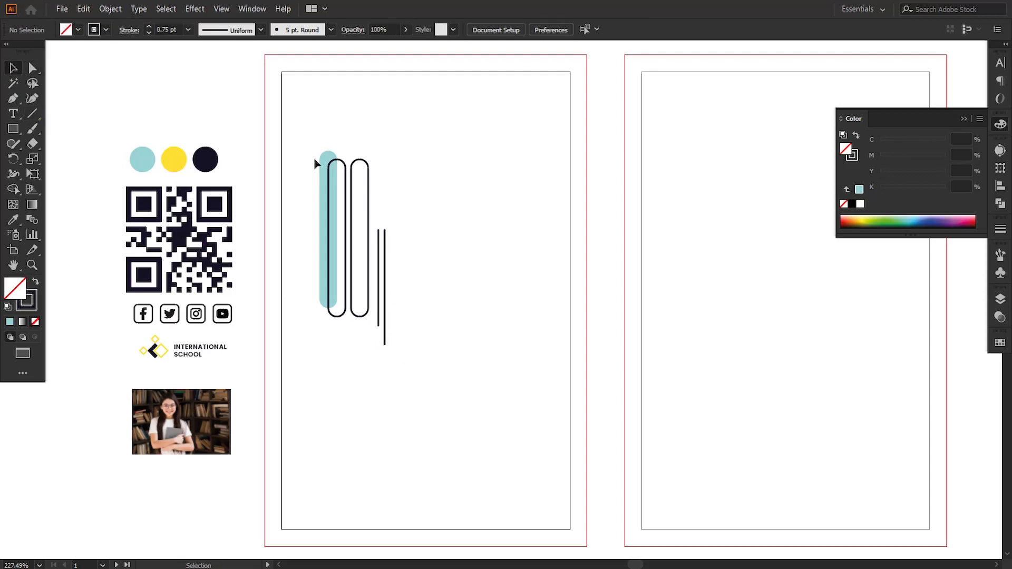
drag(405, 258, 412, 265)
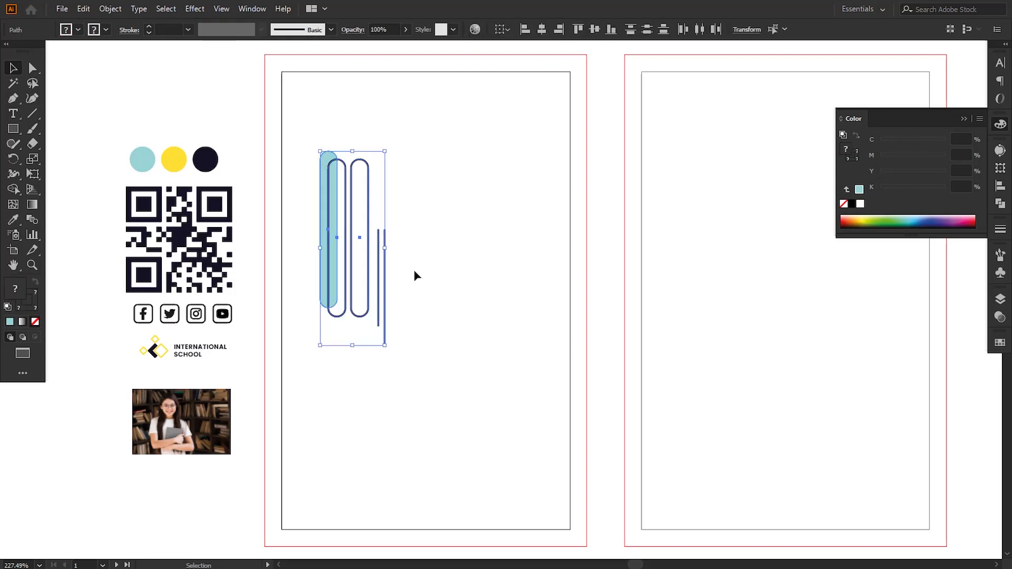
click(111, 9)
click(127, 68)
click(116, 106)
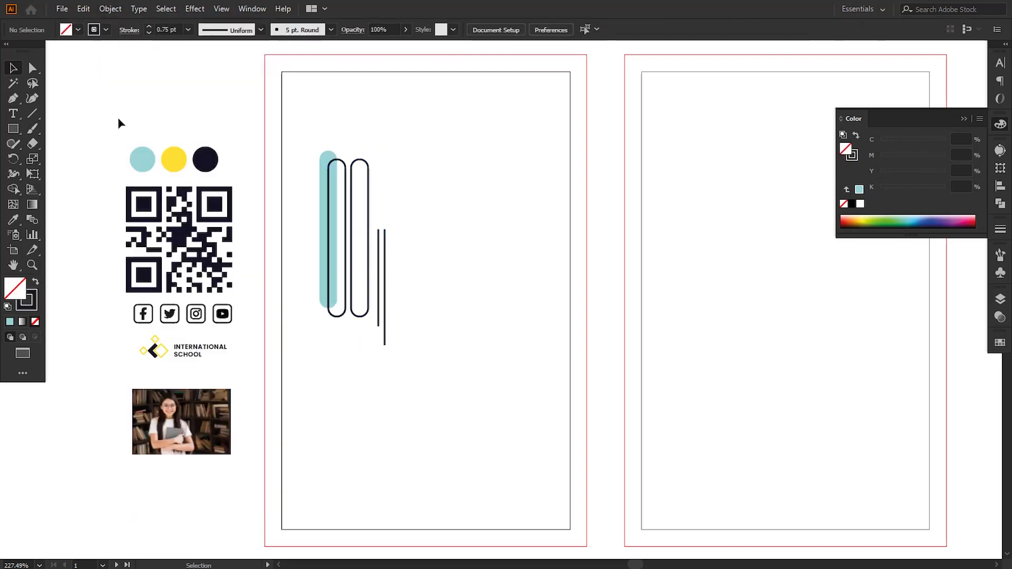
Keep a copy of the group outside the artboard, and place another rotated 45 degrees over the first artboard's upper-left corner.
drag(369, 266, 326, 178)
drag(348, 55, 398, 130)
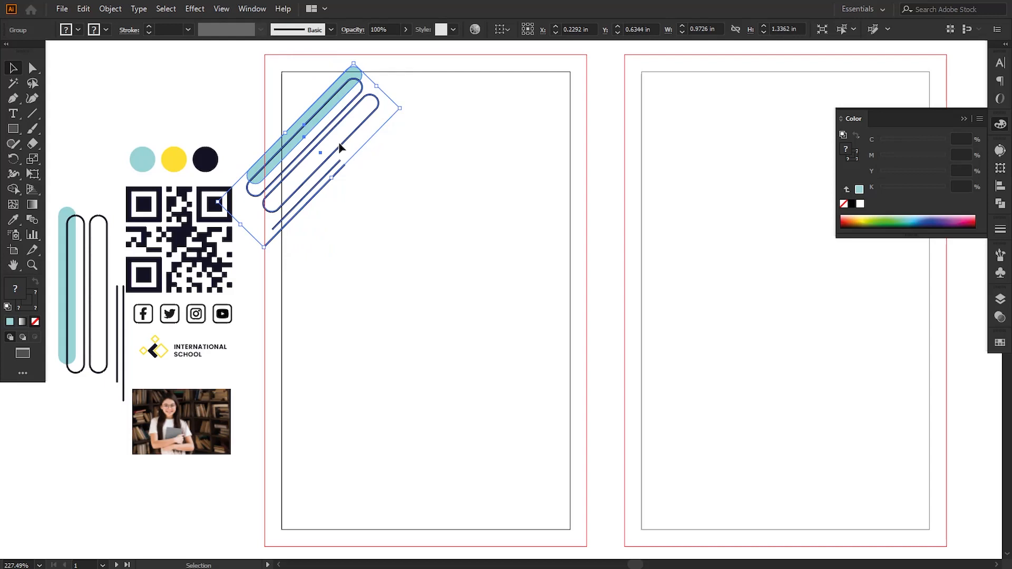
drag(341, 148, 319, 111)
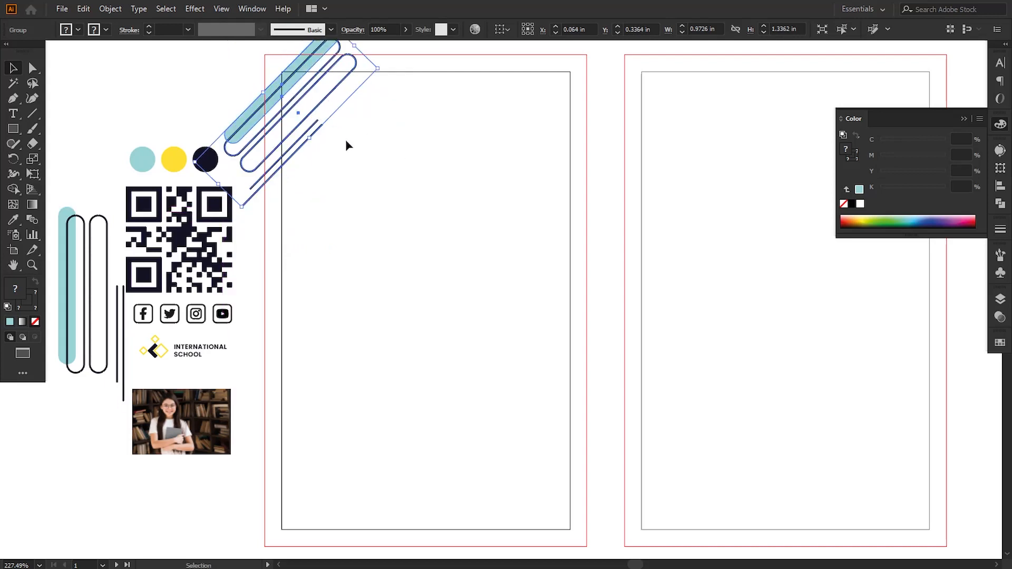
Expand the rotated group of bars and lines into outlined shapes and shift it slightly up and right over the first artboard's corner.
key(Left)
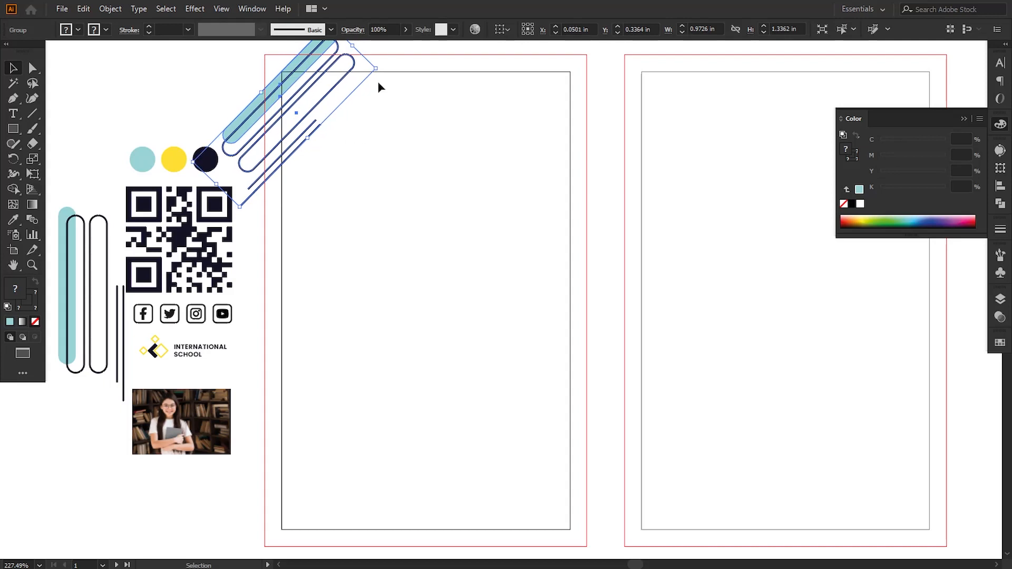
scroll(377, 81, up, 1)
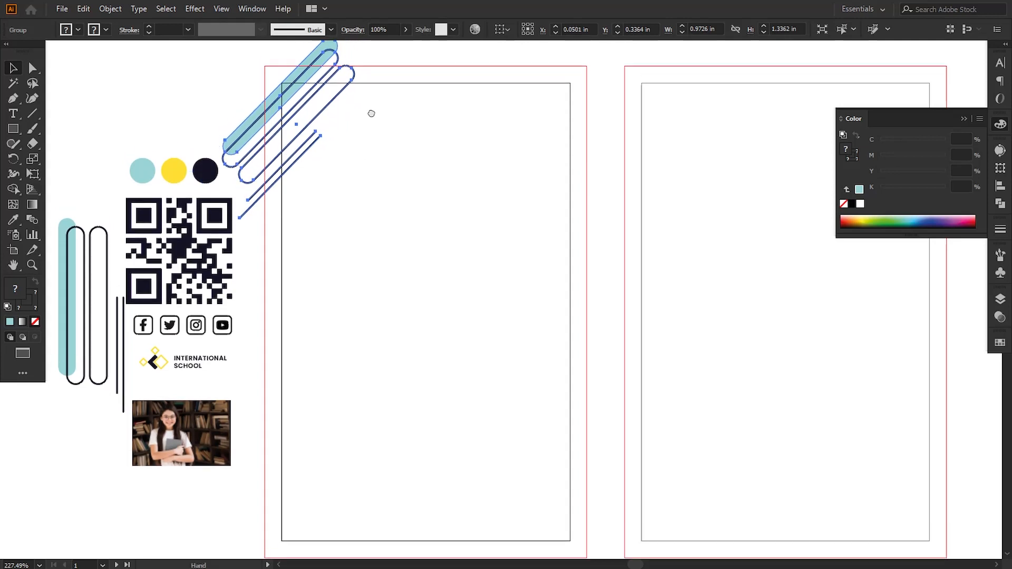
click(111, 9)
click(150, 171)
click(110, 9)
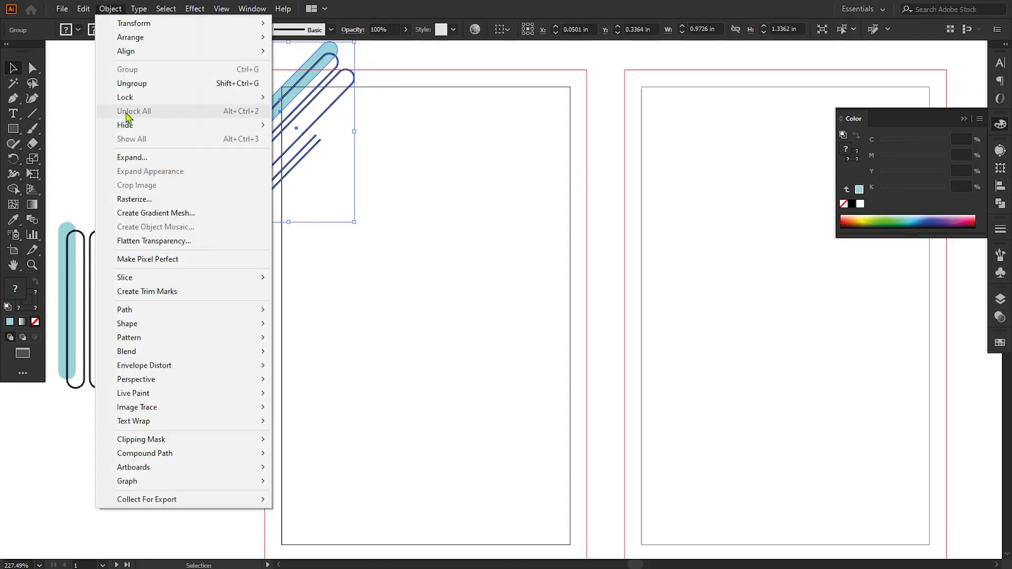
click(132, 157)
click(245, 445)
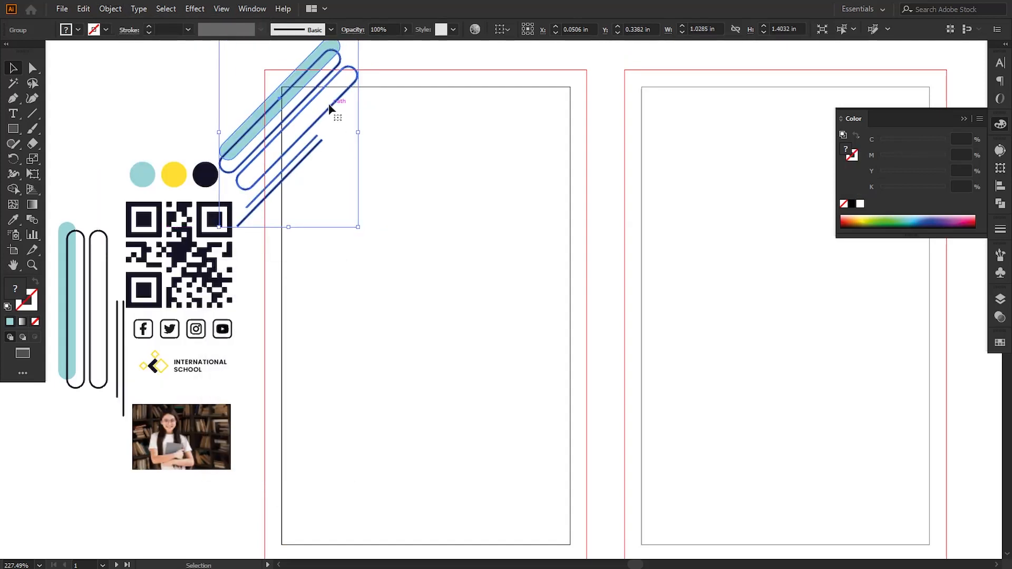
drag(329, 105, 341, 94)
click(329, 246)
drag(354, 228, 343, 234)
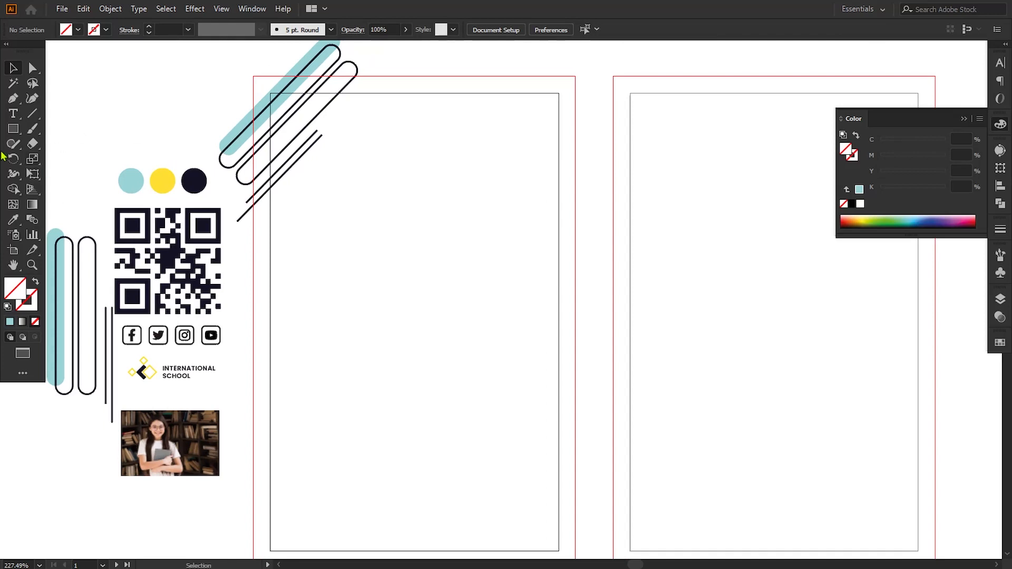
Draw a circle about 0.47 in across on the first artboard and fill it with the teal swatch colour.
drag(13, 129, 67, 158)
drag(405, 241, 418, 285)
key(v)
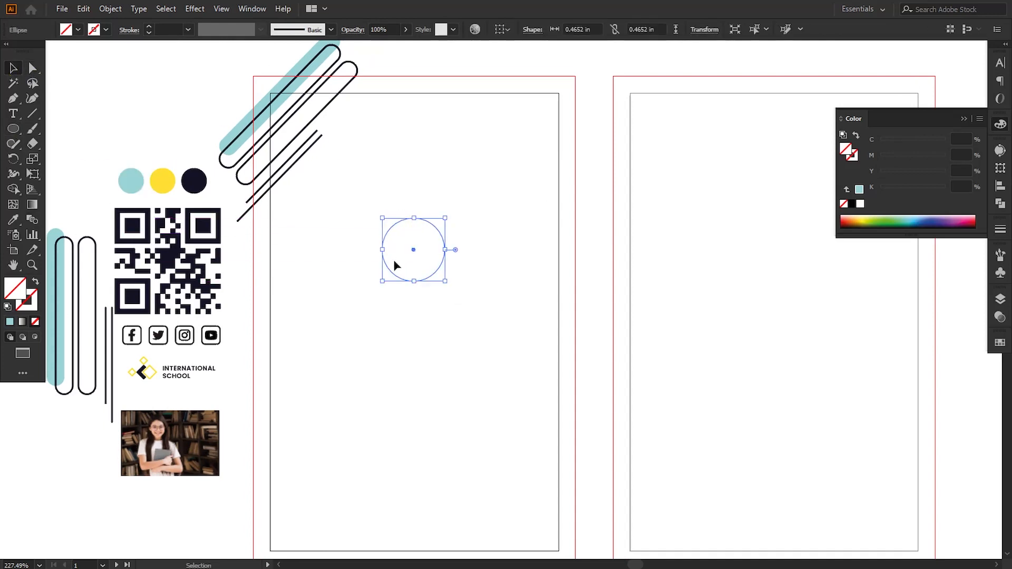
click(13, 220)
click(131, 181)
key(v)
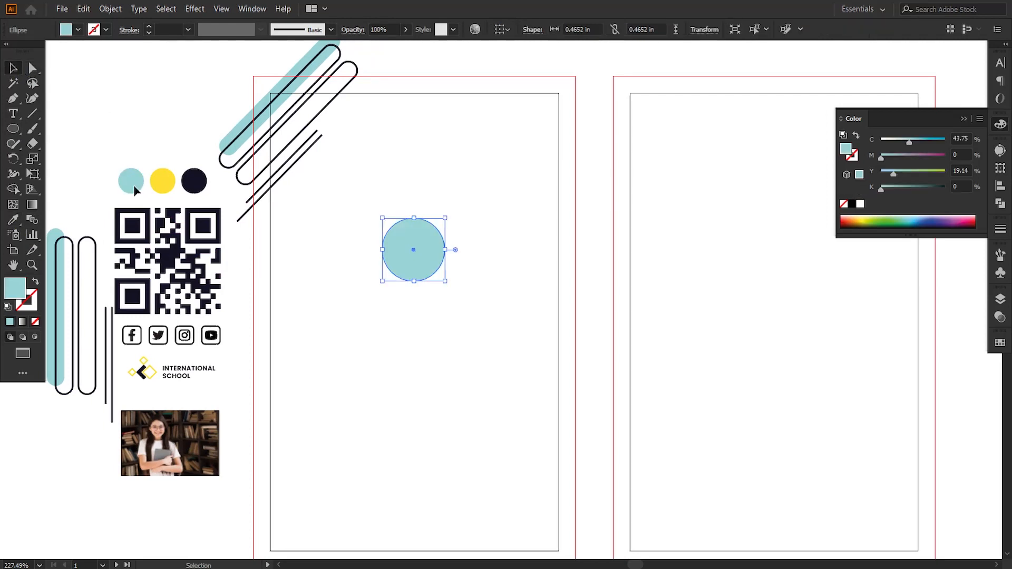
Move the teal circle over the first artboard's upper-right corner and enlarge it to about 0.81 in across.
drag(424, 258, 610, 151)
drag(584, 86, 570, 108)
mouse_move(520, 157)
mouse_down()
mouse_move(527, 150)
mouse_move(509, 153)
mouse_up()
click(591, 222)
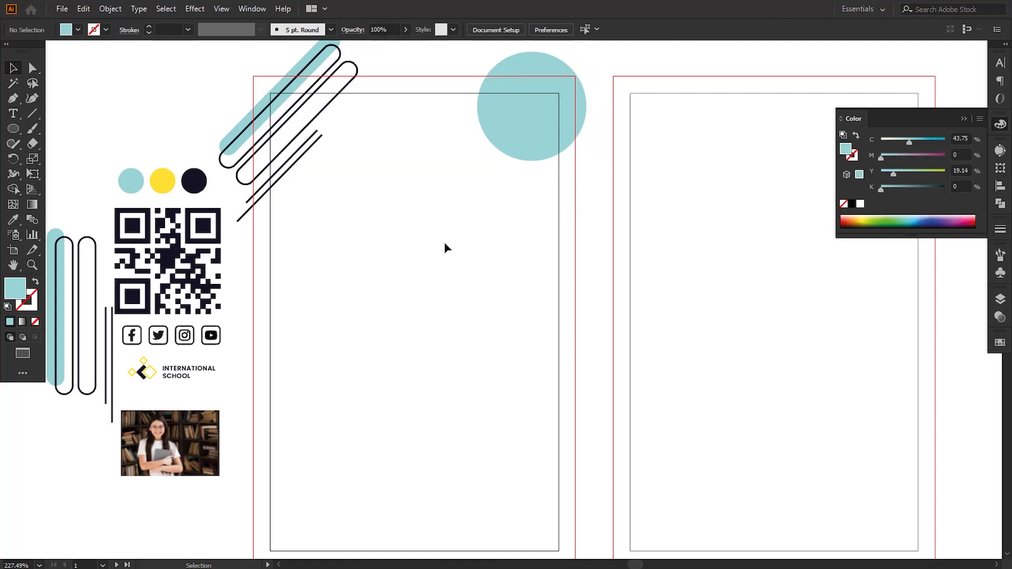
drag(511, 118, 514, 117)
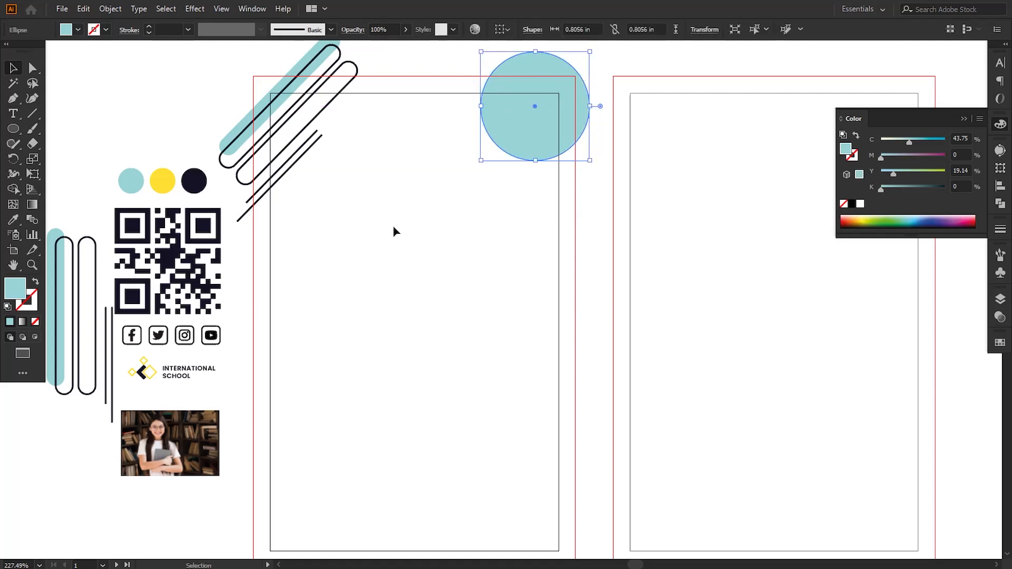
click(393, 230)
Draw a tiny teal dot about 0.018 in across and duplicate it into two closely spaced horizontal rows.
click(12, 130)
click(71, 159)
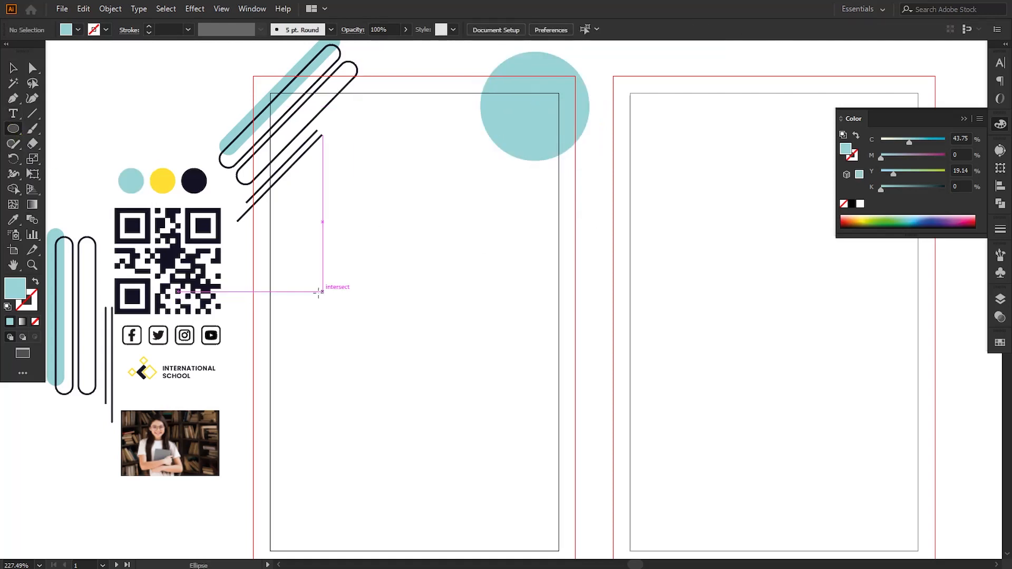
drag(323, 264, 334, 268)
click(12, 68)
click(337, 293)
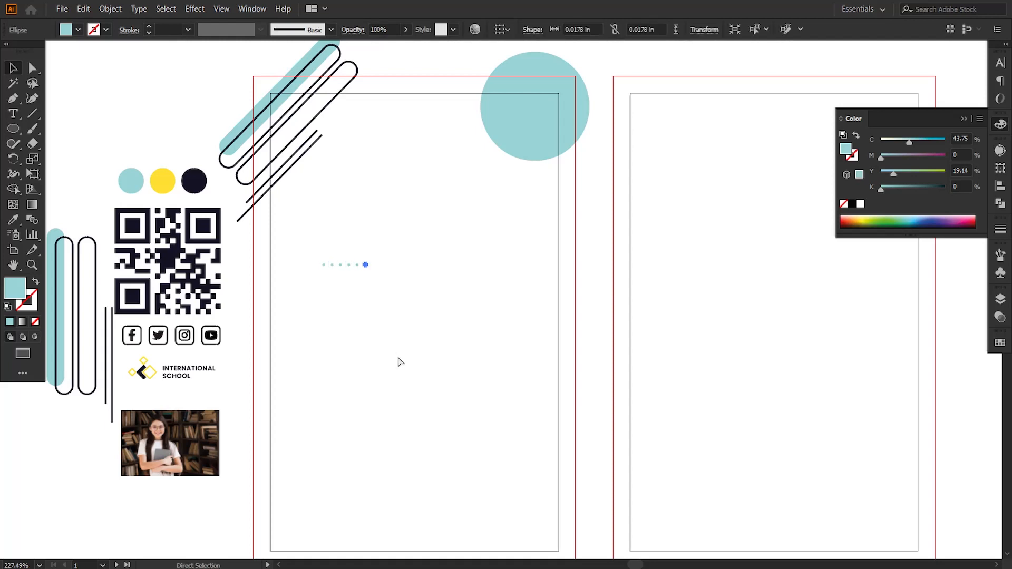
click(371, 336)
drag(303, 255, 367, 271)
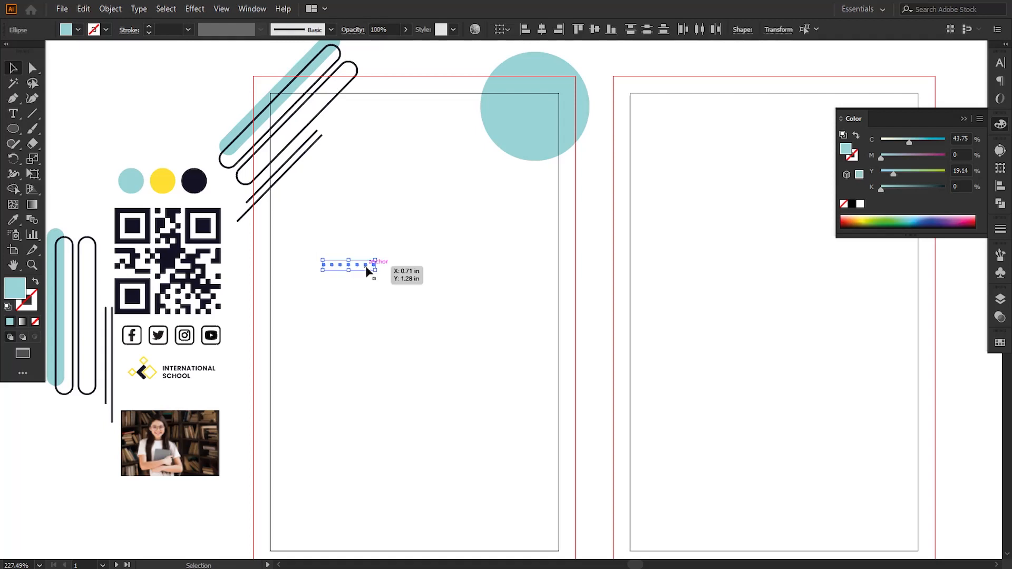
click(378, 323)
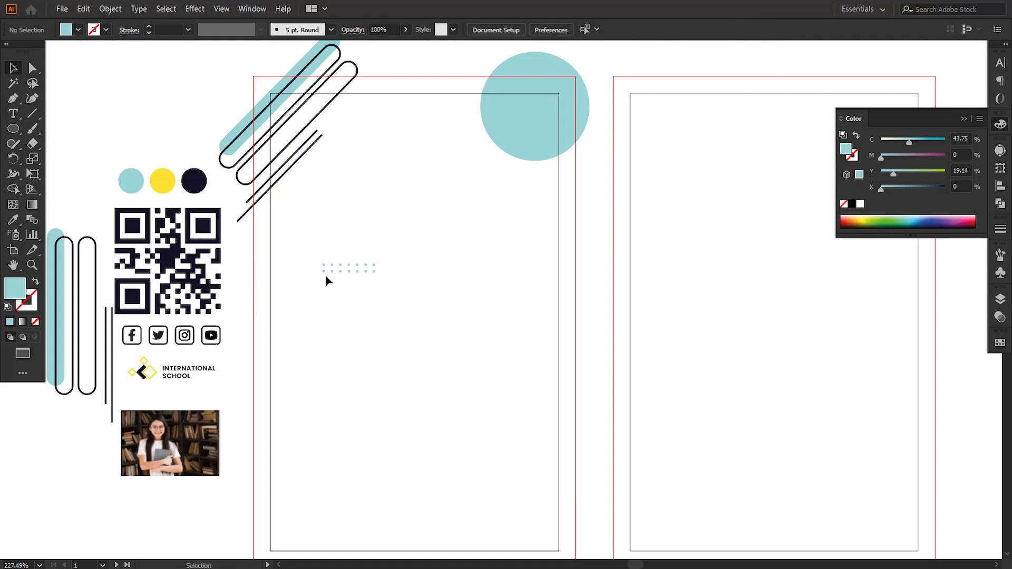
Group all the small dots and move the group onto the large teal circle.
drag(305, 242, 425, 312)
click(110, 8)
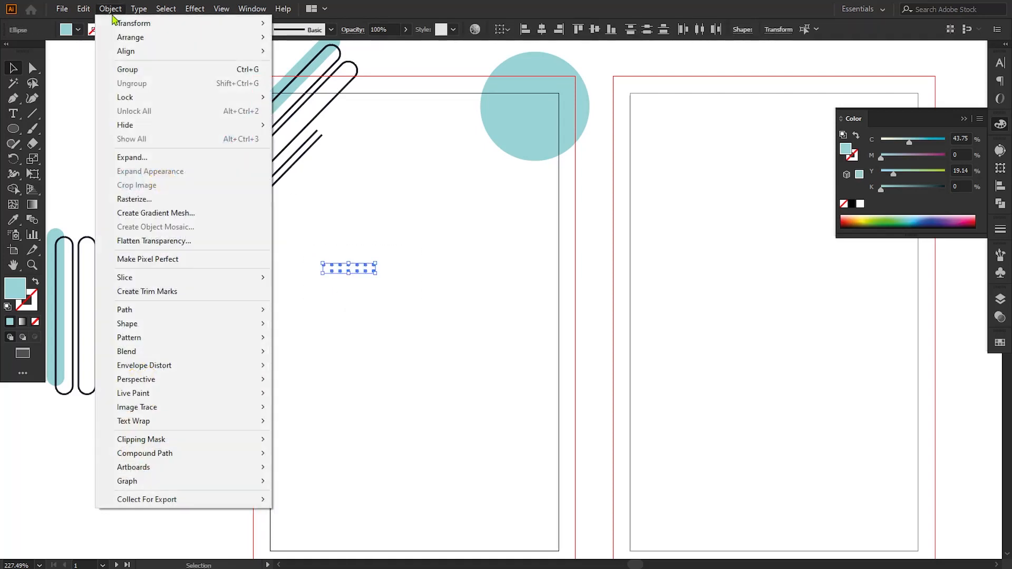
click(134, 69)
click(351, 338)
drag(349, 271, 522, 124)
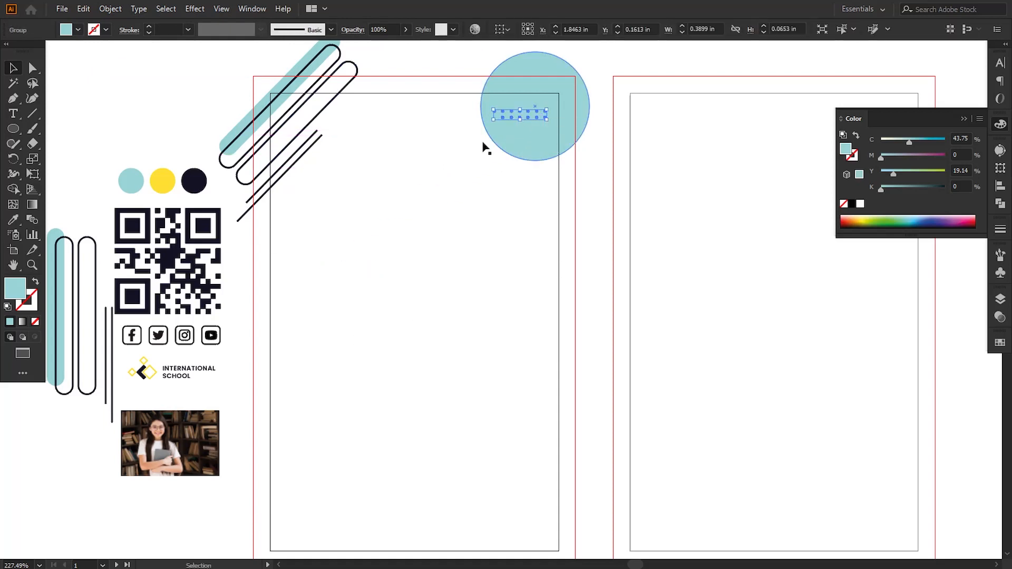
Recolour the dot group with the dark navy swatch.
click(11, 220)
click(194, 180)
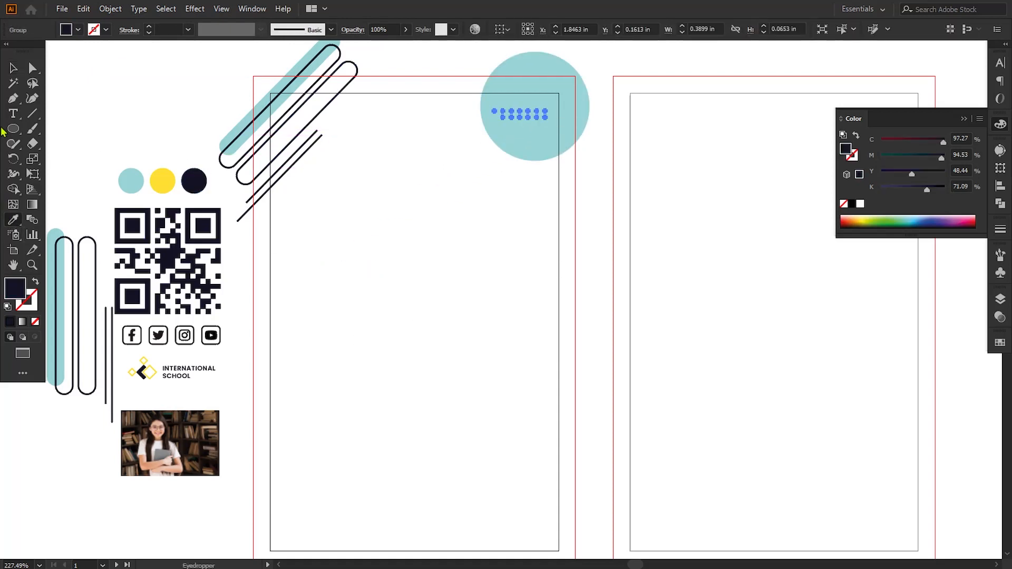
click(13, 70)
click(570, 198)
Nudge the large teal circle slightly right and up behind the dots at the artboard's corner.
click(535, 156)
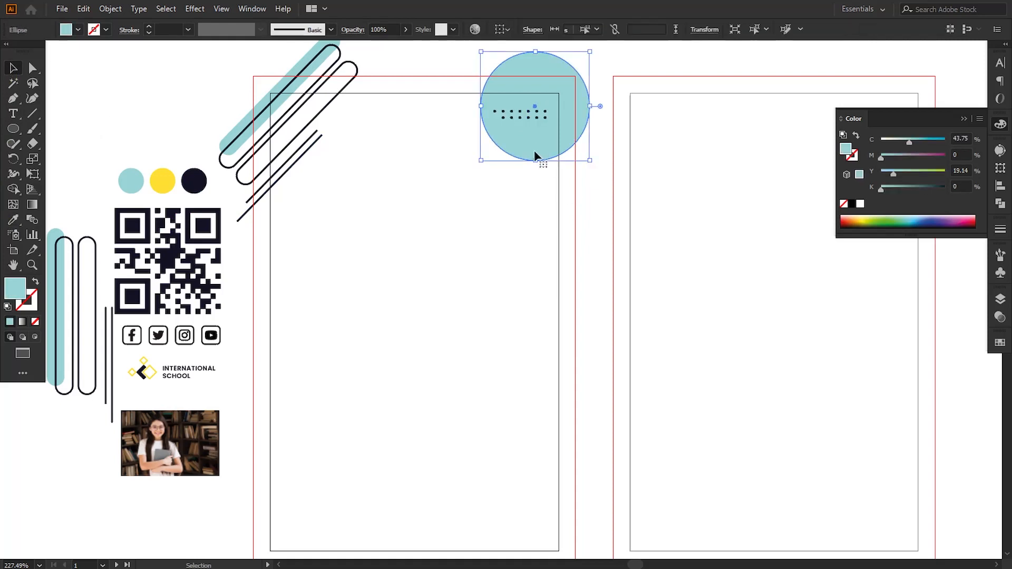
key(Right)
key(Right)
key(Right)
key(Right)
key(Right)
key(Right)
key(Up)
key(Up)
key(Up)
key(Up)
key(Up)
key(Up)
key(Up)
key(Up)
key(Up)
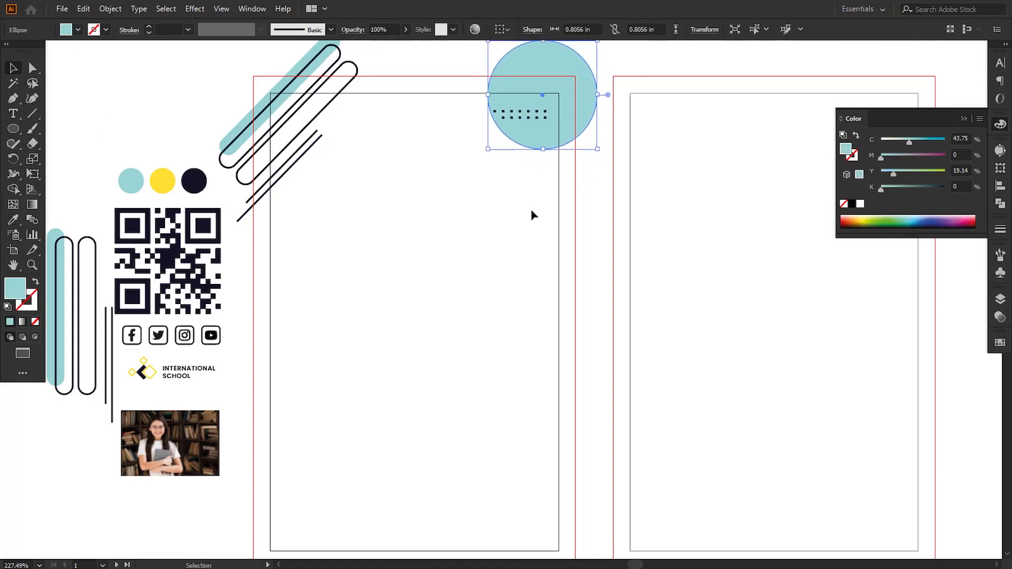
key(Left)
key(Left)
key(Down)
key(Down)
key(Right)
click(500, 244)
drag(462, 248, 466, 245)
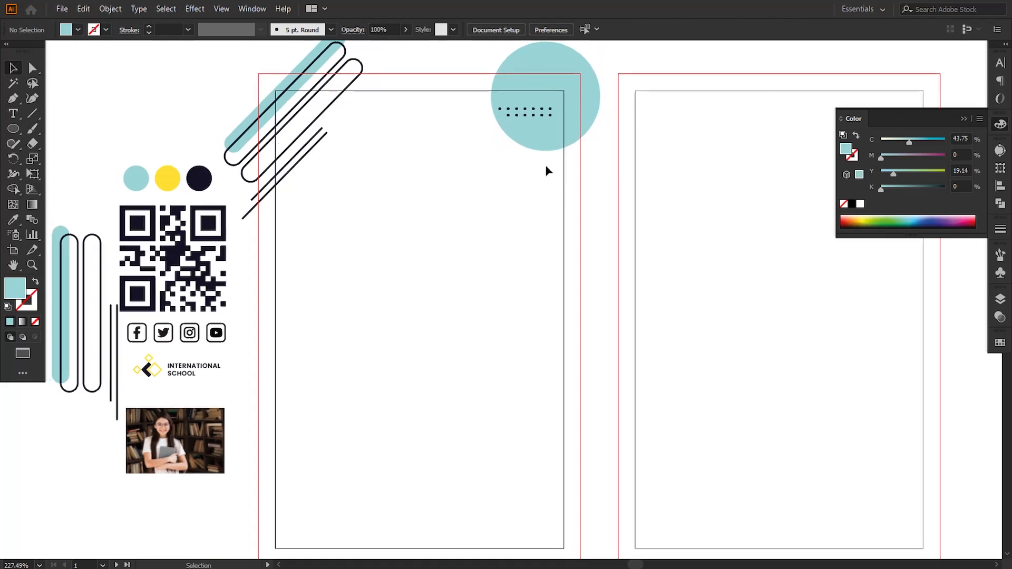
Nudge the dot group slightly right and fine-tune the teal circle's position up and right to suit it.
click(550, 116)
key(Right)
key(Right)
click(509, 207)
click(531, 141)
key(Right)
key(Right)
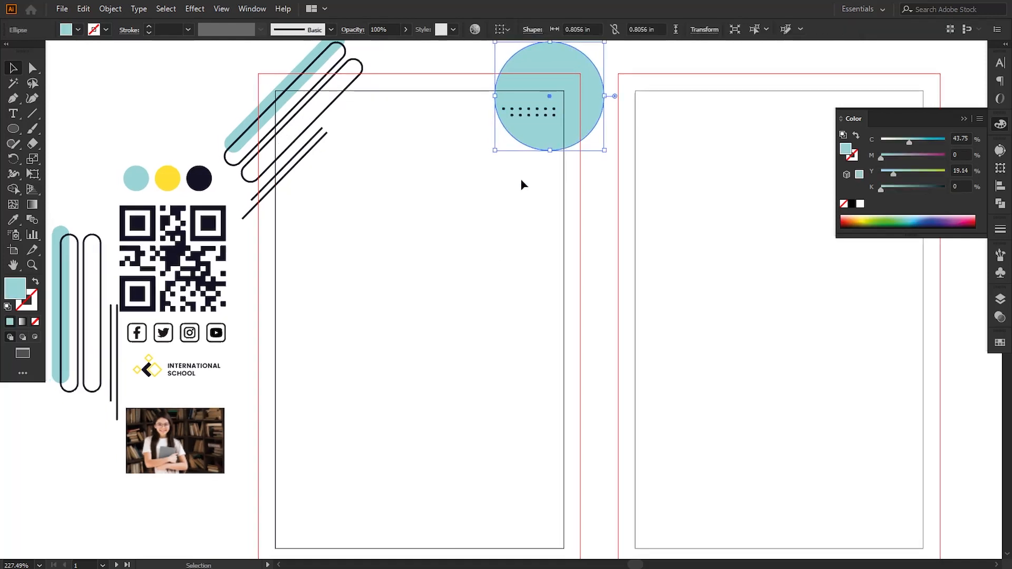
key(Up)
key(Up)
key(Up)
key(Up)
key(Left)
click(502, 211)
drag(422, 269, 408, 283)
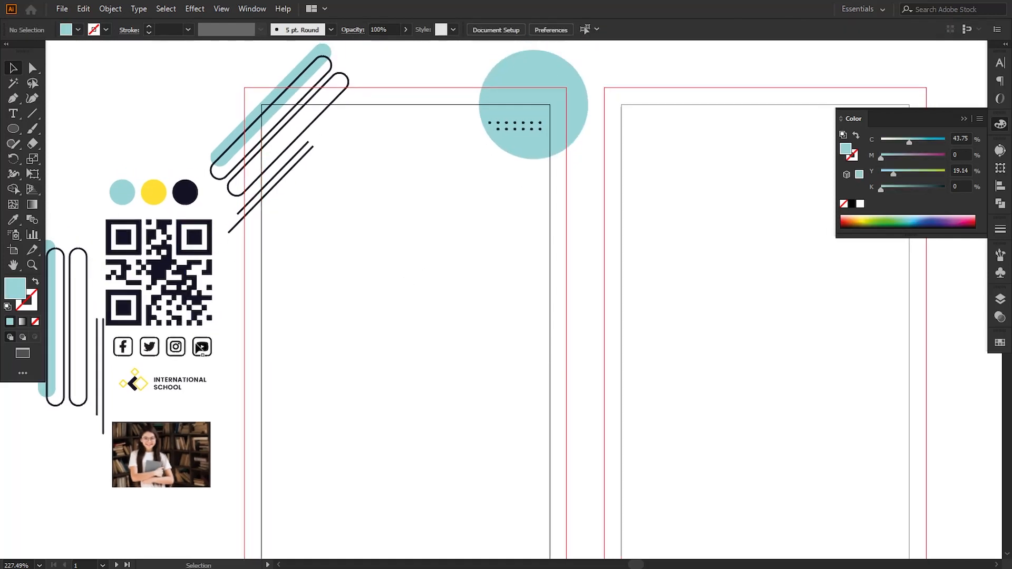
Place a slightly enlarged copy of the International School logo centred near the top of the first artboard.
drag(168, 387, 461, 174)
click(445, 220)
mouse_move(411, 261)
mouse_down()
mouse_move(414, 253)
mouse_move(411, 271)
mouse_up()
Draw a narrow upright teal rectangle about 0.047 by 0.205 in below the logo.
drag(13, 129, 58, 129)
drag(346, 244, 352, 272)
click(13, 69)
Paste a copy of the narrow rectangle in front of it and rotate the two rectangles diagonally into an X.
click(88, 11)
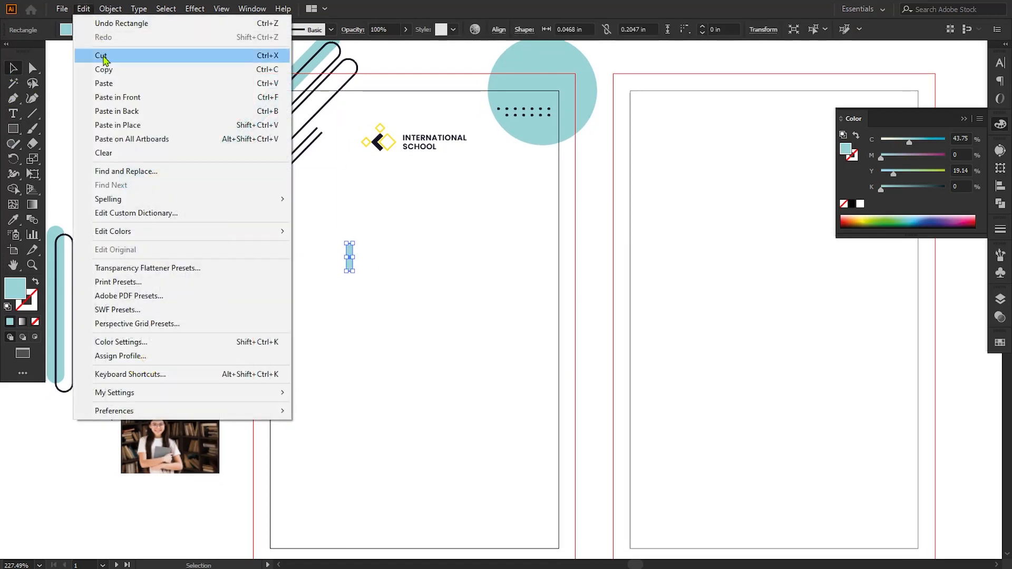
click(106, 68)
click(88, 11)
click(119, 97)
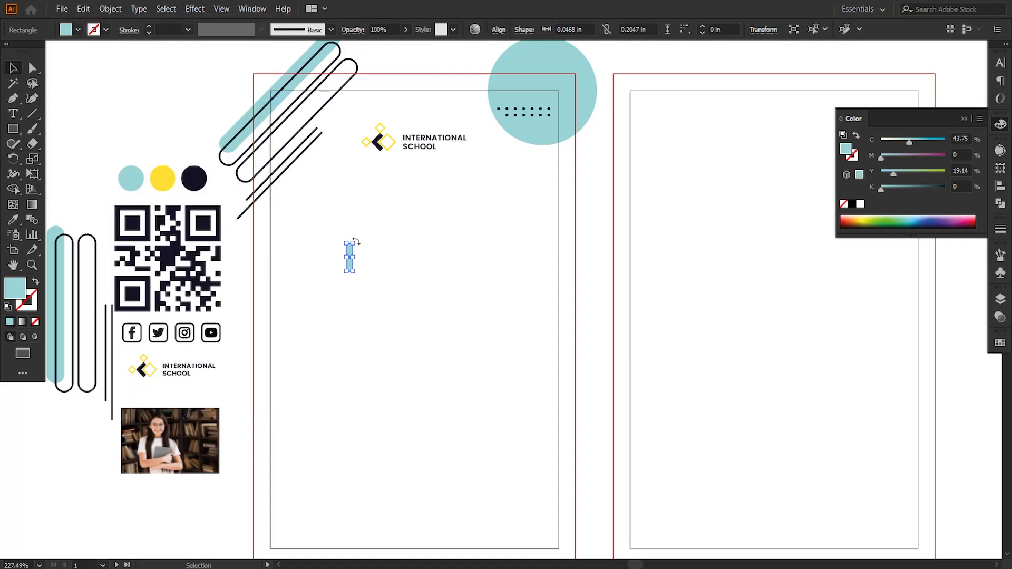
drag(356, 241, 376, 254)
click(371, 287)
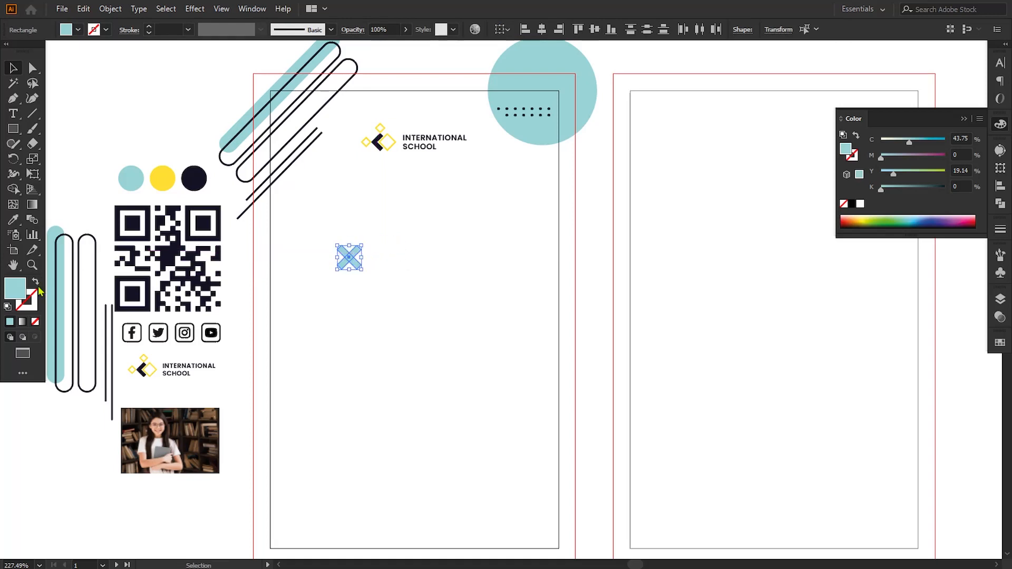
Change the X's rectangles to no fill with a dark navy 0.25 pt stroke.
click(13, 220)
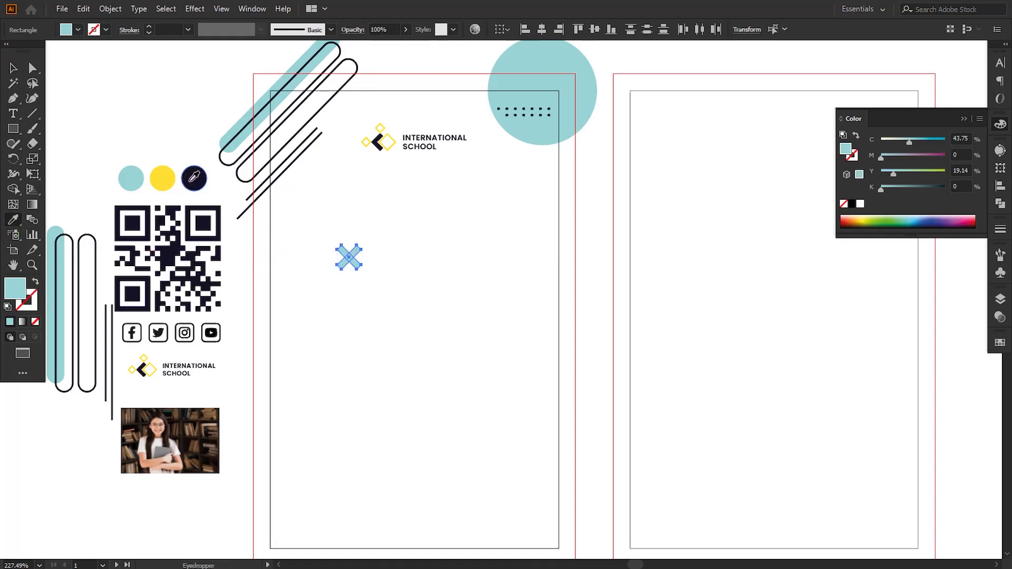
click(194, 179)
click(36, 281)
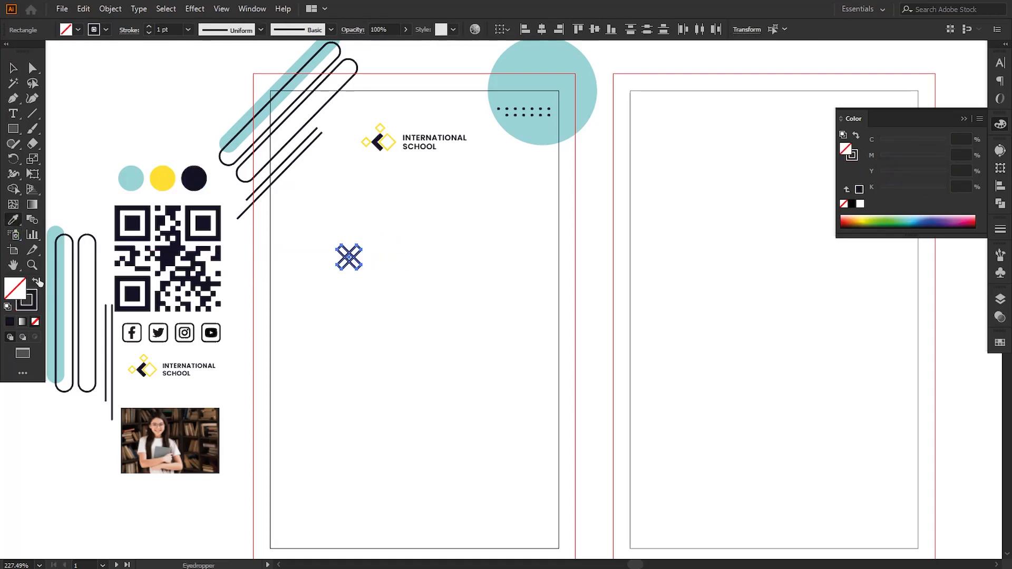
click(160, 30)
key(Down)
key(Down)
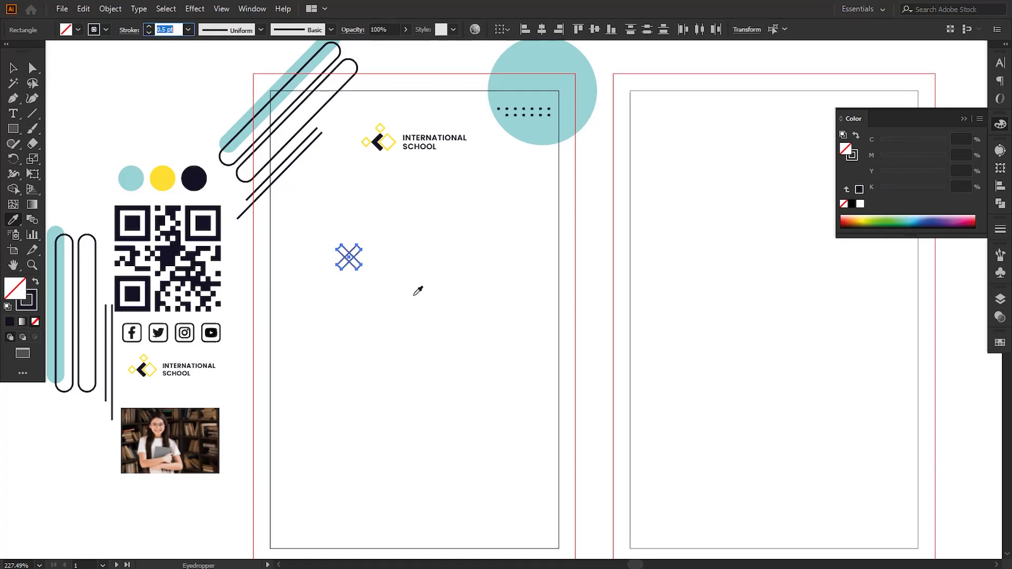
key(Down)
click(11, 69)
click(352, 298)
Unite the two crossed rectangles into a single X outline with Pathfinder.
click(342, 252)
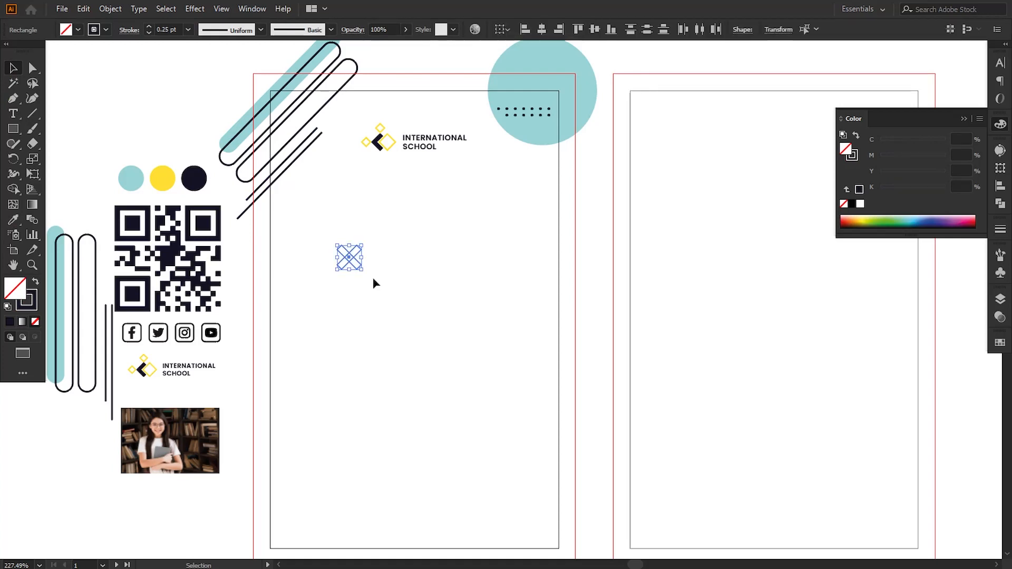
click(997, 206)
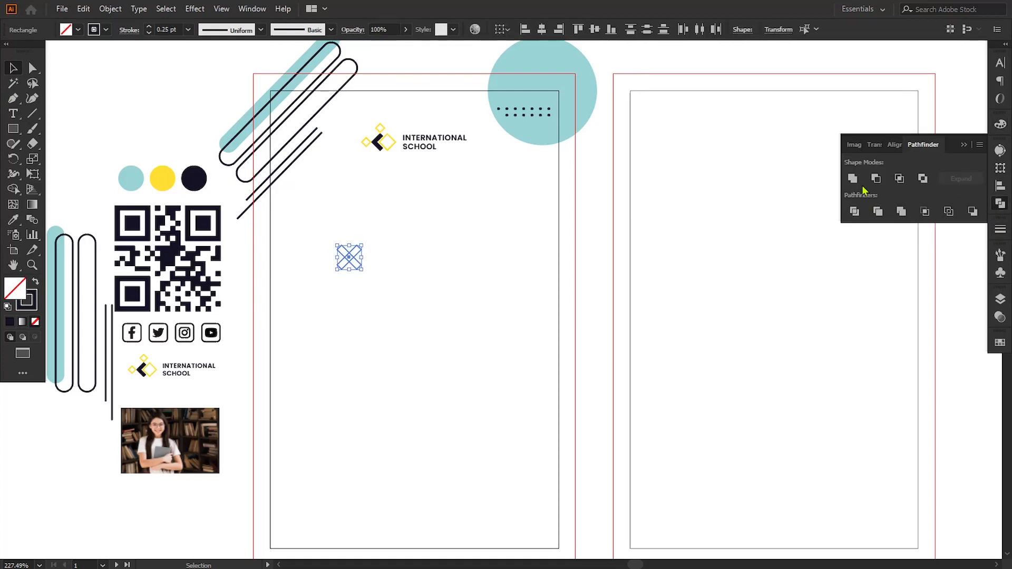
click(853, 179)
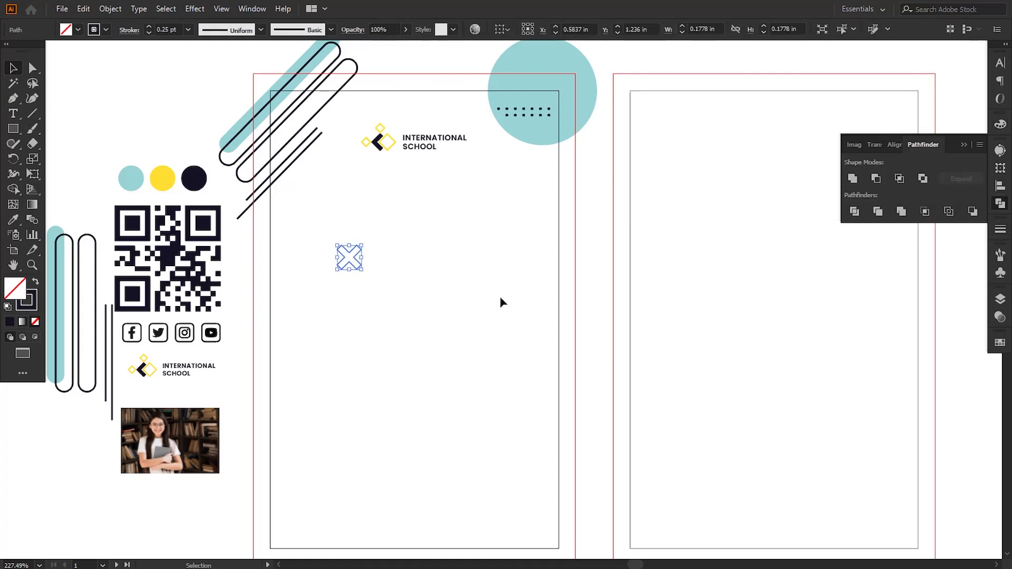
click(962, 146)
click(366, 312)
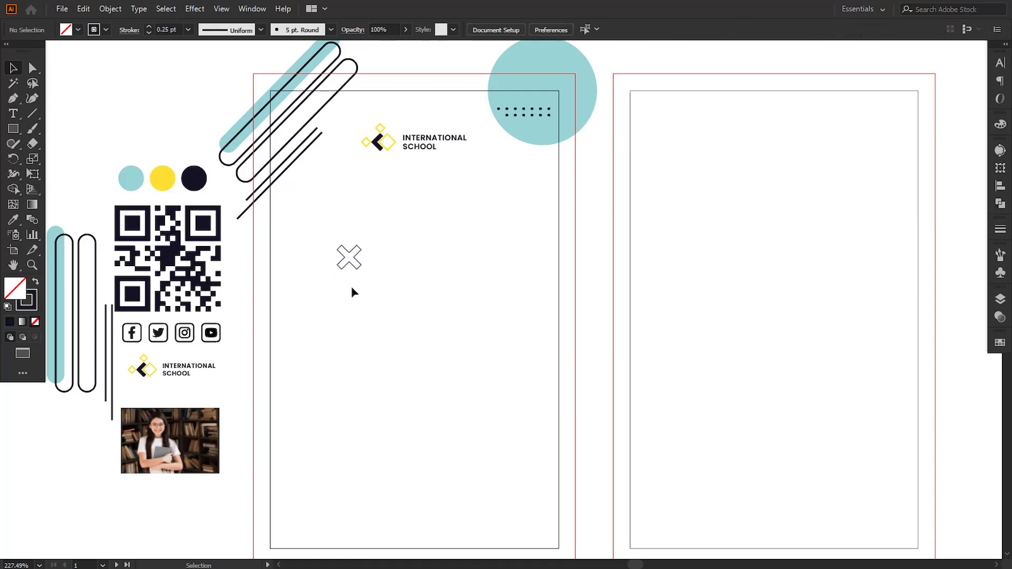
Duplicate the X slightly right and down, fill the copy with the teal swatch, and arrange it behind the outlined X.
drag(356, 270, 361, 268)
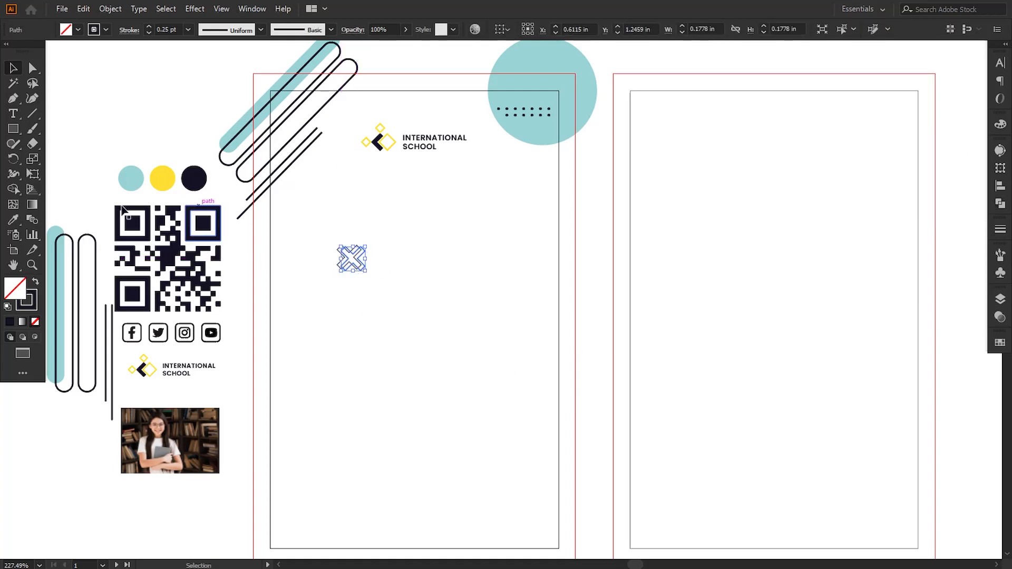
click(14, 220)
click(131, 178)
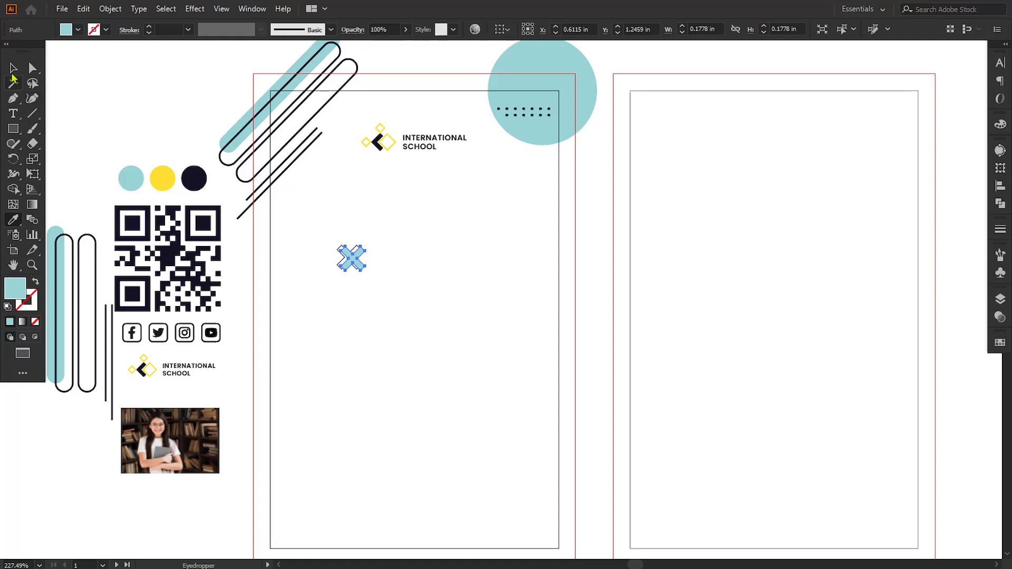
key(v)
right_click(349, 260)
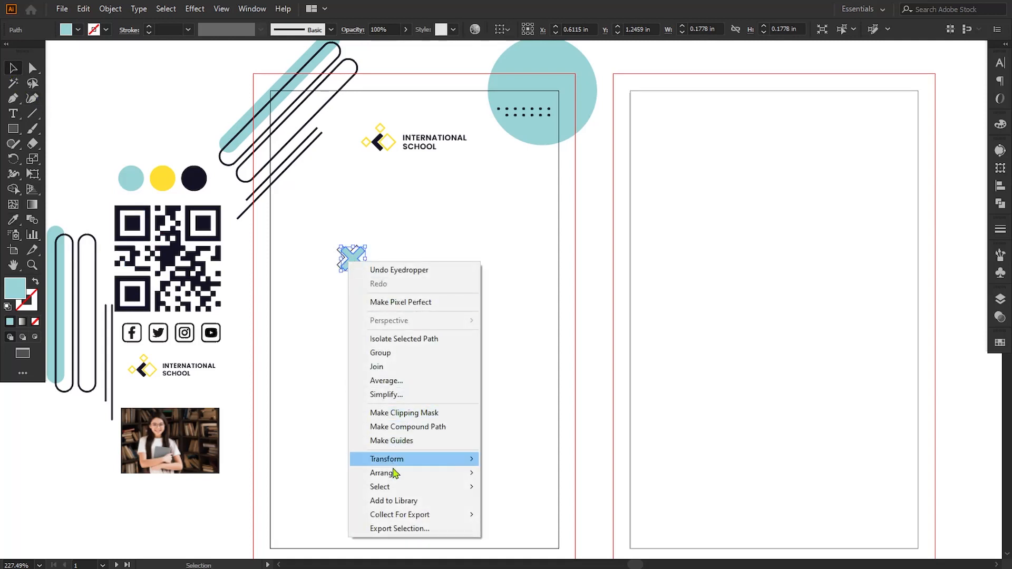
mouse_move(395, 473)
click(498, 500)
click(426, 411)
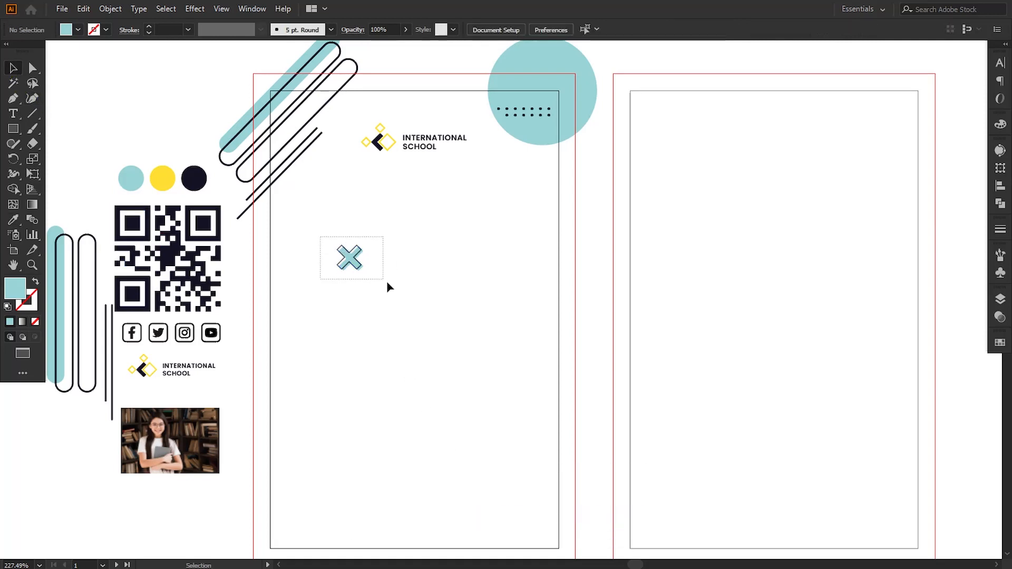
Move the outlined X and its teal copy below the teal circle on the front card and group them.
drag(387, 284, 518, 191)
click(110, 8)
click(129, 70)
click(435, 259)
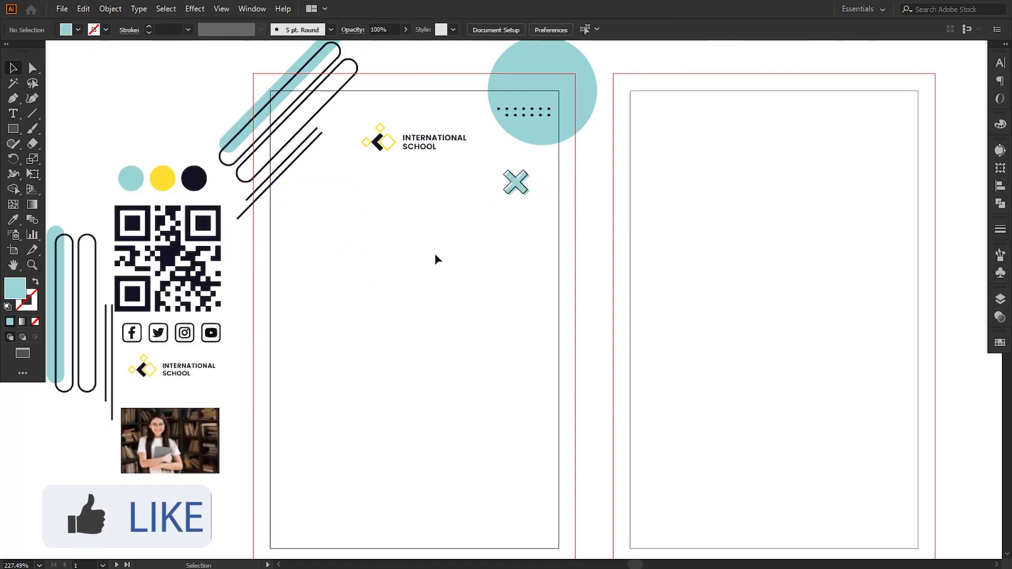
Enlarge the grouped X slightly.
click(516, 183)
drag(532, 200, 533, 203)
click(517, 232)
drag(491, 248, 464, 245)
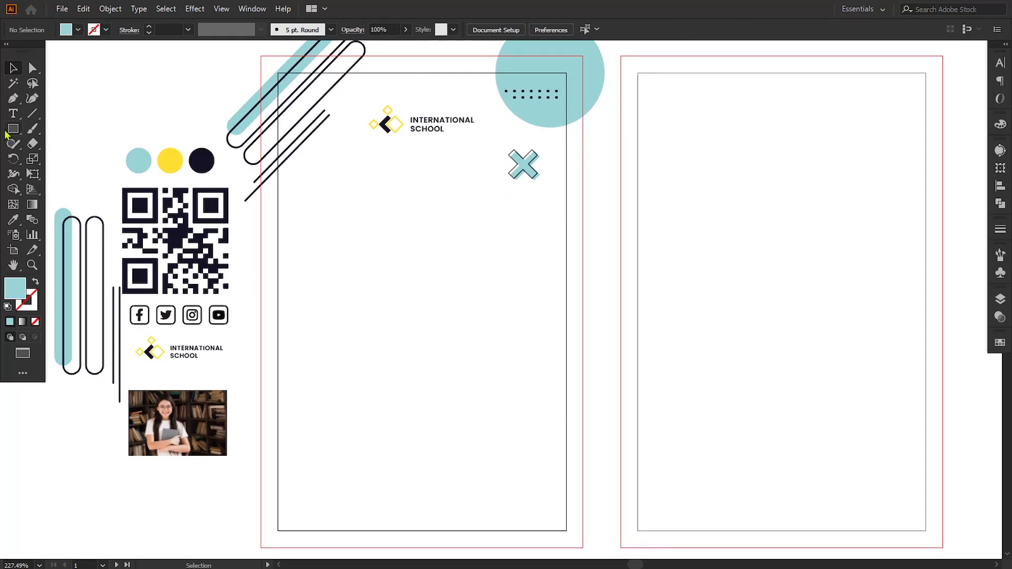
Draw a star about 0.17 in wide near the front card's left edge and fill it with the yellow swatch.
drag(13, 128, 53, 189)
mouse_move(383, 269)
mouse_down()
mouse_move(390, 275)
mouse_move(310, 198)
mouse_up()
click(10, 68)
click(248, 178)
click(14, 220)
click(165, 159)
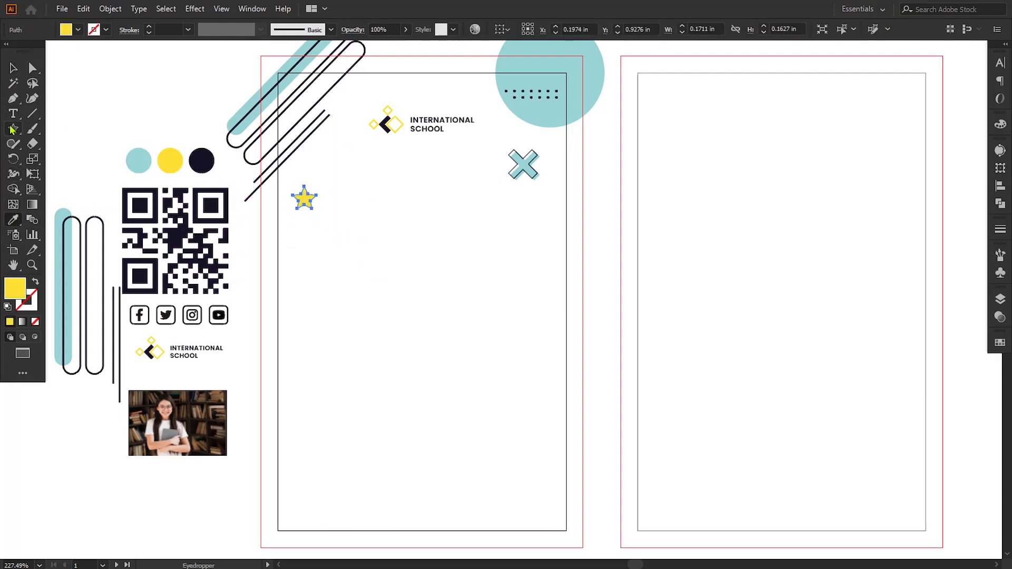
click(12, 71)
click(135, 183)
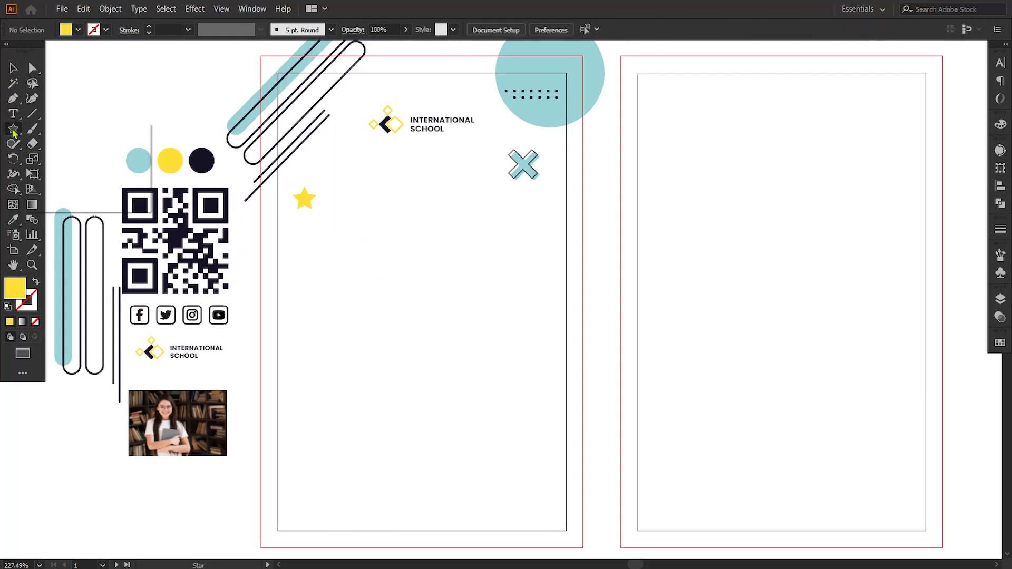
Draw a yellow circle centred below the front card's school logo and size it to about 1.47 in.
drag(13, 129, 58, 158)
mouse_move(364, 236)
mouse_down()
mouse_move(456, 390)
mouse_move(572, 442)
mouse_up()
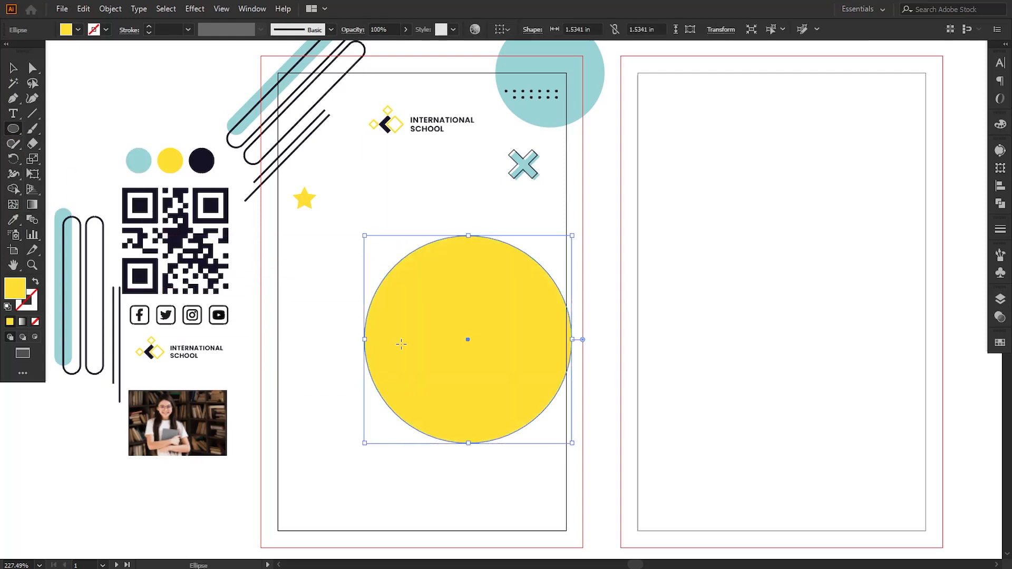
click(13, 69)
drag(441, 341, 393, 282)
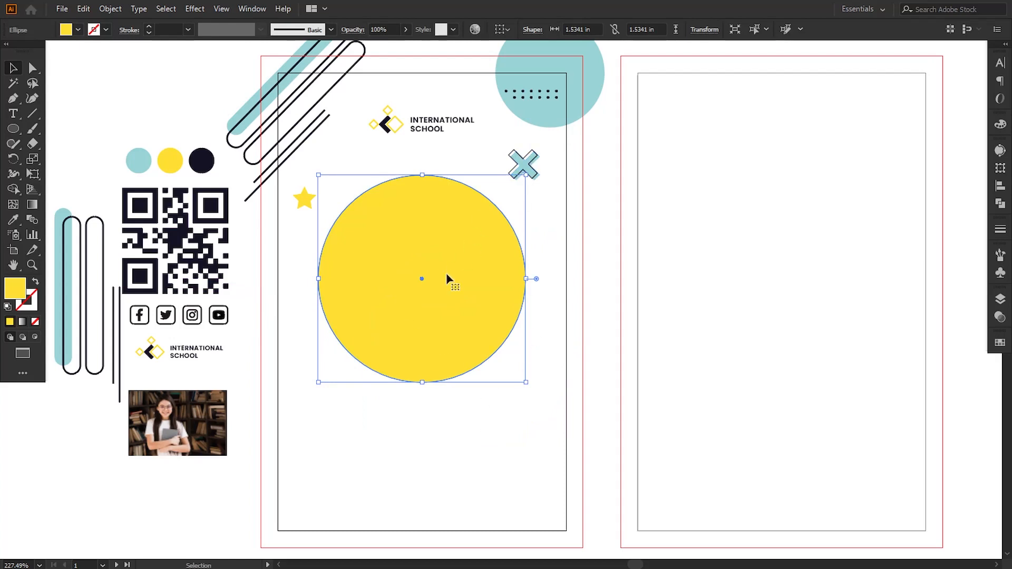
drag(446, 275, 446, 255)
drag(526, 156, 522, 159)
drag(481, 318, 479, 319)
Paste a copy of the yellow circle in front and shrink it concentrically to about 1.42 in.
click(85, 9)
click(100, 71)
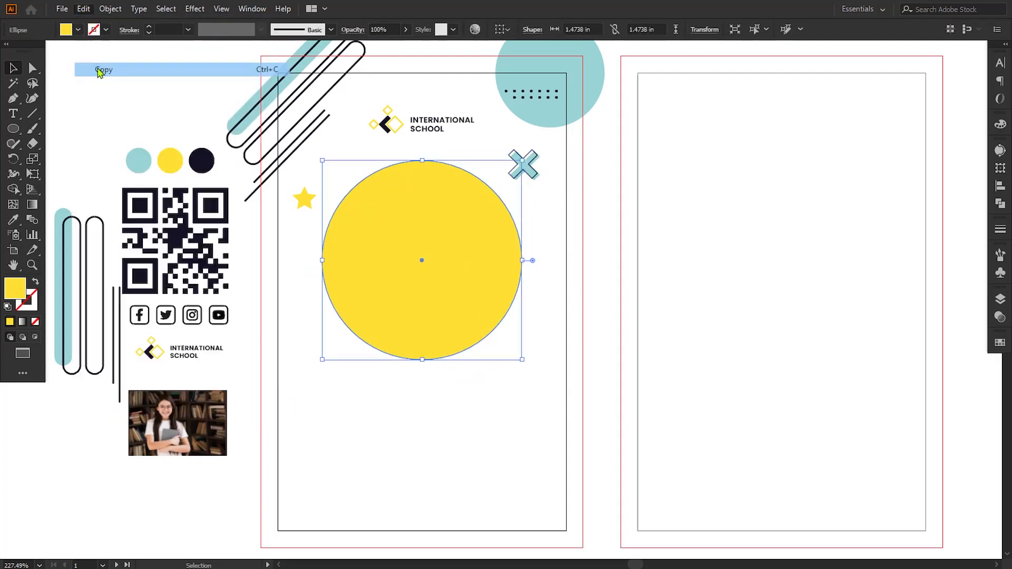
click(84, 10)
click(108, 99)
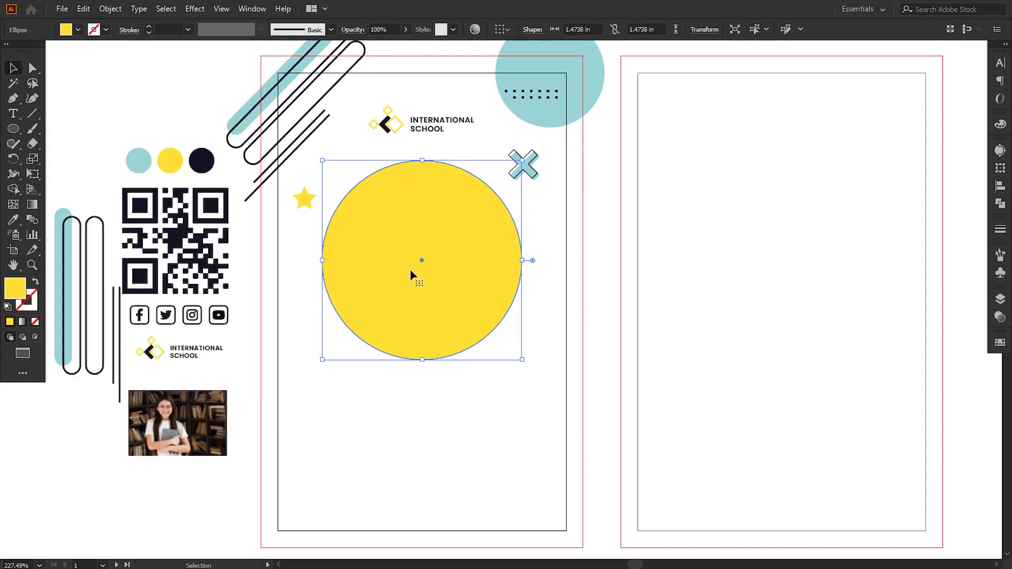
drag(522, 161, 516, 166)
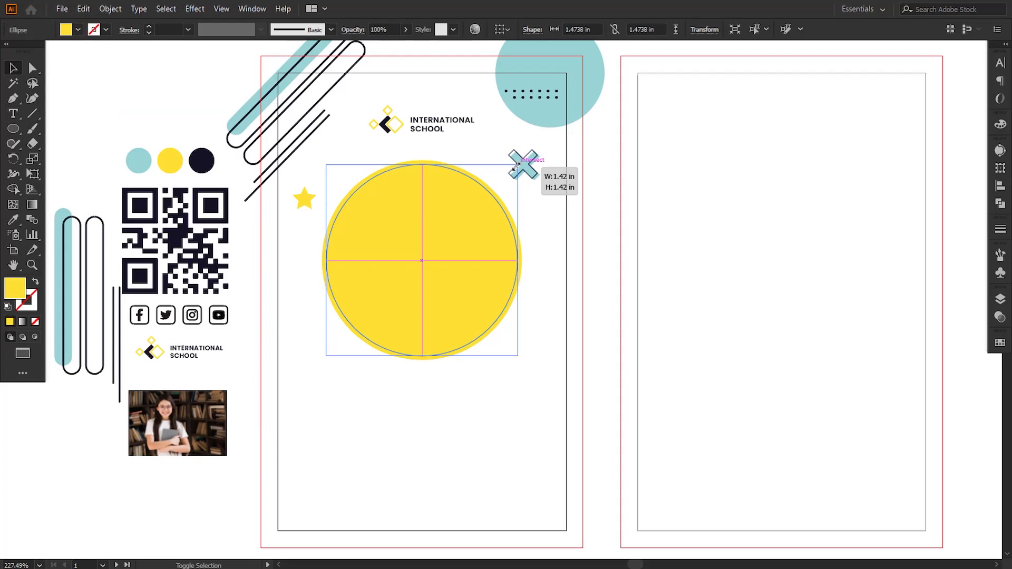
drag(519, 166, 518, 165)
Paste a copy of the 1.42 in circle in front and shrink it concentrically to about 1.35 in.
click(83, 8)
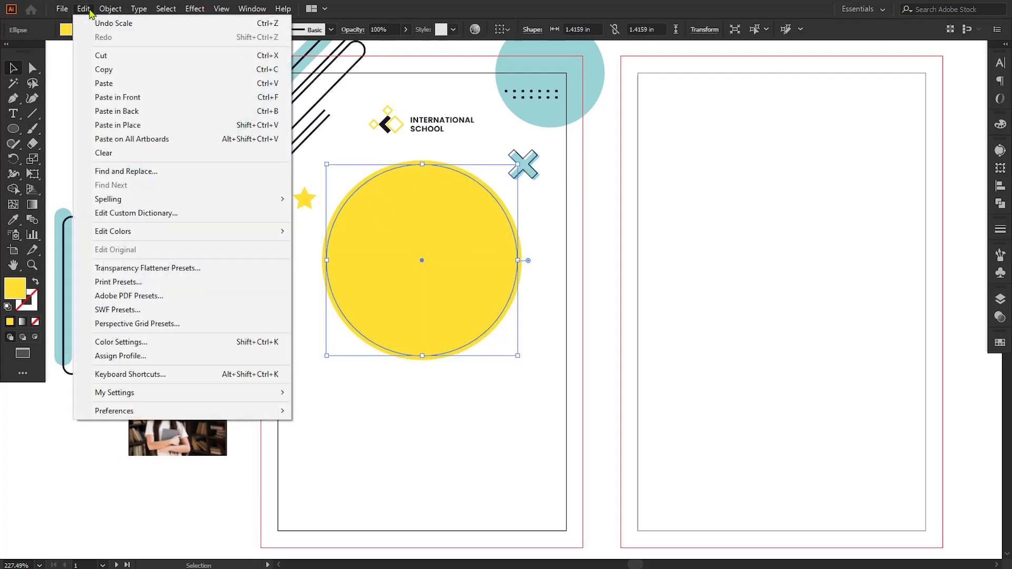
click(104, 69)
click(84, 9)
click(121, 97)
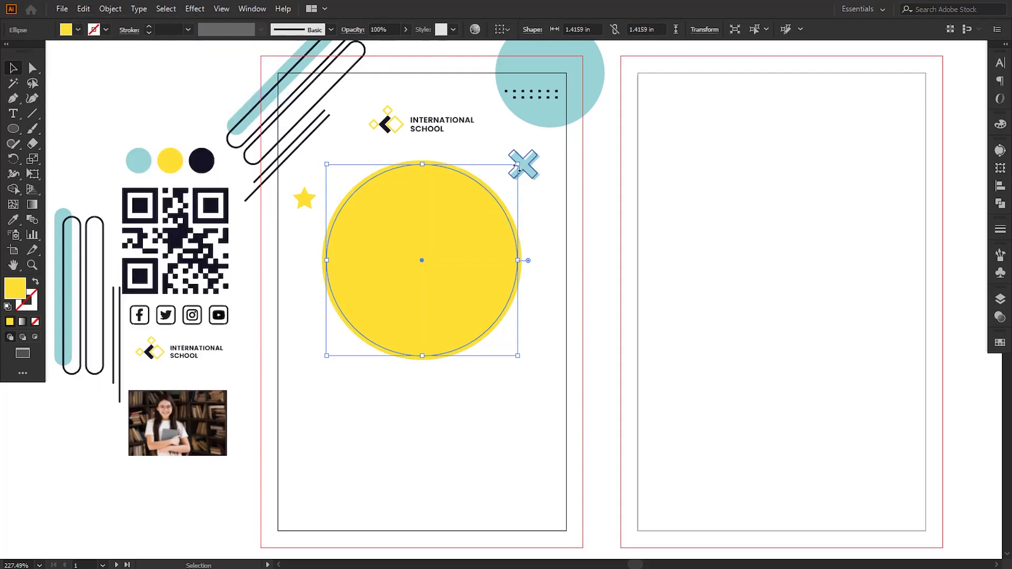
drag(517, 166, 514, 169)
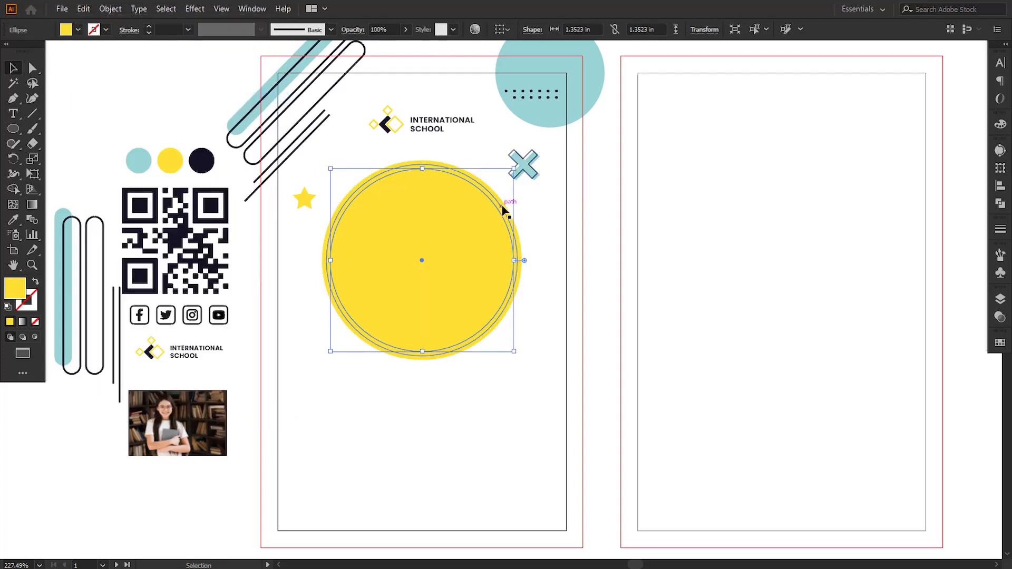
Give the middle circle no fill and a white (ffffff) 1 pt stroke.
click(500, 207)
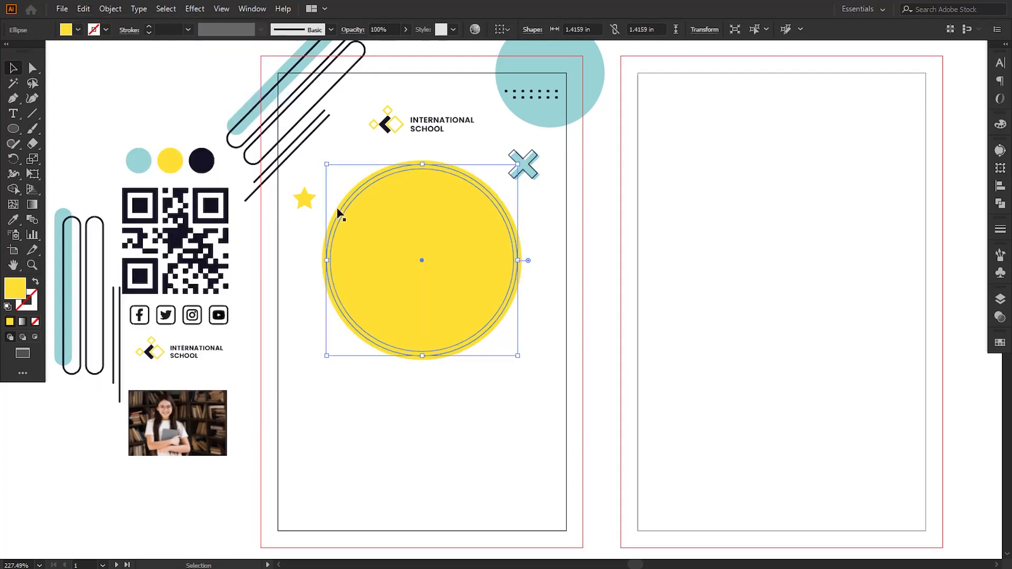
click(35, 283)
double_click(32, 306)
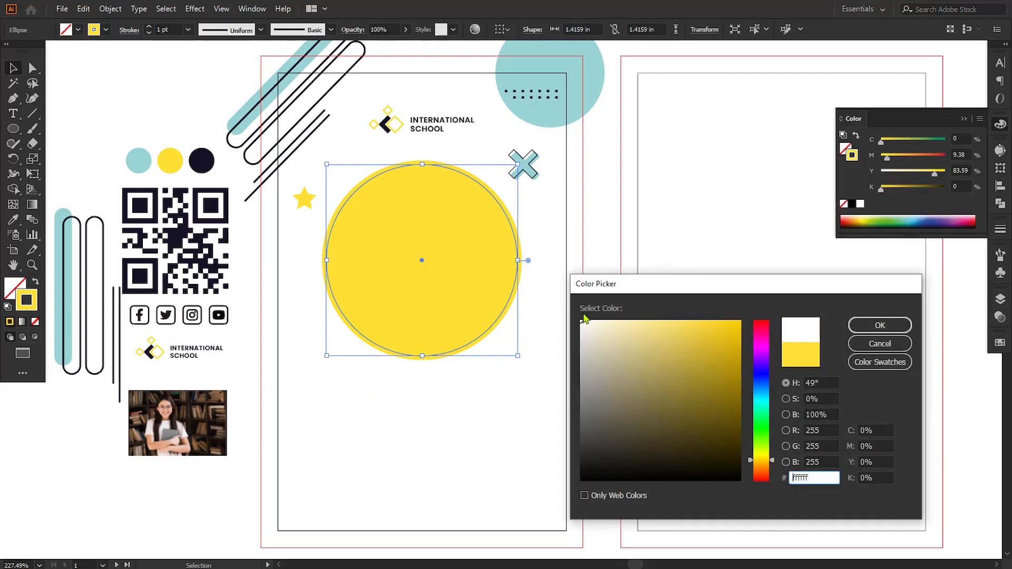
click(880, 325)
click(414, 300)
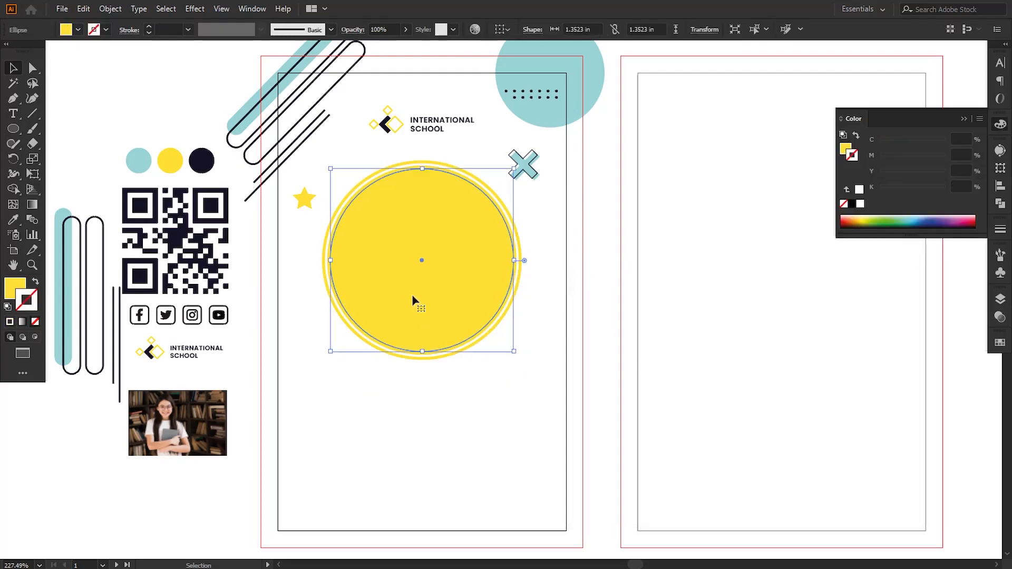
click(389, 366)
Move the student photo to the centre of the innermost circle and clip it with that circle using a clipping mask.
drag(190, 428, 435, 263)
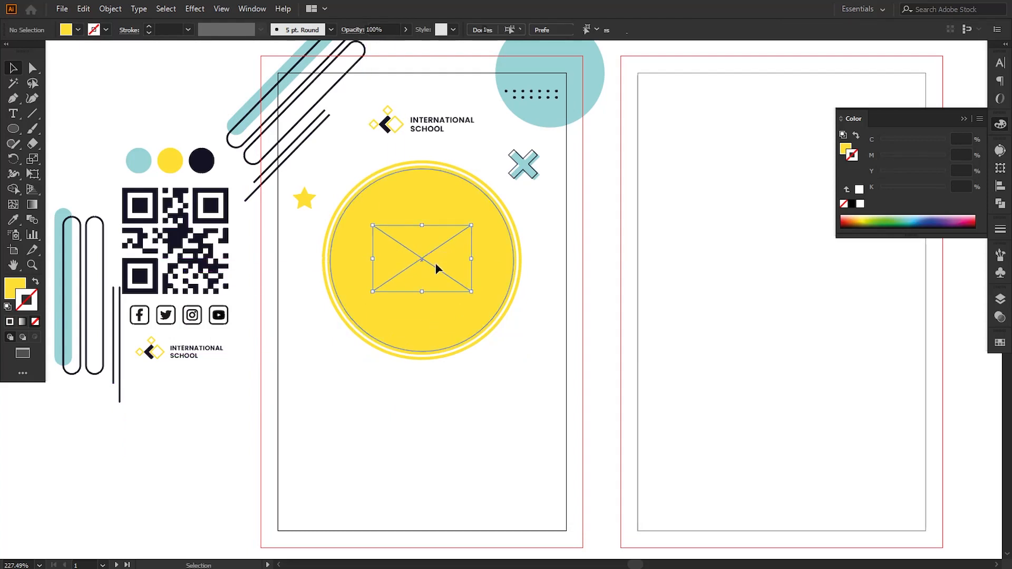
shift+click(419, 207)
click(111, 8)
mouse_move(181, 439)
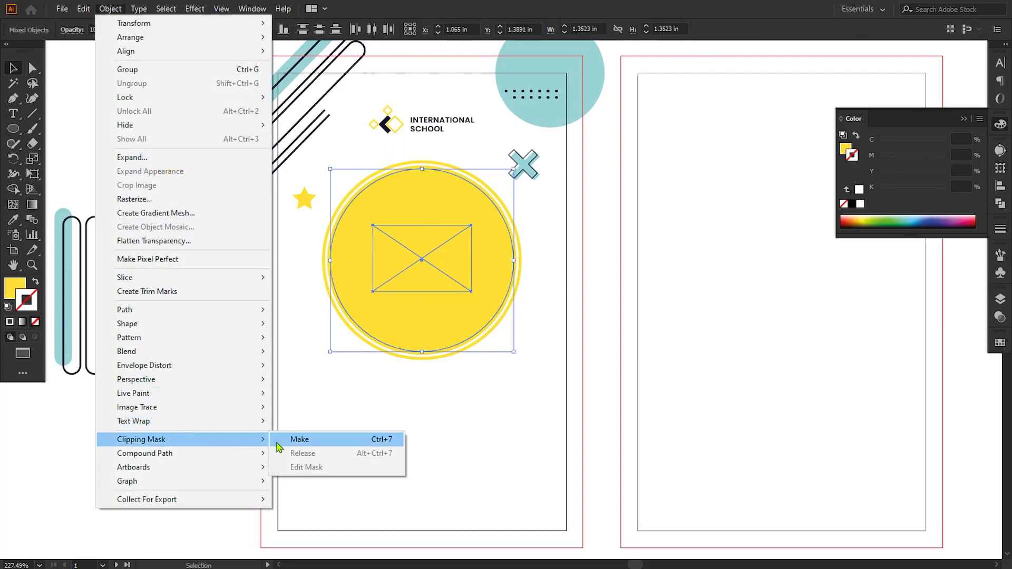
click(295, 440)
Select the linked photo inside the clip group and enlarge it proportionally to about 2.55 by 1.70 in, filling the circle.
click(1000, 299)
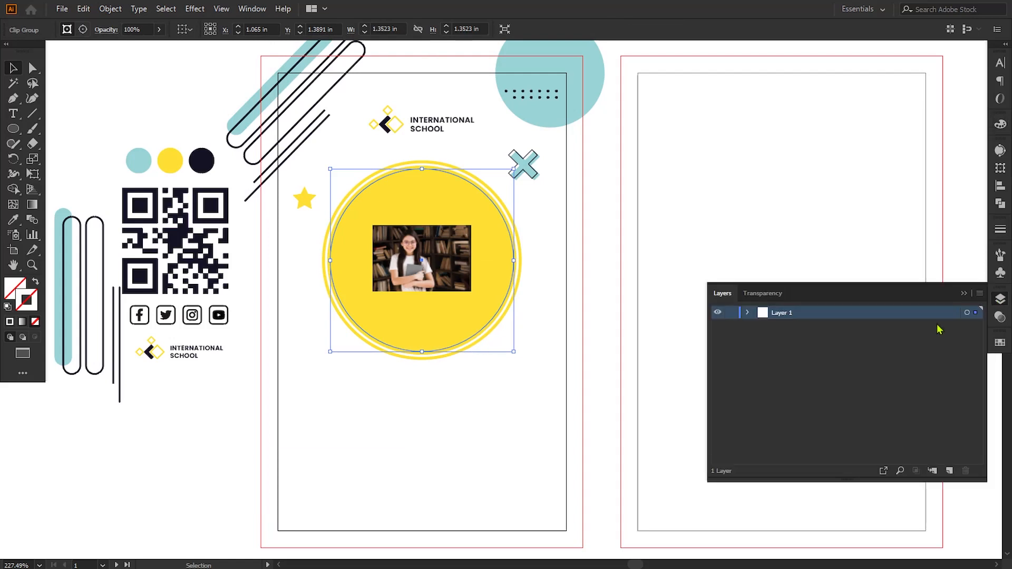
click(747, 313)
click(763, 326)
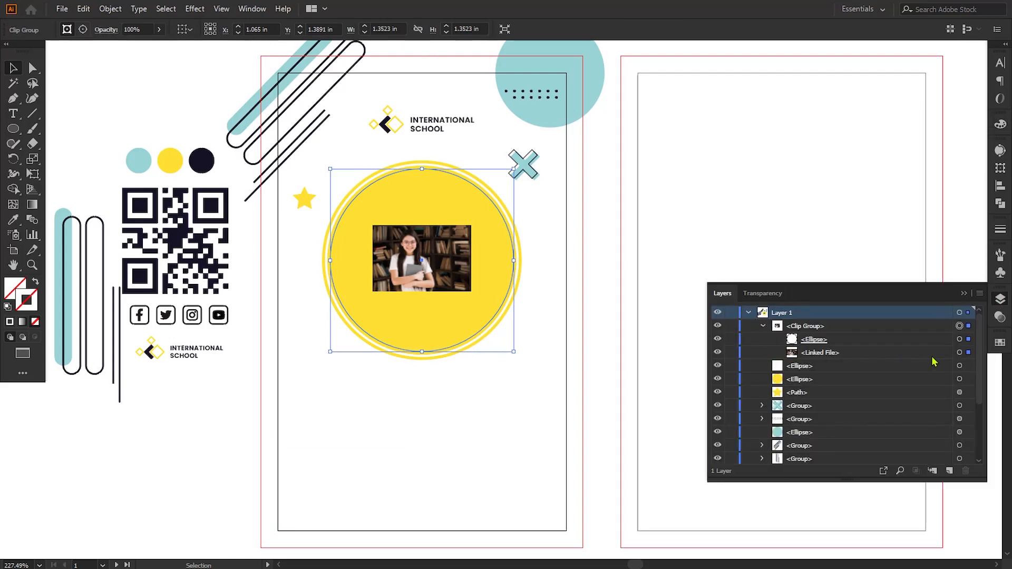
click(959, 352)
drag(471, 291, 597, 377)
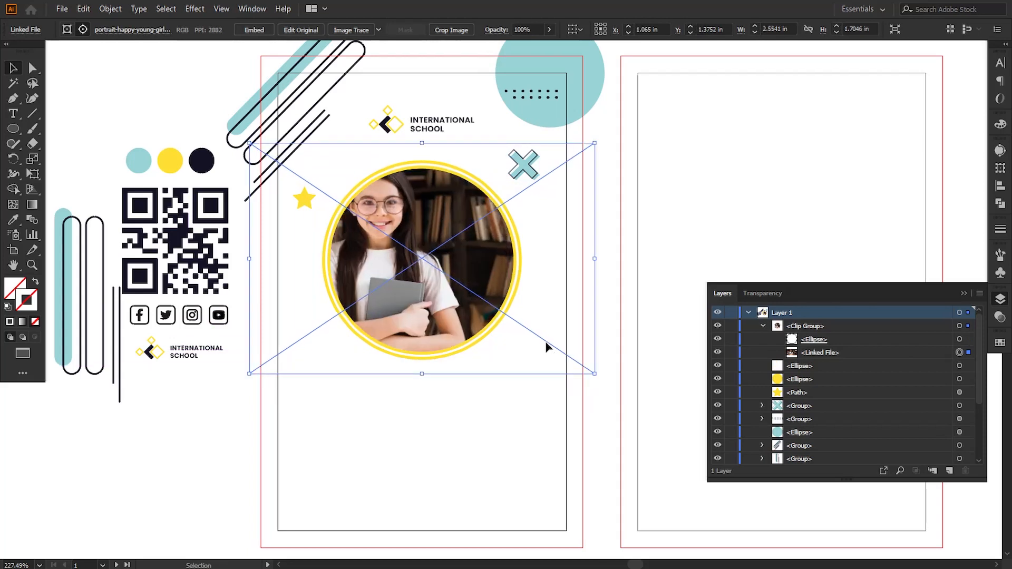
Reposition the photo right and down within its circular mask so the student is centred in the frame.
drag(543, 345, 589, 343)
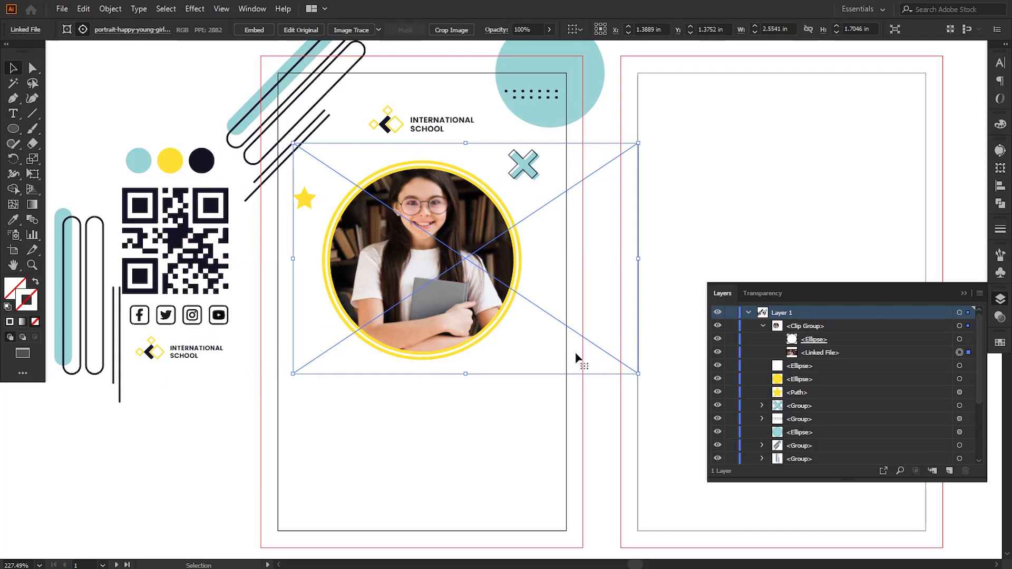
key(Down)
key(Down)
key(Down)
key(Down)
key(Down)
key(Down)
key(Down)
key(Down)
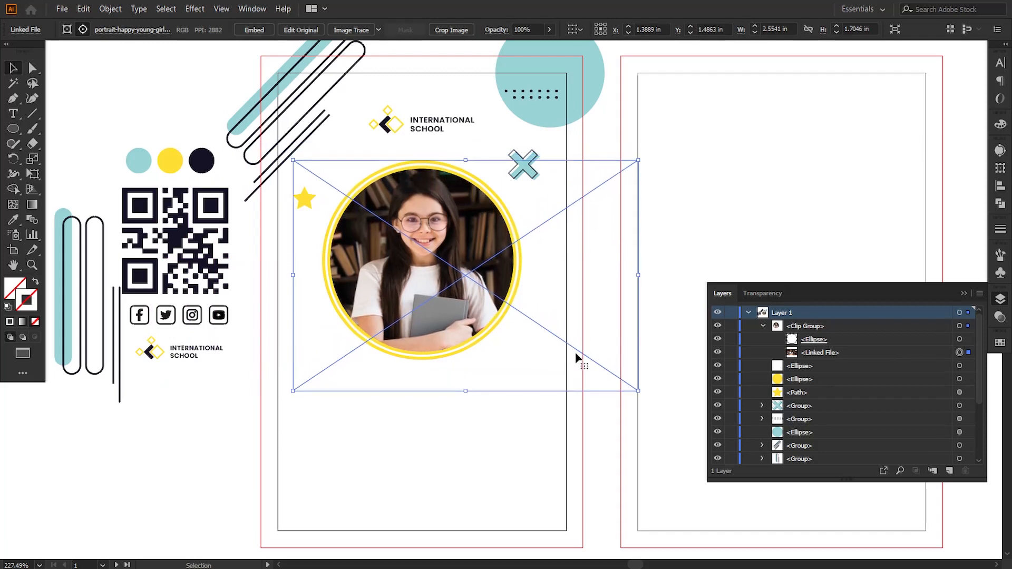
key(Down)
key(Down)
key(Down)
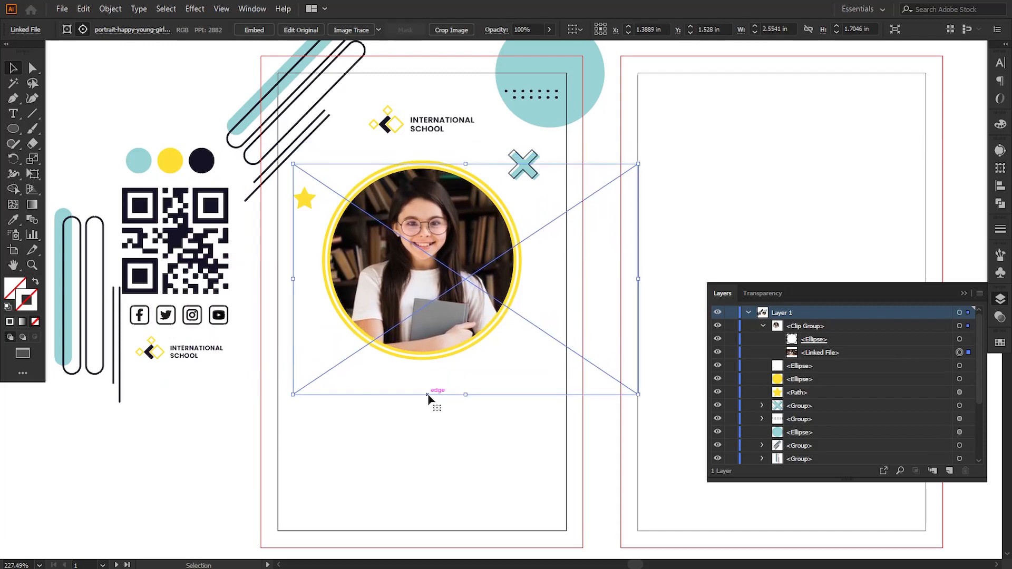
key(Up)
key(Up)
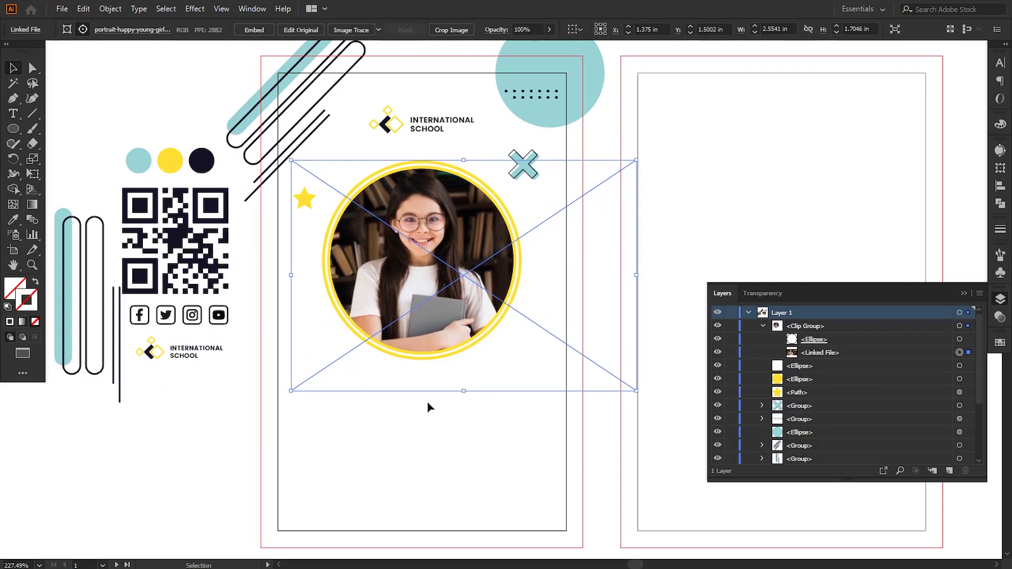
key(Left)
click(428, 403)
scroll(515, 359, down, 1)
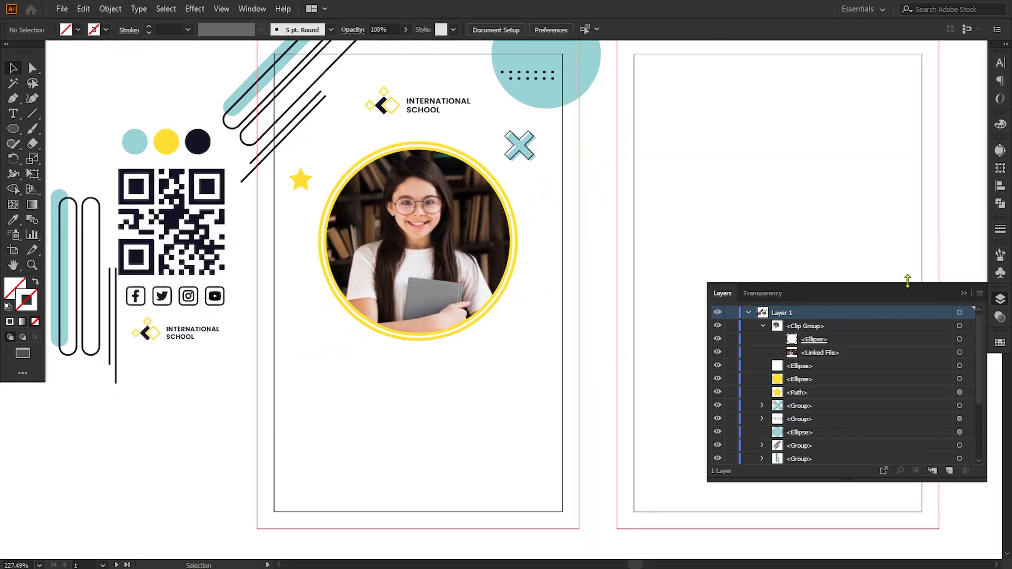
click(967, 294)
Draw a circle about 0.96 in wide below the photo frame and fill it with the yellow swatch.
click(13, 128)
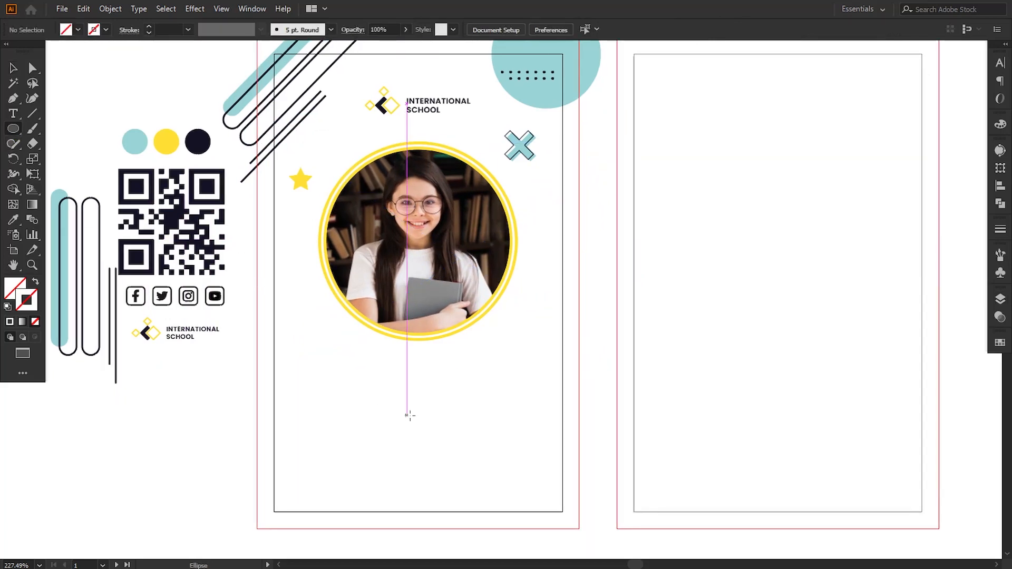
drag(409, 394, 539, 525)
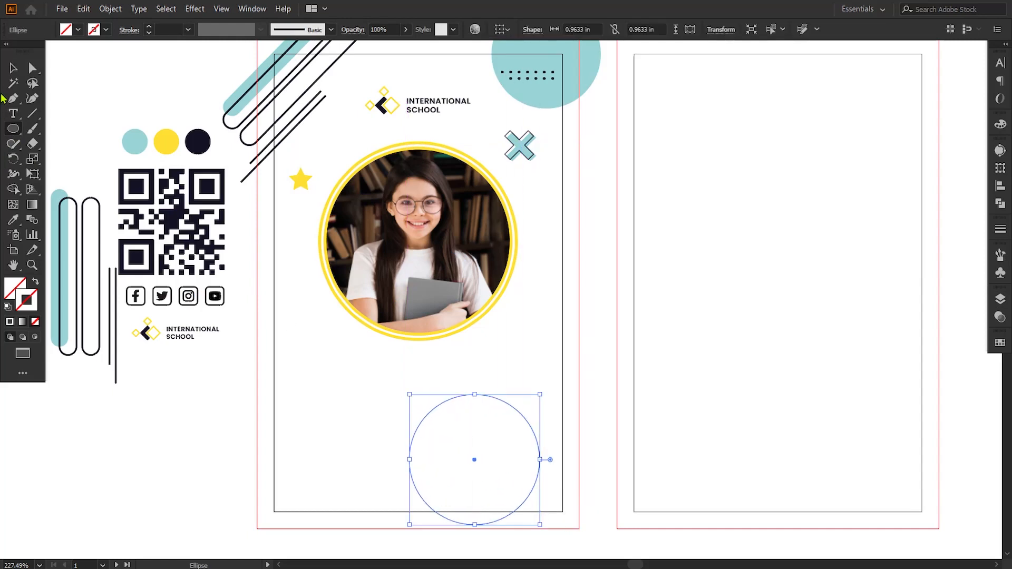
click(14, 223)
click(166, 141)
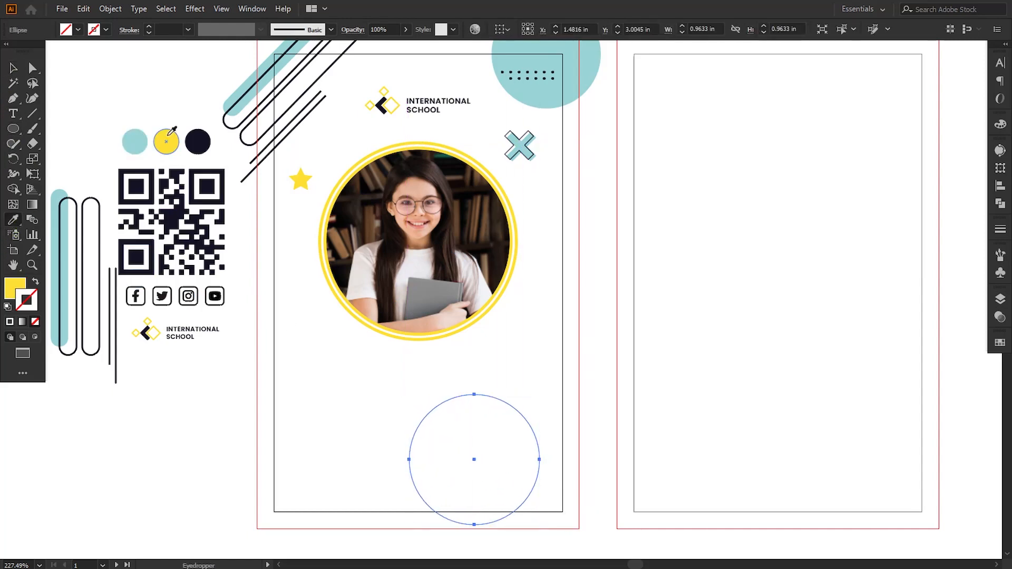
click(14, 70)
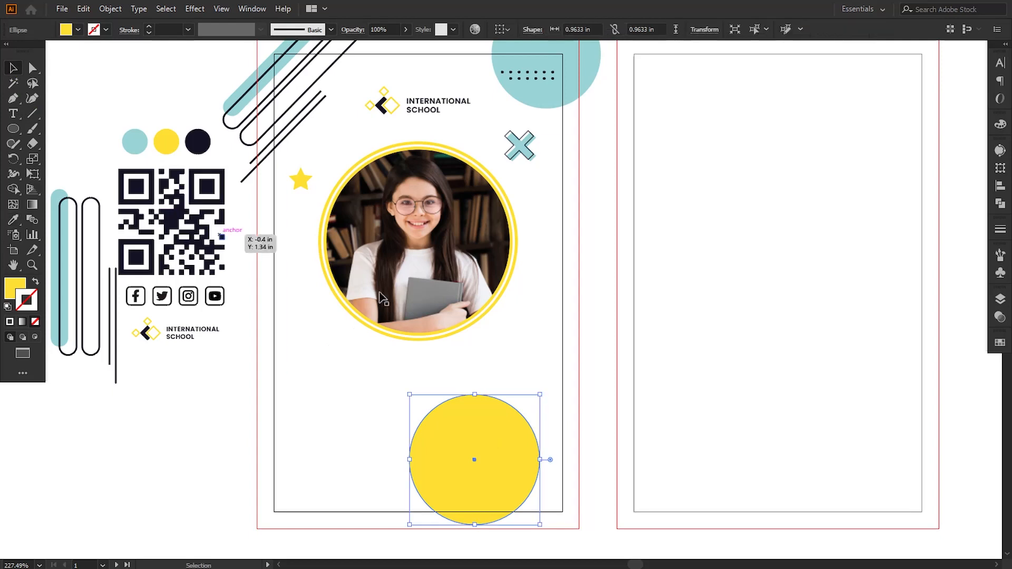
Move the new yellow circle to the photo frame's lower right, send it to the back and enlarge it to about 1.05 in.
drag(460, 453, 504, 281)
right_click(533, 308)
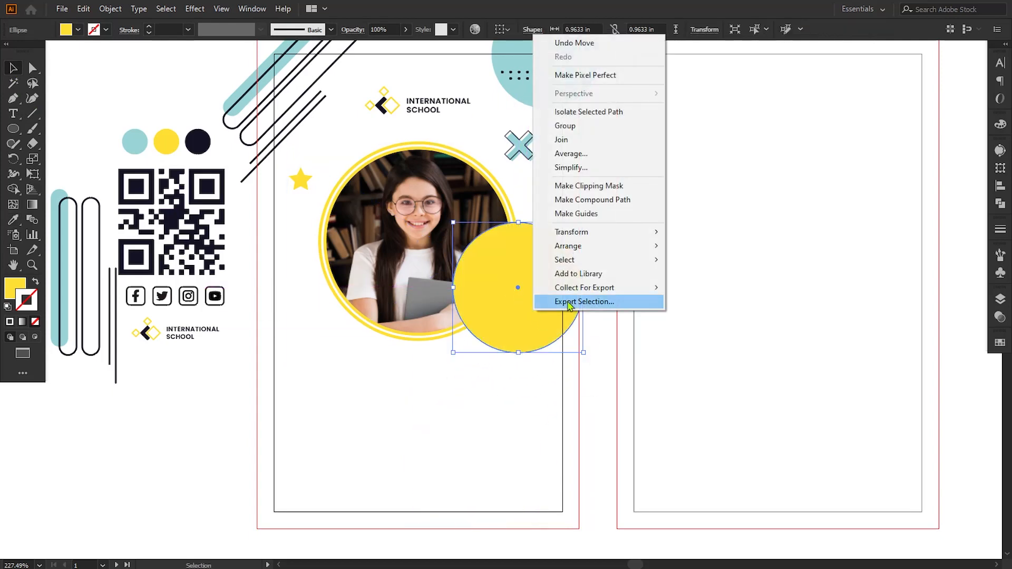
mouse_move(565, 245)
click(723, 290)
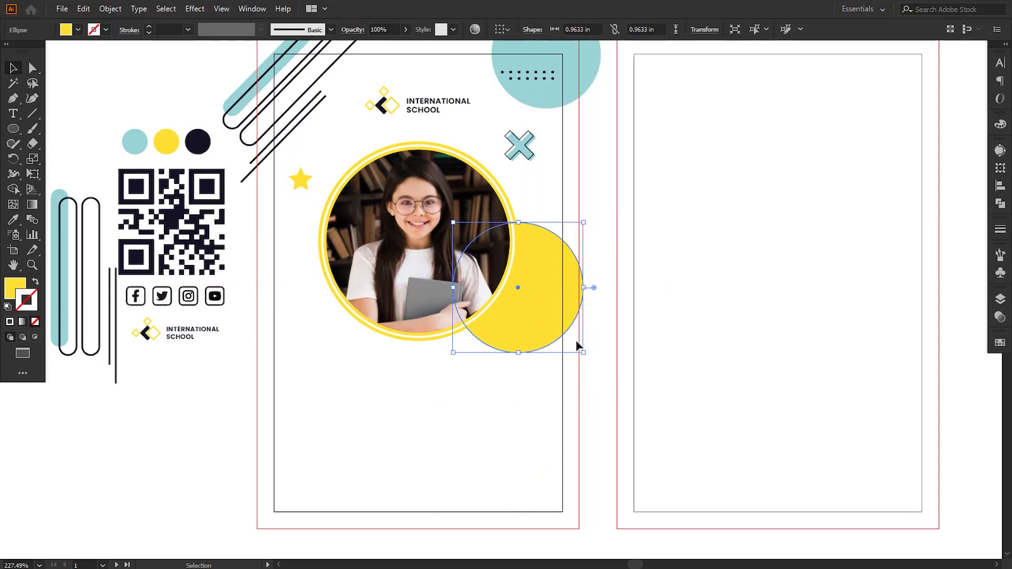
drag(584, 353, 595, 364)
click(425, 425)
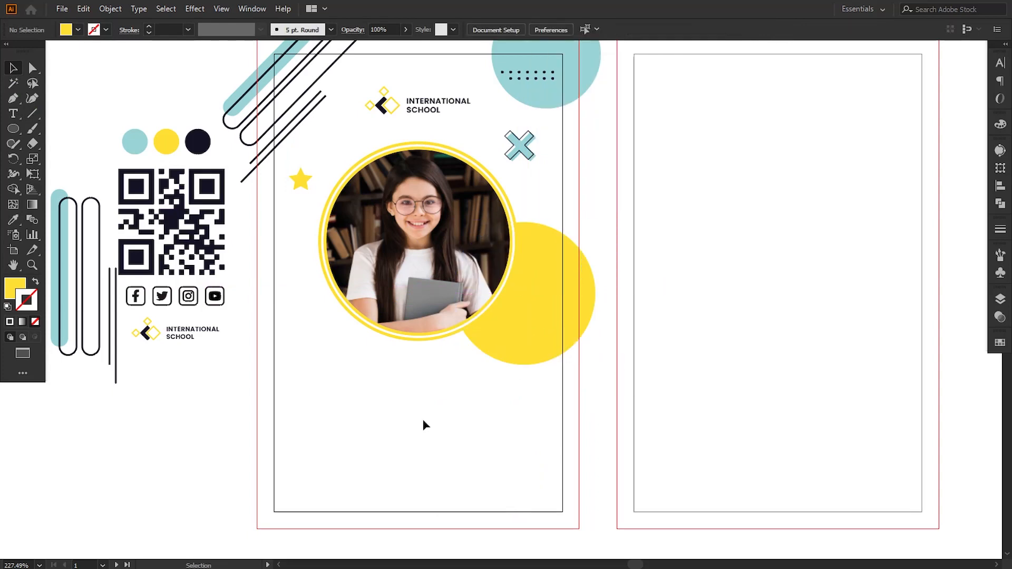
Duplicate the yellow back circle at the photo frame's lower-left edge and shrink the copy to about 0.31 in.
drag(492, 320, 324, 340)
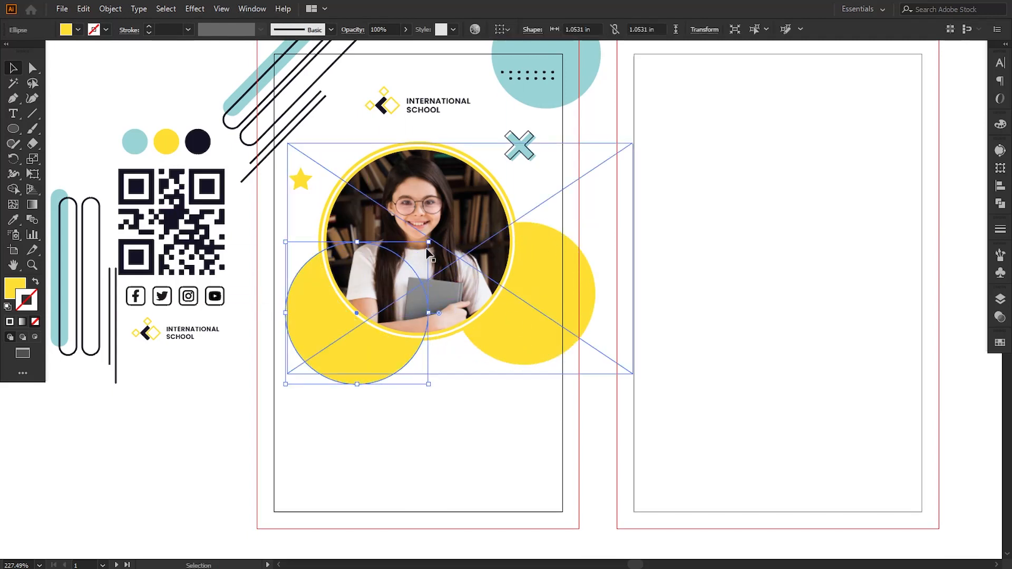
drag(428, 240, 381, 294)
click(362, 367)
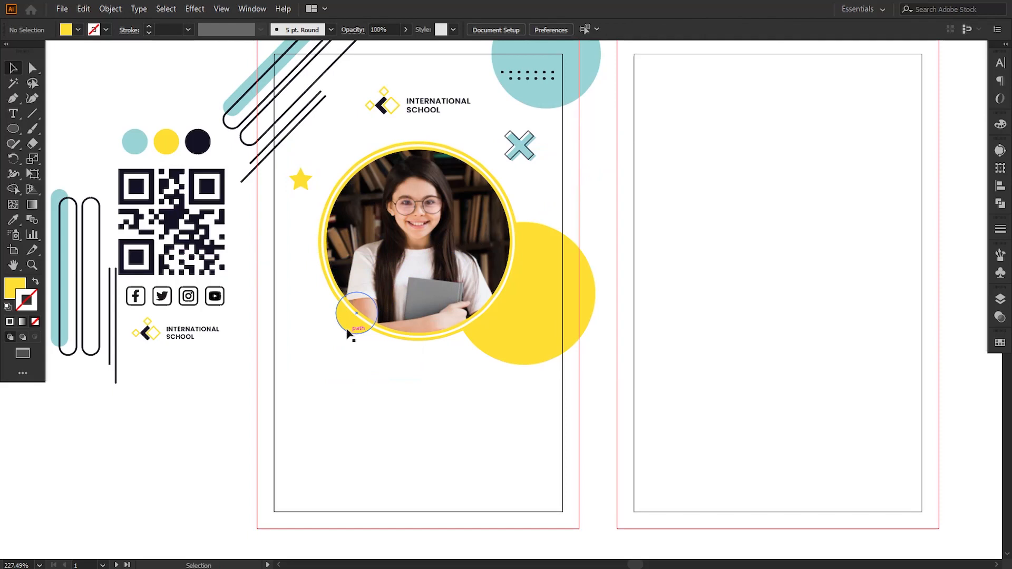
drag(346, 322, 328, 320)
click(345, 360)
click(346, 320)
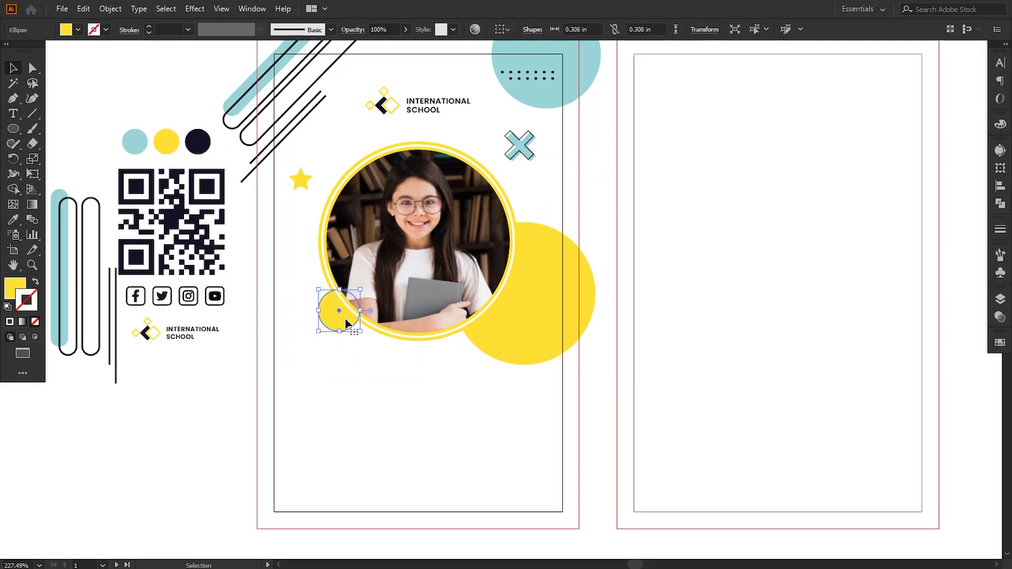
Copy the small yellow circle at the photo frame's lower left, paste the copy in front and bring it to the front.
click(83, 8)
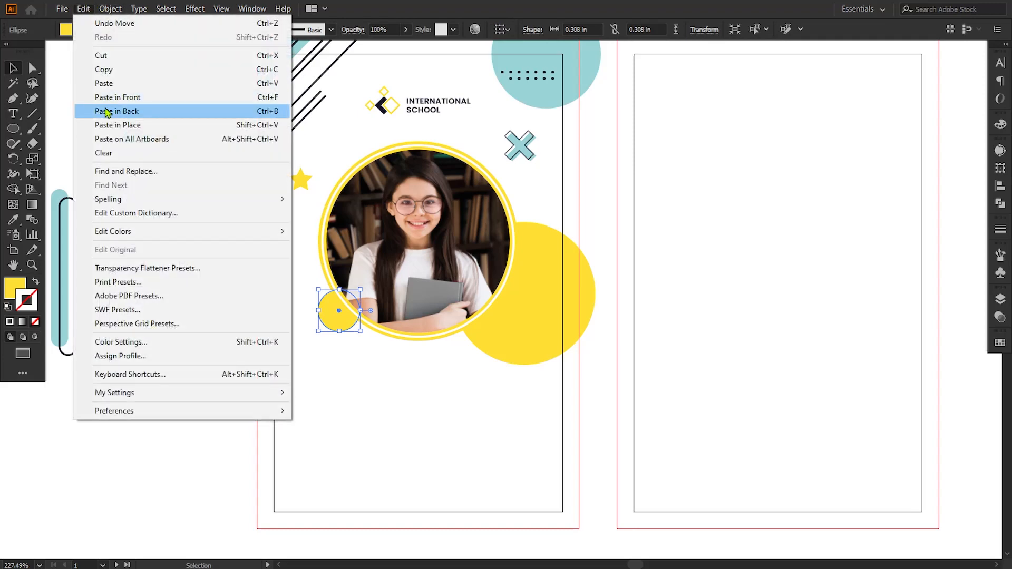
click(104, 70)
click(83, 8)
click(117, 97)
right_click(340, 330)
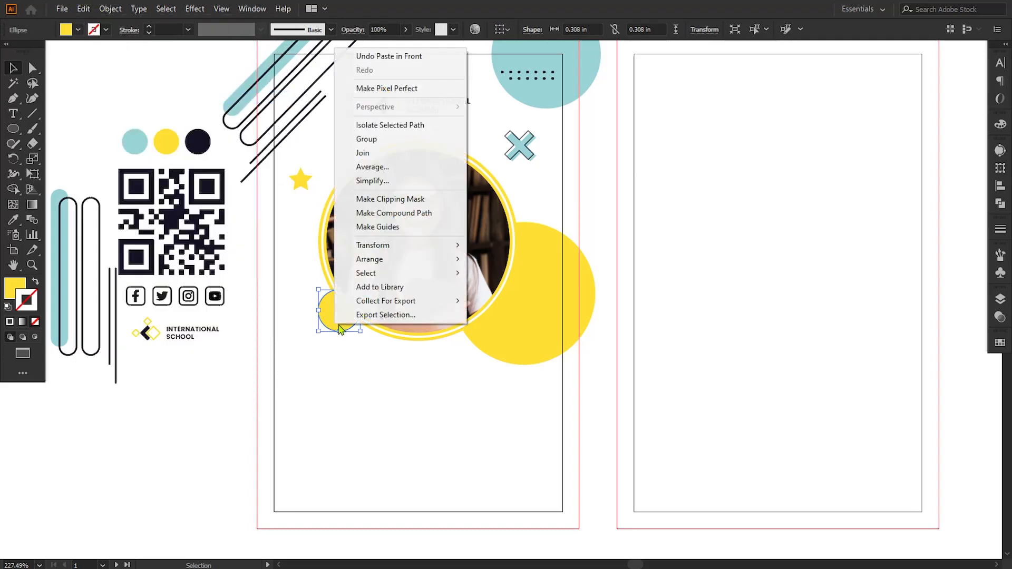
mouse_move(380, 259)
click(503, 262)
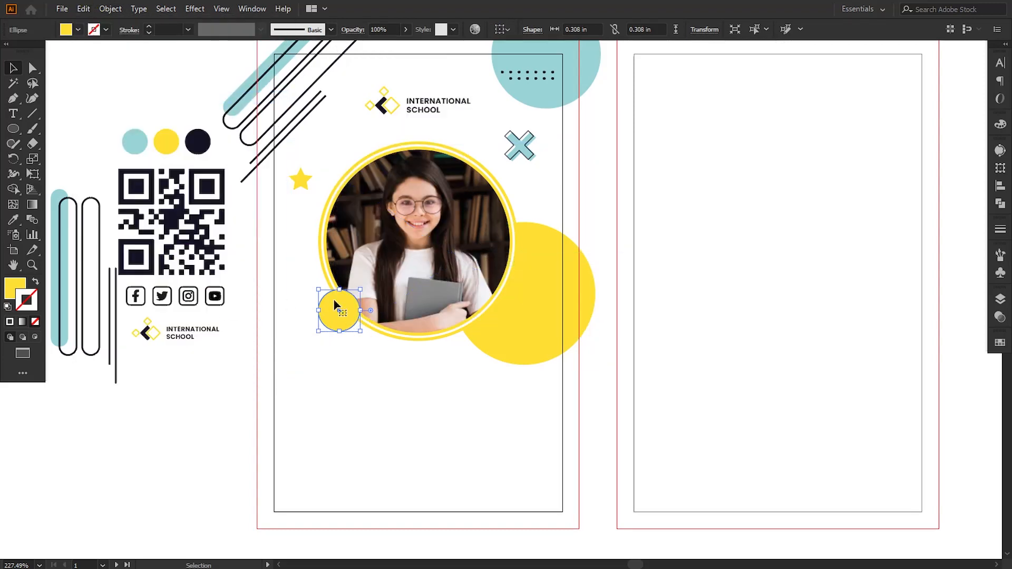
Give the circle copy the dark swatch colour as an outline without fill and set its stroke to 0.5 pt.
click(13, 219)
click(198, 142)
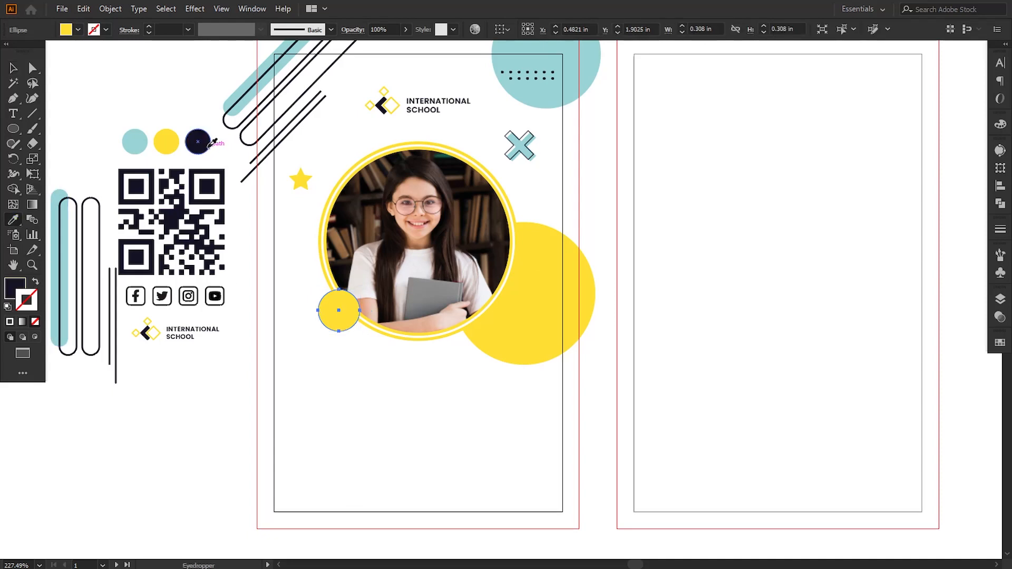
click(35, 282)
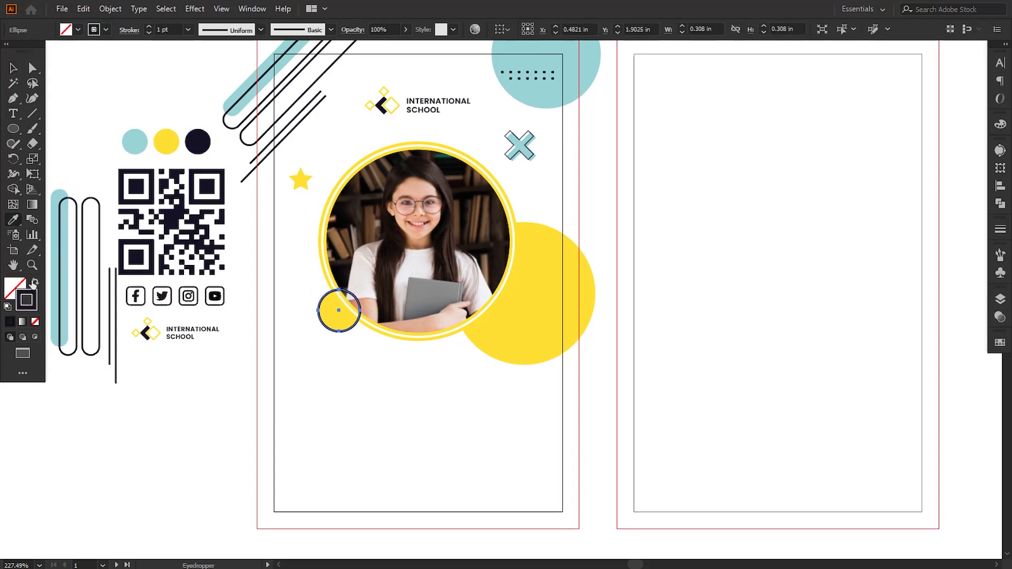
click(160, 32)
text(0.5)
key(Return)
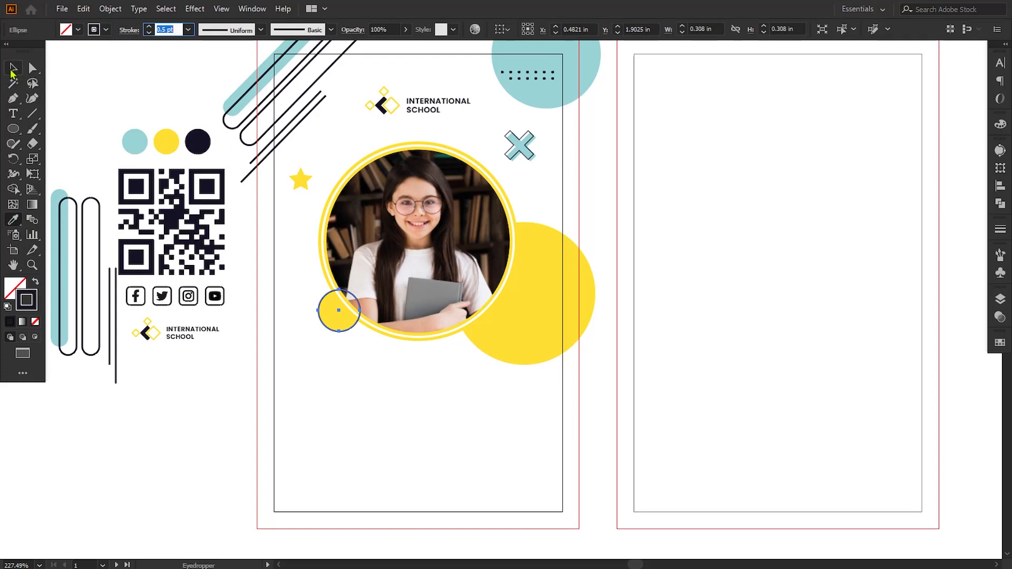
Offset the dark outline circle slightly right and up from the small yellow circle.
click(11, 70)
key(Right)
key(Right)
key(Right)
key(Right)
key(Up)
key(Up)
key(Up)
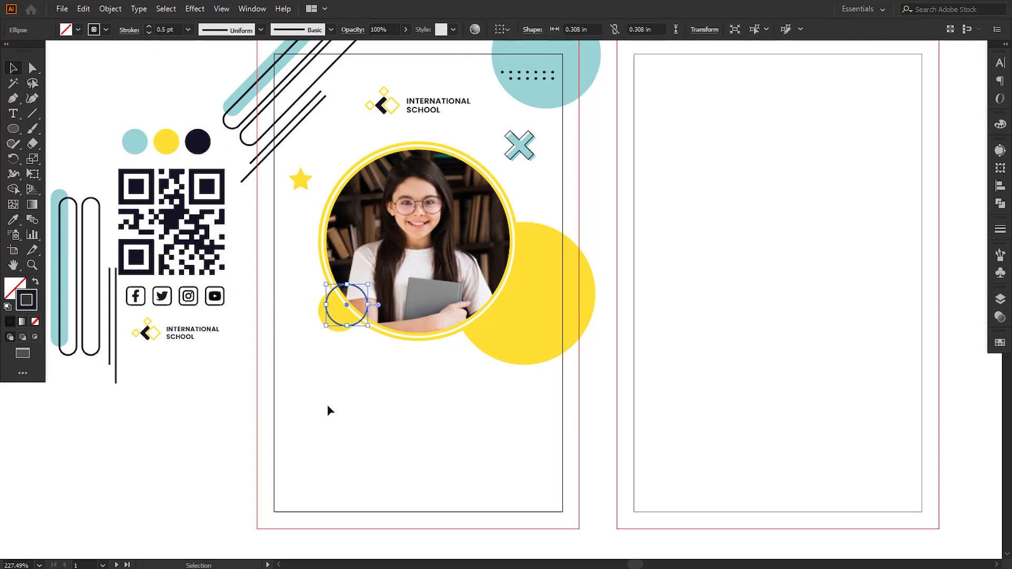
key(Down)
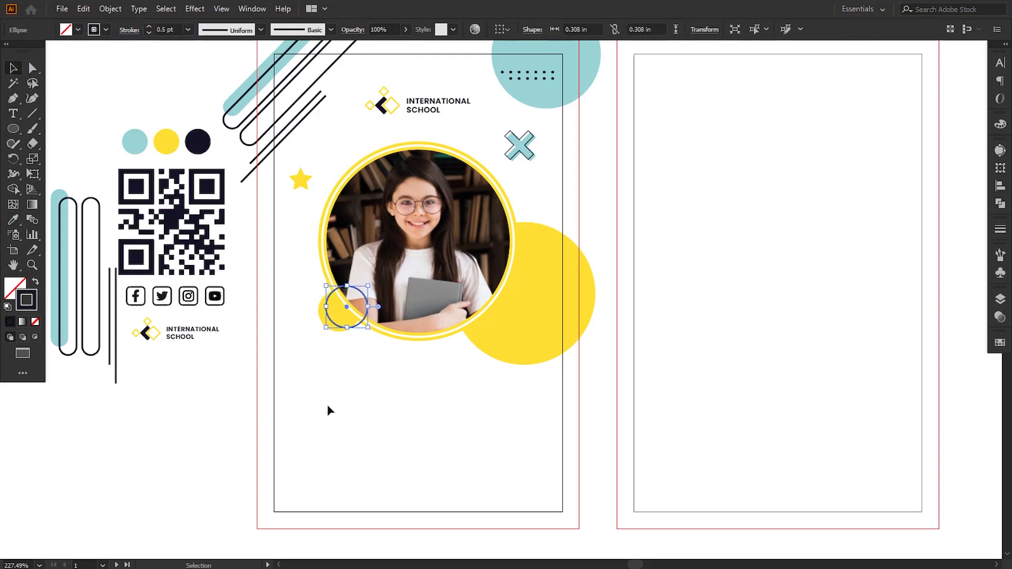
Select the small yellow circle together with its dark outline circle and shift both slightly left and up.
click(377, 362)
click(338, 321)
shift+click(346, 328)
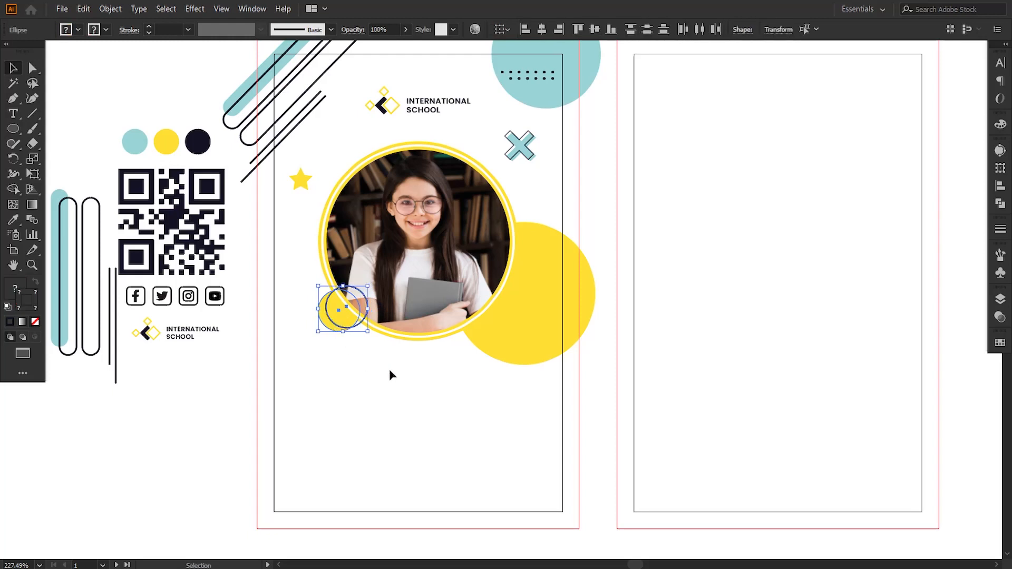
key(Left)
key(Left)
key(Left)
key(Left)
key(Up)
key(Right)
key(Right)
click(393, 371)
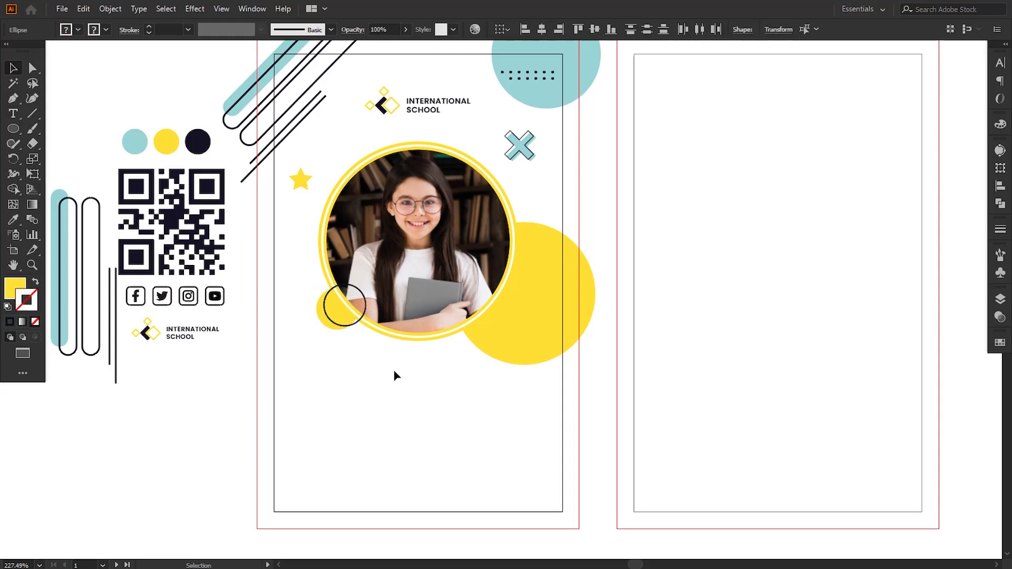
Nudge only the dark outline circle slightly left so it overlaps the small yellow circle more closely.
click(327, 315)
key(Left)
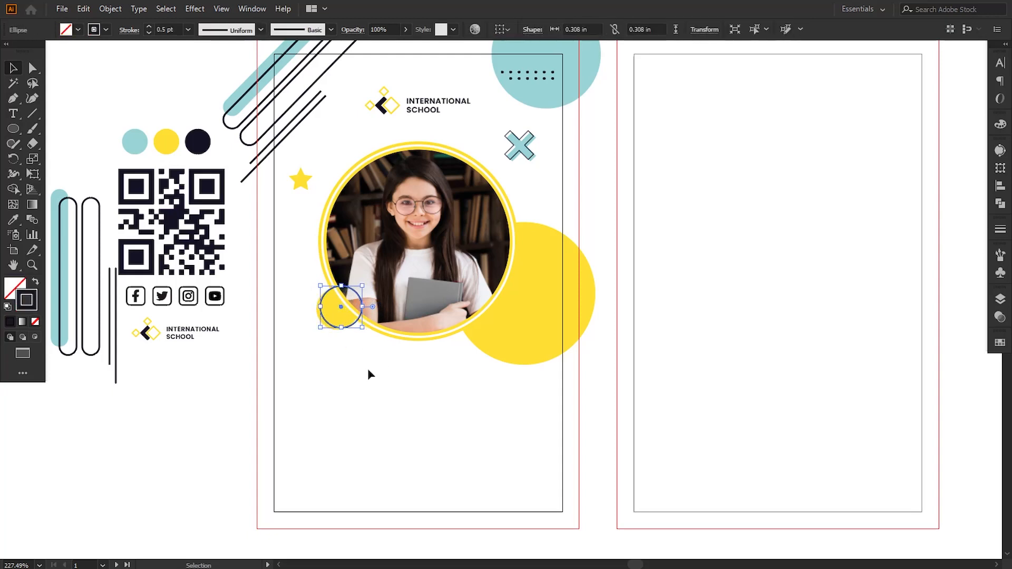
key(Down)
click(375, 401)
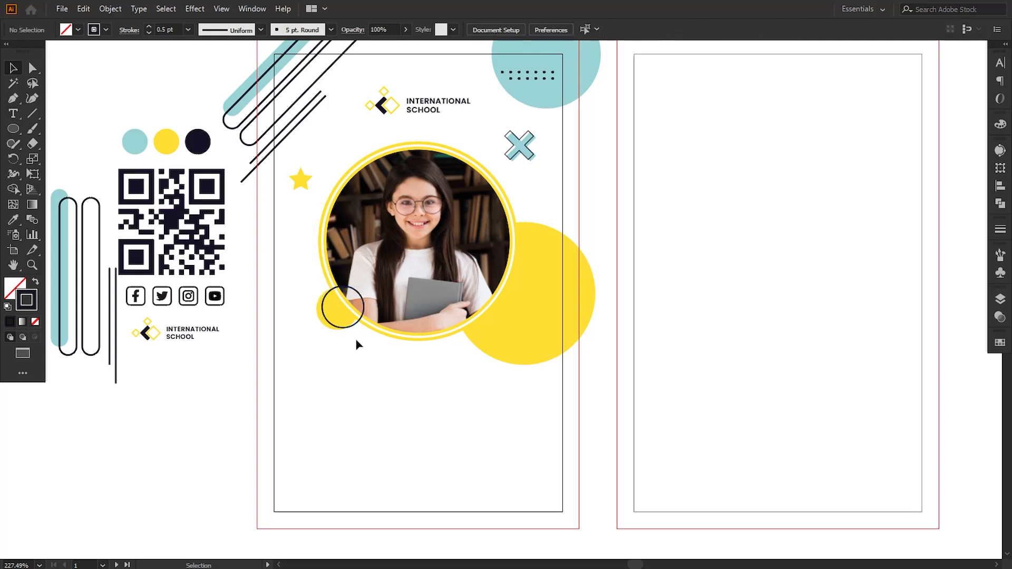
click(358, 321)
key(Up)
key(Up)
key(Left)
key(Down)
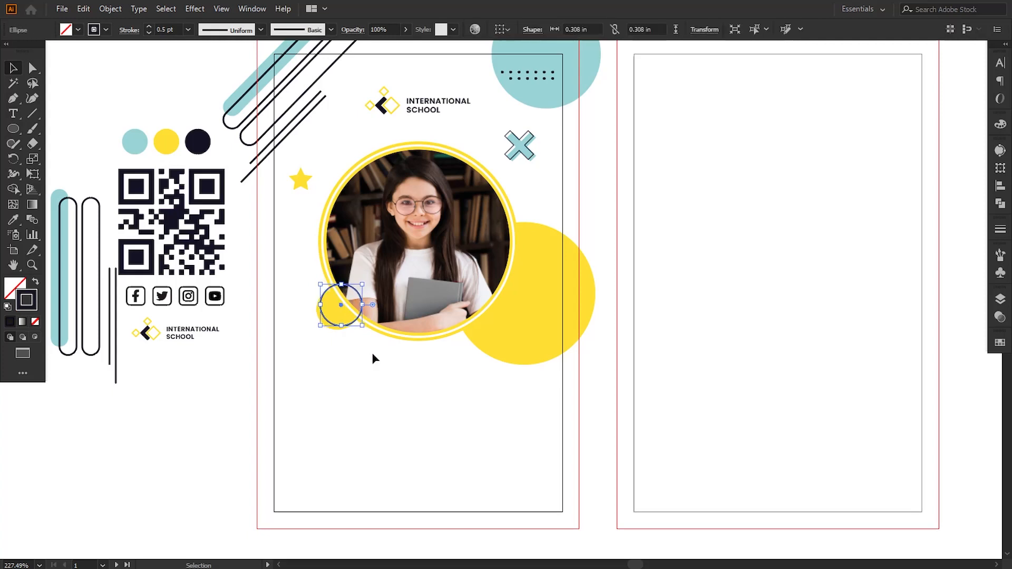
click(383, 380)
Duplicate the yellow star below the large yellow circle and shrink the copy to about 0.11 in.
key(space)
drag(420, 398, 428, 386)
drag(312, 167, 538, 374)
click(673, 377)
click(459, 410)
drag(408, 401, 438, 380)
drag(398, 316, 383, 369)
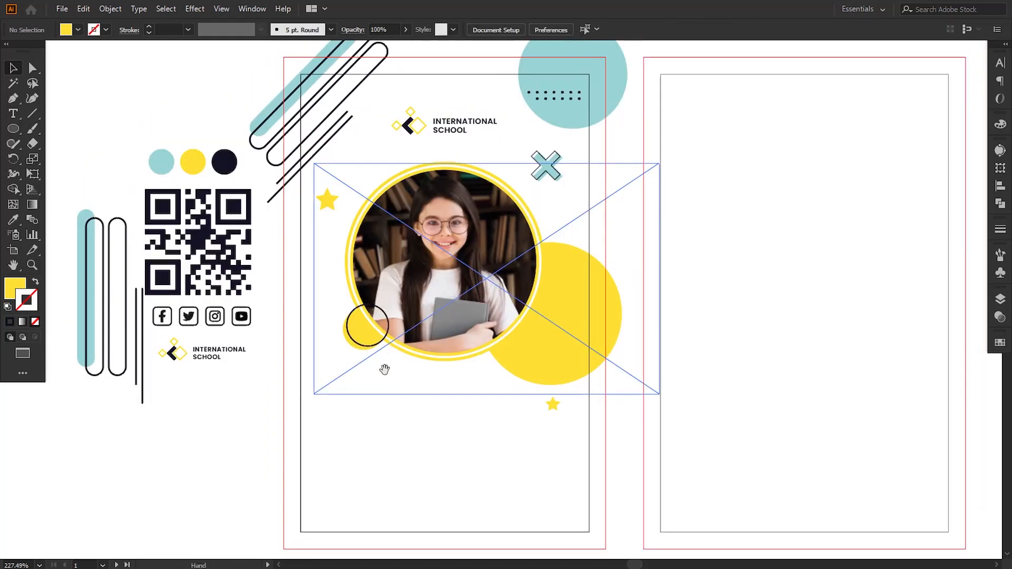
Draw a circle about 0.74 in wide near the front card's lower-left edge and fill it with the dark swatch.
click(11, 133)
drag(276, 361, 376, 461)
key(i)
click(223, 163)
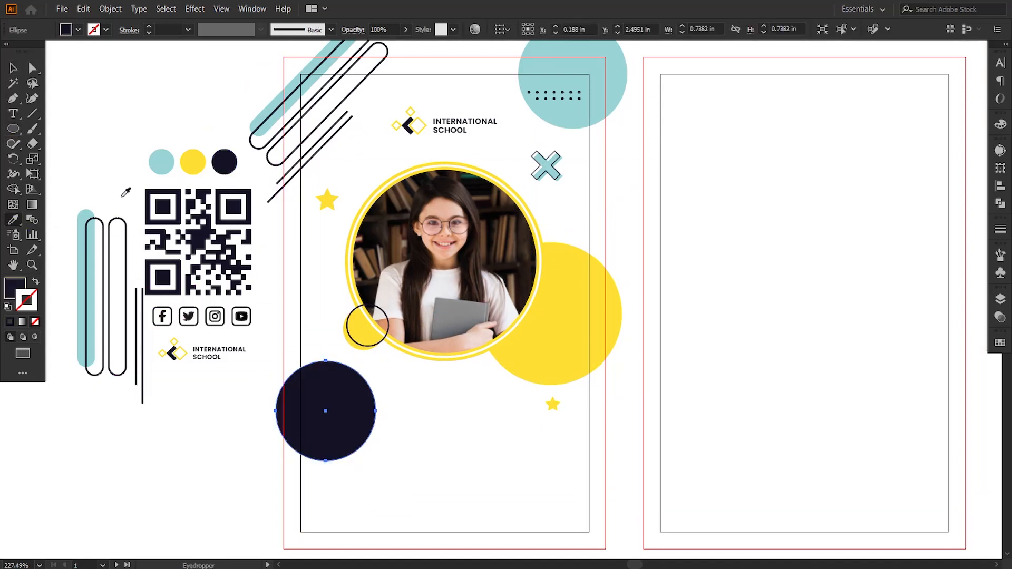
Turn the new dark circle's fill into an outline and set the stroke weight to 6 pt.
click(35, 282)
drag(167, 30, 139, 47)
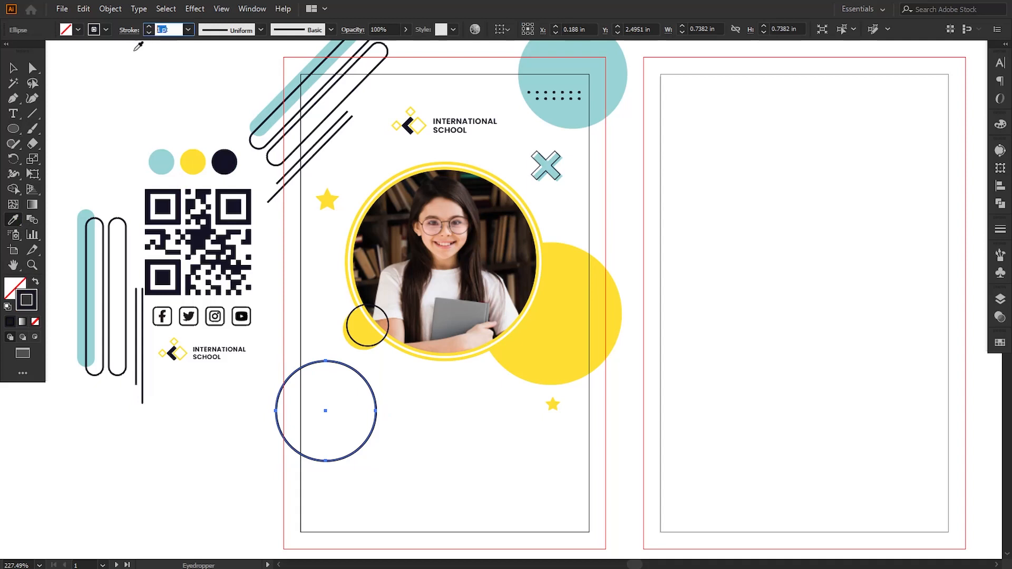
key(Up)
key(Up)
key(Up)
key(Up)
key(Up)
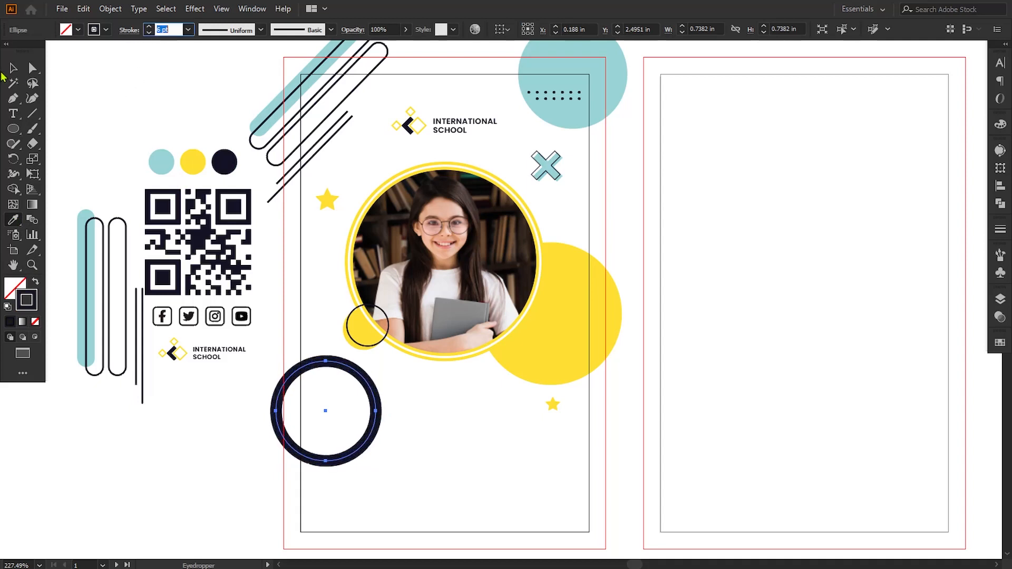
Move the dark ring left onto the front card's bleed edge and shrink it to about 0.6 in.
click(14, 68)
click(99, 106)
click(372, 428)
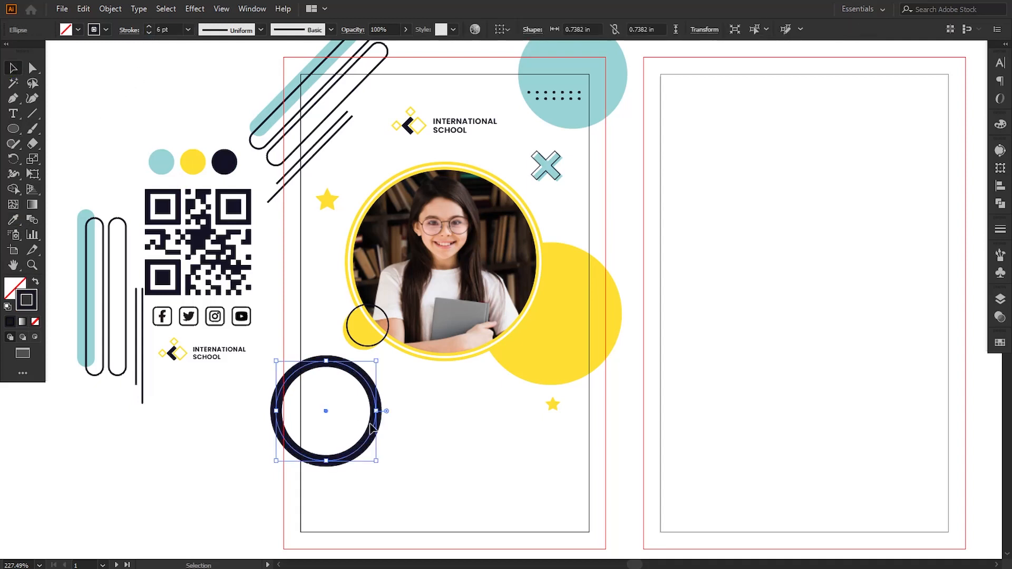
drag(375, 430, 336, 429)
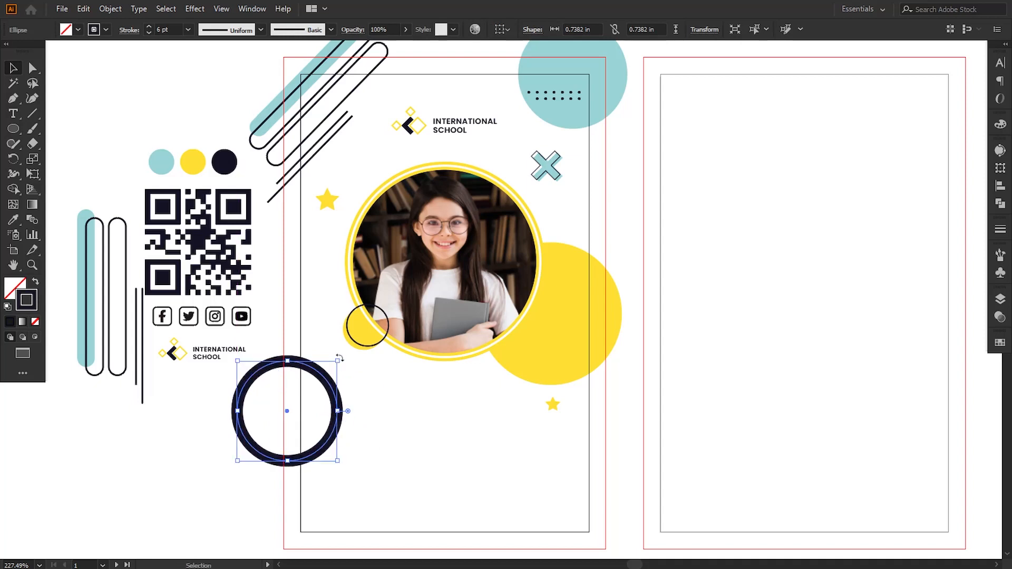
drag(338, 362, 327, 370)
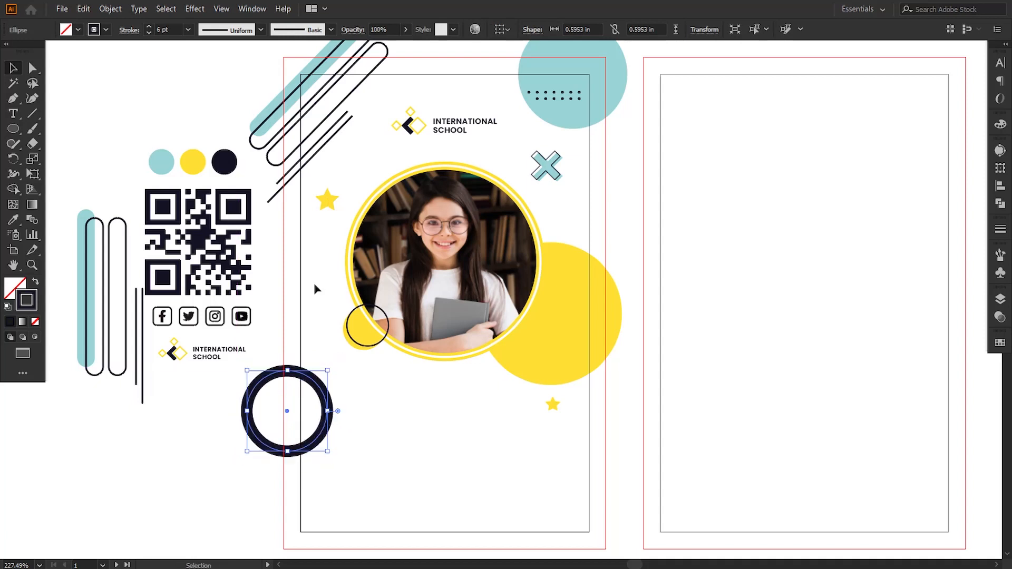
Set the dark ring's stroke to 4 pt and centre the ring on the front card's left bleed edge.
click(161, 29)
text(3)
key(Return)
key(Up)
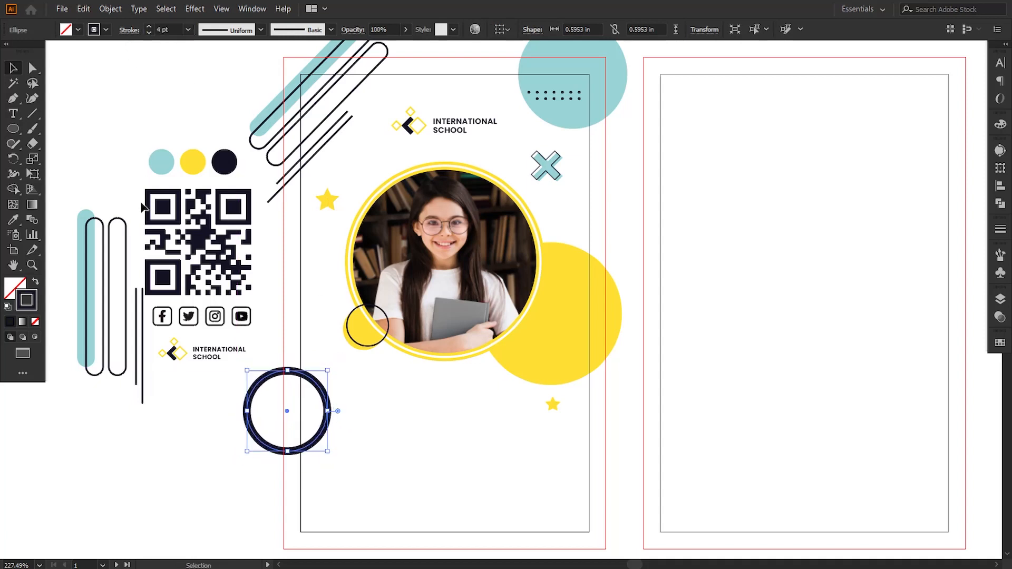
click(323, 439)
drag(353, 438, 321, 409)
drag(209, 460, 210, 448)
click(208, 448)
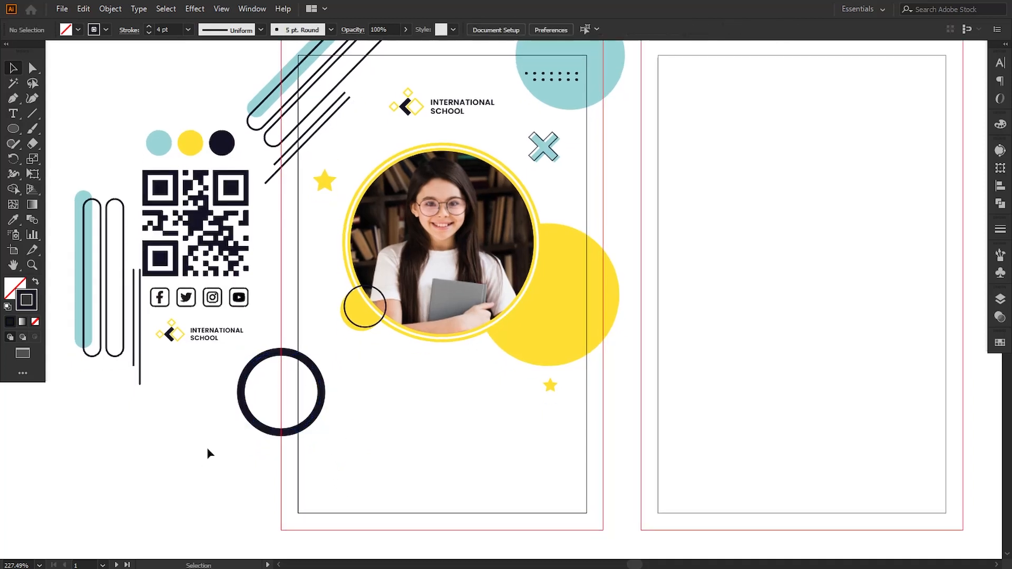
Draw a 2.38 in wide, about 0.5 in high rectangle across the card below the photo and fill it with the teal swatch.
click(13, 128)
drag(280, 374, 602, 441)
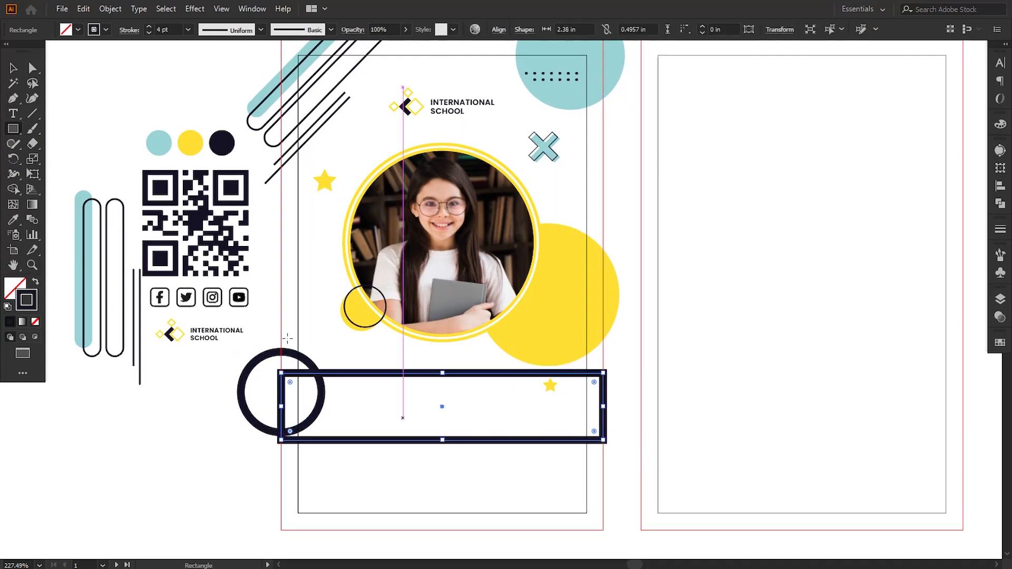
click(14, 219)
click(158, 142)
key(v)
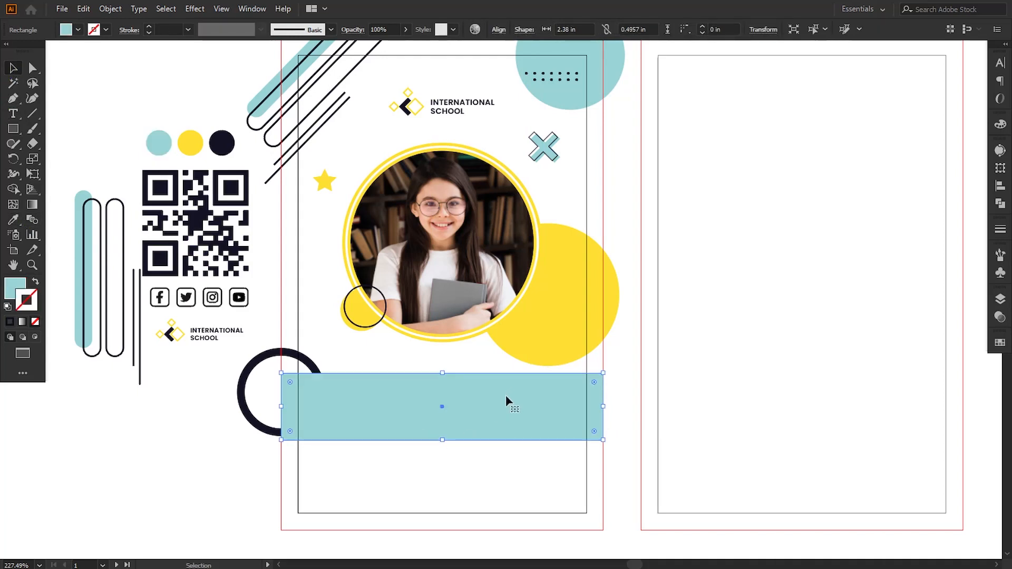
Move the large yellow circle and the small star up, and place the teal band slightly higher below the photo.
drag(537, 343, 539, 324)
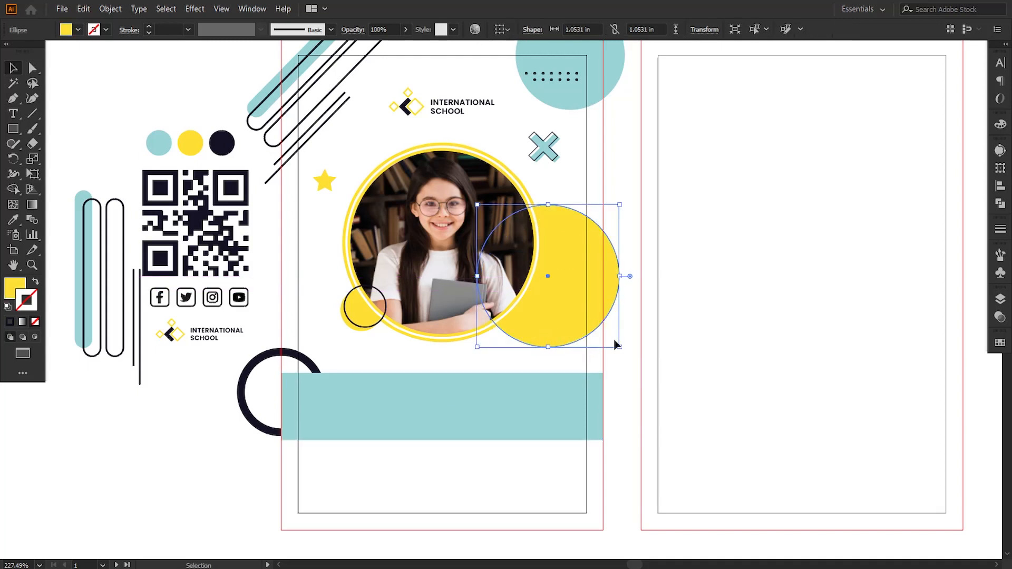
drag(483, 416, 485, 438)
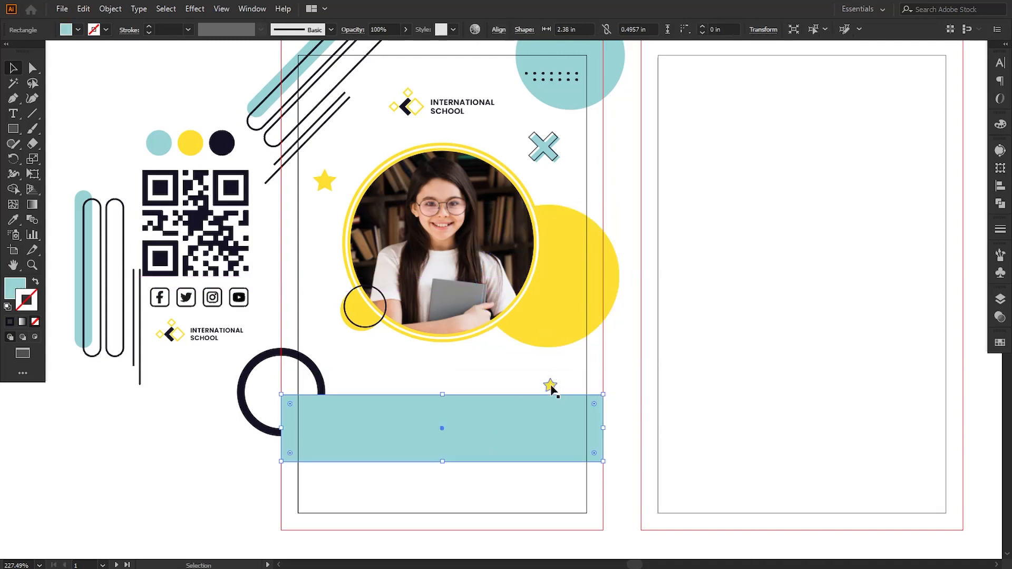
drag(549, 387, 551, 369)
drag(551, 367, 550, 366)
drag(485, 430, 443, 417)
click(240, 488)
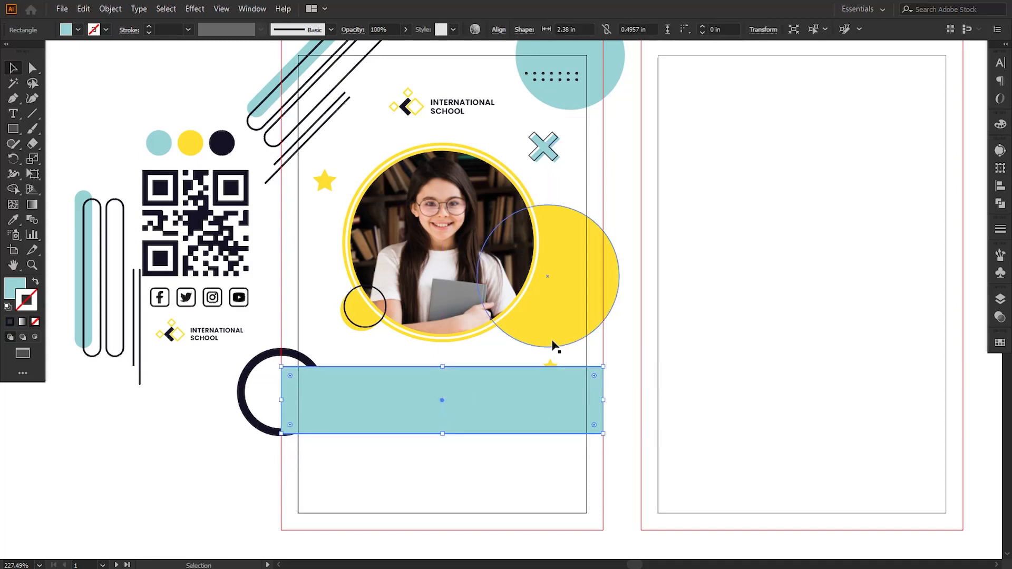
Shrink the large yellow circle to fit within the card's right bleed edge and move the small star up beneath it.
click(551, 341)
drag(619, 348, 599, 326)
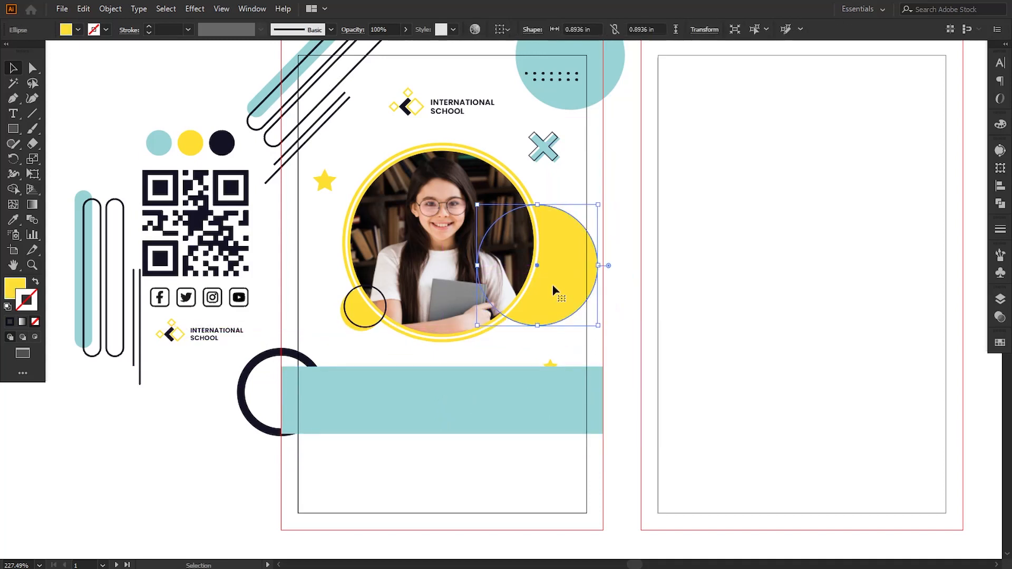
drag(553, 290, 566, 283)
drag(551, 363, 557, 341)
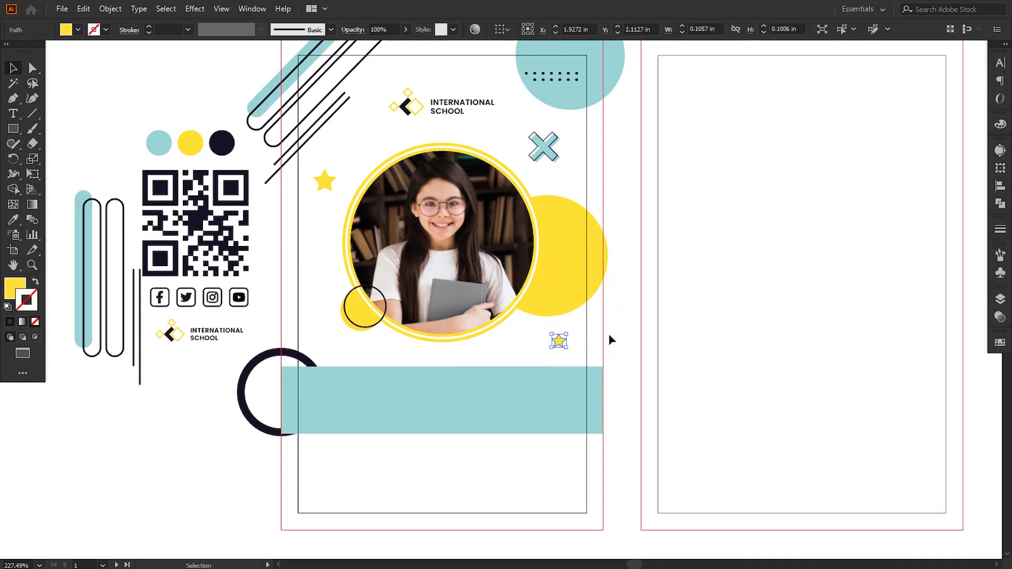
click(573, 275)
drag(609, 197, 586, 237)
click(611, 312)
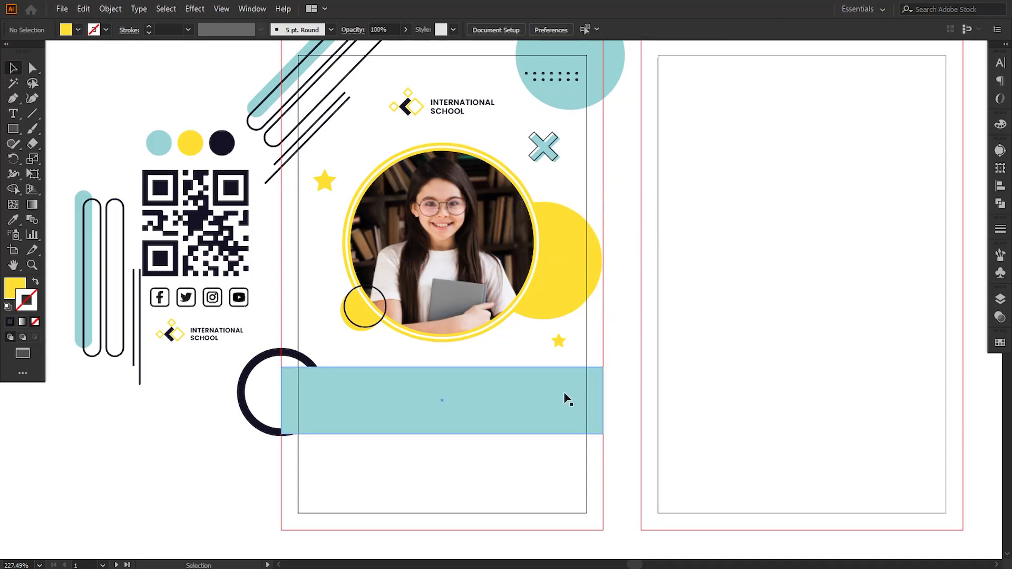
Nudge the teal band slightly up towards the photo frame.
click(467, 417)
key(Up)
key(Up)
key(Up)
key(Up)
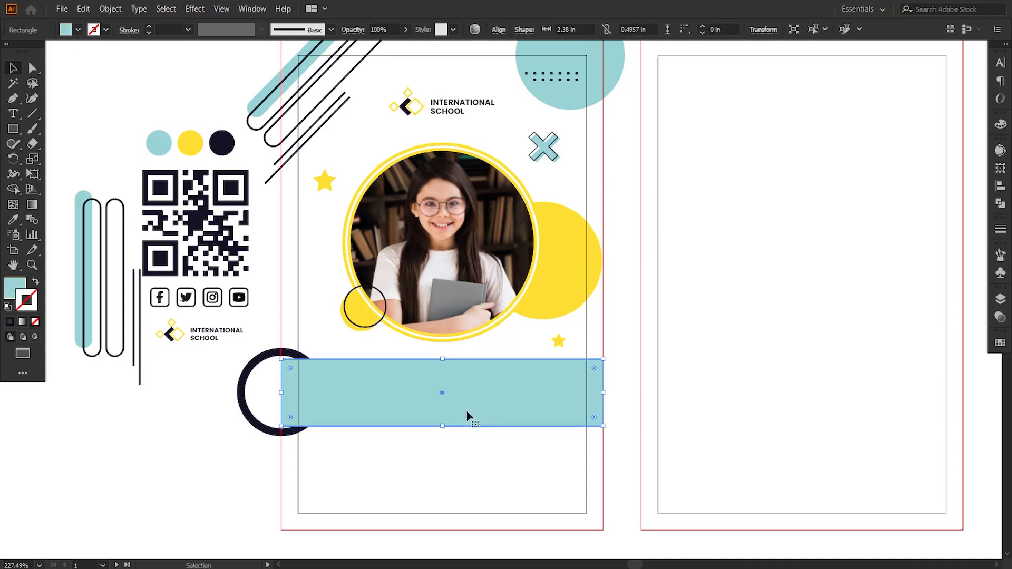
key(Down)
key(Down)
click(442, 450)
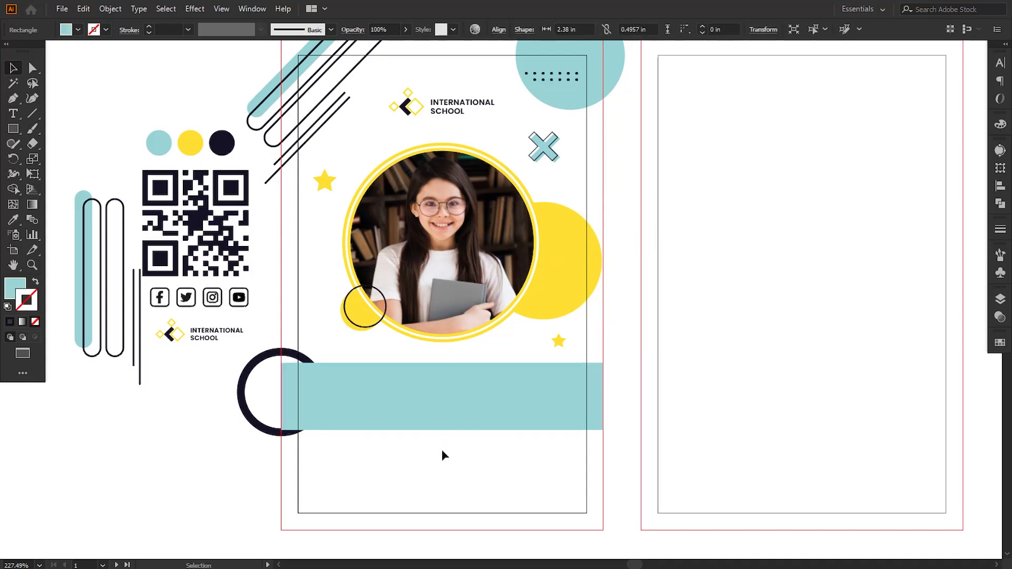
Shrink the dark ring at the card's left edge to about 0.39 in and bring it in front of the teal band.
click(257, 425)
mouse_move(321, 433)
mouse_down()
mouse_move(284, 422)
mouse_move(307, 428)
mouse_up()
key(ctrl+z)
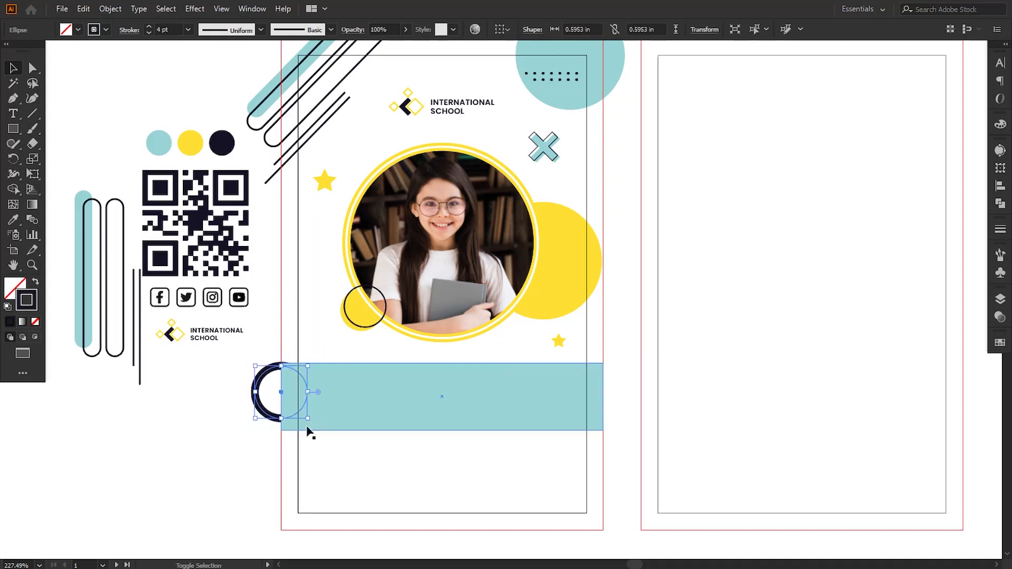
right_click(296, 416)
mouse_move(343, 345)
click(452, 345)
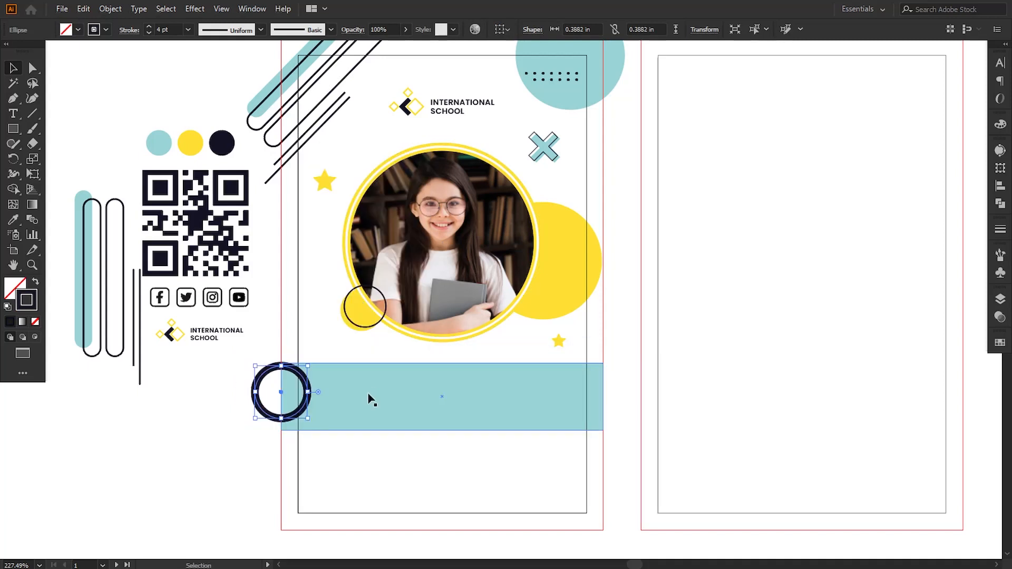
Move the dark ring straight up so it overlaps the teal band's upper-left corner.
key(Up)
key(Up)
key(Up)
key(Up)
key(Up)
key(Up)
key(Up)
key(Up)
key(Up)
key(Up)
key(Up)
key(Up)
key(Up)
key(Up)
key(Up)
key(Up)
key(Up)
key(Up)
key(Up)
key(Up)
key(Down)
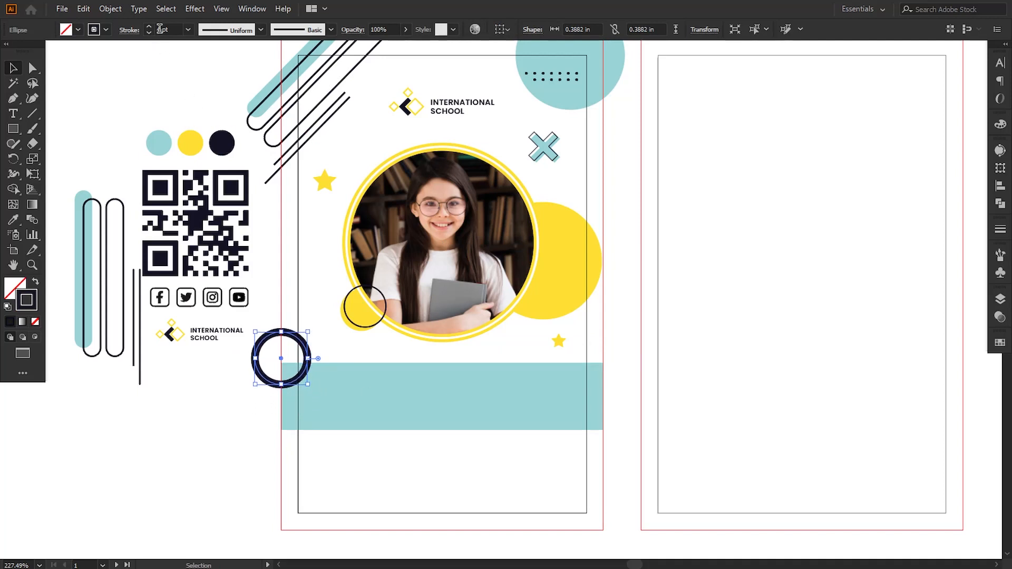
Set the dark ring's stroke weight to 3 pt.
drag(160, 29, 137, 30)
key(Down)
key(Down)
key(Up)
click(164, 416)
click(313, 353)
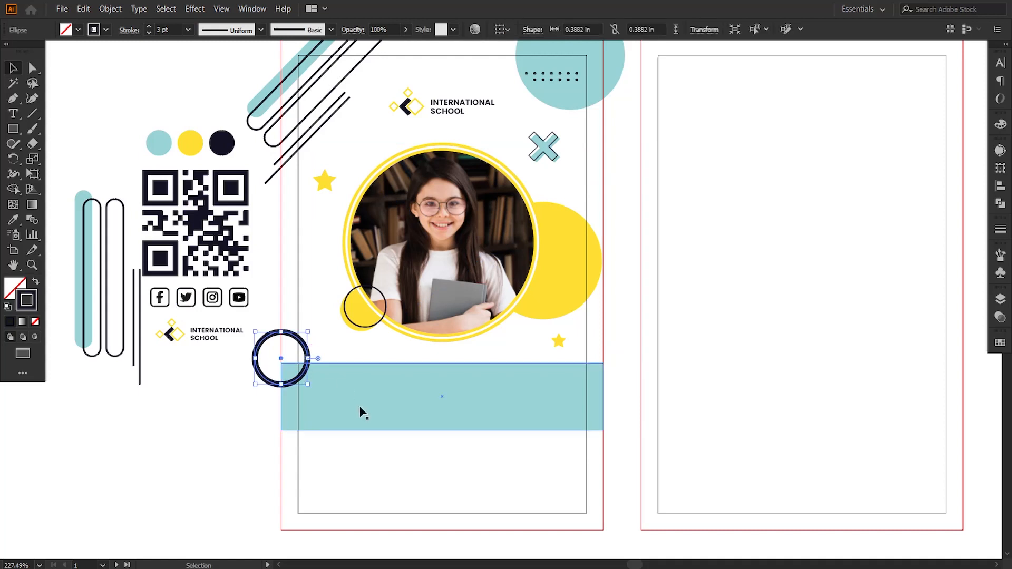
Nudge the dark ring slightly right over the teal band's upper-left corner.
key(Right)
key(Right)
key(Right)
key(Right)
key(Right)
key(Right)
key(Right)
key(Right)
key(Left)
key(Left)
key(Left)
key(Left)
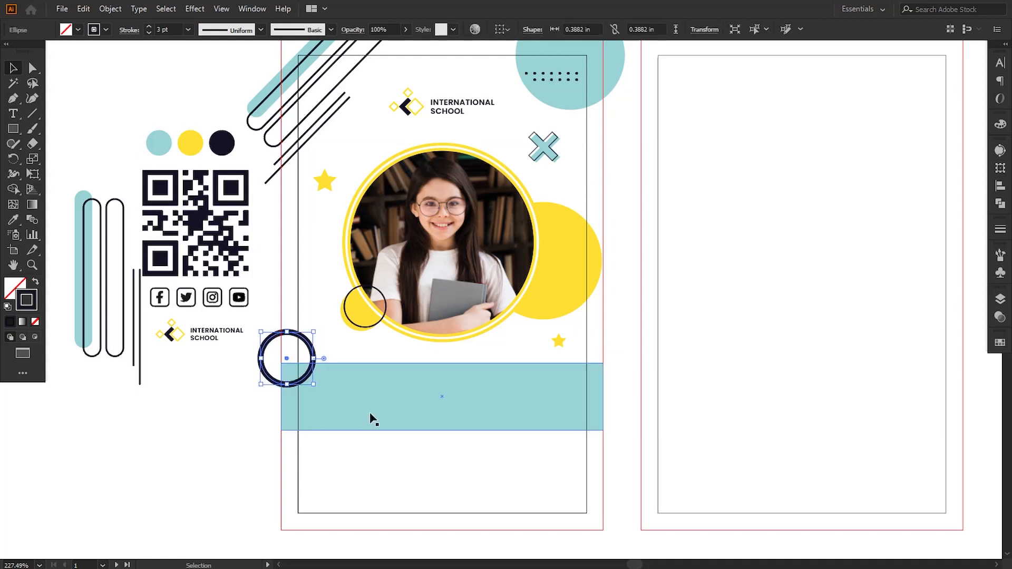
click(232, 432)
Add a text line with the student's full name in capitals below the teal band.
drag(375, 460, 371, 445)
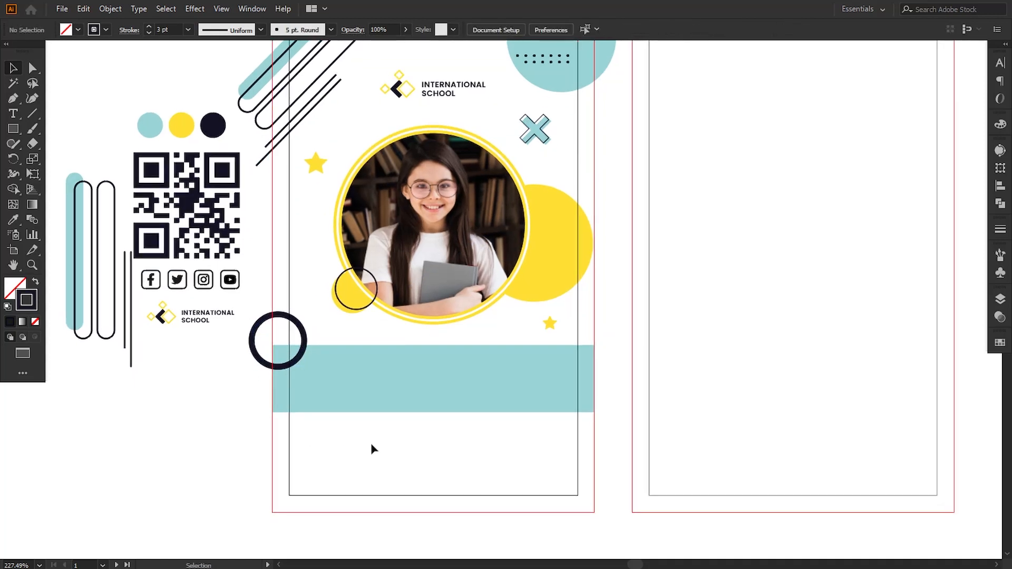
click(14, 114)
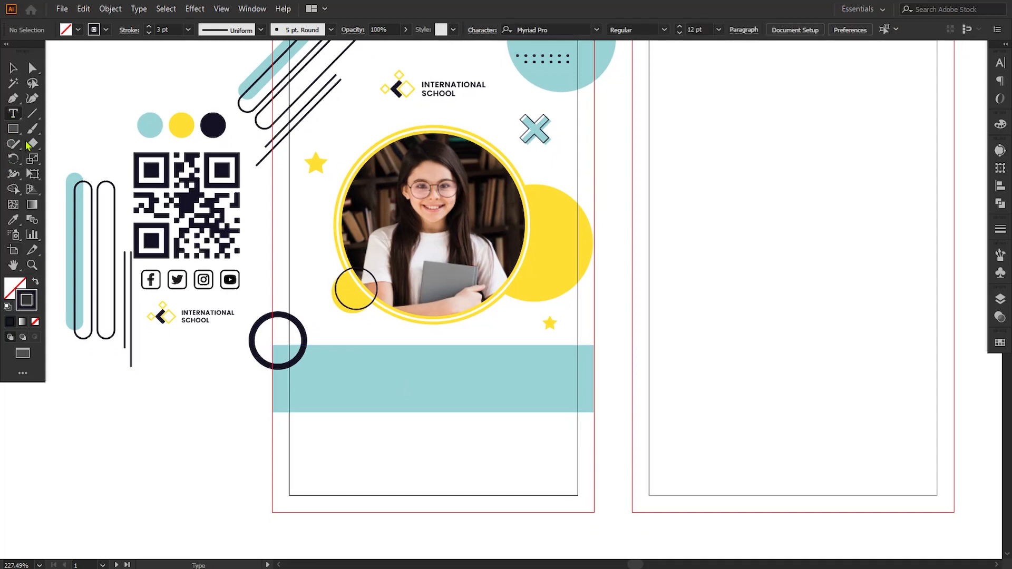
click(371, 437)
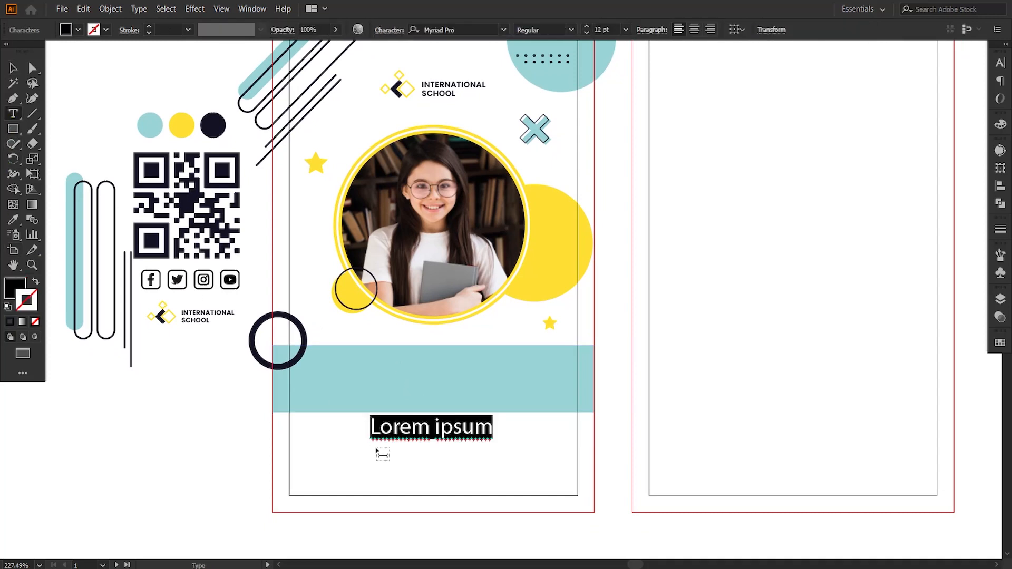
text(Al)
text(RA )
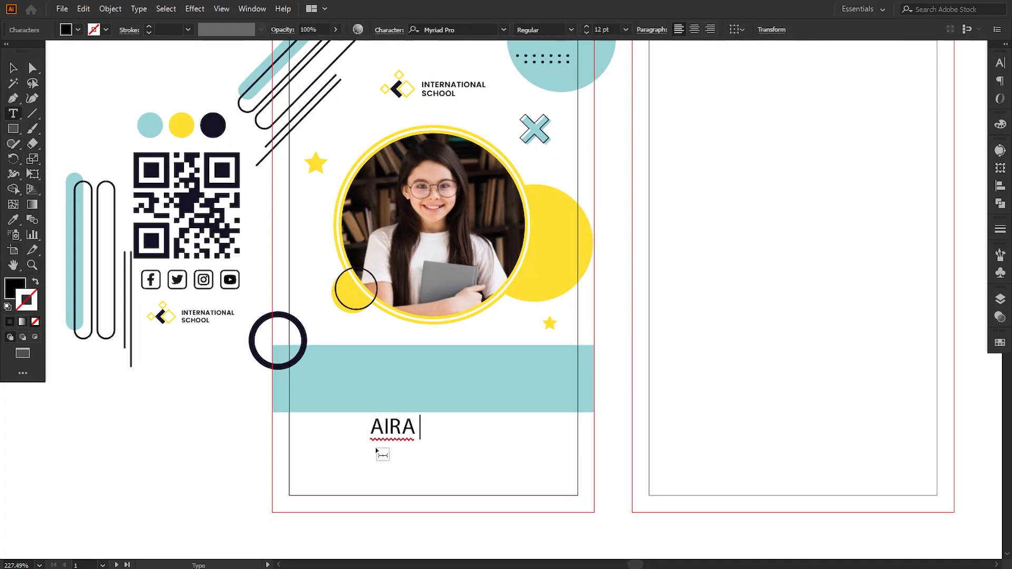
text(NABILA)
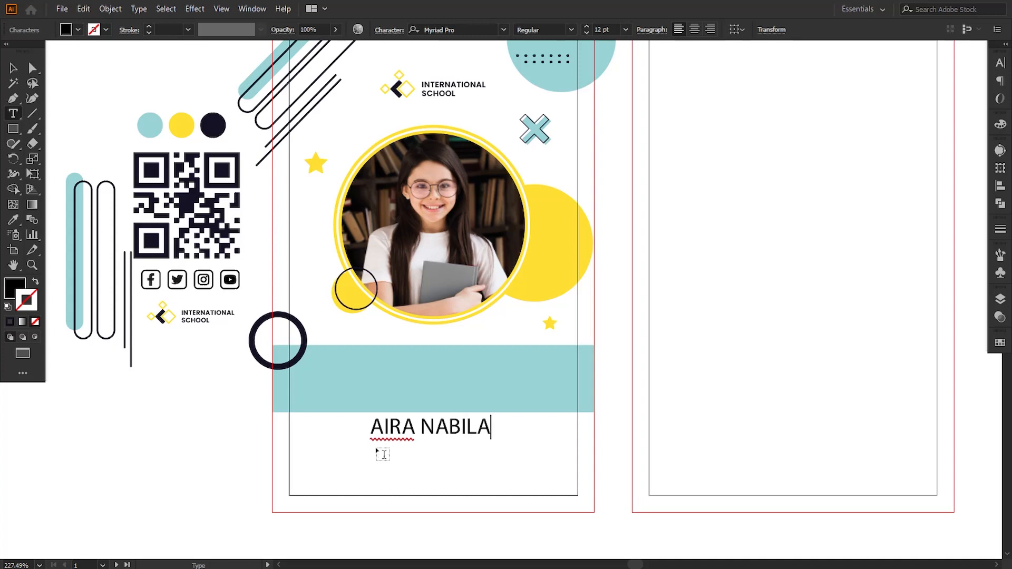
click(14, 66)
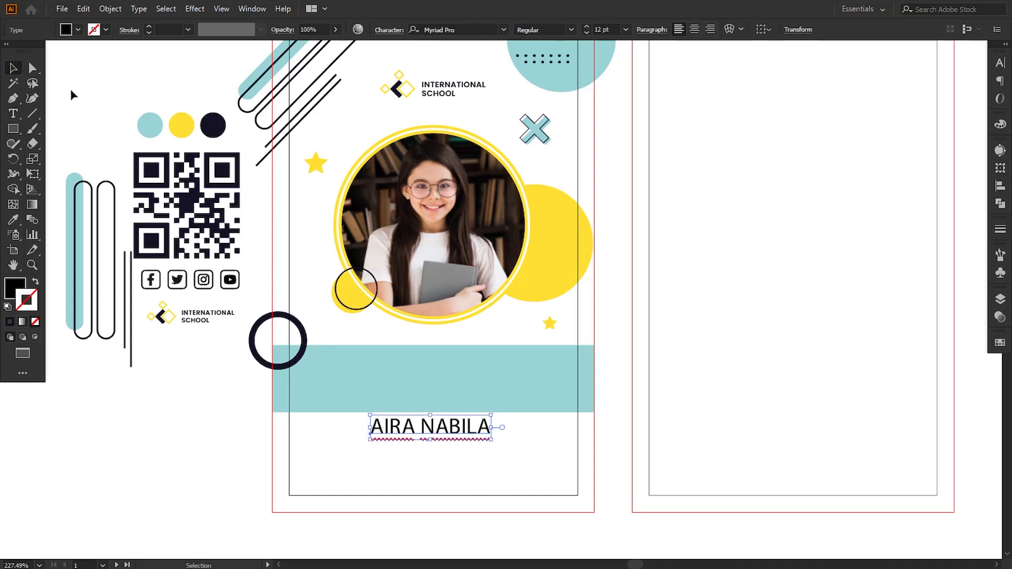
Set the student's name in Bebas Neue Regular and enlarge it to about 22 pt on the teal band.
click(461, 28)
text(b)
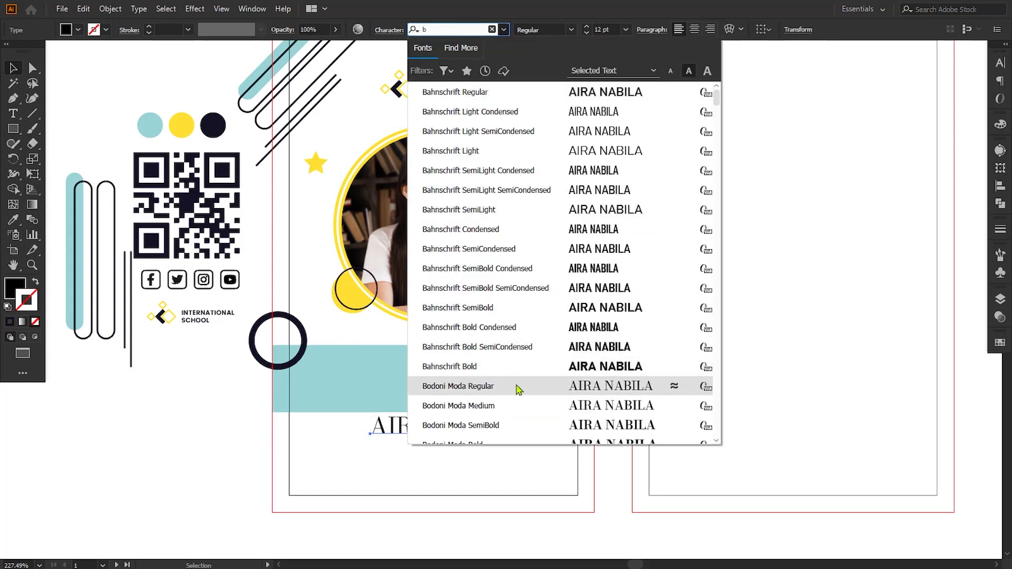
text(a)
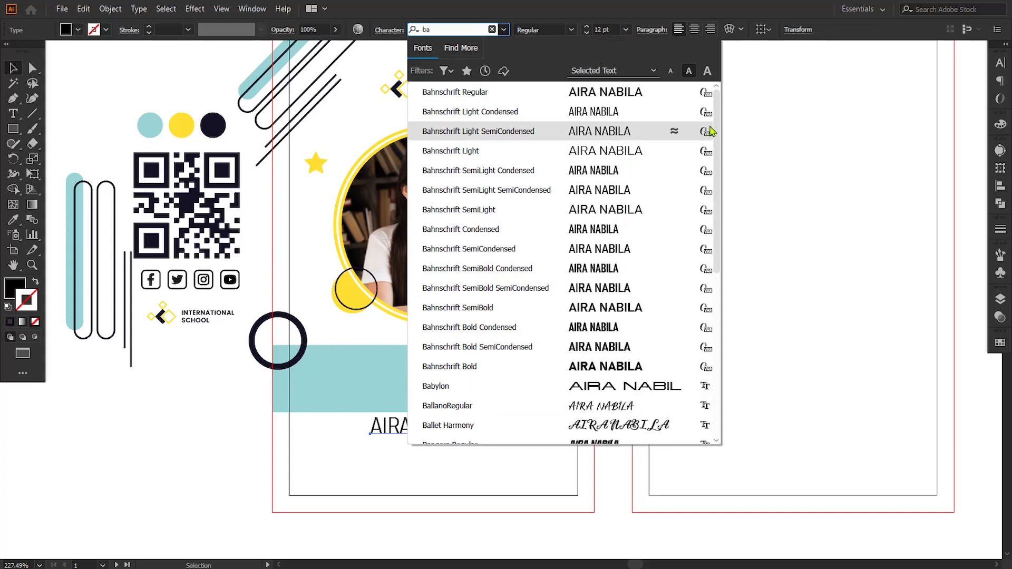
scroll(720, 139, down, 1)
scroll(720, 140, down, 3)
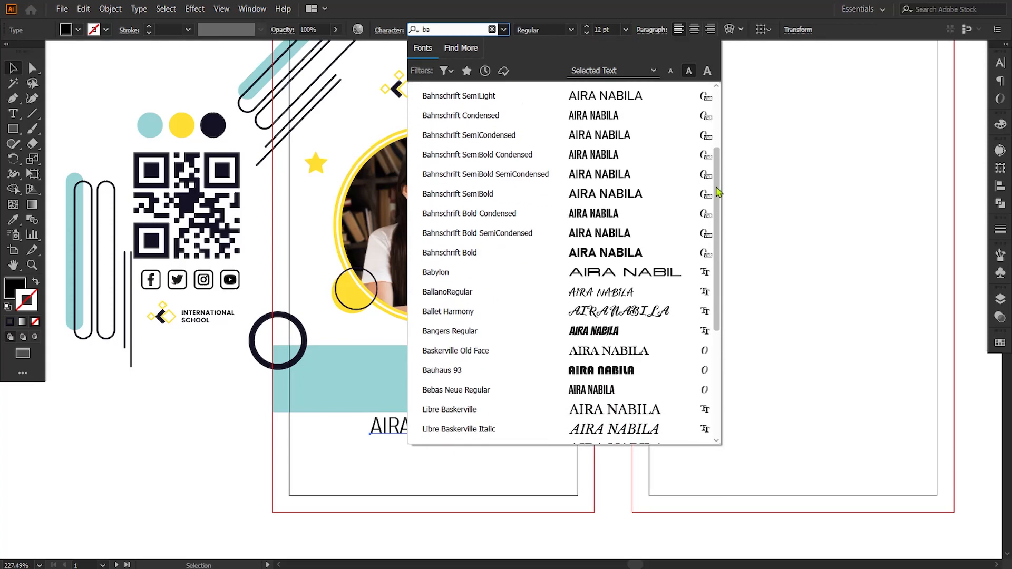
click(437, 390)
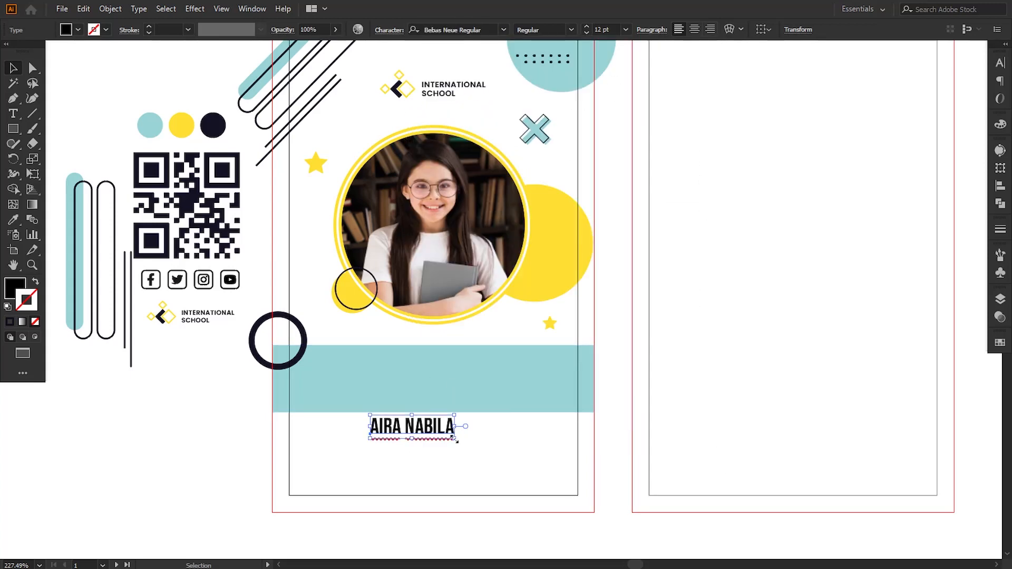
drag(454, 438, 507, 394)
click(506, 443)
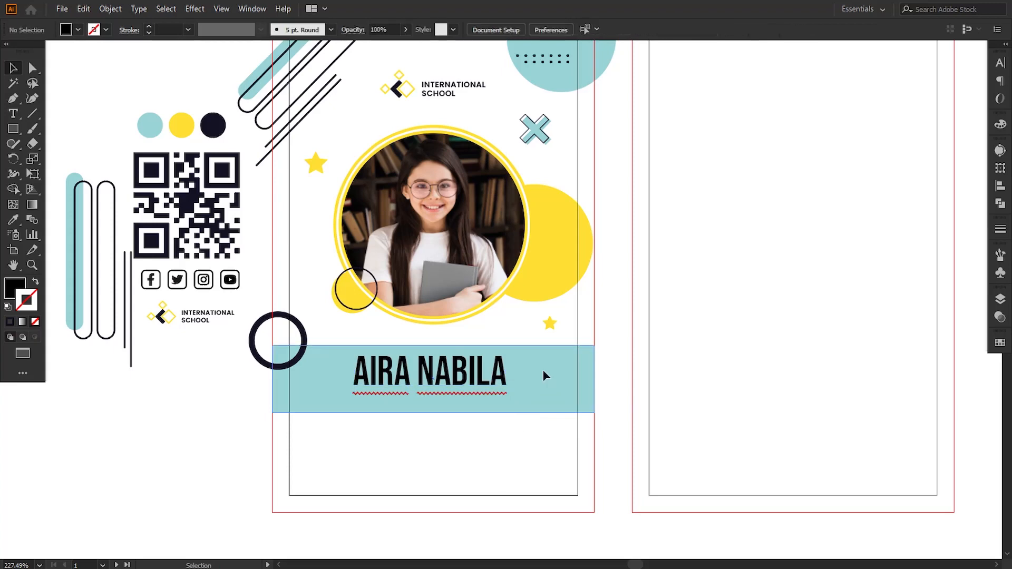
Show the rulers and place a vertical guide through the horizontal center of the teal band.
click(545, 376)
click(221, 8)
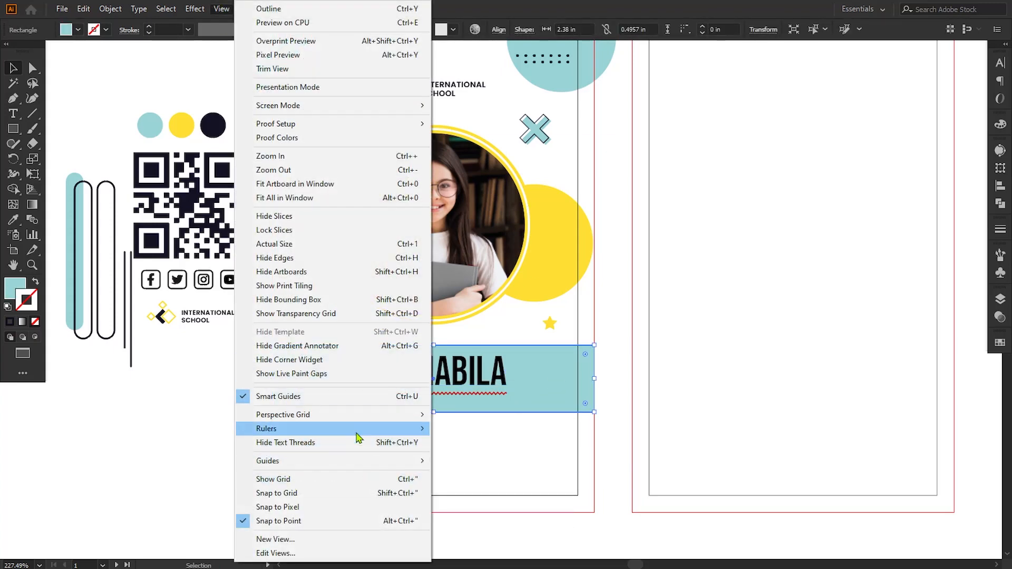
mouse_move(359, 430)
click(474, 429)
drag(8, 439, 433, 420)
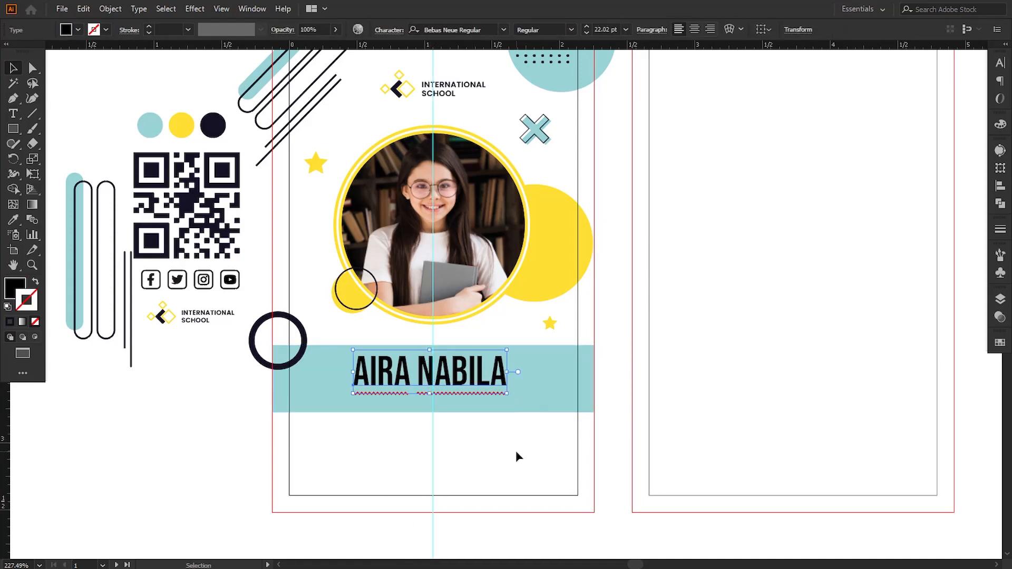
Nudge the student's name right so it is centered on the vertical guide.
key(Right)
key(Right)
click(491, 445)
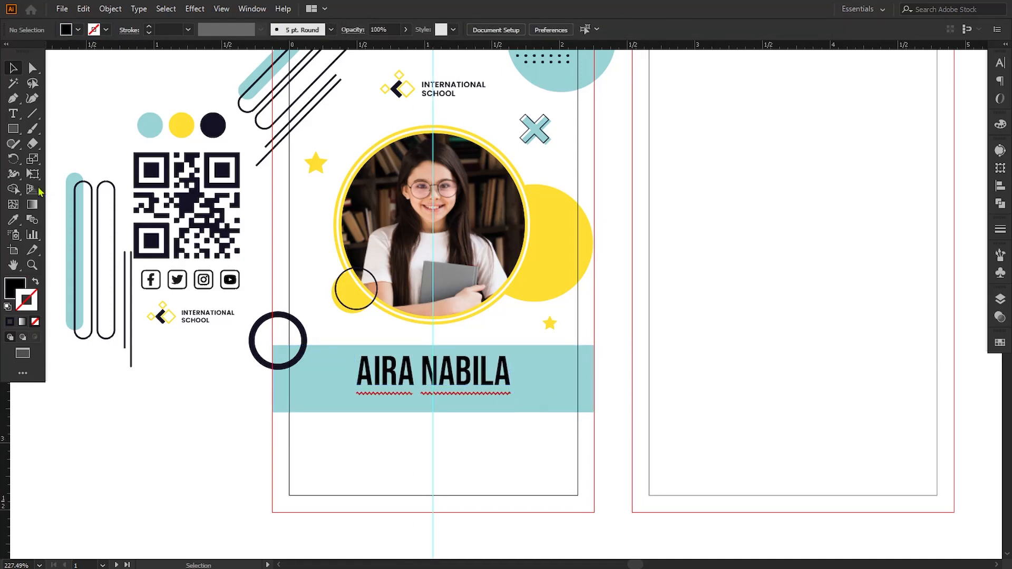
Add the text "Student" below the teal band and set it in Poppins Light.
click(14, 115)
click(328, 456)
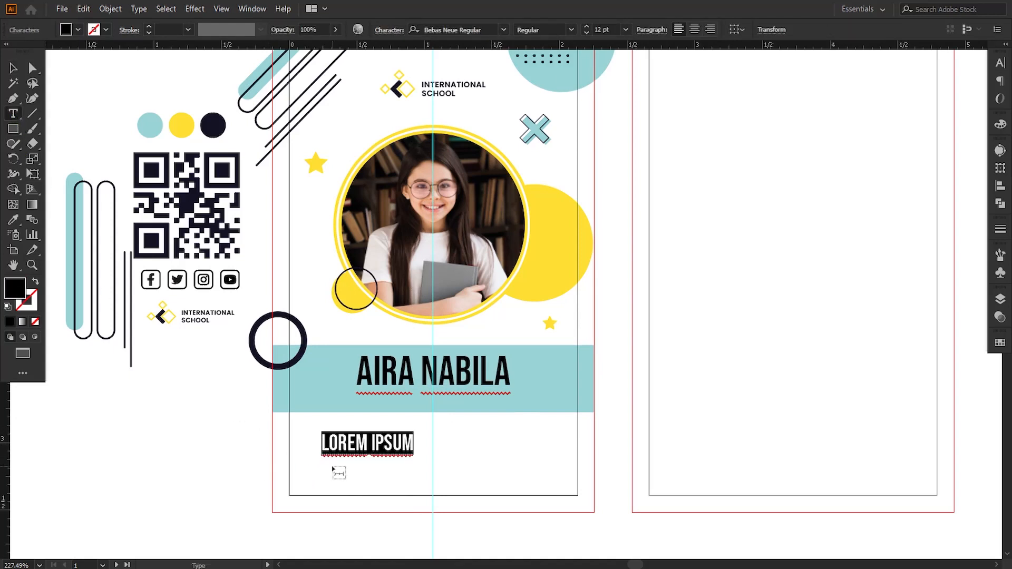
text(STUDENT)
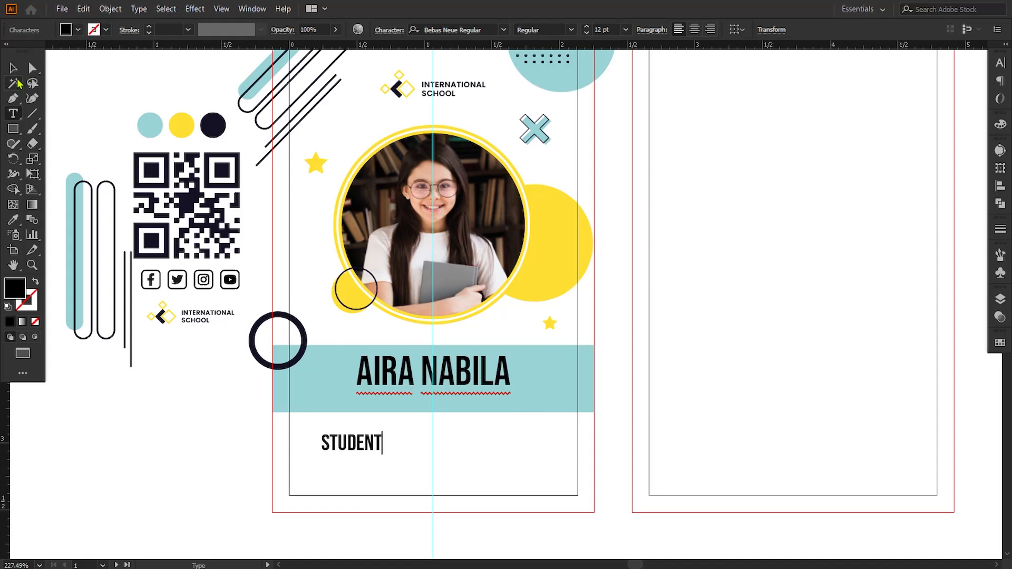
click(13, 67)
click(459, 29)
text(po)
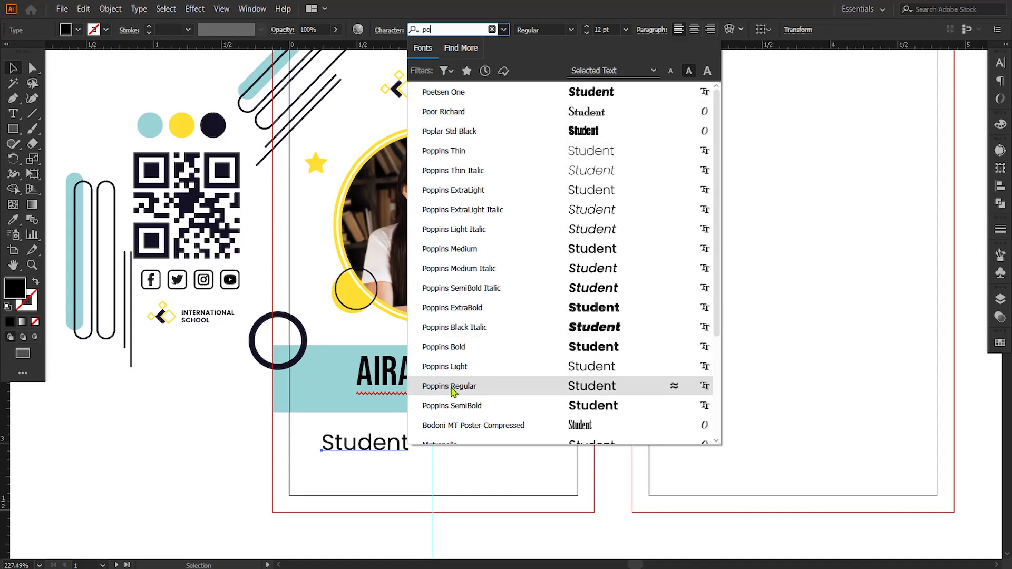
click(454, 367)
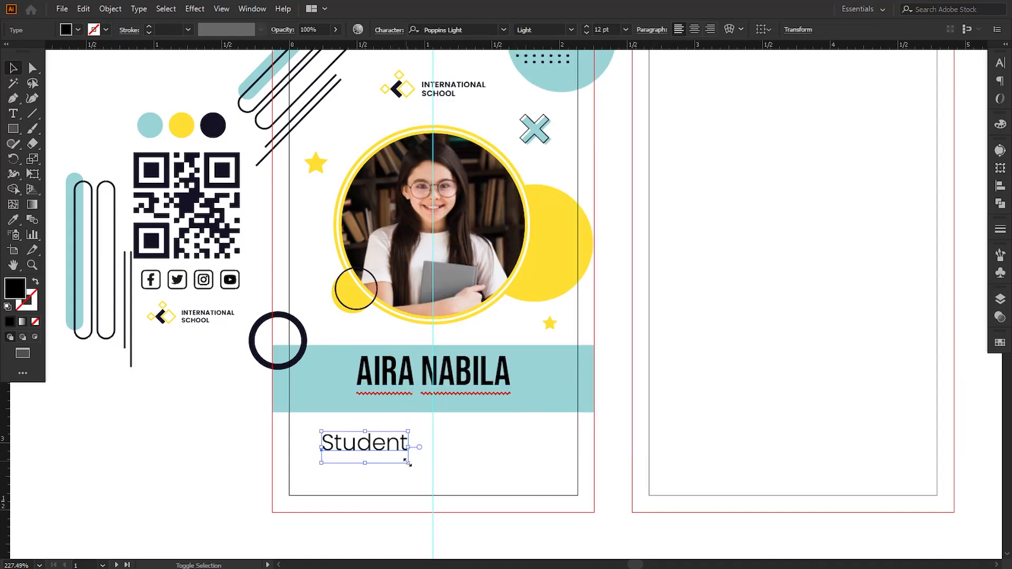
Shrink the word "Student" to about 8 pt and center it on the guide beneath the name in the teal band.
drag(407, 463, 466, 406)
click(386, 466)
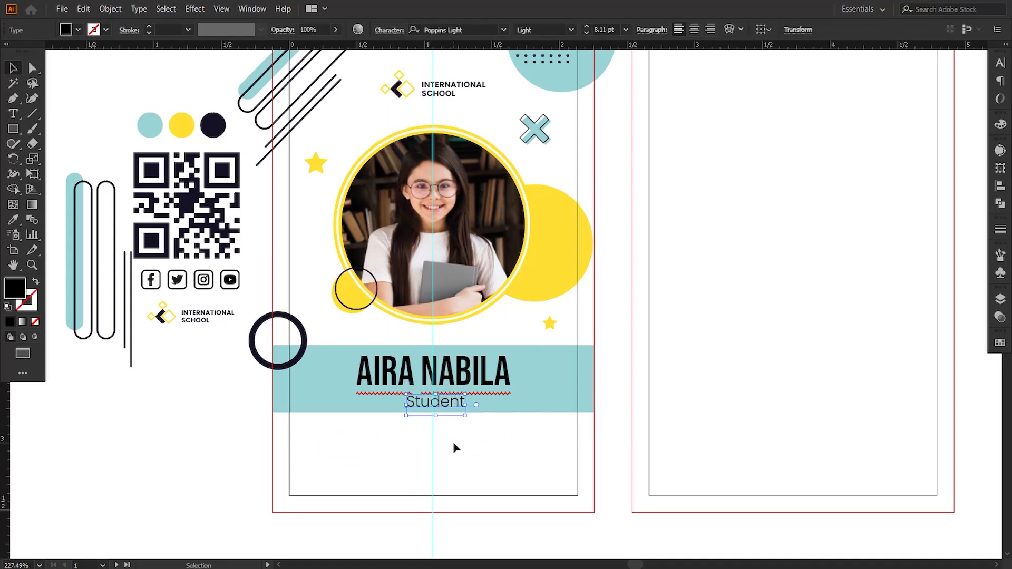
key(Left)
key(Left)
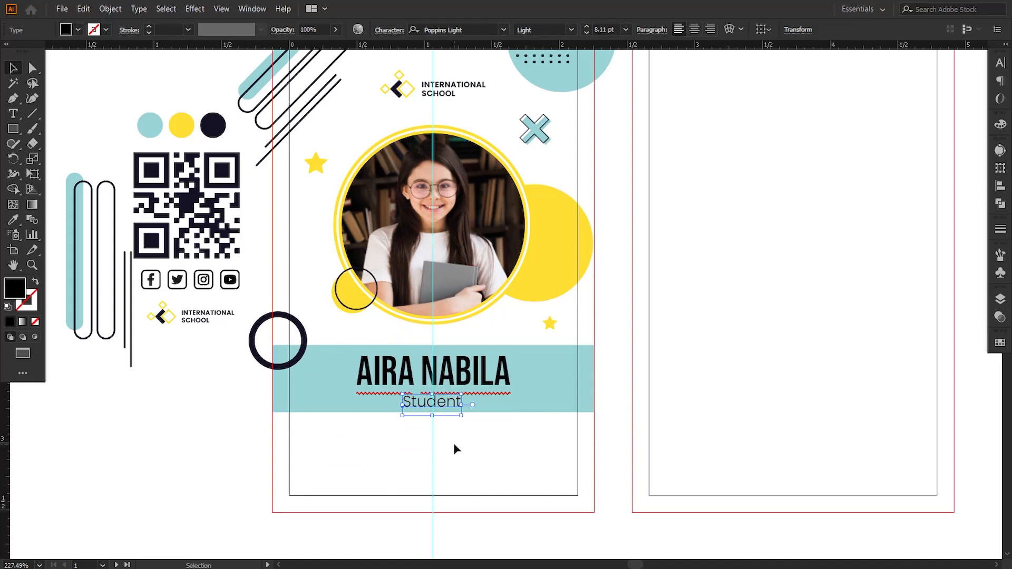
key(Up)
key(Up)
click(457, 448)
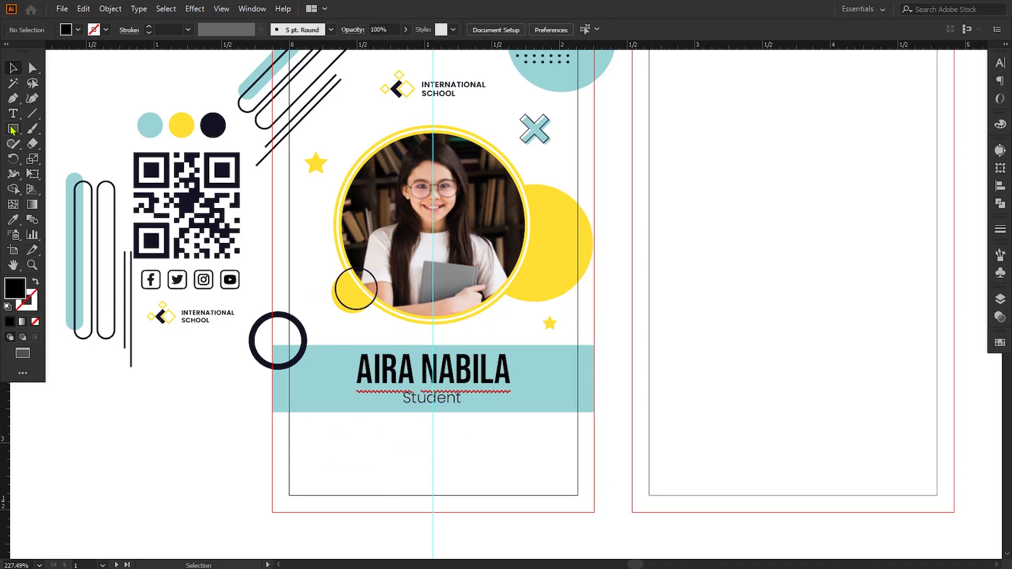
Add a text line below the teal band with the label "ID :" followed by the student's ID number.
key(t)
click(361, 429)
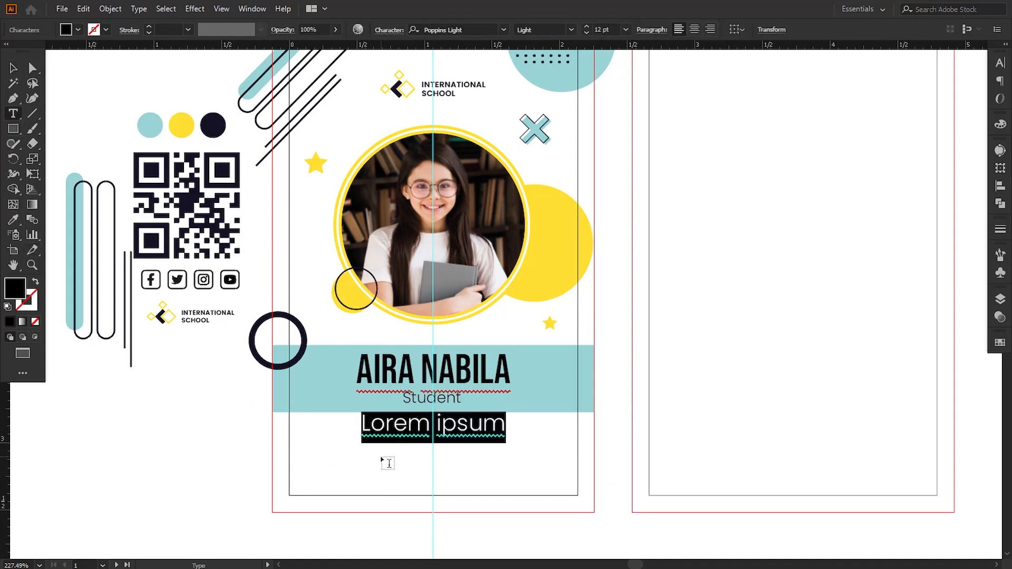
text(ID)
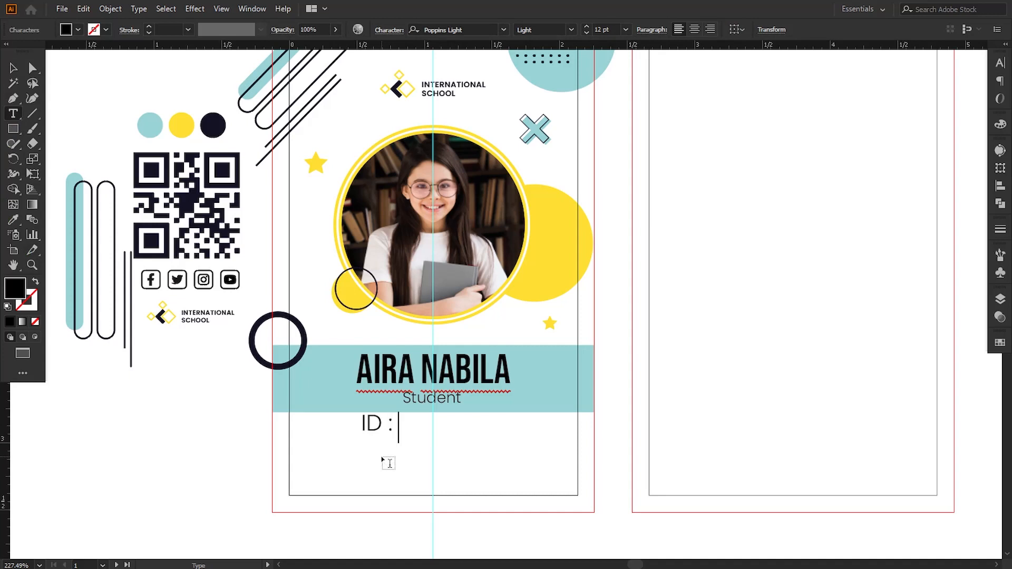
text( : 0123)
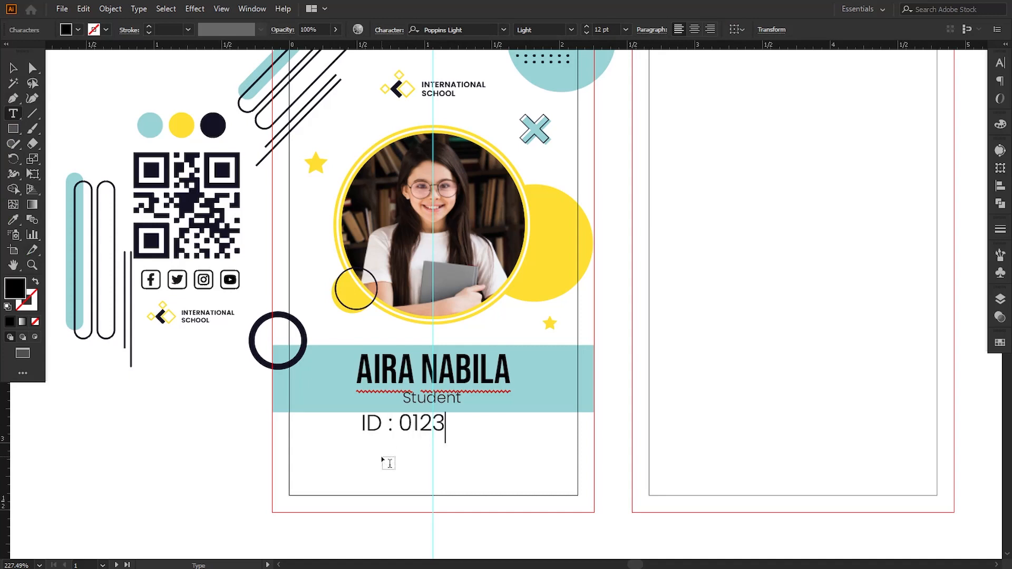
text(4567)
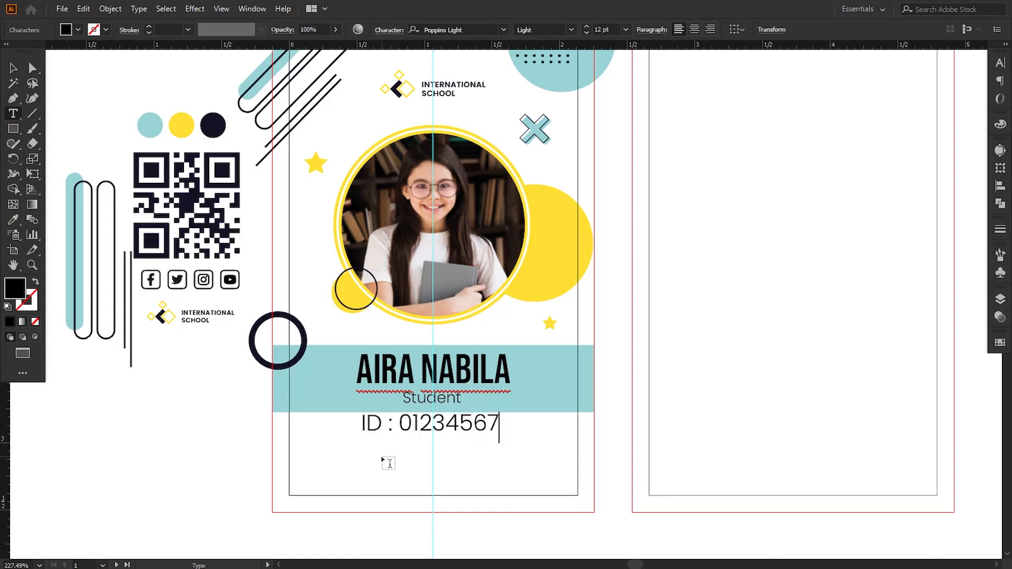
text(890)
click(13, 68)
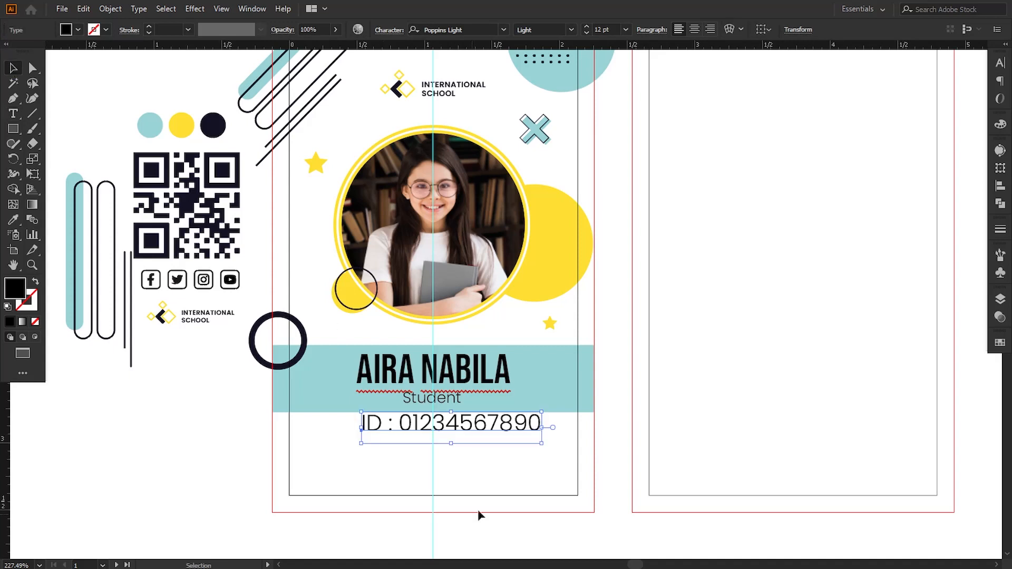
Shrink the ID line to about 7 pt and center it on the guide just below the teal band.
drag(542, 446, 446, 436)
click(473, 441)
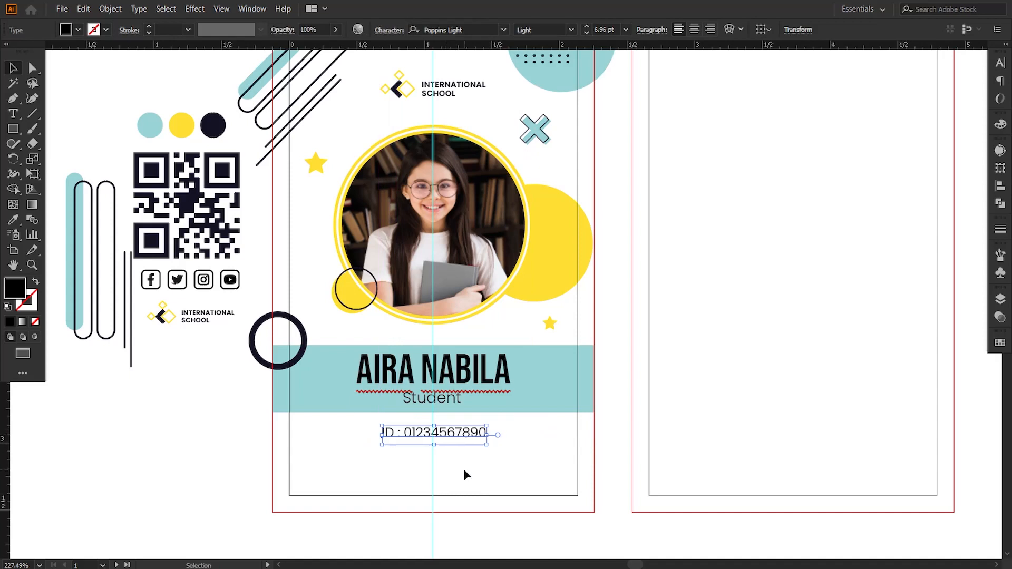
key(Down)
key(Down)
key(Down)
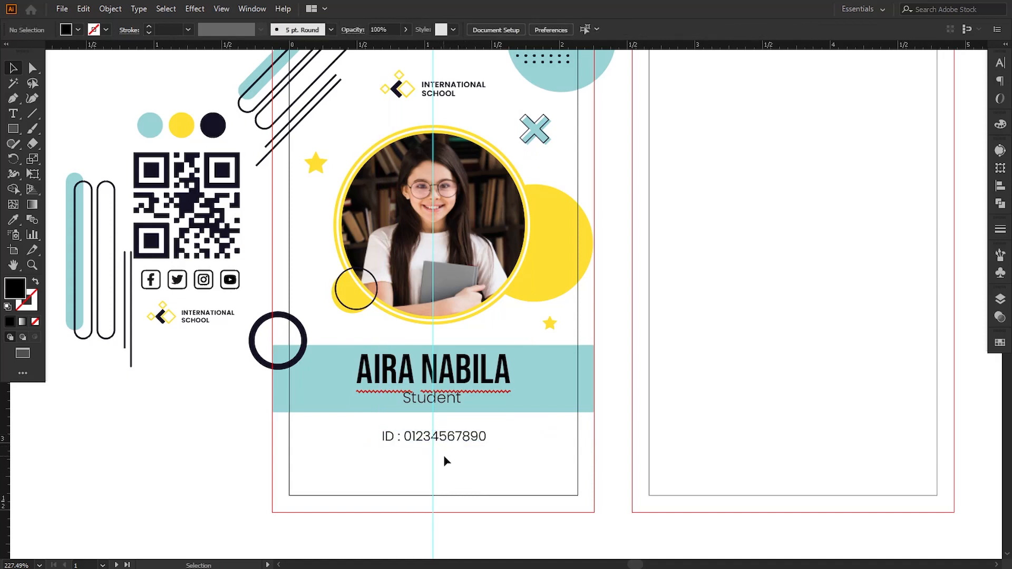
Reduce the ID line to about 6.3 pt and duplicate it directly beneath itself.
drag(484, 448, 458, 460)
click(482, 472)
Replace the text of the duplicated lower ID line with "Join Date : DD/MM/YY".
double_click(399, 453)
drag(389, 451, 451, 460)
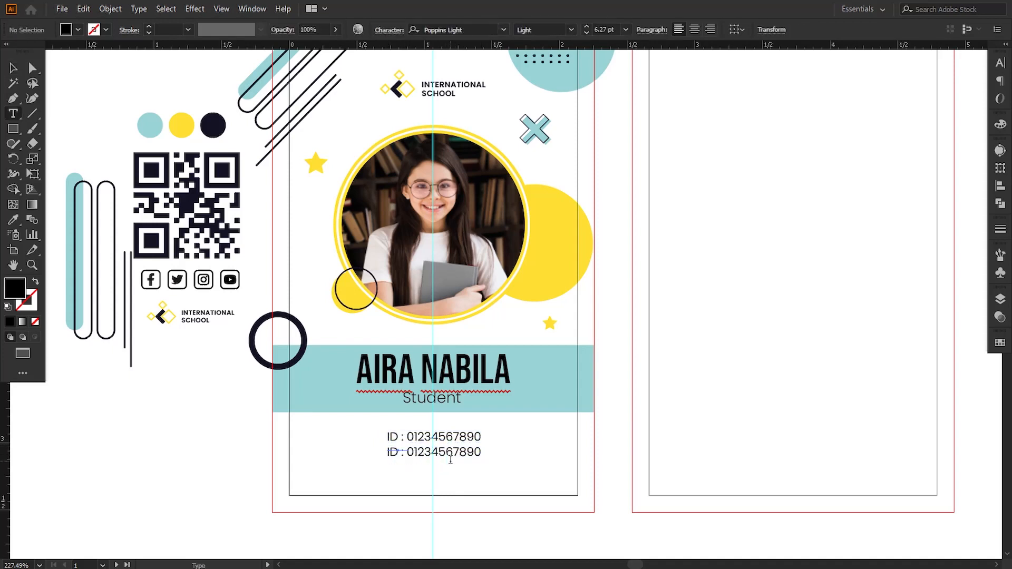
click(12, 68)
click(12, 115)
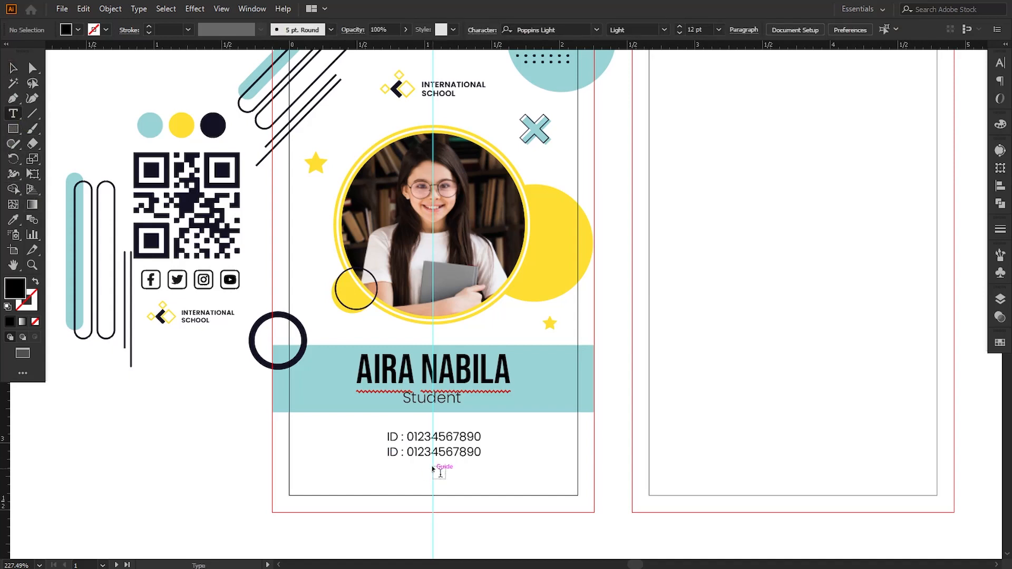
triple_click(433, 453)
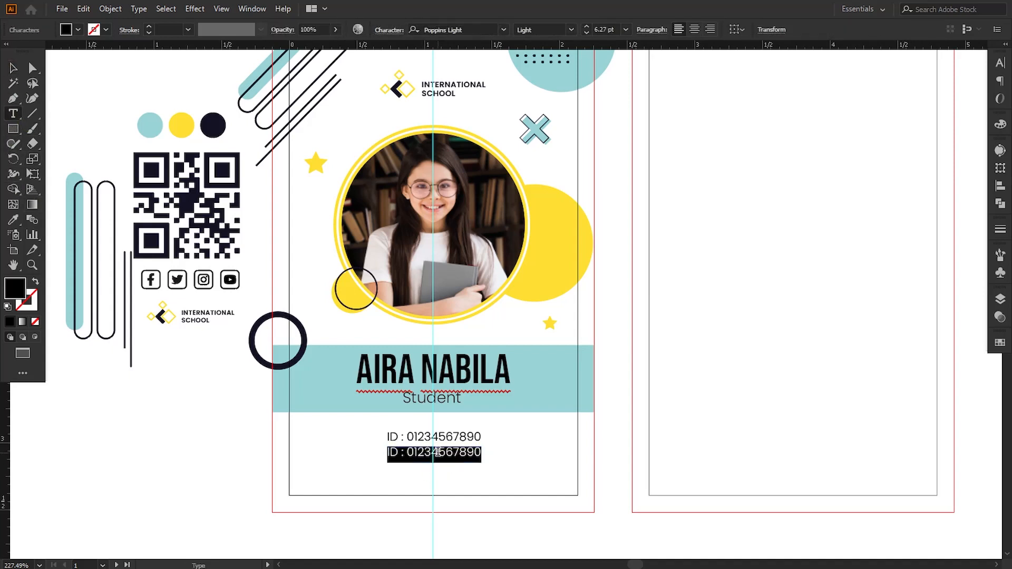
text(Join Date : DD/MM/YY)
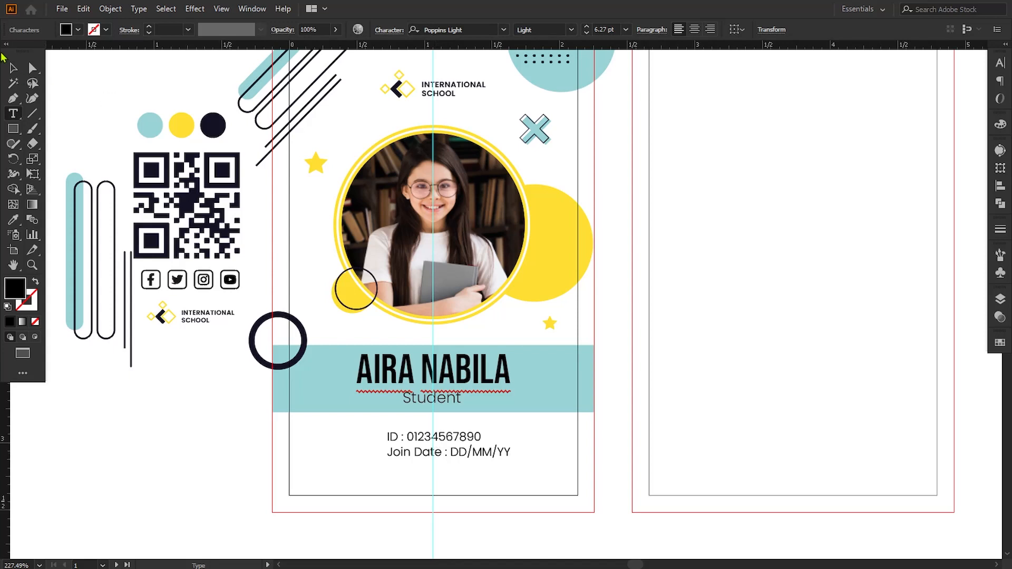
click(10, 68)
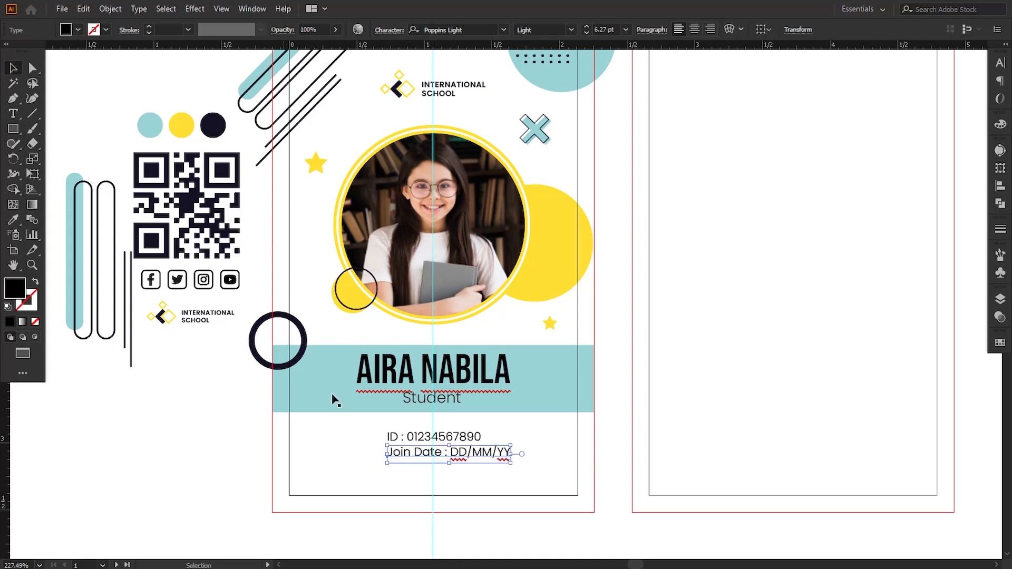
Center the ID and Join Date lines on the guide and reduce both to about 5.8 pt.
click(483, 508)
click(455, 454)
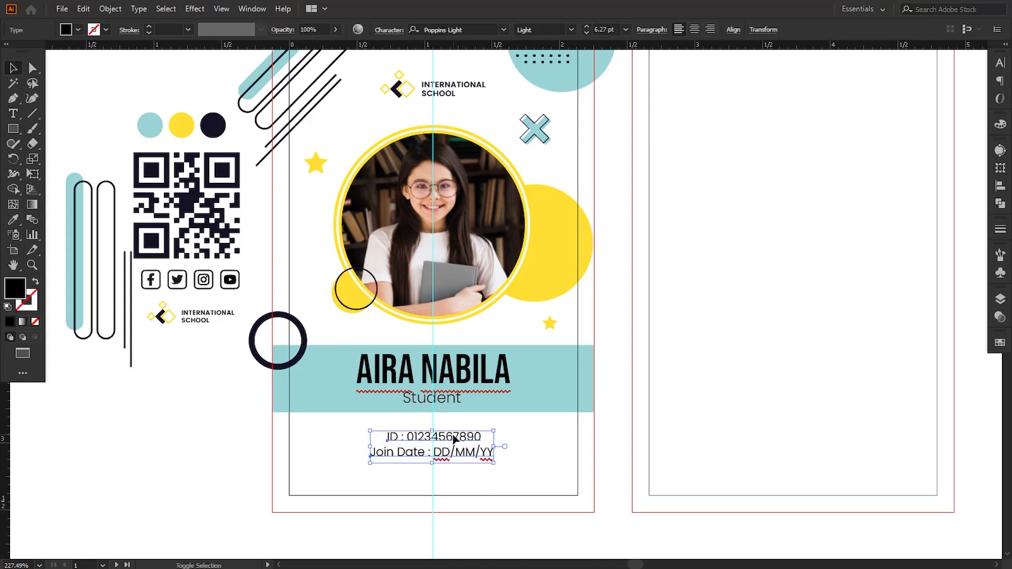
drag(494, 462, 490, 461)
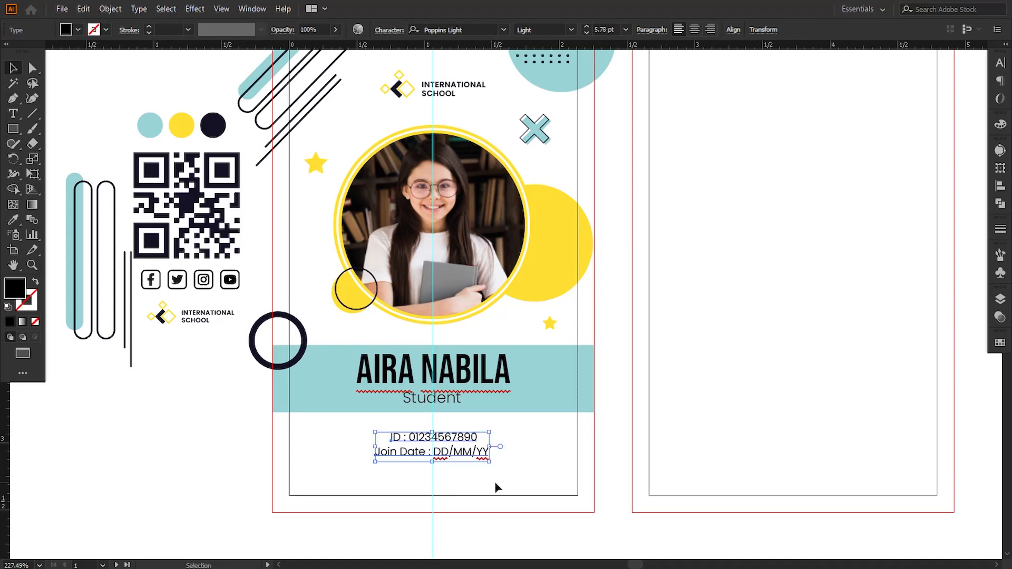
click(525, 457)
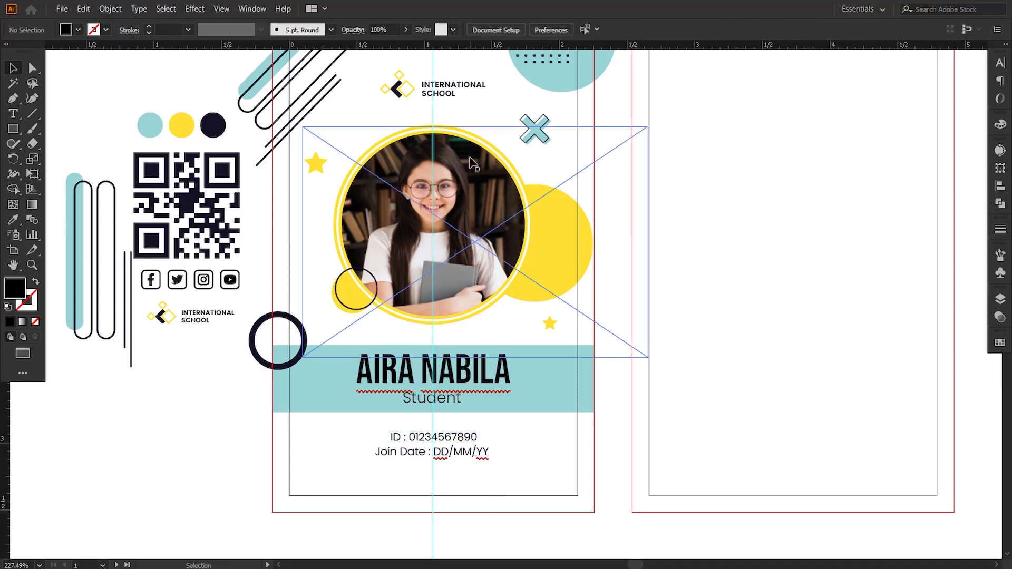
Duplicate the small dot pattern from the front card's upper-right circle and center the copy beneath the Join Date line.
key(space)
drag(452, 129, 444, 169)
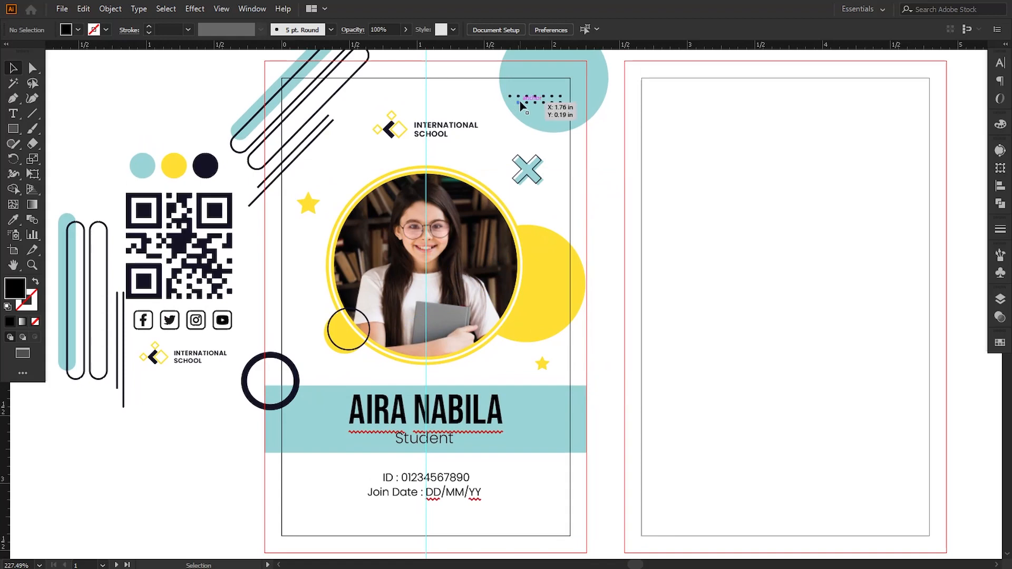
drag(520, 100, 411, 521)
click(491, 519)
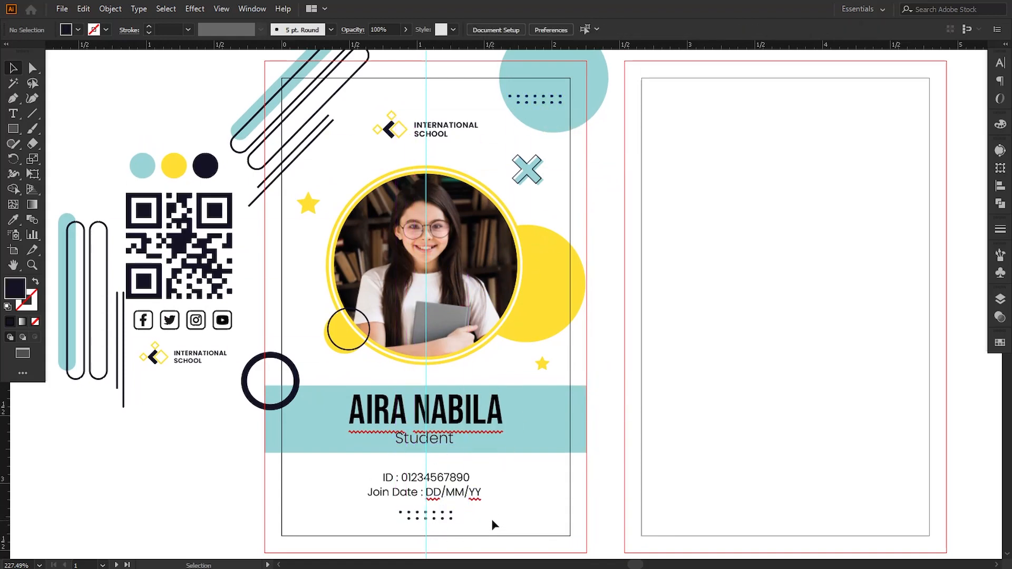
scroll(491, 518, down, 3)
click(449, 451)
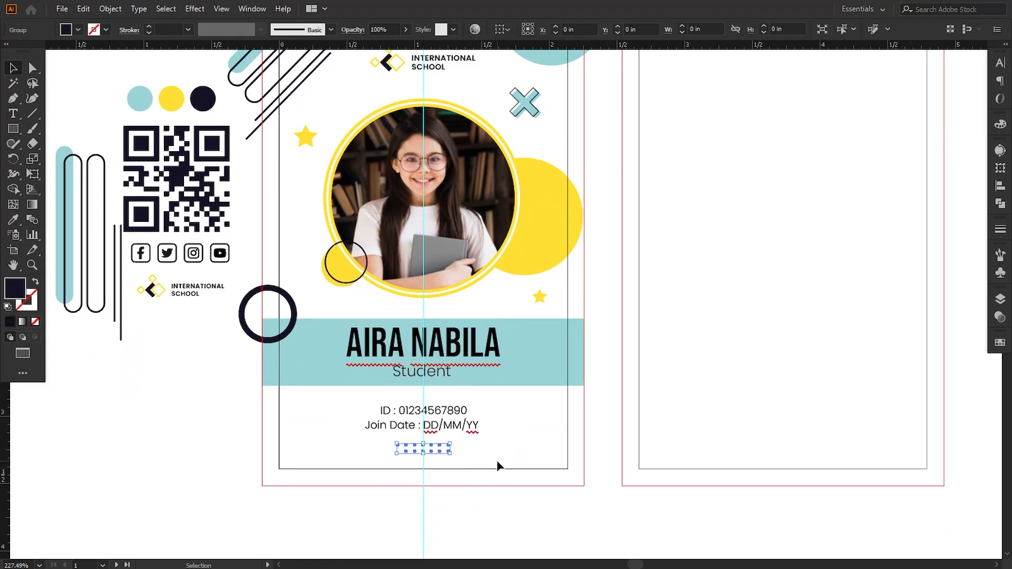
click(475, 502)
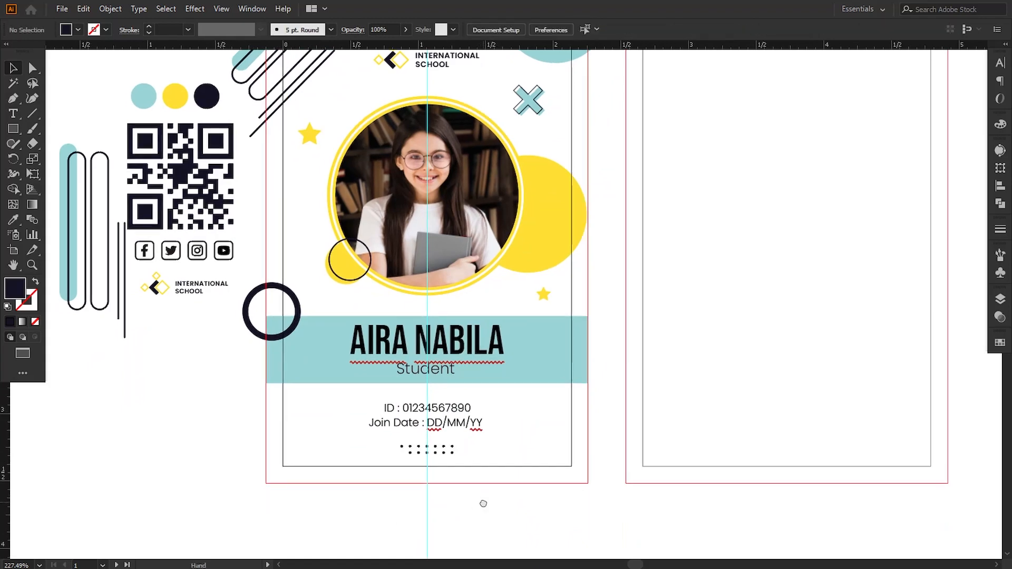
Copy the diagonal stripe group to the front card's lower-right corner, rotate it 180 degrees and ungroup it.
scroll(481, 501, up, 4)
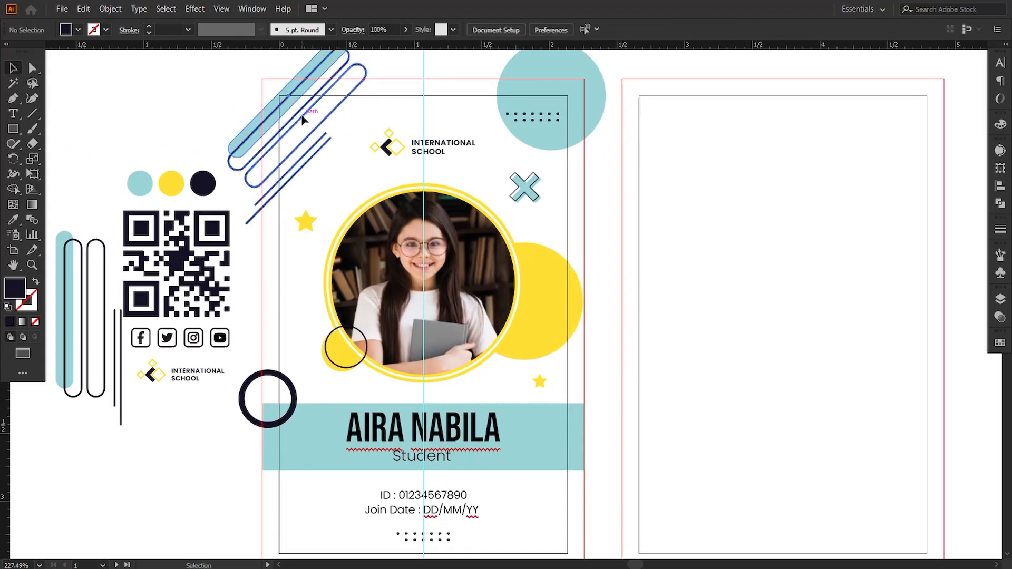
drag(302, 116, 474, 361)
drag(491, 446, 437, 299)
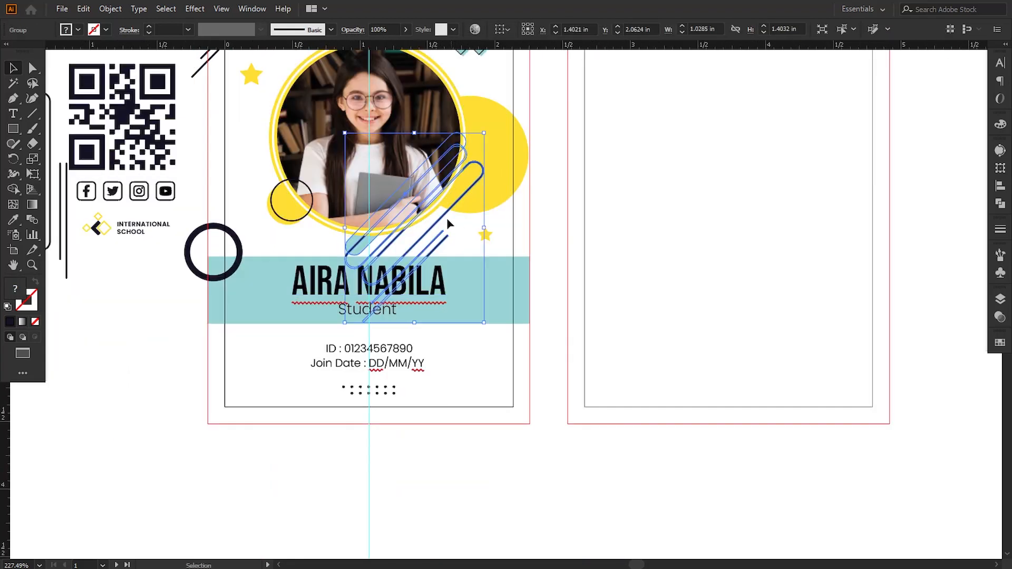
drag(438, 224, 522, 402)
drag(571, 303, 433, 471)
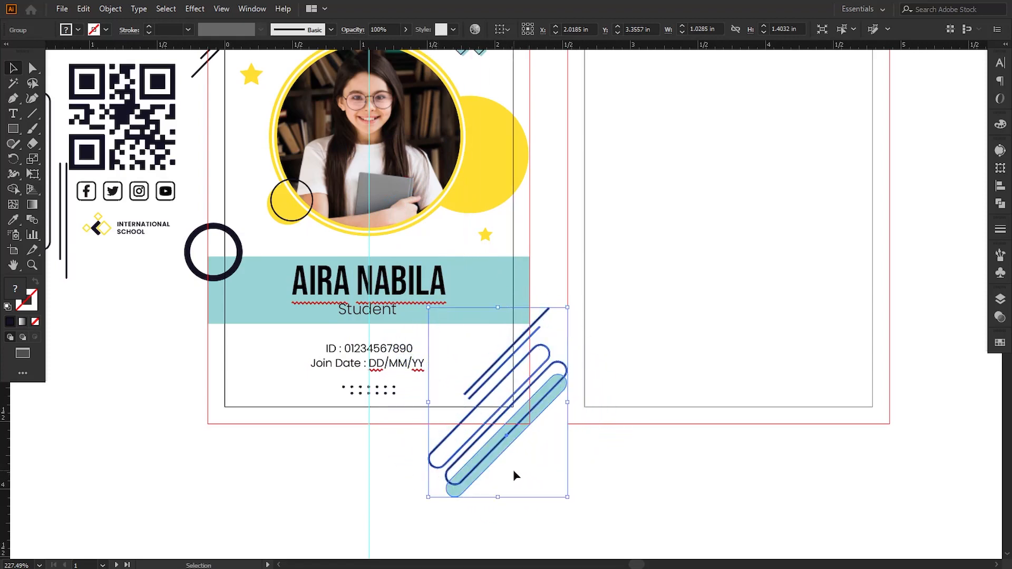
click(110, 8)
click(145, 83)
click(337, 477)
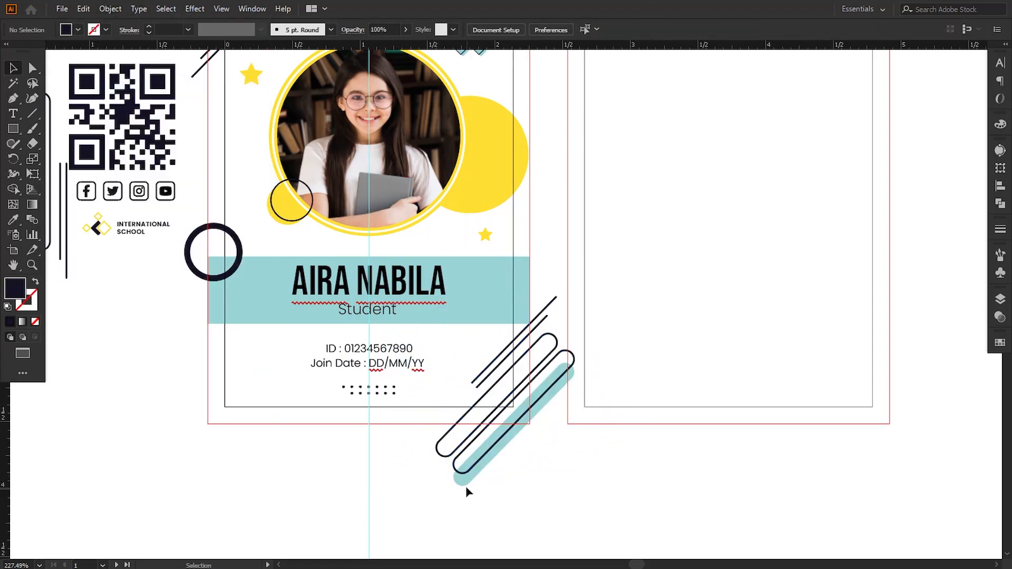
Move the teal bar of the lower-right stripes between the two outlined bars and recolor it with the yellow of the large circle.
drag(463, 485, 456, 467)
key(i)
click(493, 154)
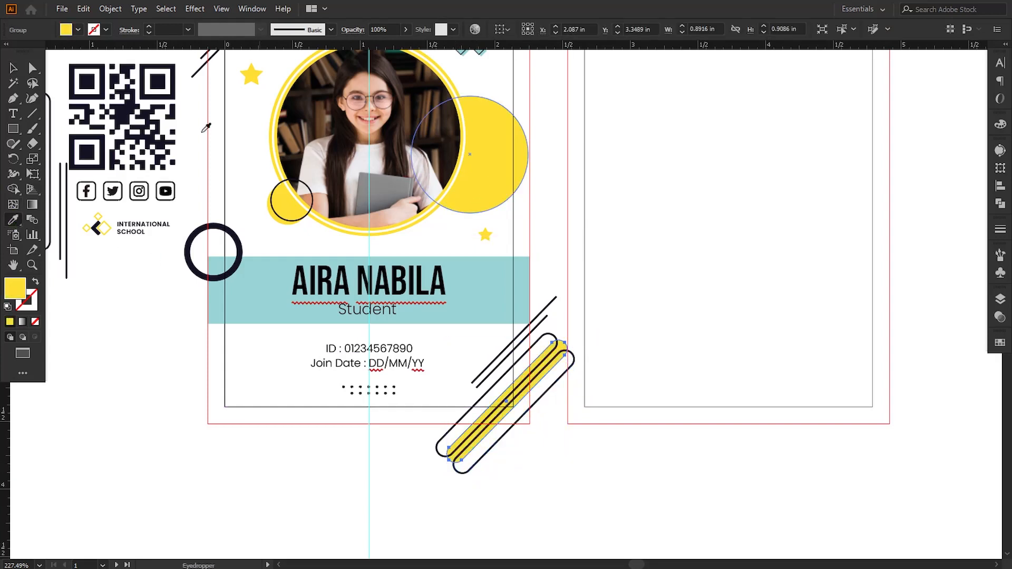
click(13, 68)
click(161, 374)
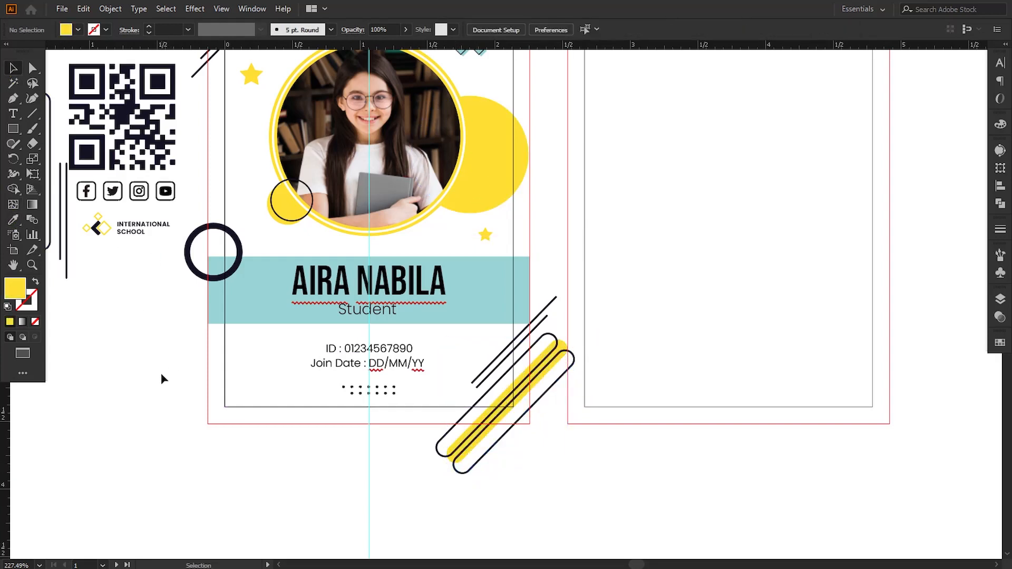
Duplicate the teal circle onto the front card's lower-left corner and scale the copy to about 0.74 in across.
drag(198, 415, 212, 410)
drag(369, 271, 343, 374)
drag(469, 93, 212, 531)
drag(234, 491, 266, 387)
mouse_move(308, 343)
mouse_down()
mouse_move(293, 350)
mouse_move(303, 347)
mouse_up()
click(314, 380)
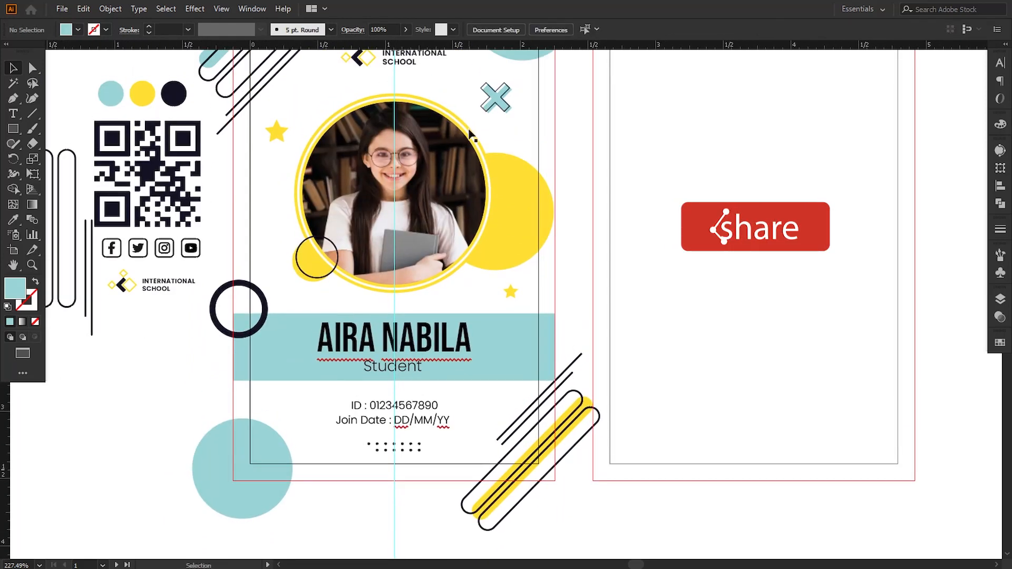
Duplicate the teal X onto the upper-right edge of the lower-left circle and arrange it in front of the circle.
drag(511, 103, 281, 434)
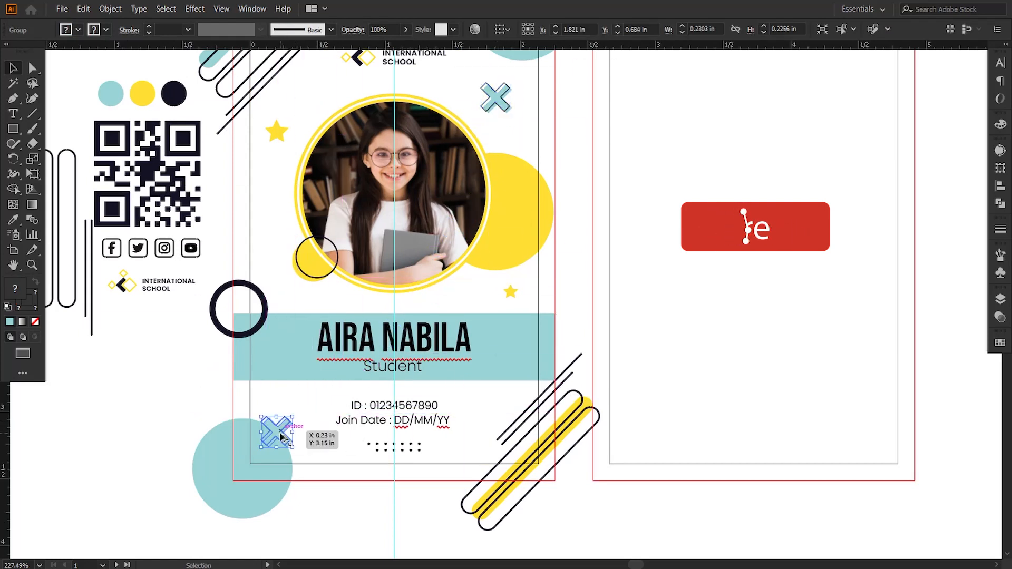
right_click(281, 432)
click(429, 363)
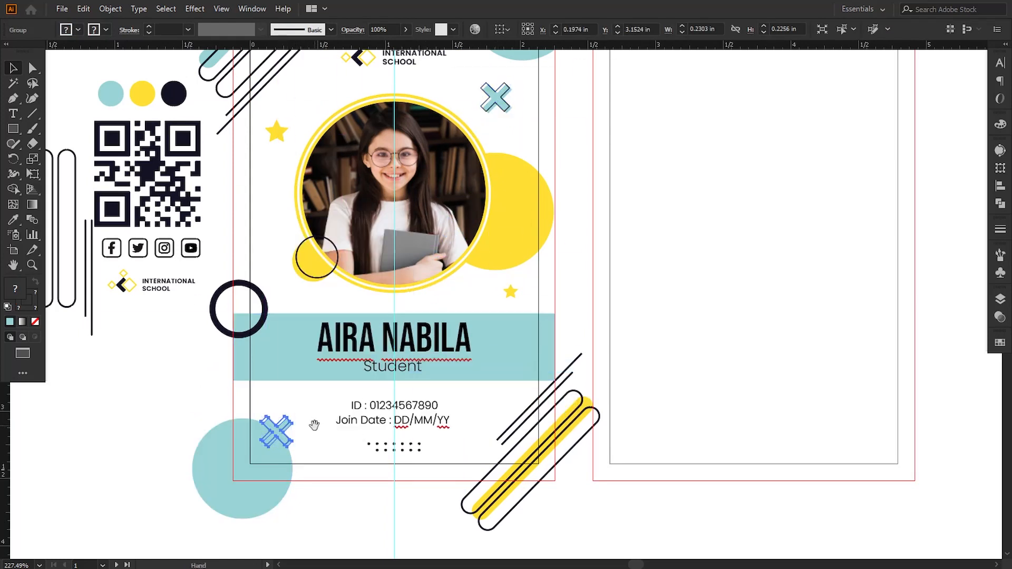
scroll(307, 365, down, 2)
click(143, 413)
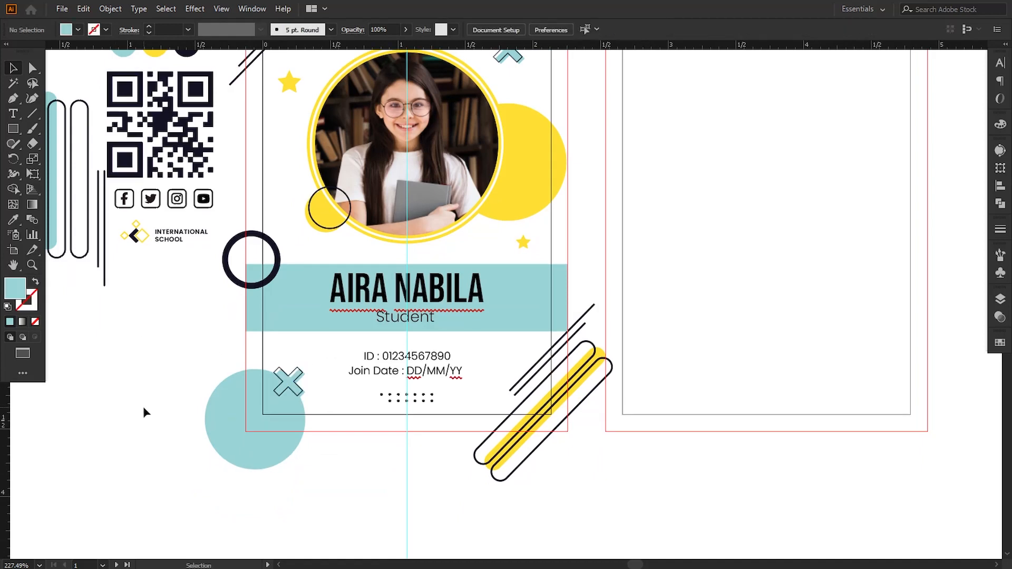
Recolor the lower-left circle with the yellow sampled from the large circle behind the photo.
drag(364, 458, 368, 455)
click(267, 448)
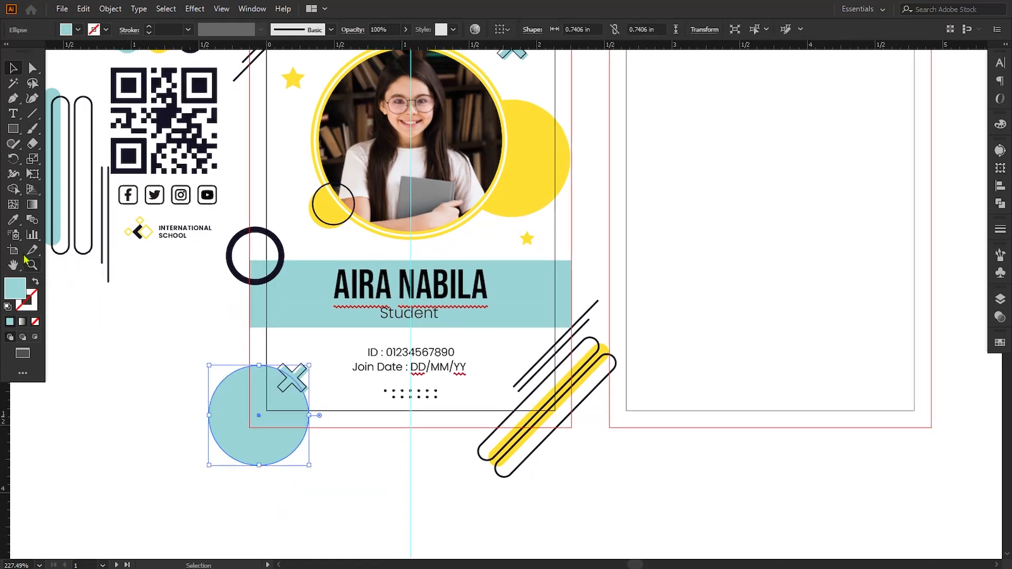
key(i)
click(520, 196)
click(13, 68)
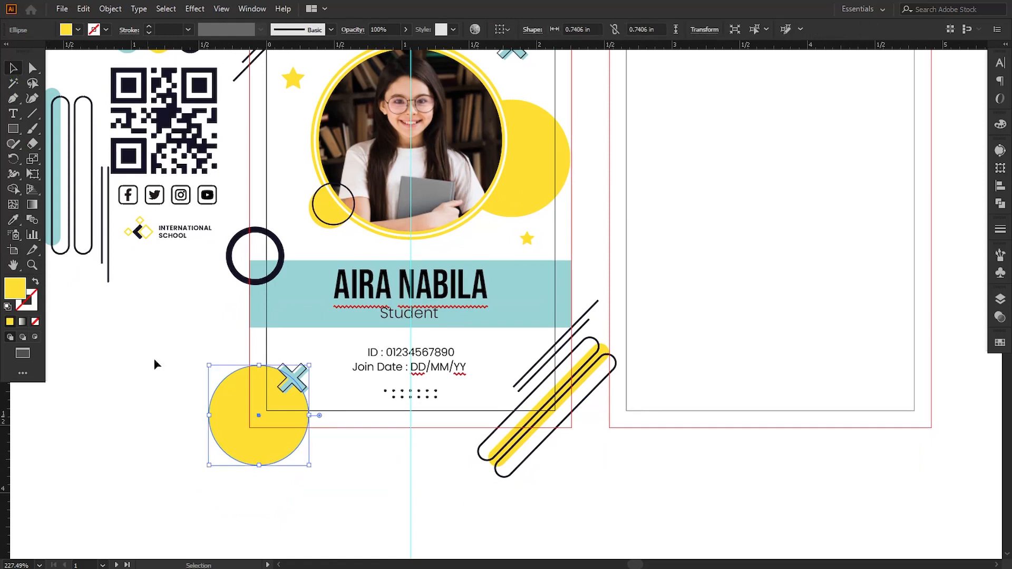
click(161, 385)
Duplicate the small yellow star to the left of the ID line and shrink the copy to about 0.067 in wide.
drag(527, 239, 327, 340)
click(352, 442)
drag(357, 451, 355, 444)
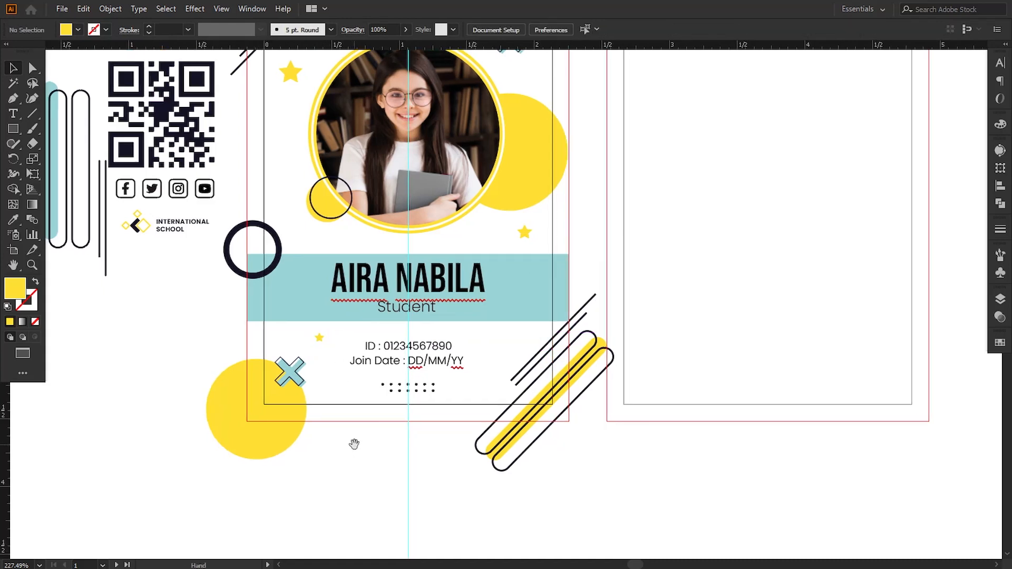
shift+click(321, 340)
drag(329, 347, 329, 348)
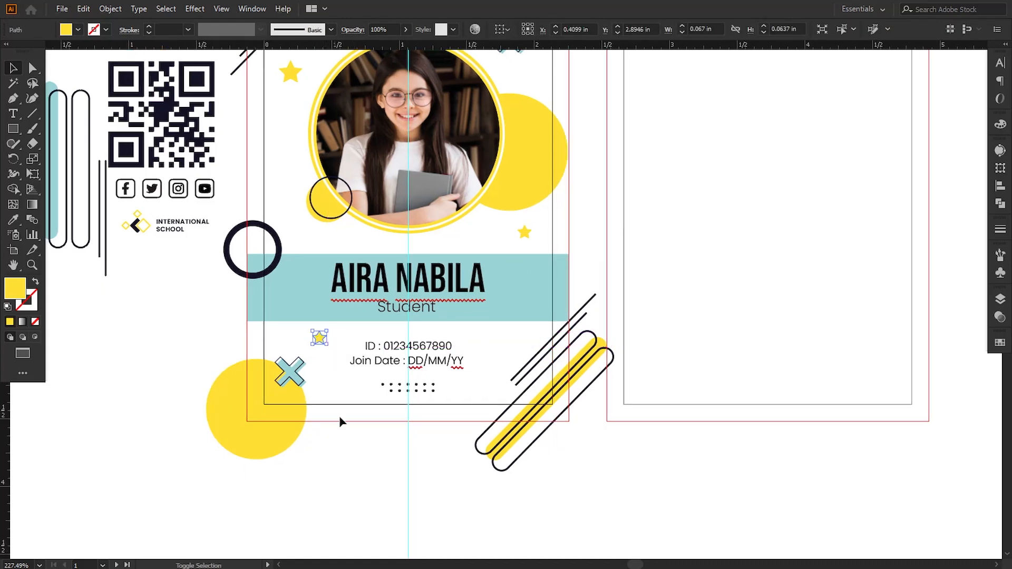
click(355, 460)
Enlarge the yellow star between the photo and the teal band to about 0.126 in wide.
click(528, 233)
drag(536, 243, 536, 243)
key(ctrl+plus)
key(ctrl+plus)
key(ctrl+plus)
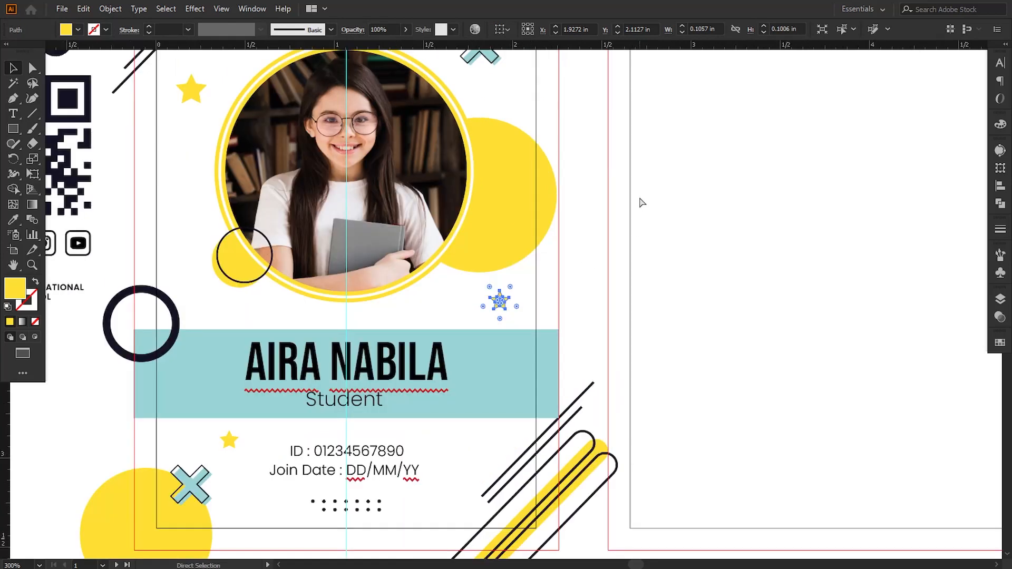
drag(517, 317, 523, 342)
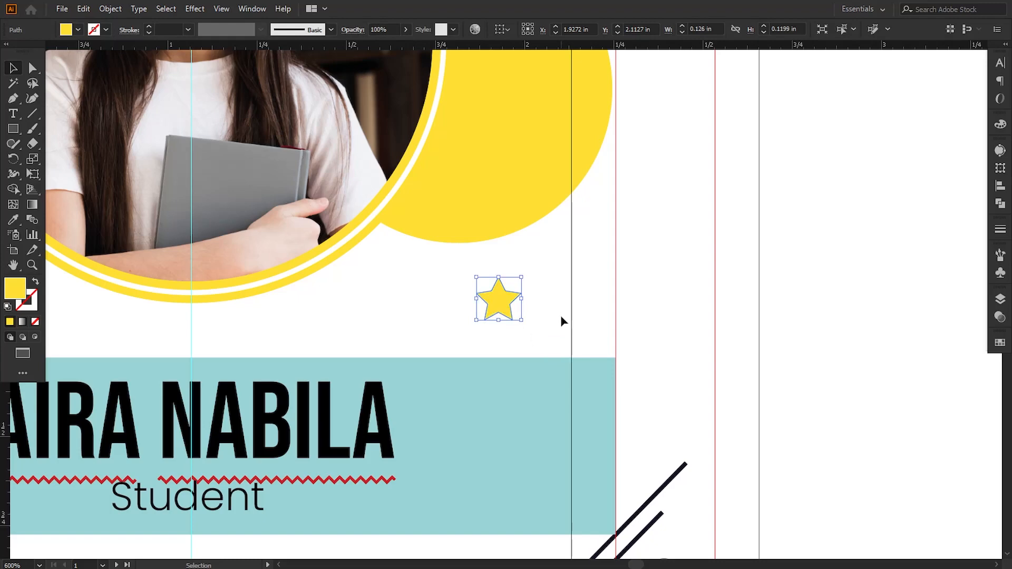
click(660, 296)
Duplicate the upper-right teal circle onto the back card's upper-left corner and add a smaller copy about 0.56 in across, overlapping its lower left.
key(ctrl+minus)
key(ctrl+minus)
key(ctrl+minus)
key(ctrl+plus)
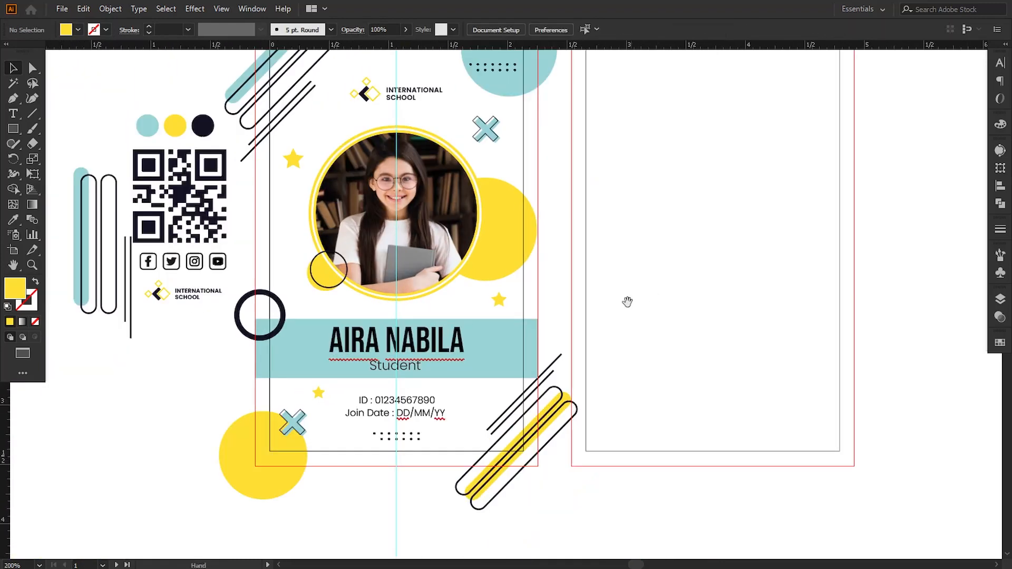
drag(614, 302, 630, 297)
drag(622, 259, 532, 271)
key(ctrl+minus)
key(ctrl+plus)
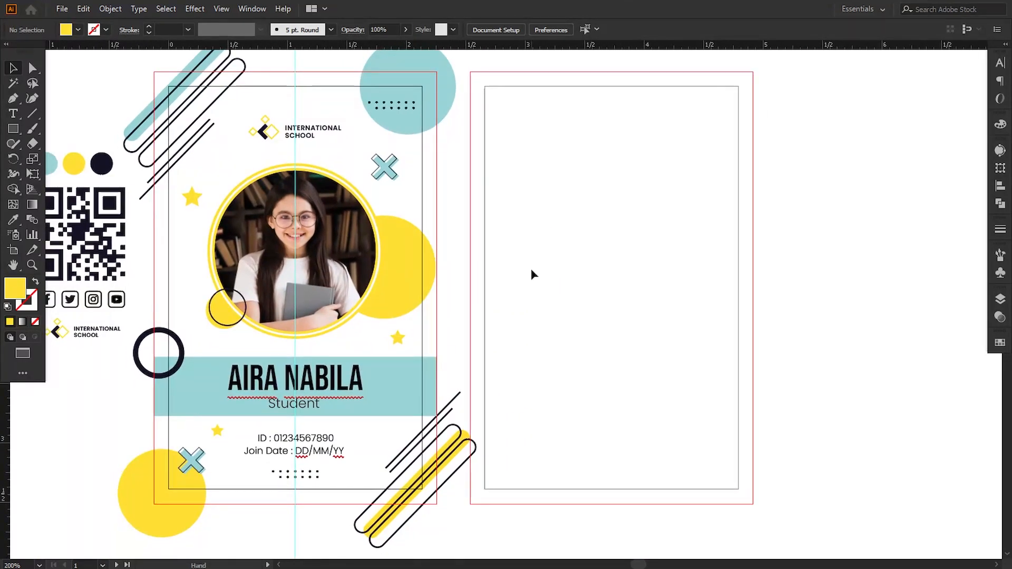
drag(443, 112, 497, 140)
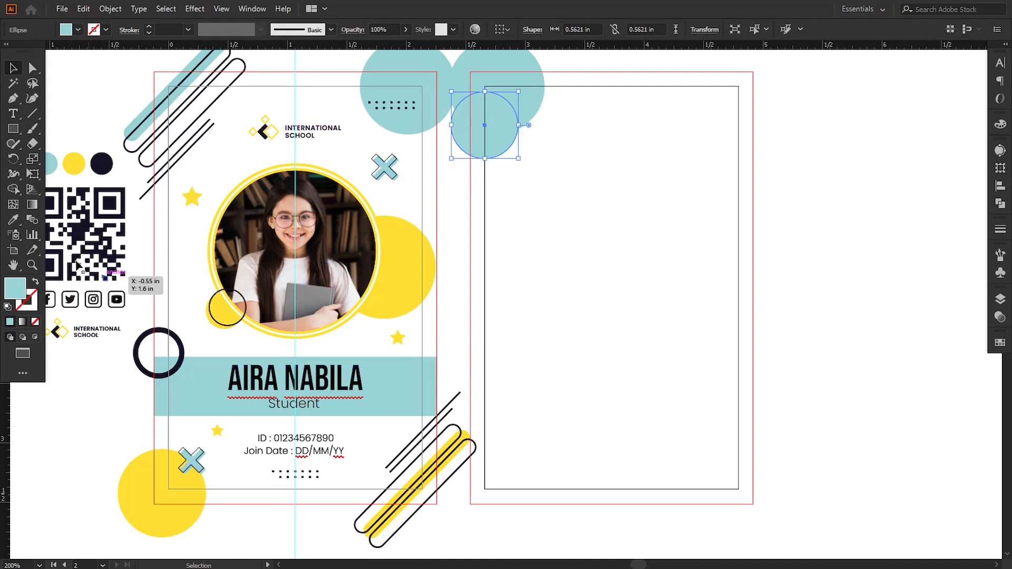
Recolor the back card's smaller circle with the sampled yellow and shift it slightly up and left.
click(13, 220)
click(409, 263)
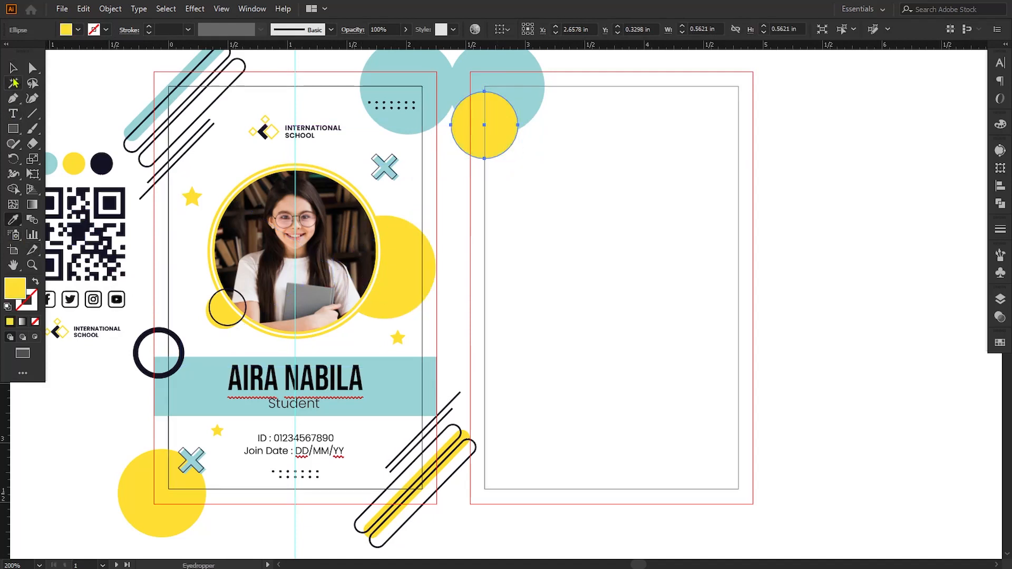
click(14, 67)
click(519, 257)
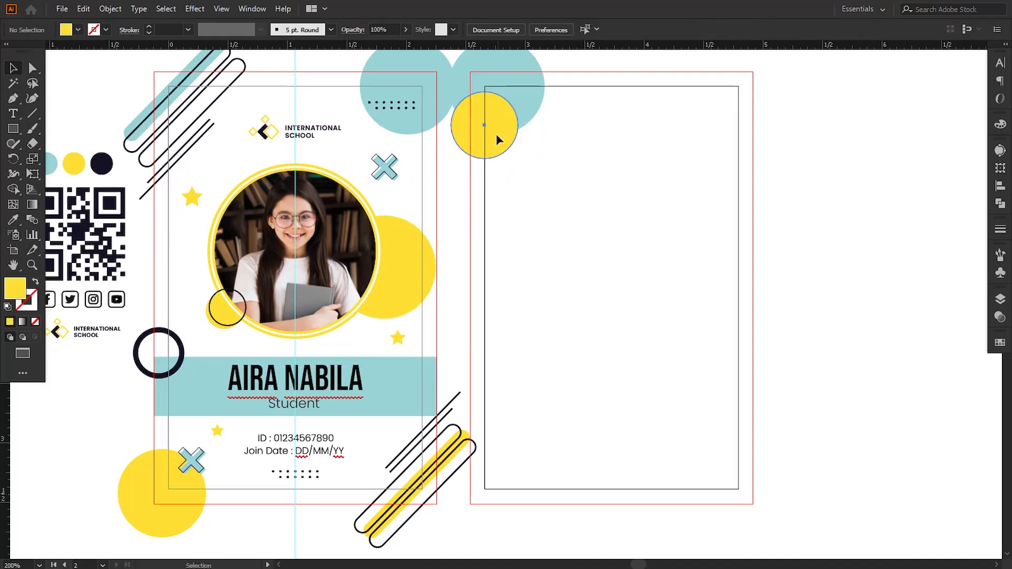
drag(496, 134, 494, 132)
click(464, 171)
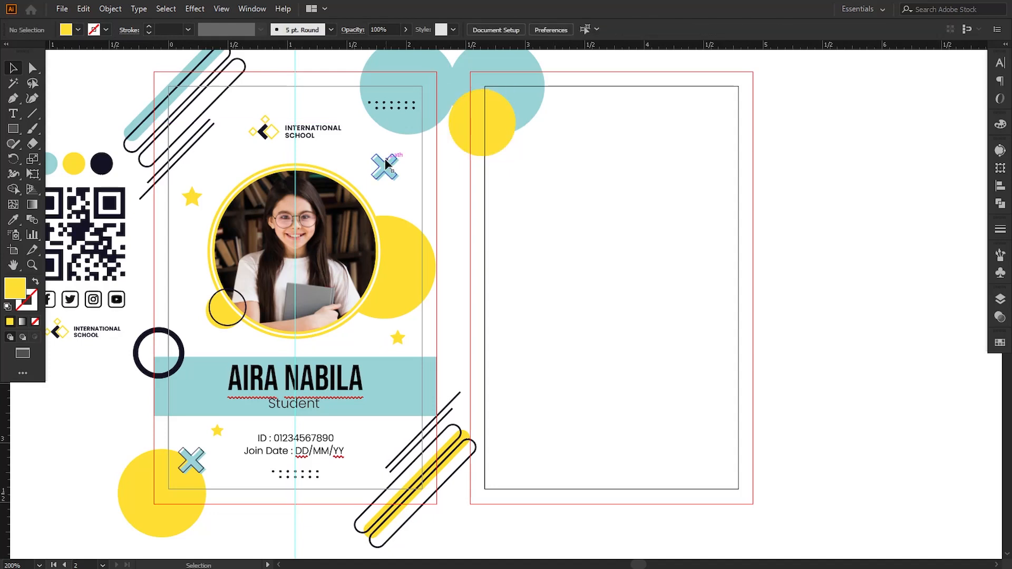
Copy the teal X to the edge of the back card's teal circle and the school logo to the back card's upper center.
drag(388, 163, 538, 105)
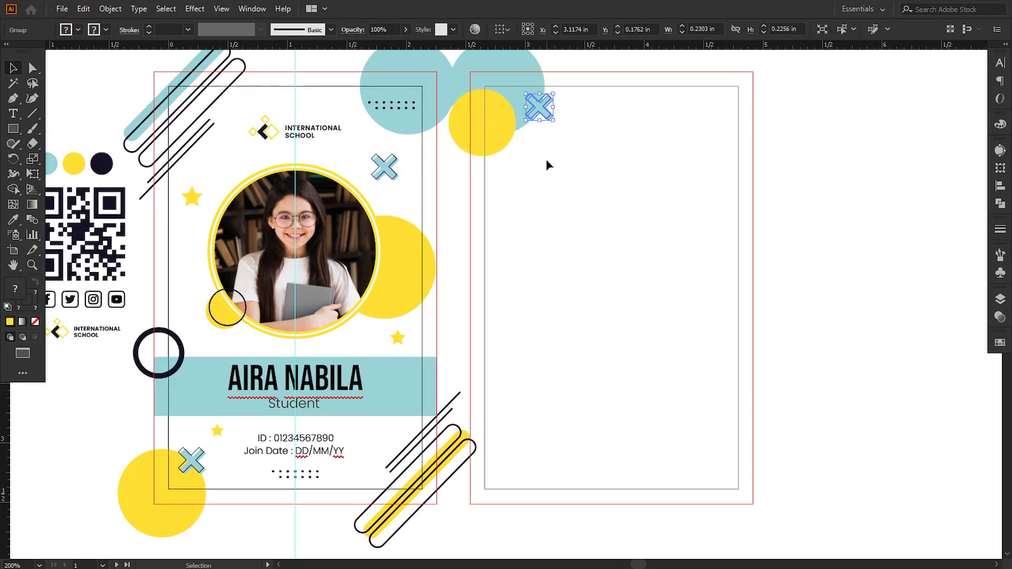
click(547, 165)
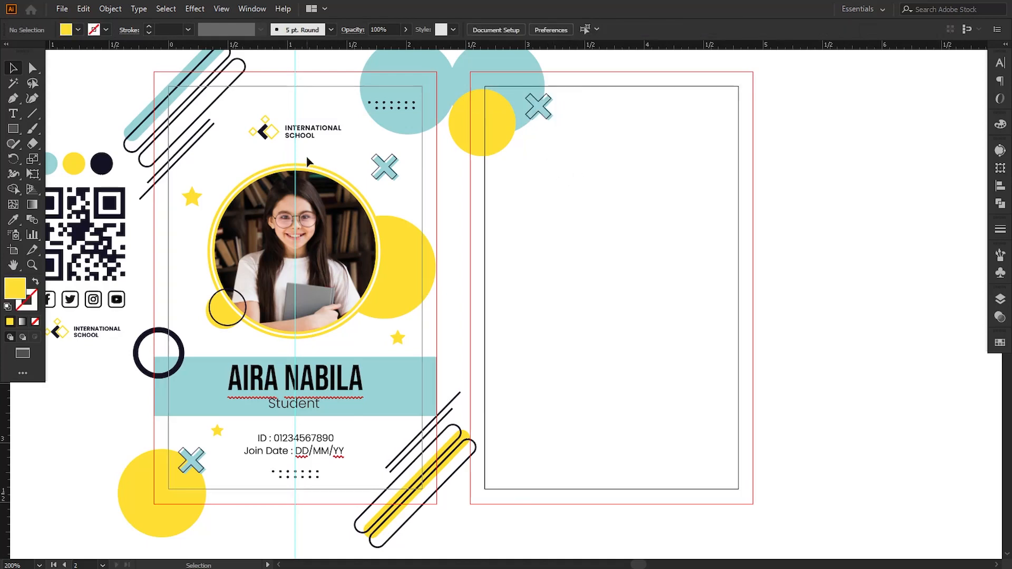
drag(303, 127, 621, 127)
click(627, 228)
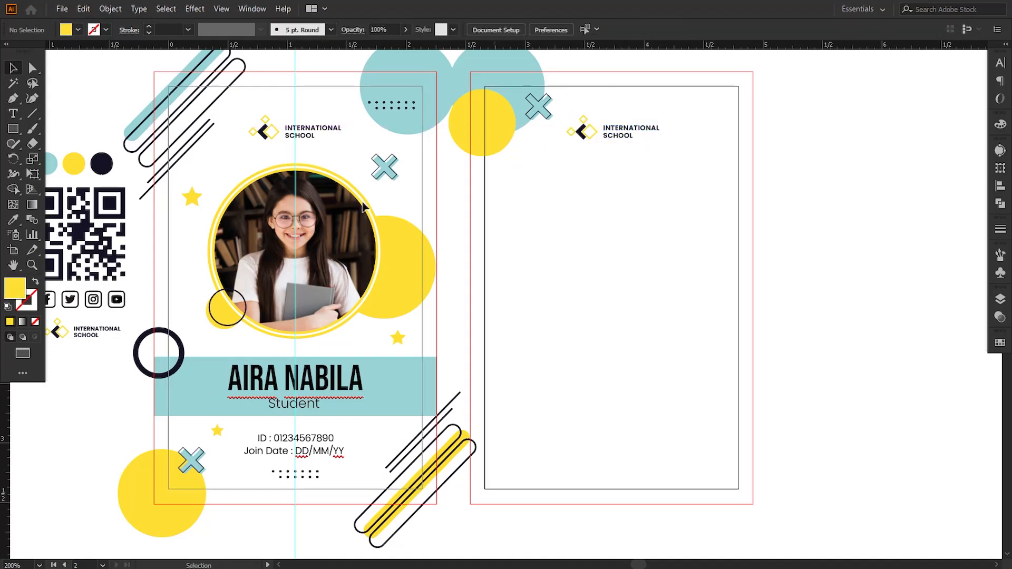
Copy the front card's upper-left diagonal stripe group to the back card's upper-right corner and nudge it slightly down.
click(196, 122)
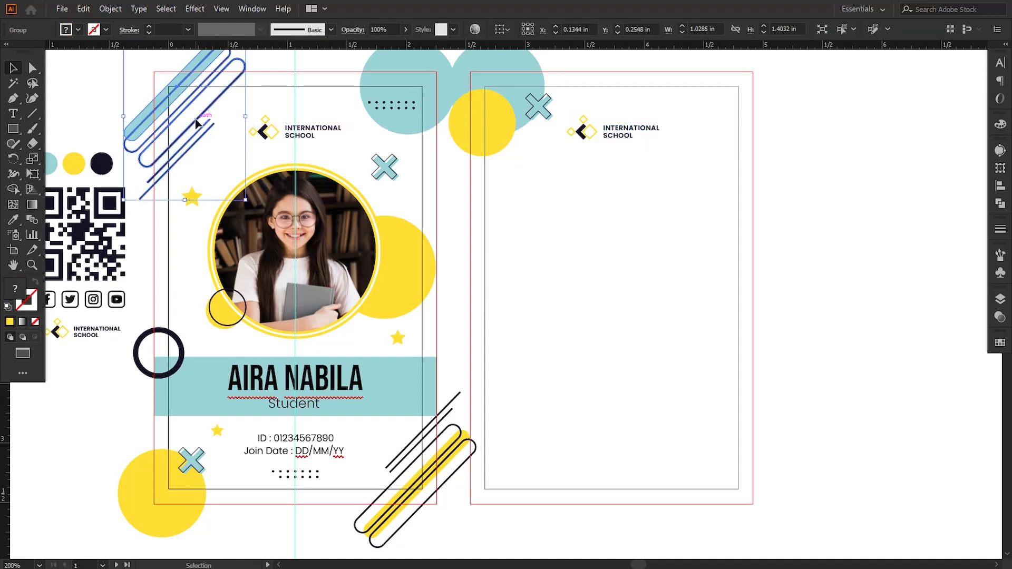
drag(196, 122, 764, 95)
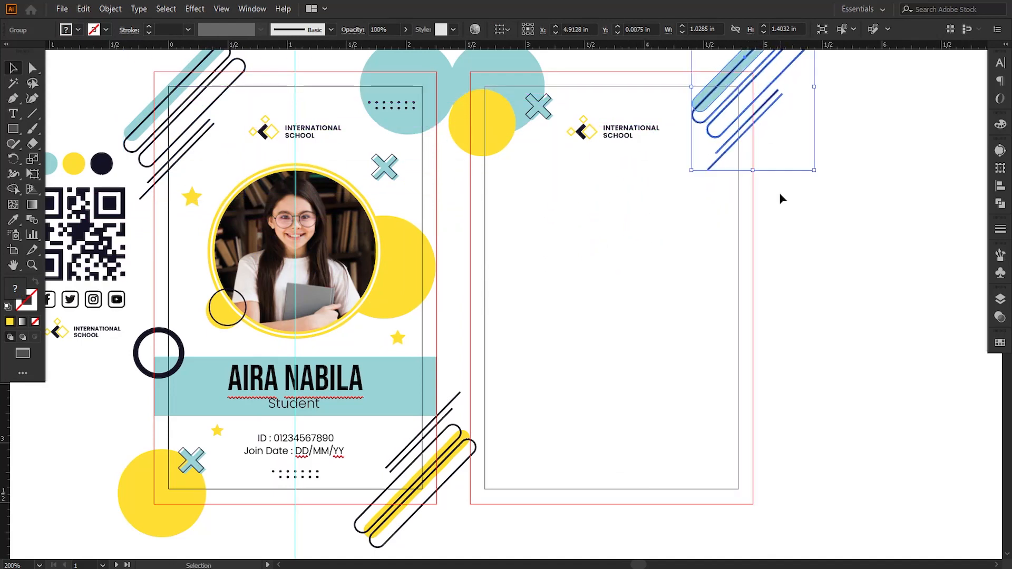
key(Down)
key(Down)
key(Down)
key(Down)
key(Down)
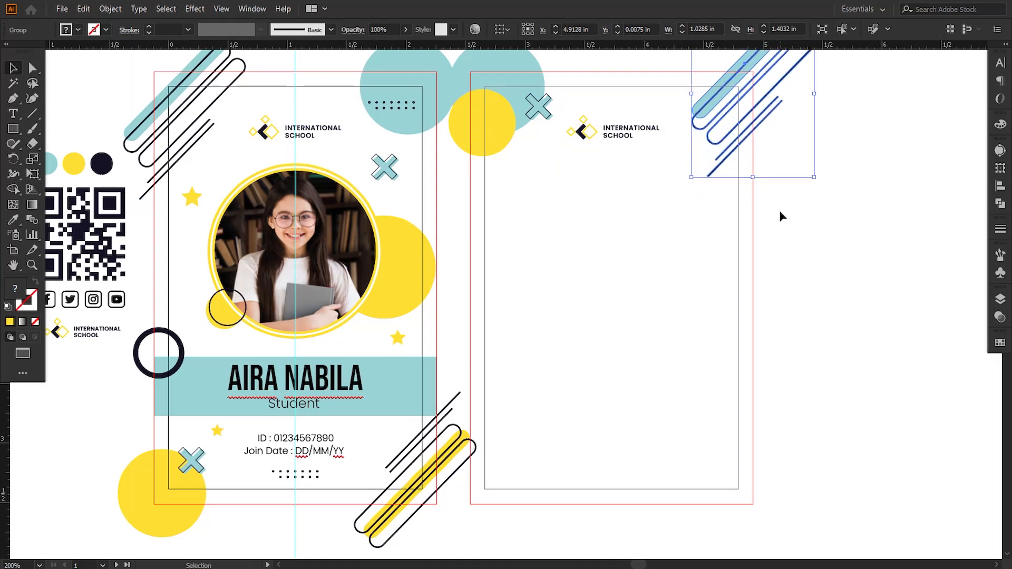
Nudge the back card's upper-right diagonal stripe group left and slightly down.
key(Left)
key(Left)
key(Left)
key(Left)
key(Left)
key(Down)
key(Down)
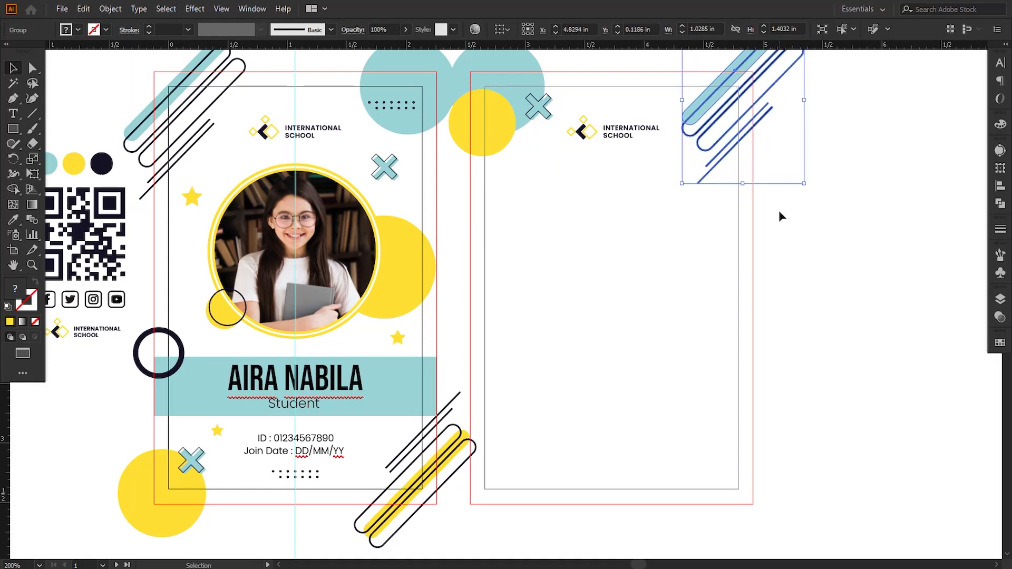
click(782, 212)
Add the heading text "Term & Condition" on the back card below the logo.
drag(685, 227, 682, 226)
key(t)
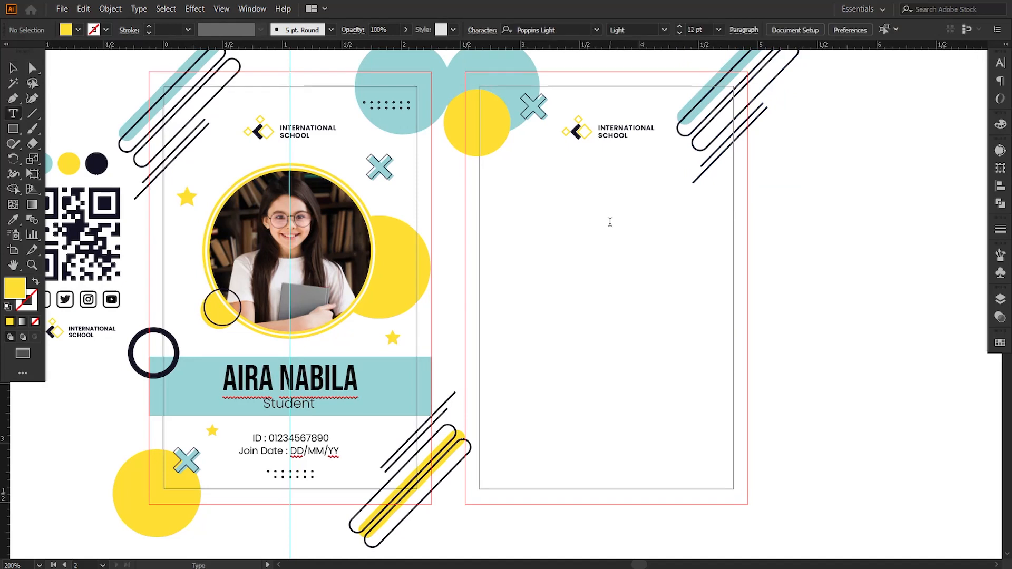
click(612, 214)
text(Te)
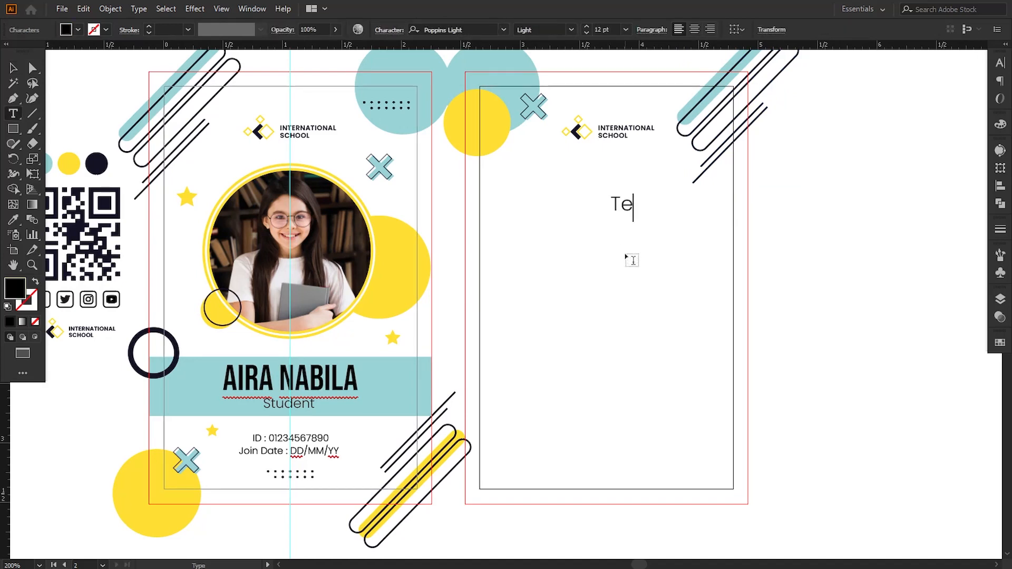
text(rm & Con)
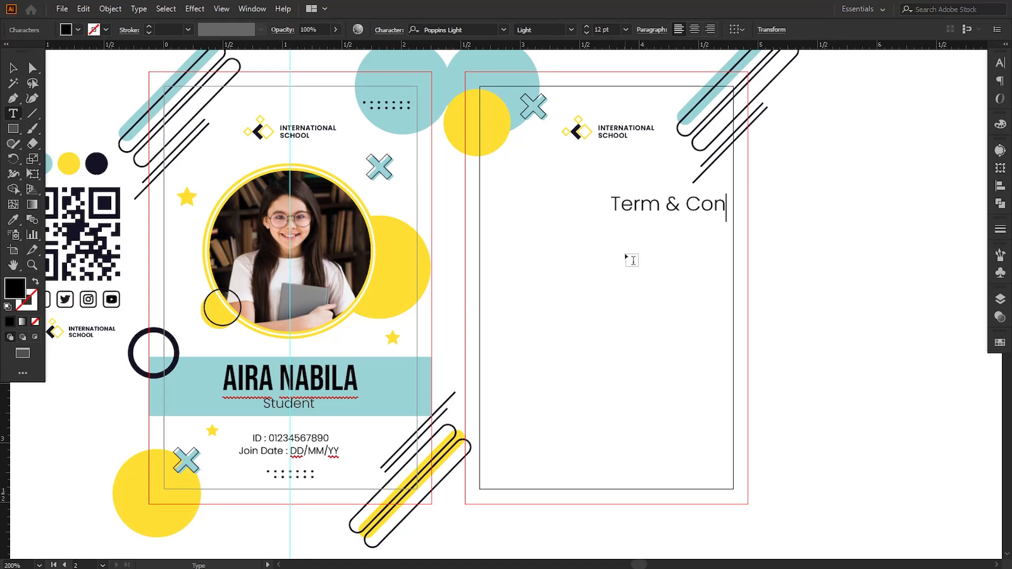
text(dition)
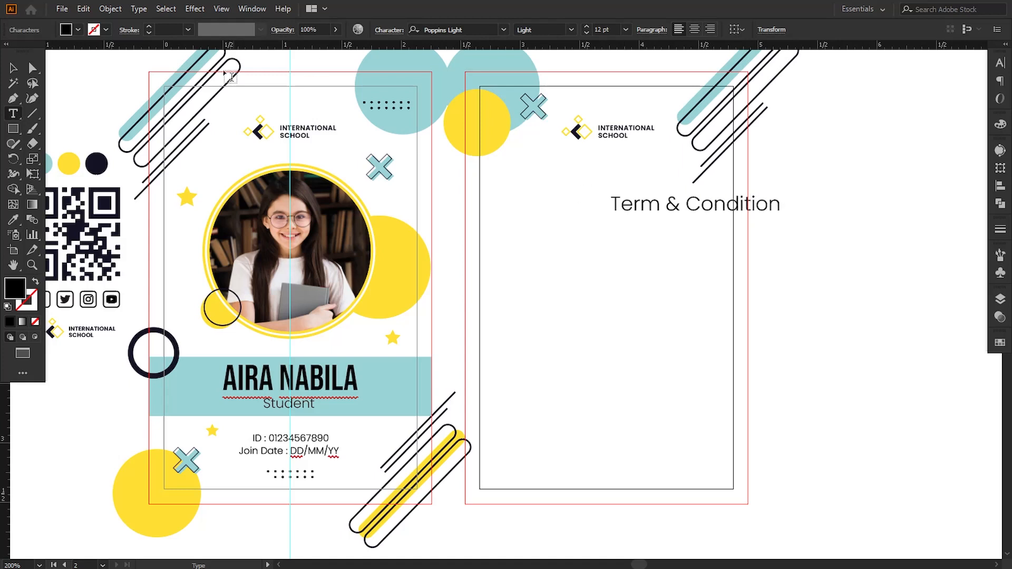
key(Escape)
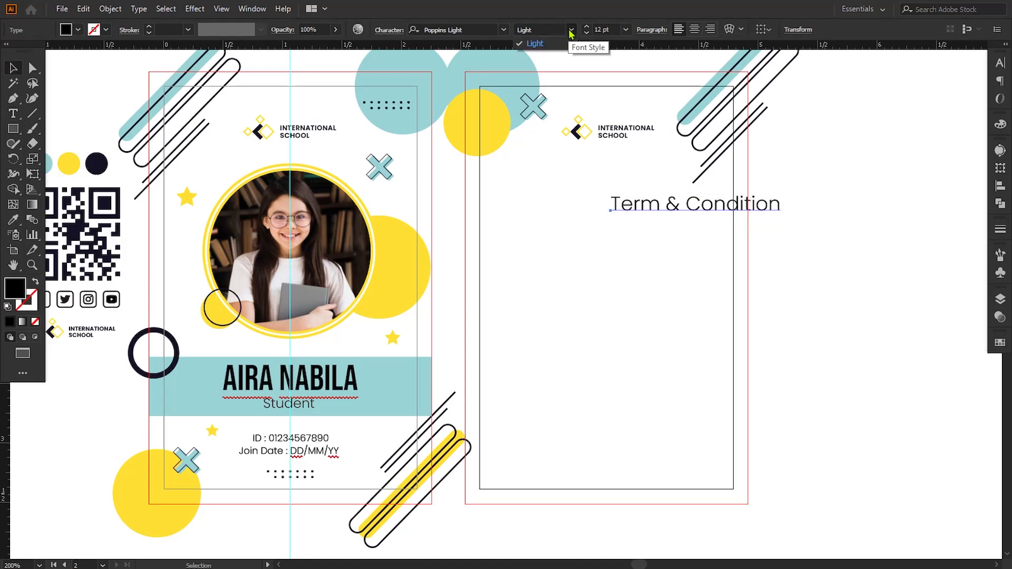
Set the back card heading's font to Poppins Medium.
click(478, 30)
text(po)
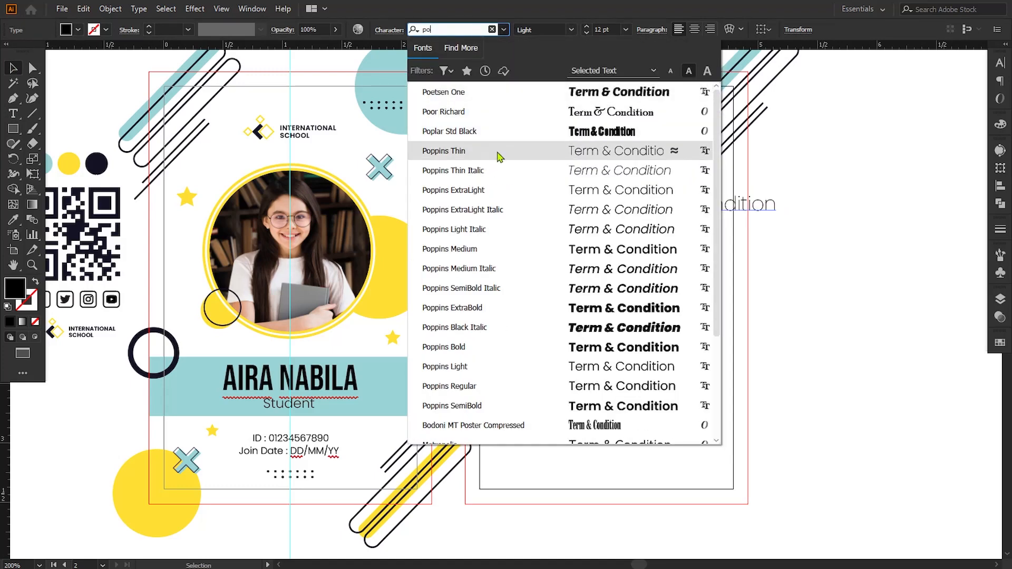
click(473, 248)
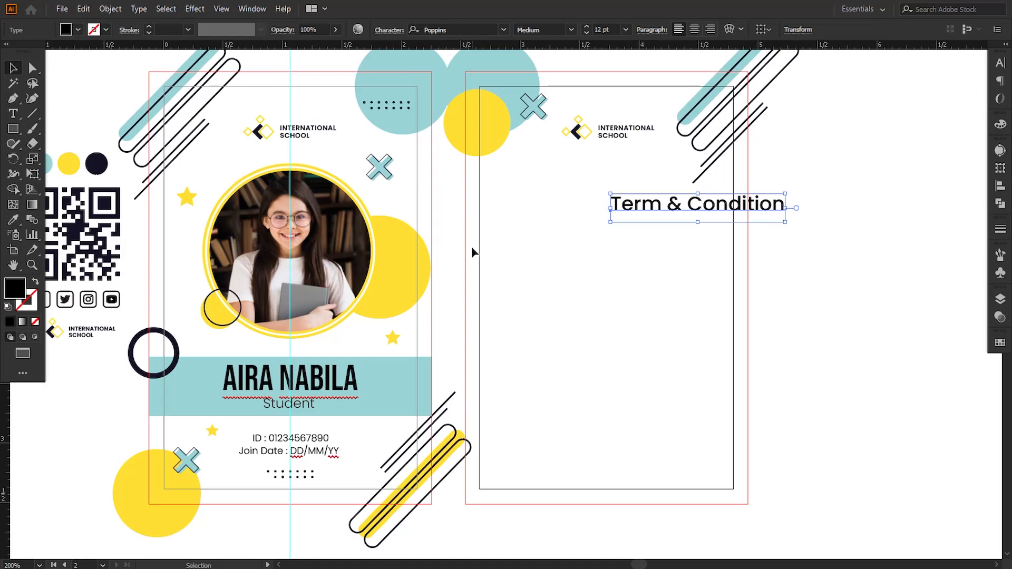
Scale the "Term & Condition" heading to about 11.47 pt and position it roughly centered beneath the back card's logo.
click(723, 271)
drag(685, 216, 605, 197)
drag(709, 207, 706, 205)
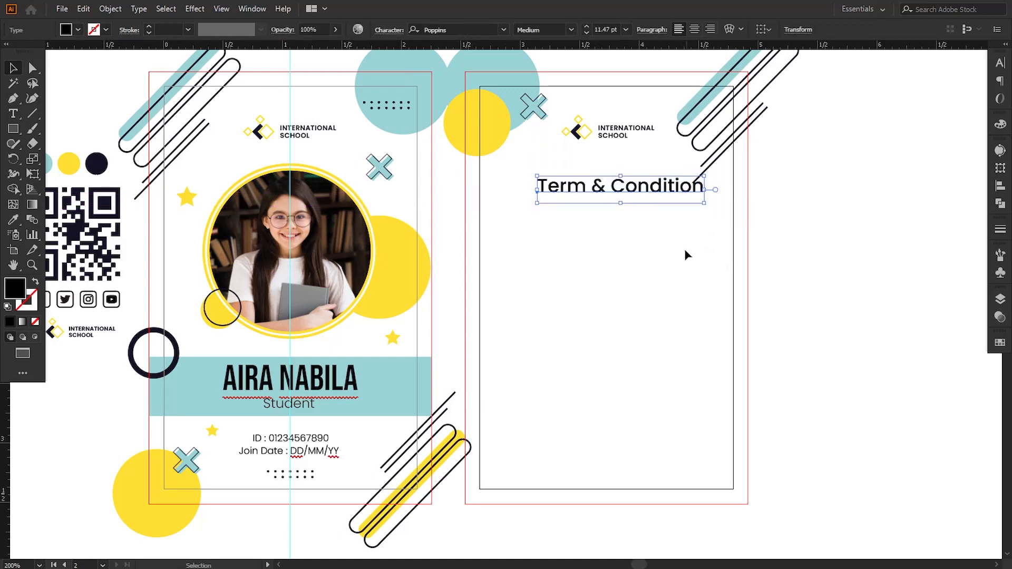
click(685, 251)
drag(639, 197, 636, 196)
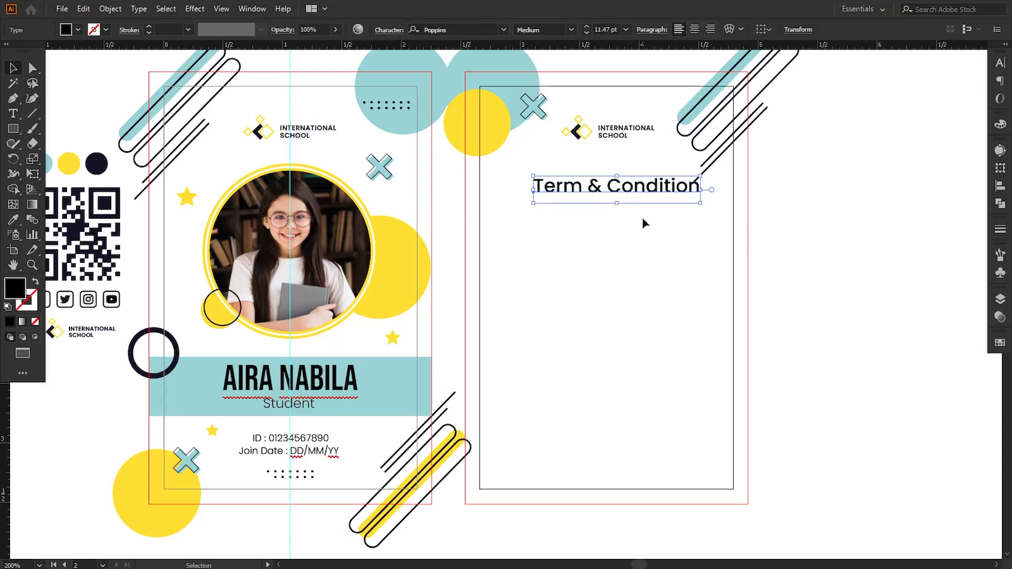
Recolor the "Term & Condition" heading with the dark navy sampled from the palette circle.
drag(608, 253, 613, 254)
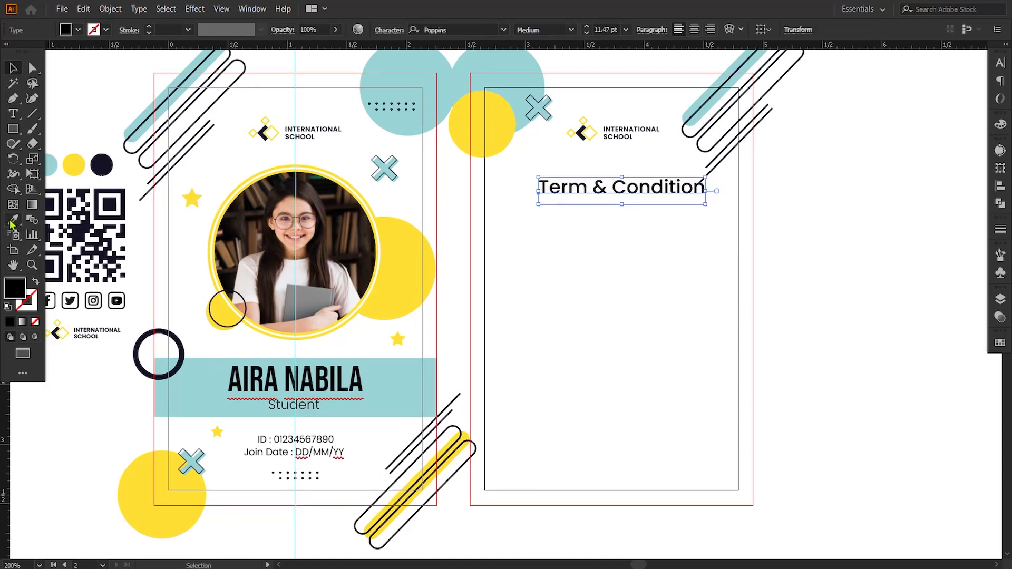
click(13, 219)
click(101, 165)
click(13, 70)
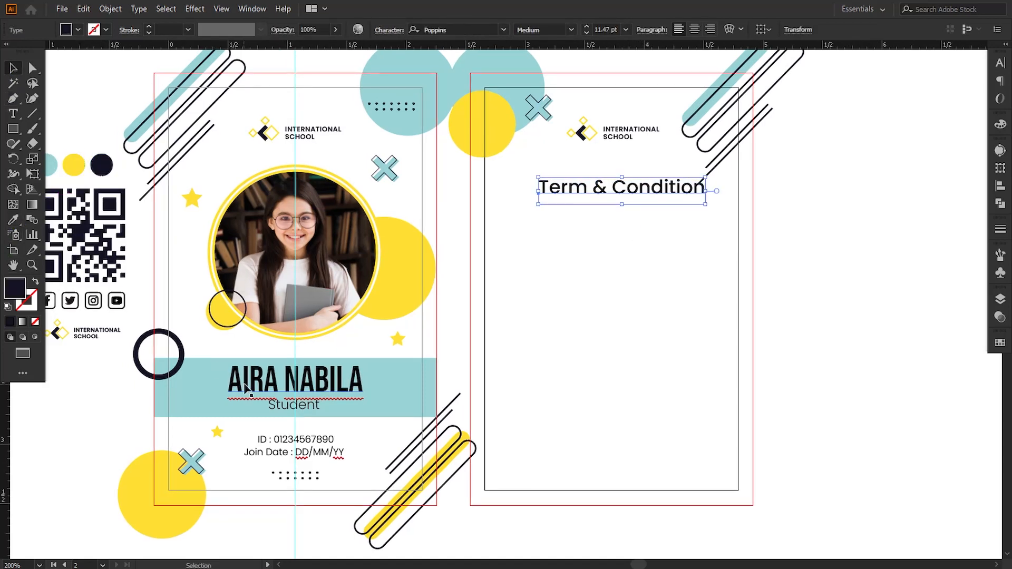
Recolor the front card's student name, role, ID and join date text with the sampled dark navy.
click(251, 387)
shift+click(282, 408)
shift+click(281, 441)
shift+click(281, 453)
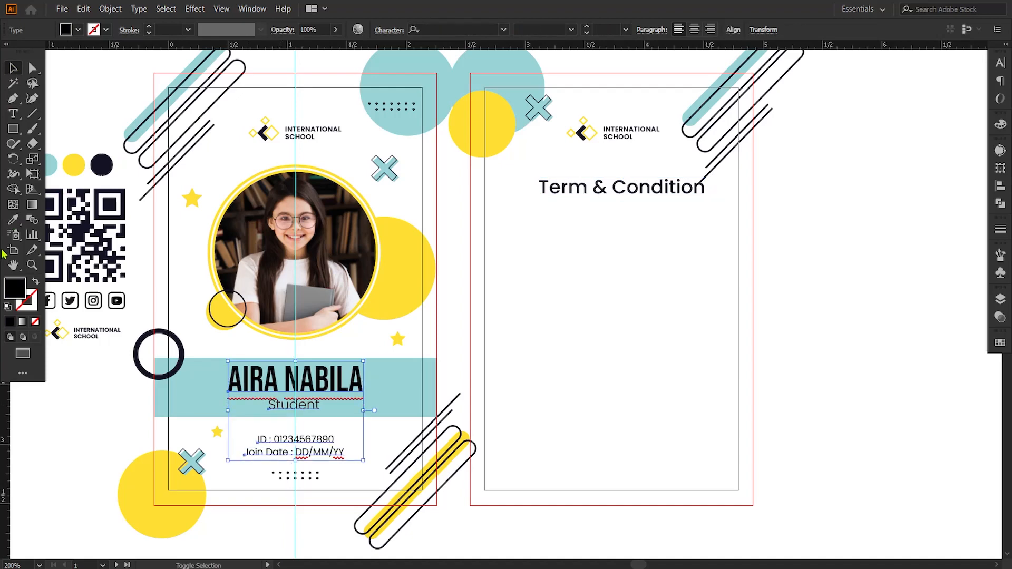
click(14, 219)
click(101, 165)
click(11, 70)
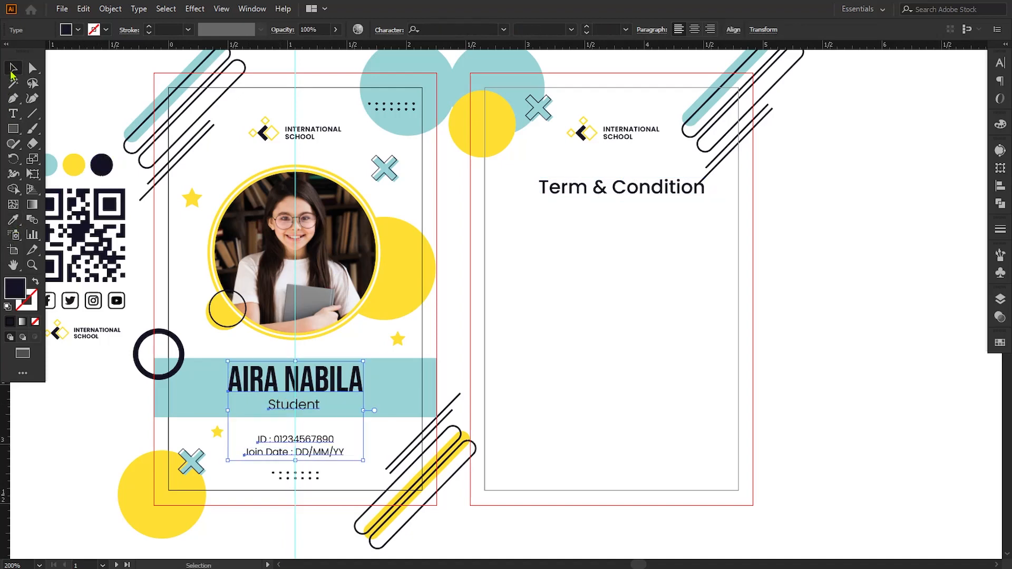
click(50, 97)
Reposition the back card's upper-right stripe group to about X 4.81 in, Y 0.105 in.
drag(624, 314, 608, 323)
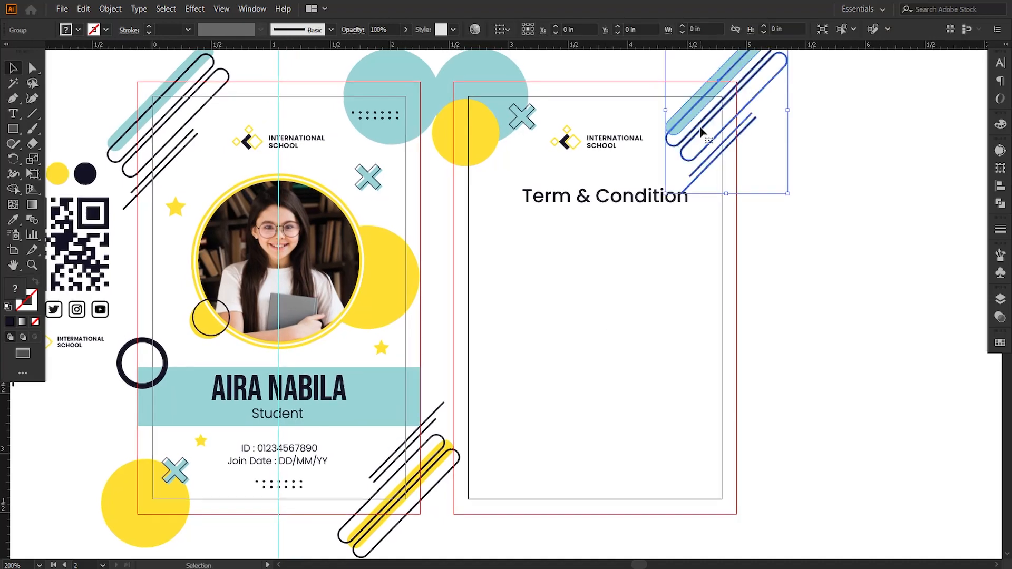
click(701, 127)
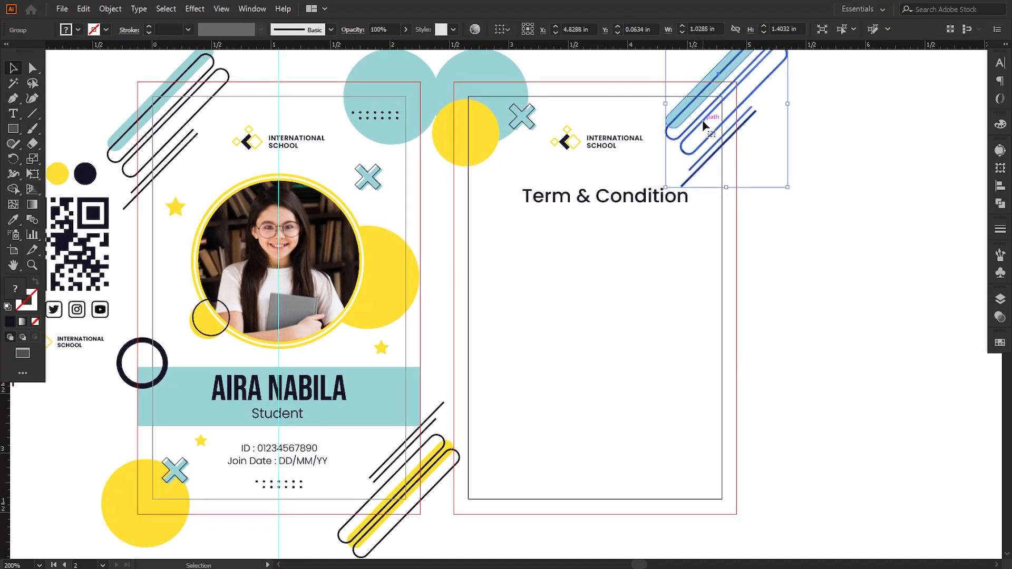
drag(701, 129, 719, 128)
key(Left)
key(Left)
key(Left)
key(Left)
key(Left)
key(Left)
key(Left)
key(Left)
key(Left)
key(Left)
key(Left)
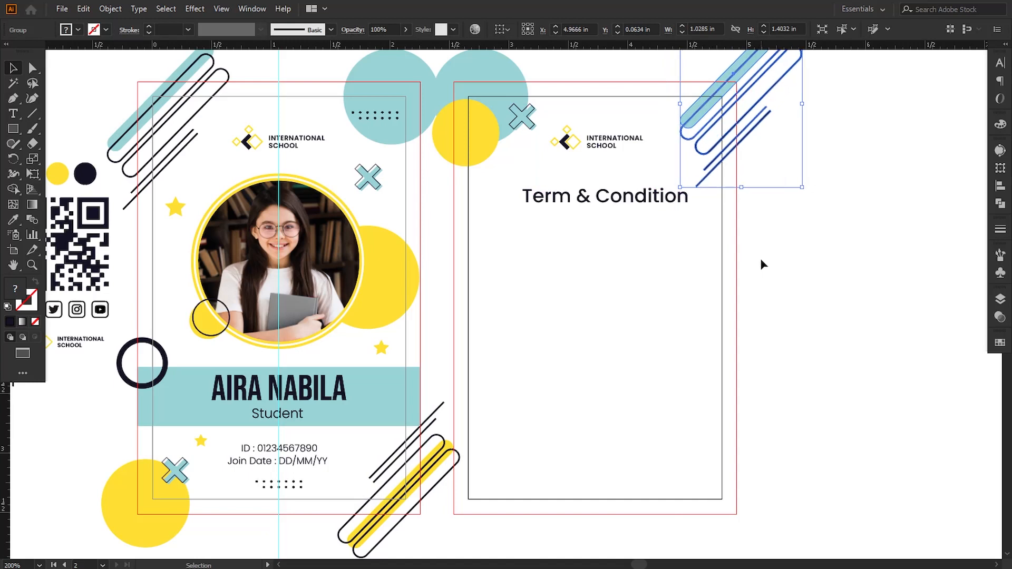
key(Down)
key(Down)
key(Down)
key(Down)
key(Up)
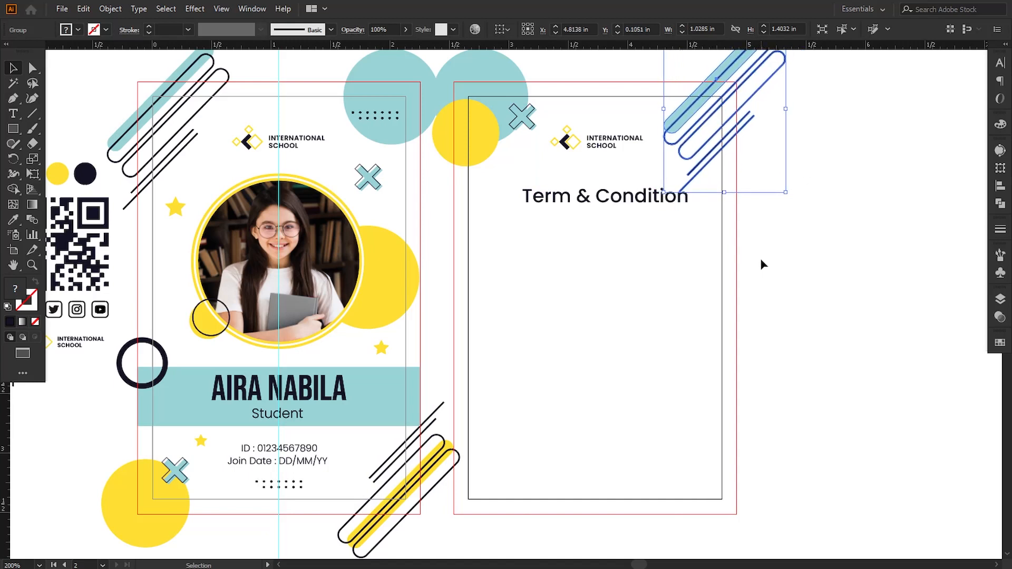
click(761, 267)
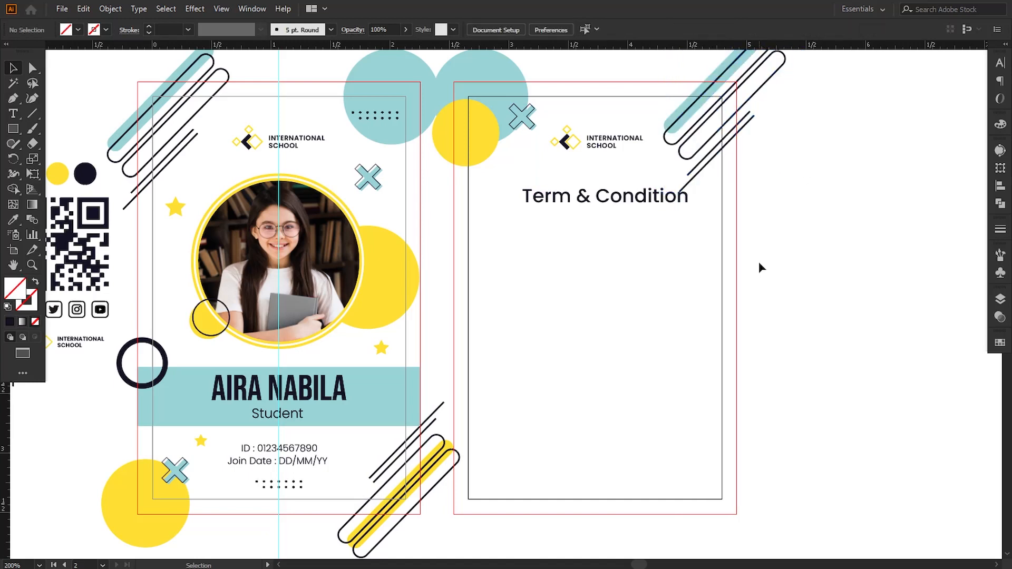
Nudge the back card's school logo down to about Y 0.43 in.
click(584, 161)
key(Down)
key(Down)
key(Down)
key(Down)
key(Down)
key(Down)
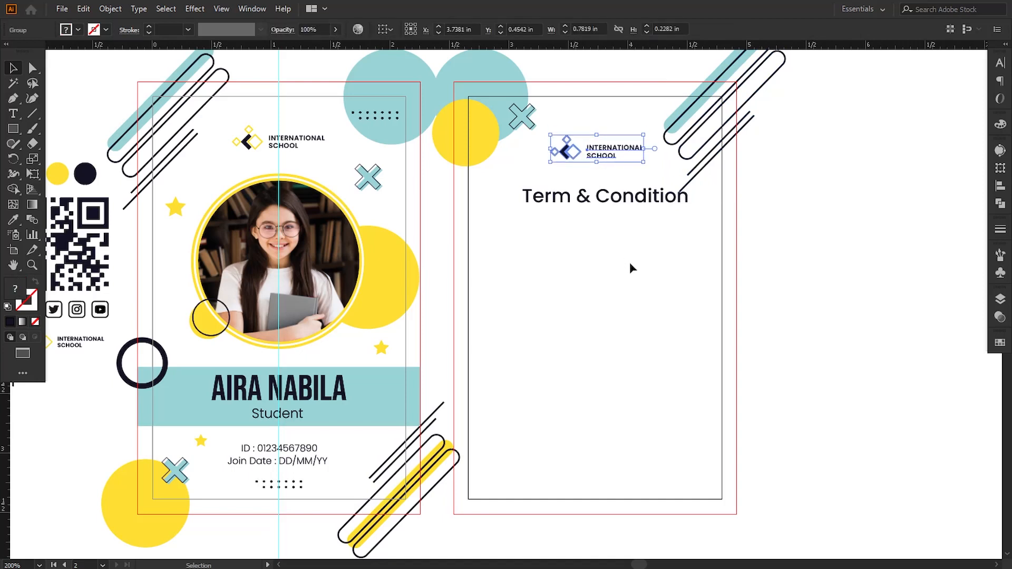
key(Up)
key(Up)
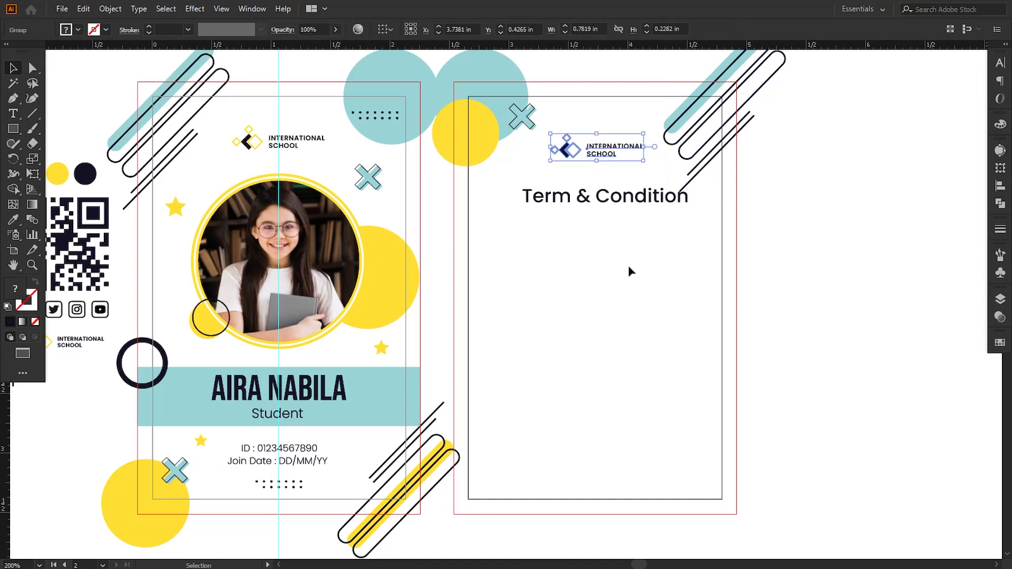
Move the "Term & Condition" heading down to widen the gap below the logo and clear the stripes.
click(610, 209)
key(Down)
key(Down)
key(Down)
key(Down)
key(Down)
key(Down)
key(Down)
key(Down)
key(Down)
key(Down)
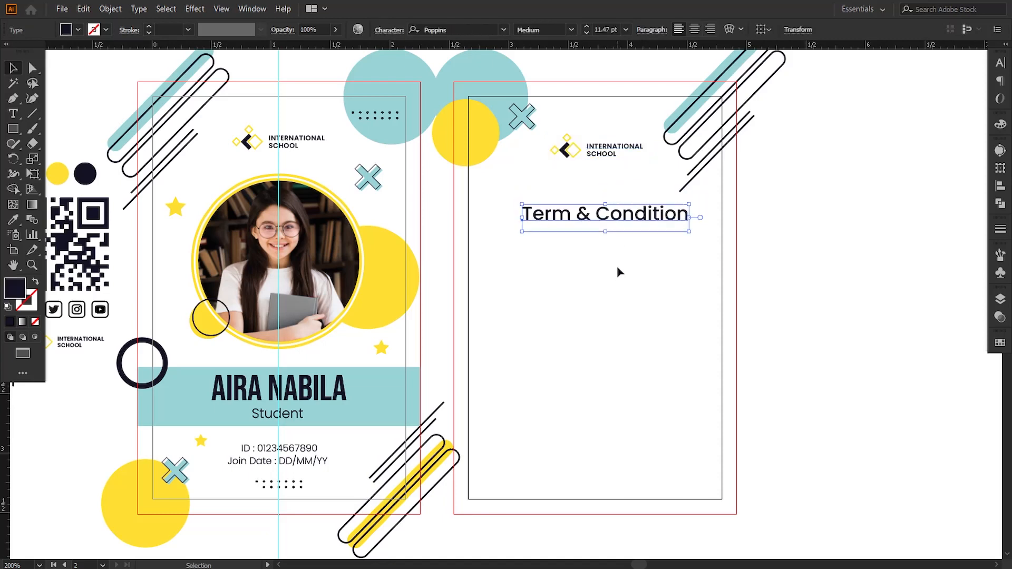
click(805, 276)
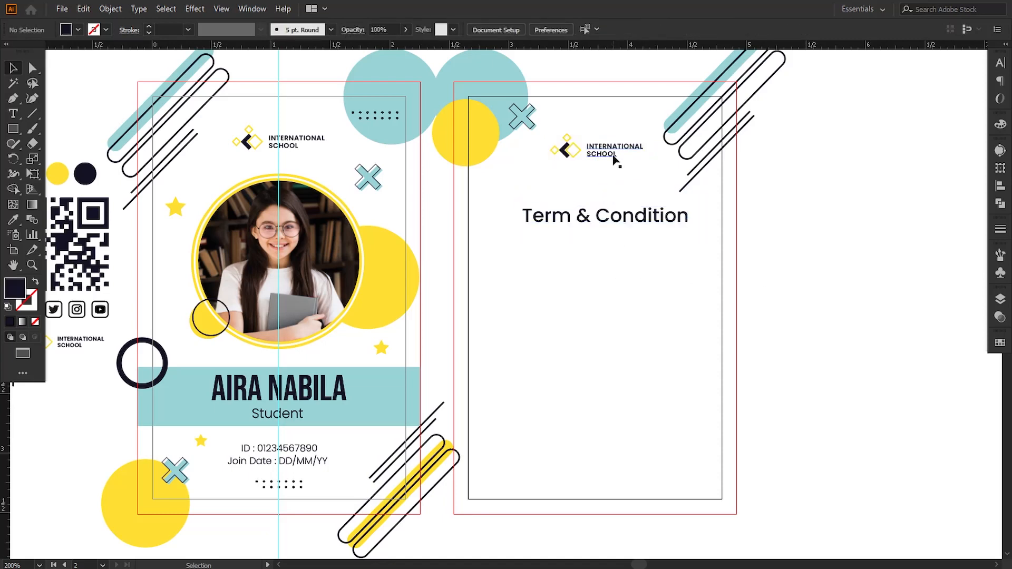
Lower the back card's school logo further, to about Y 0.50 in.
click(612, 156)
key(Down)
key(Down)
key(Down)
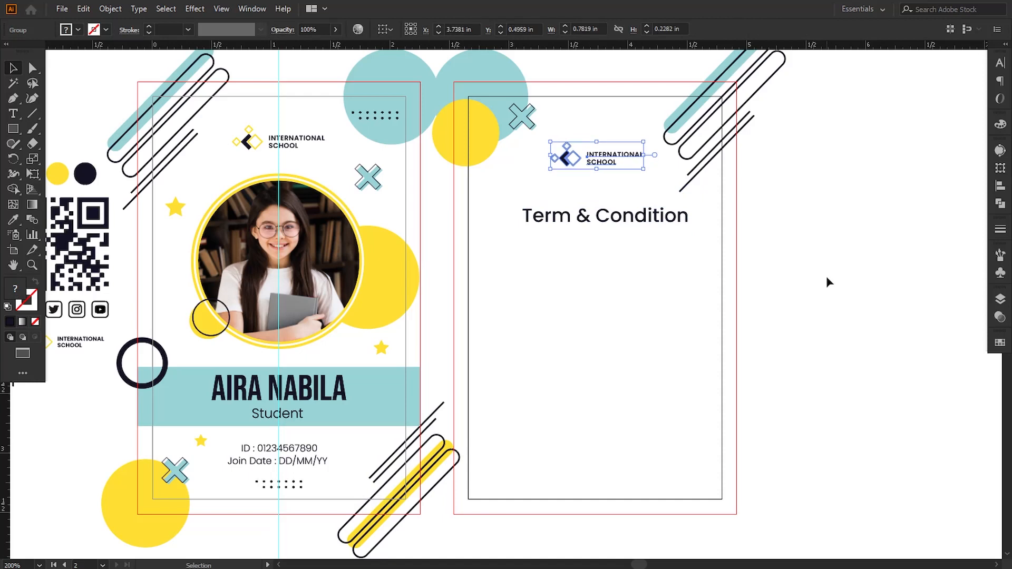
click(826, 276)
Try nudging the back card's stripe group slightly to the left.
click(682, 153)
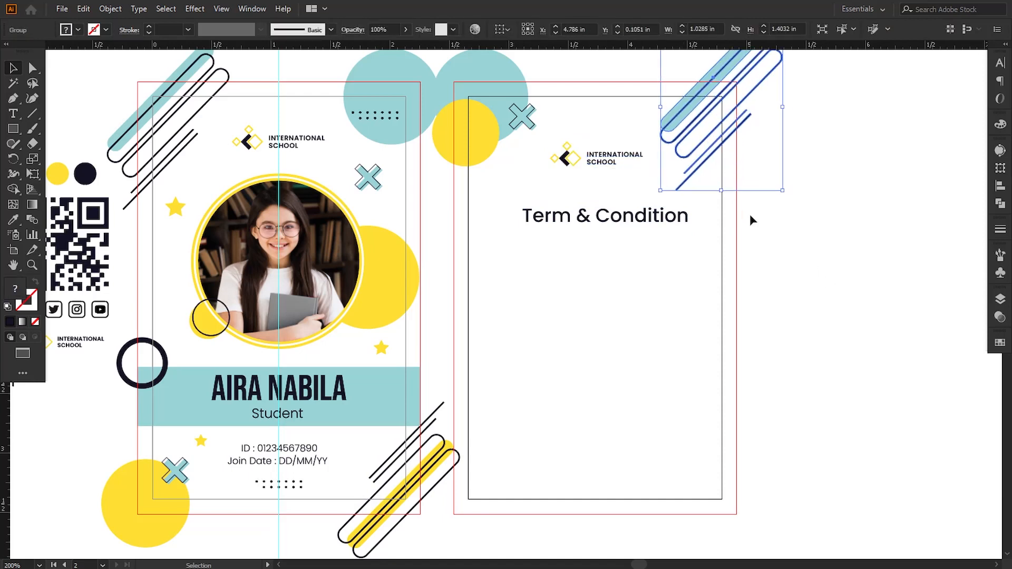
key(Down)
click(760, 249)
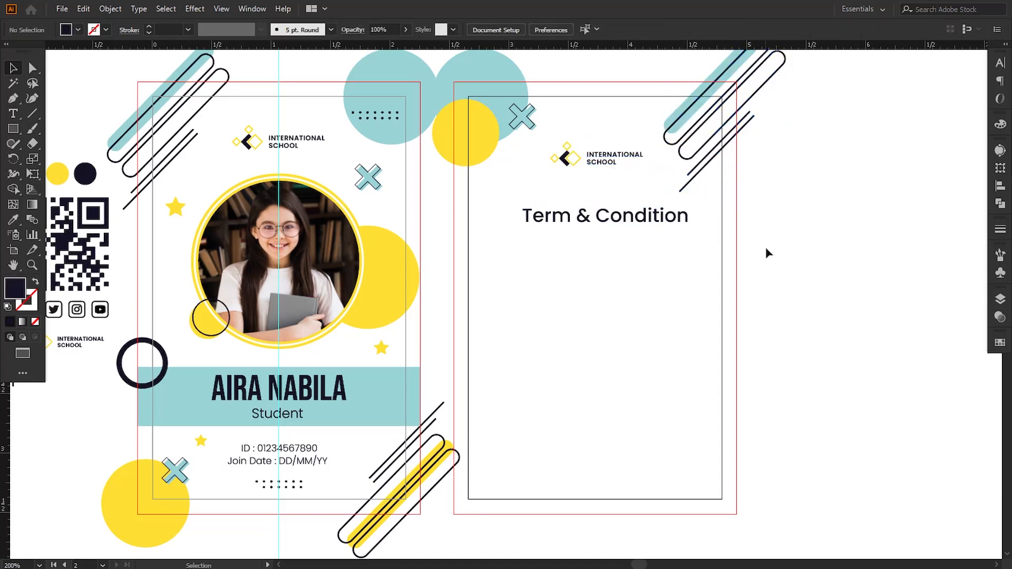
click(612, 162)
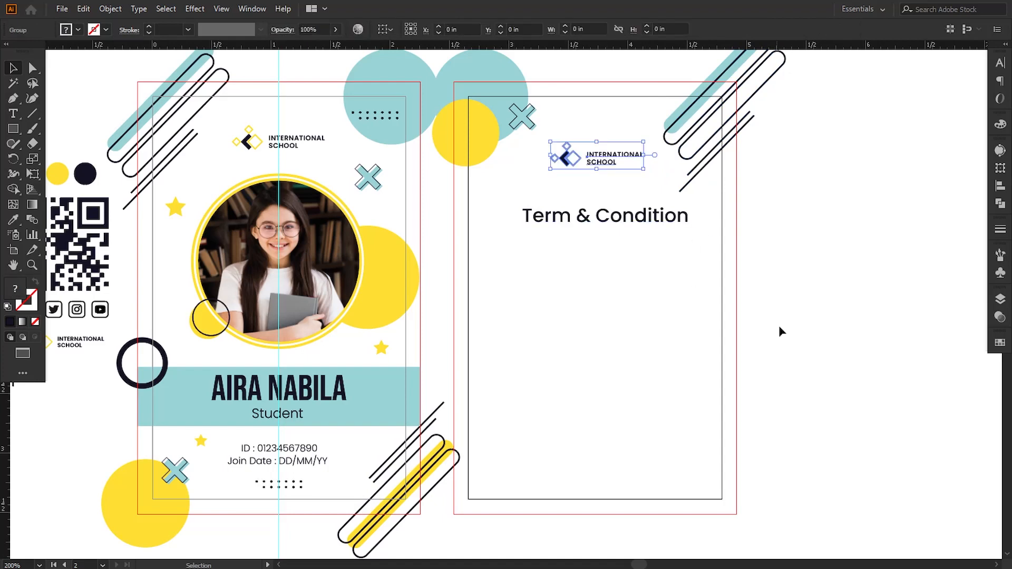
click(814, 323)
drag(791, 320, 775, 318)
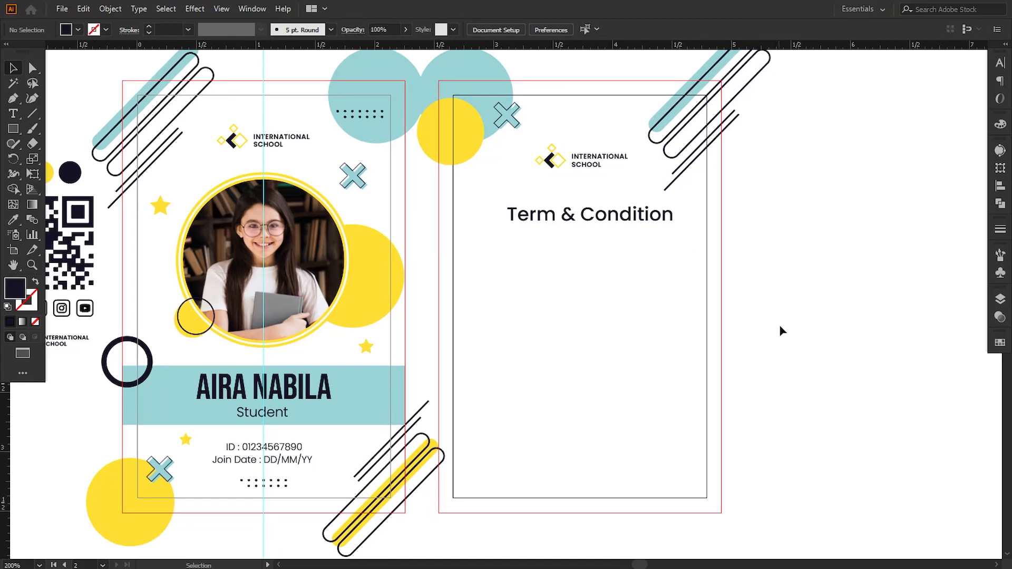
drag(543, 320, 581, 311)
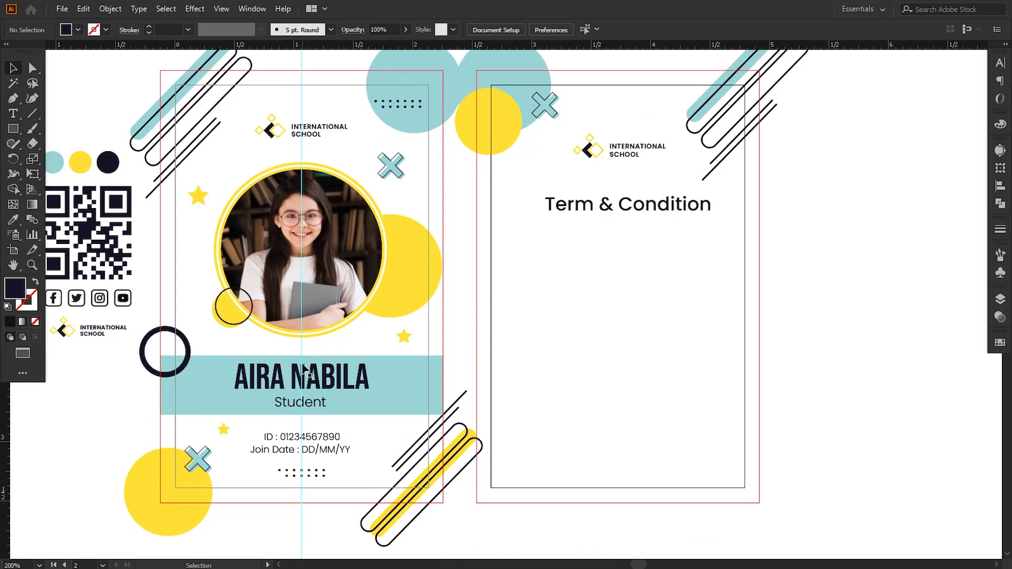
Add a center-aligned block of 5 pt placeholder paragraph text beneath the "Term & Condition" heading, nearly as wide as the inner margin.
click(11, 117)
double_click(695, 29)
text(5)
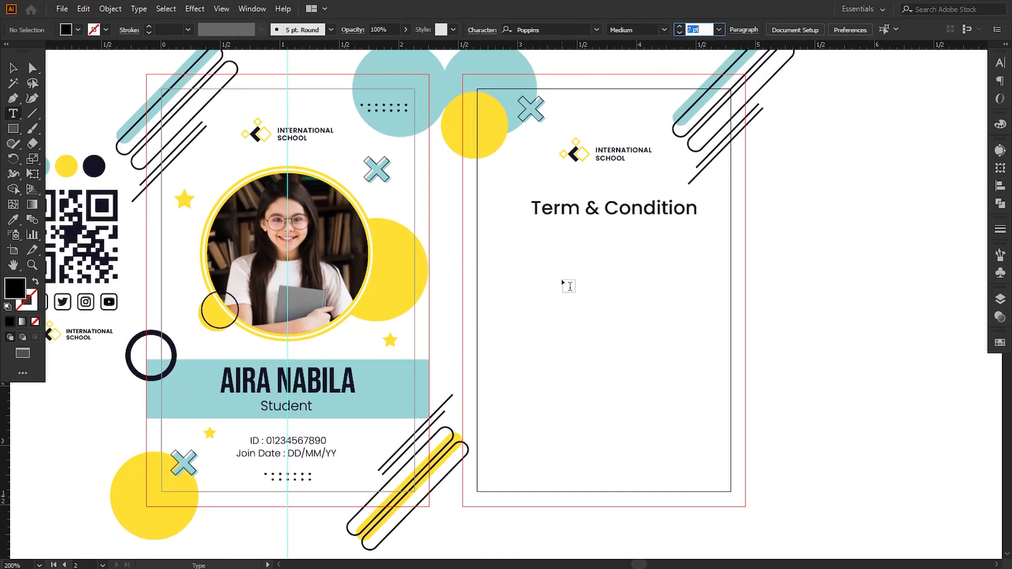
drag(507, 230, 707, 338)
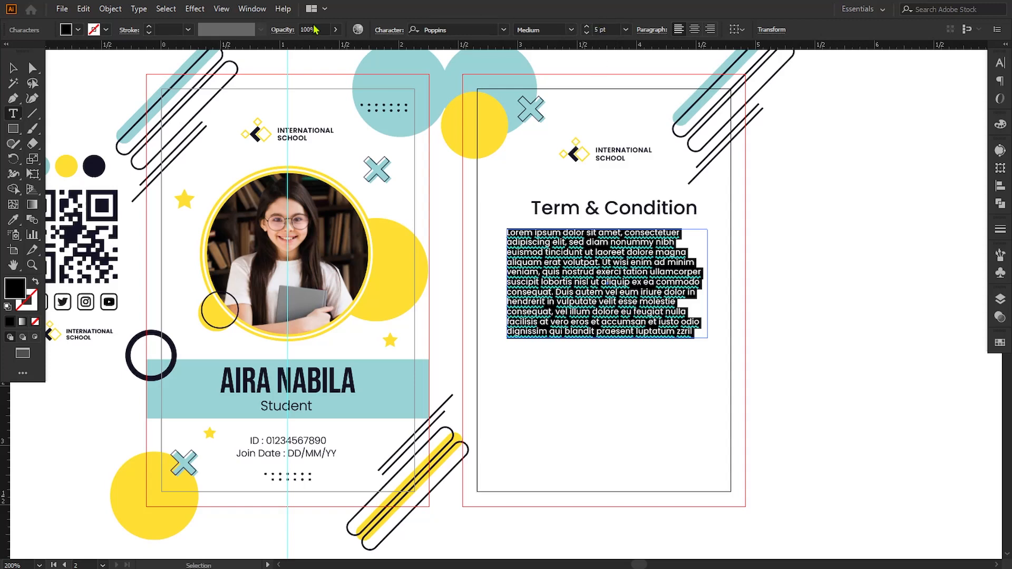
key(Escape)
click(694, 30)
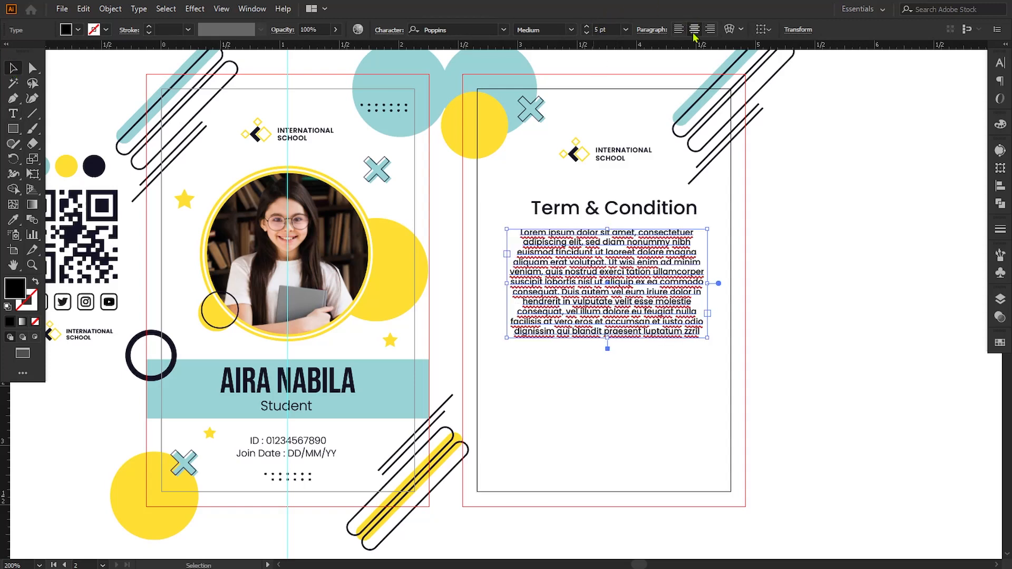
Shorten the placeholder paragraph by deleting everything after the word "aliquip".
double_click(582, 266)
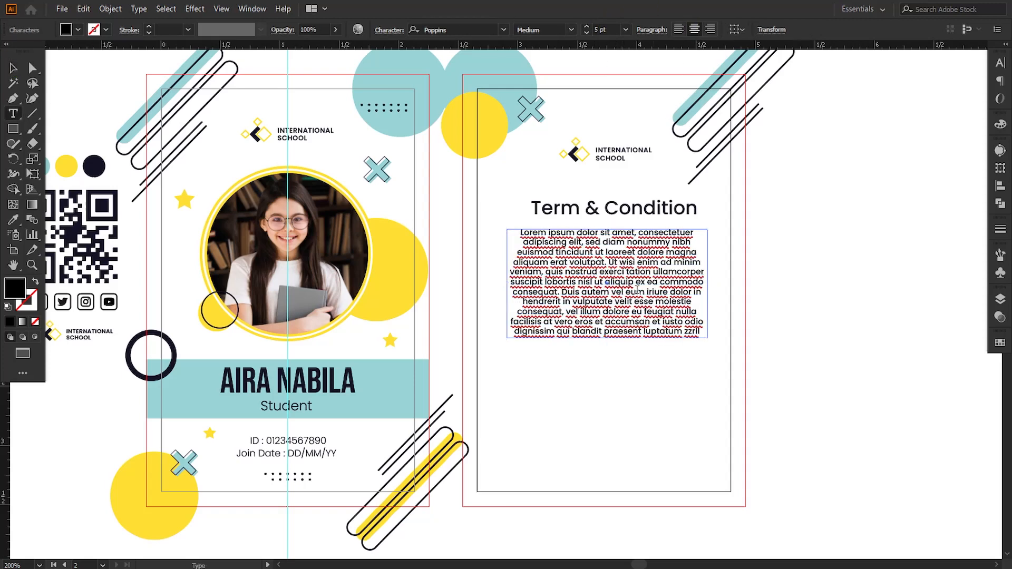
drag(640, 283, 733, 361)
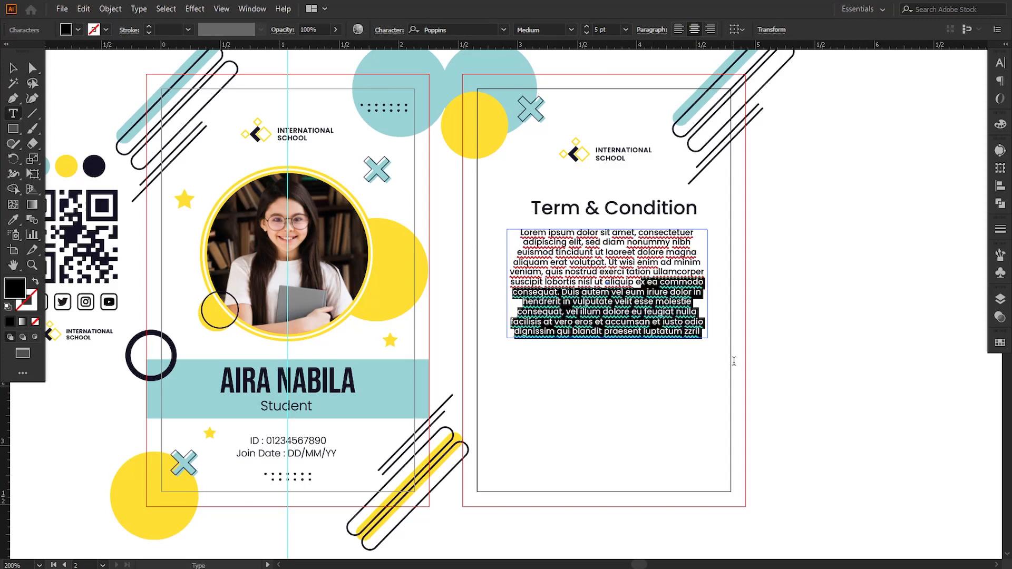
key(BackSpace)
key(BackSpace)
key(BackSpace)
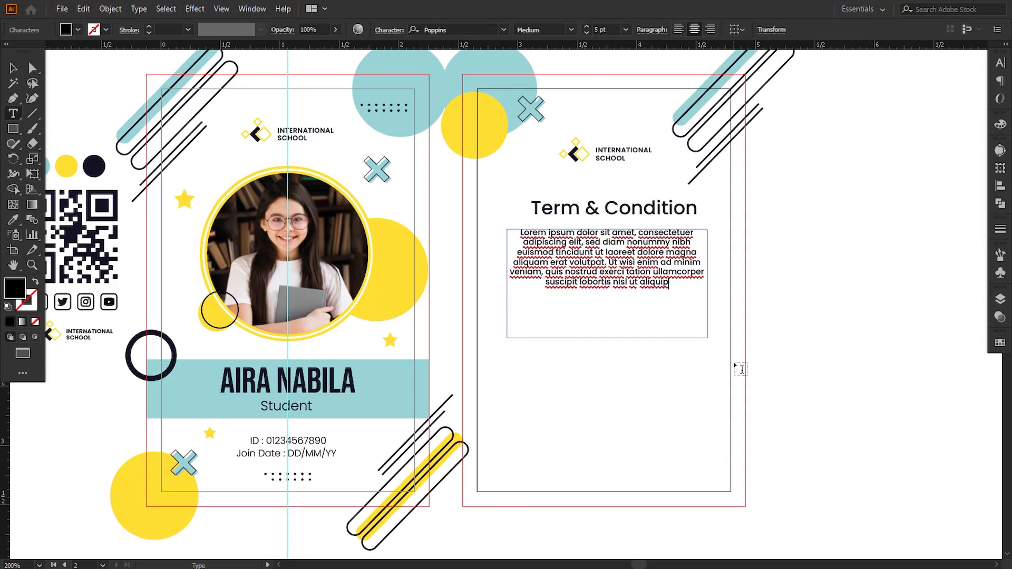
Set the leading of the placeholder paragraph on the back card to 9 pt.
click(13, 68)
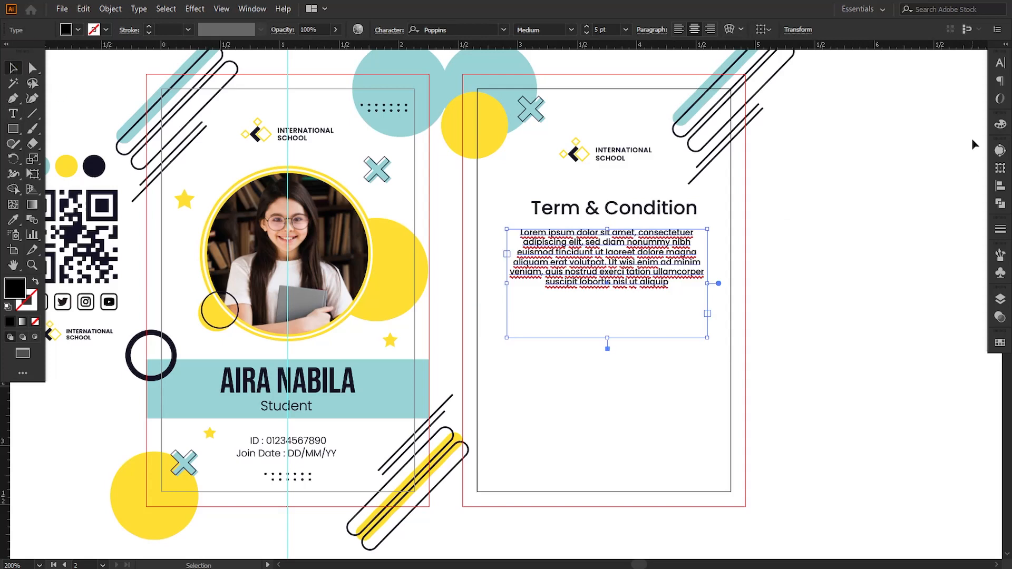
click(998, 68)
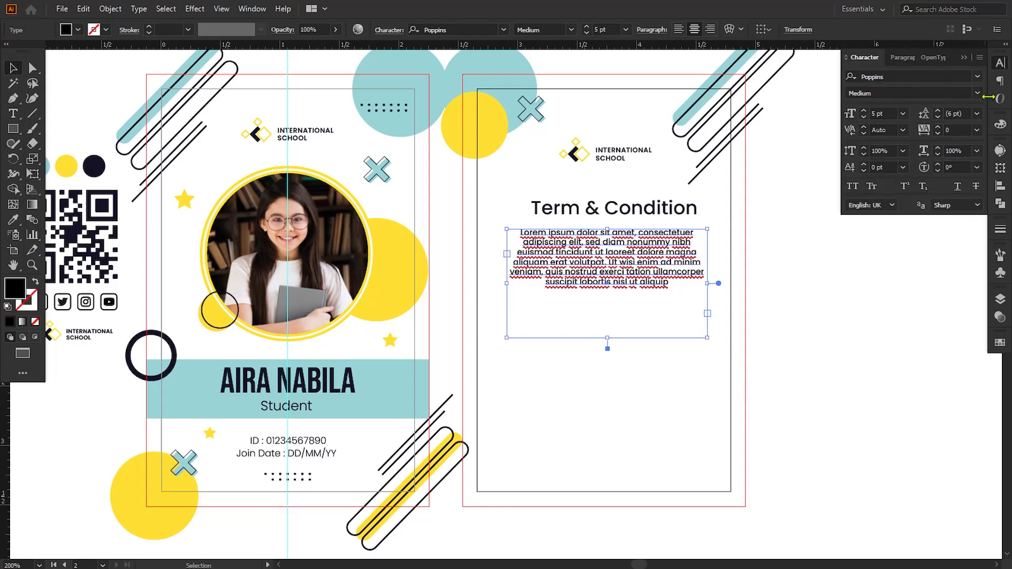
click(939, 111)
click(938, 111)
click(939, 111)
click(939, 111)
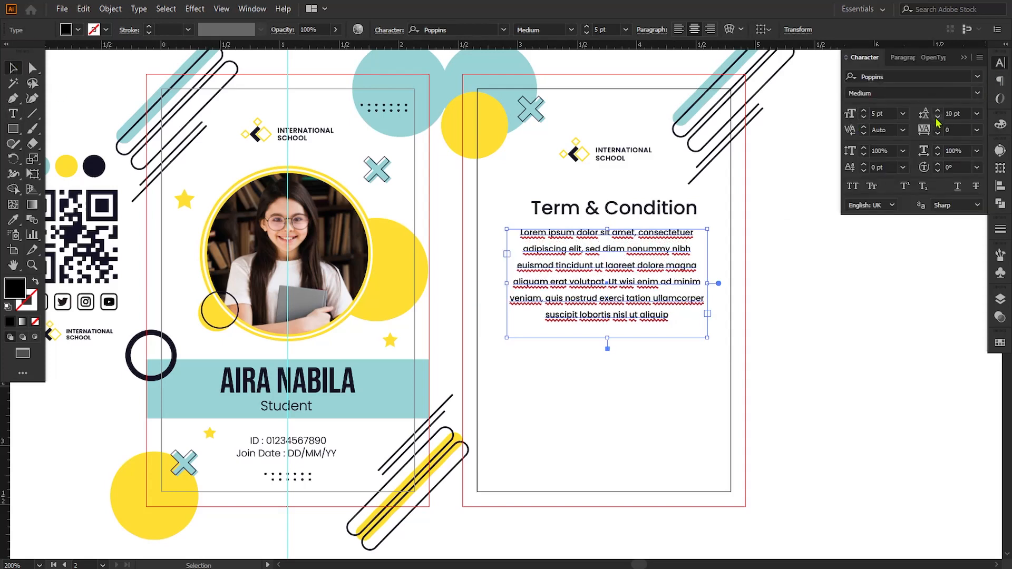
click(938, 117)
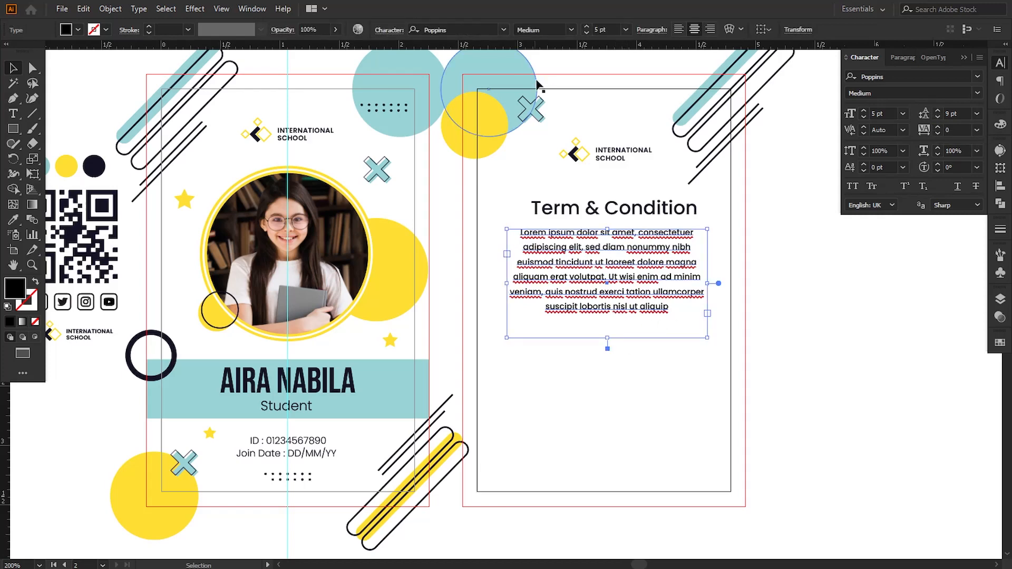
Set the placeholder paragraph's font to Poppins Regular at 5 pt.
click(462, 30)
text(po)
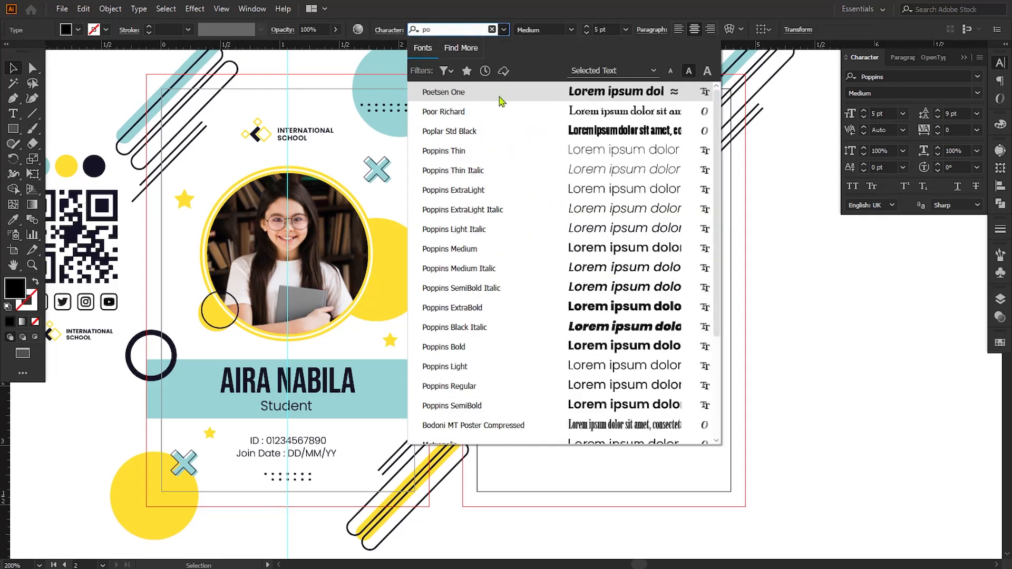
click(464, 386)
drag(599, 29, 582, 40)
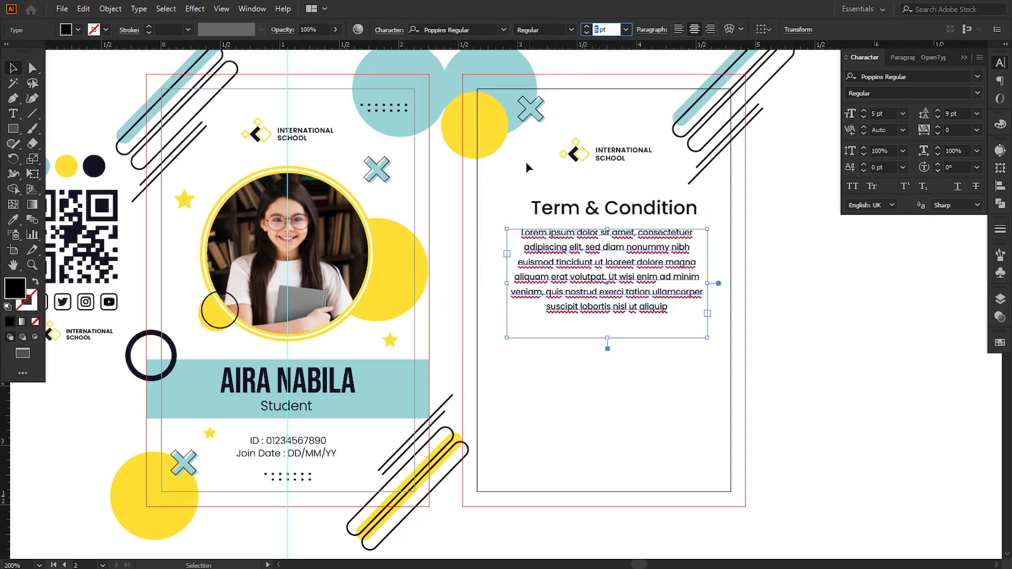
key(Down)
key(Up)
Shorten the placeholder paragraph by deleting everything from "ullamcorper" to the end.
double_click(642, 288)
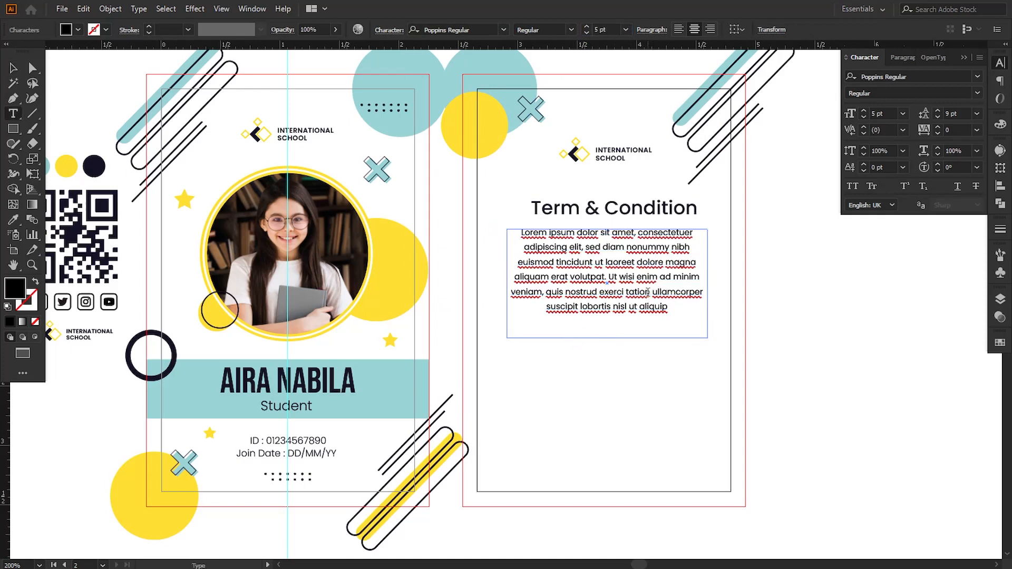
drag(656, 292, 703, 330)
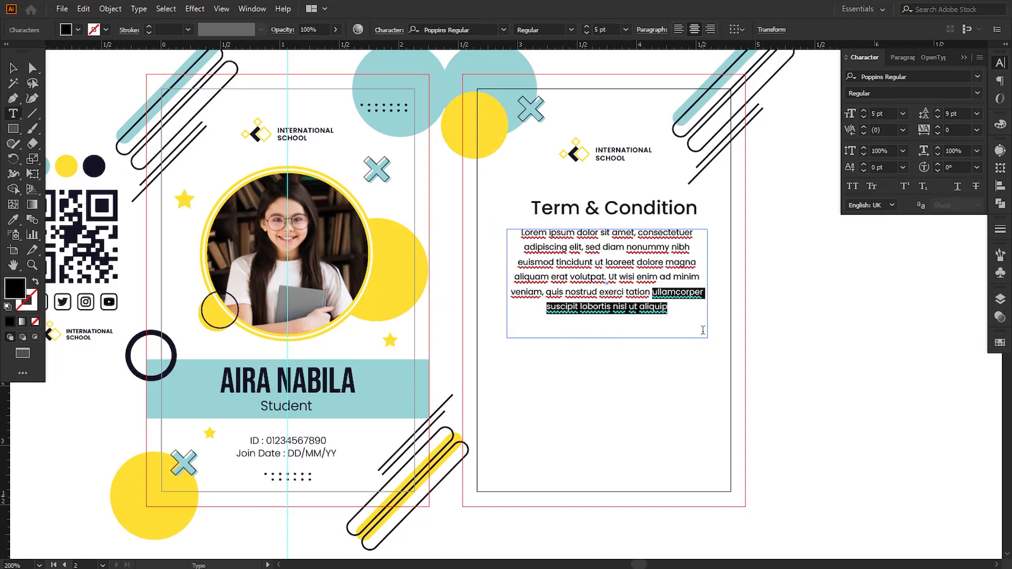
key(BackSpace)
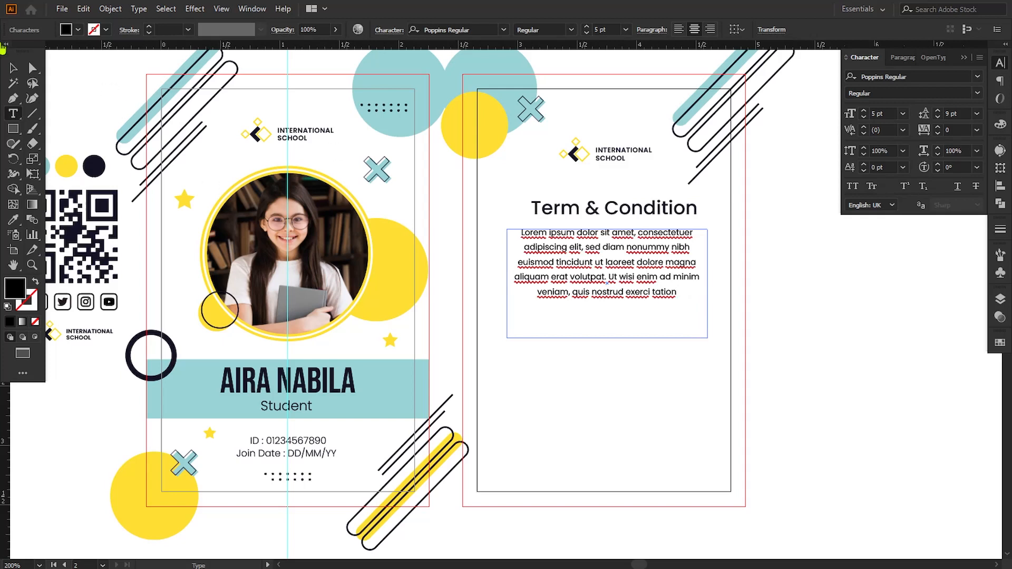
key(Escape)
click(798, 423)
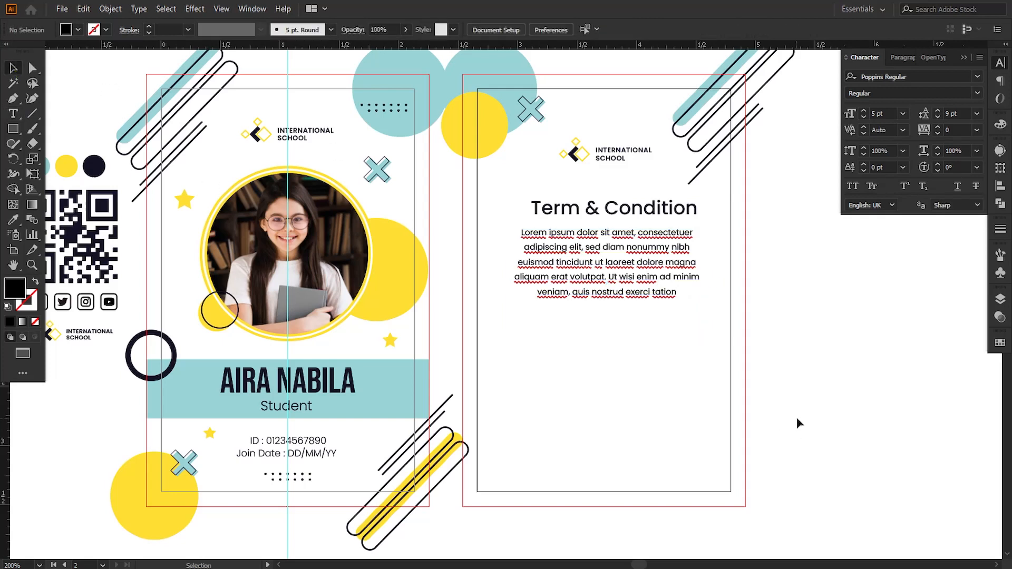
Nudge the placeholder paragraph slightly down, away from the "Term & Condition" heading.
click(646, 303)
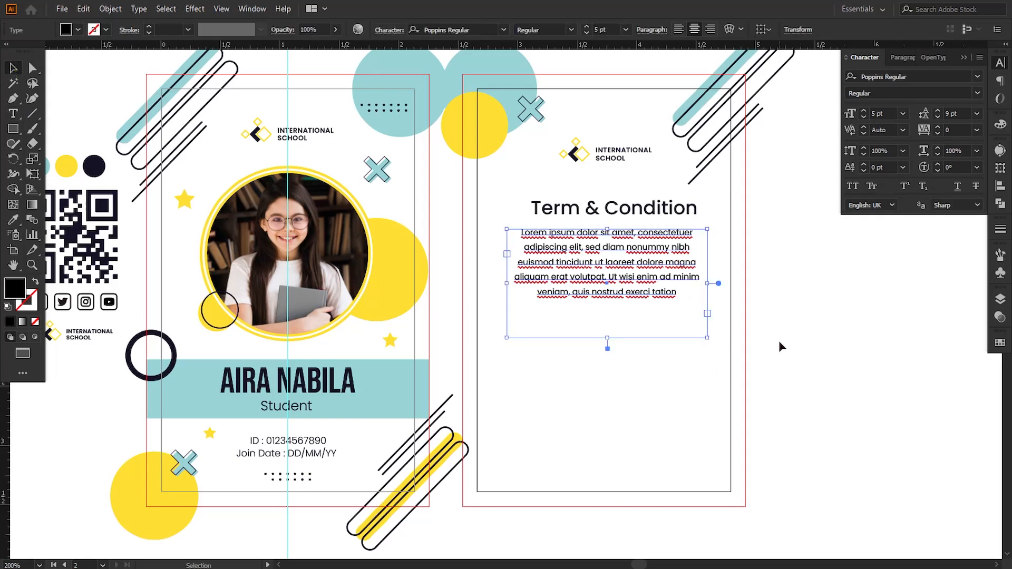
key(Down)
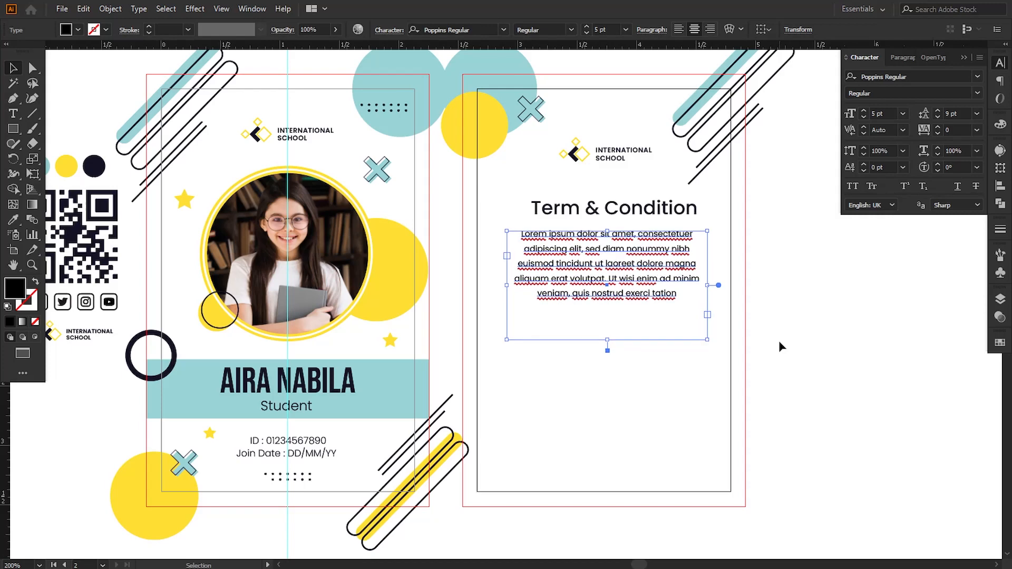
key(Up)
key(Down)
click(780, 340)
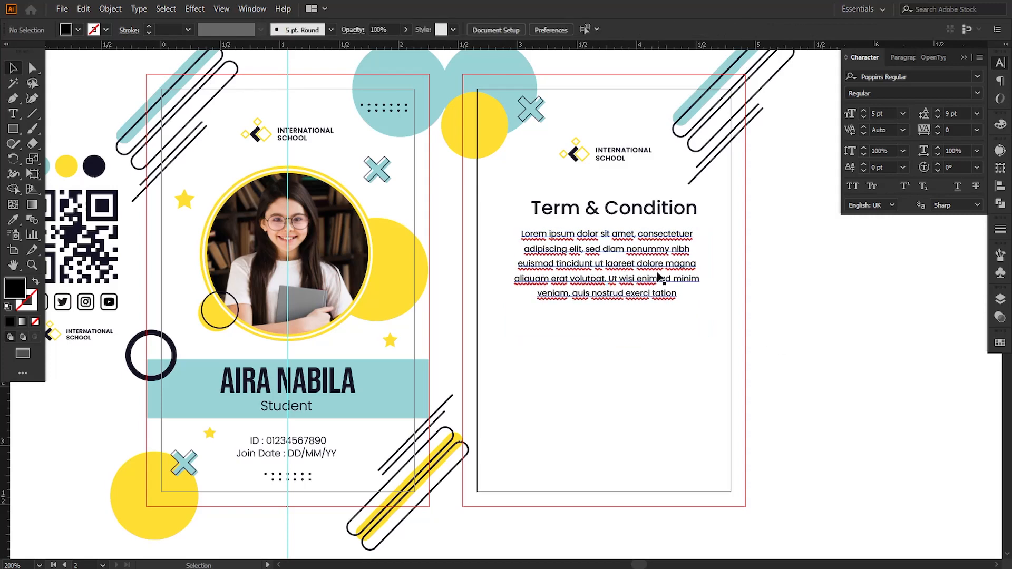
Move the QR code from beside the front card to just beneath the placeholder paragraph on the back card.
drag(642, 360, 637, 358)
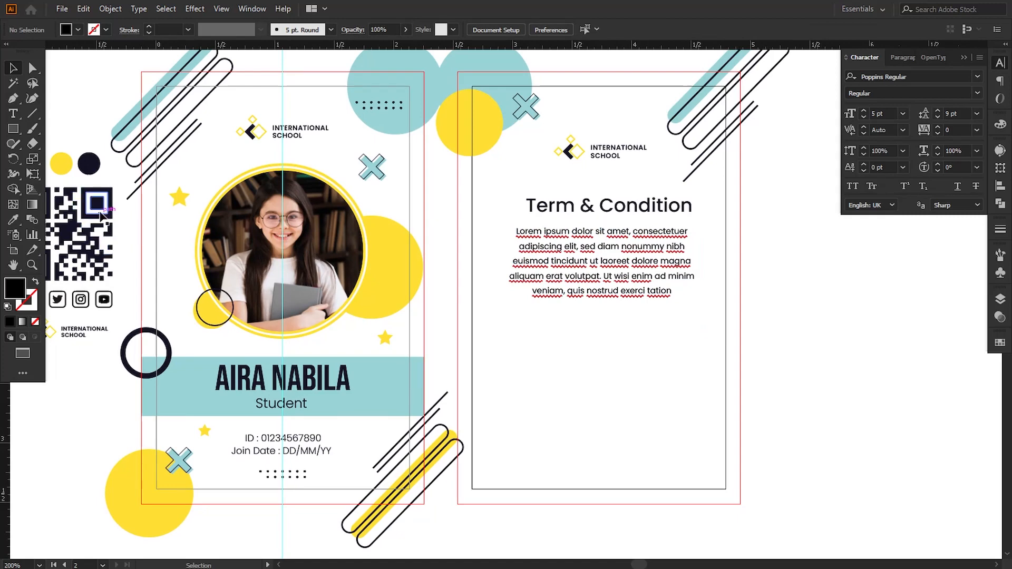
drag(107, 217, 615, 347)
click(786, 366)
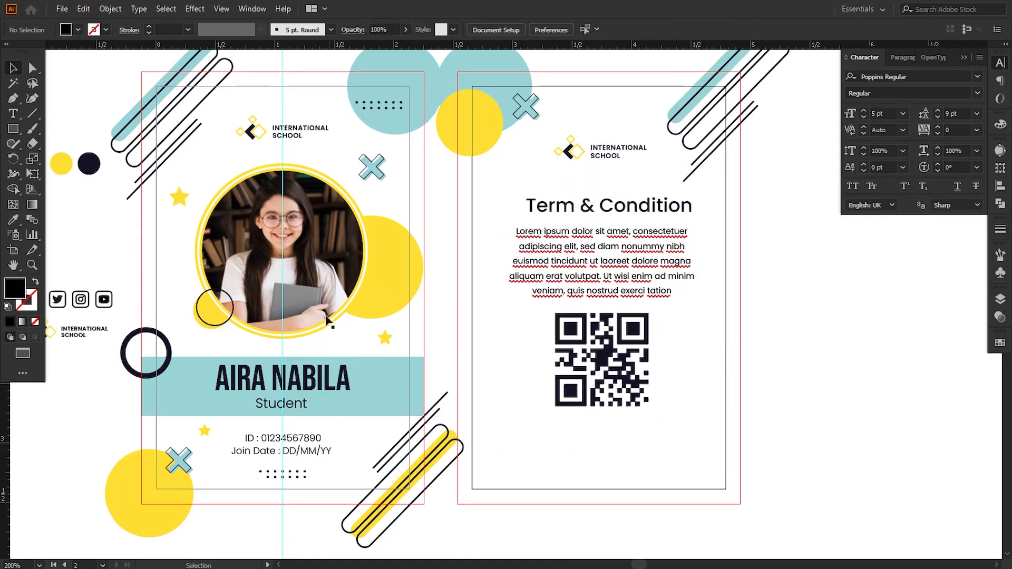
Draw a 2.38 × 3.64 in rectangle covering the back card to its bleed edges and send it behind the artwork.
drag(143, 261, 156, 254)
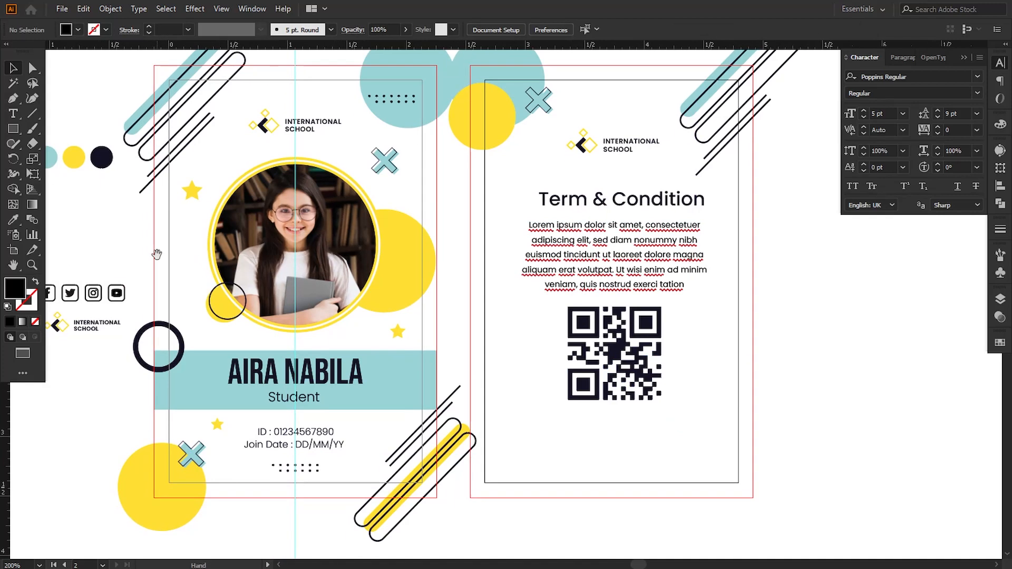
click(12, 130)
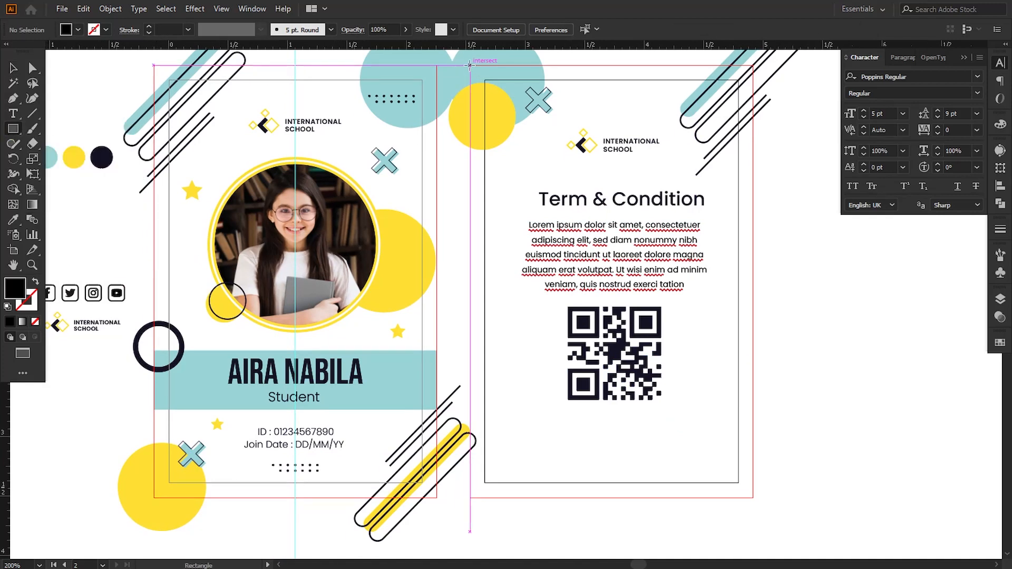
drag(470, 64, 753, 497)
right_click(615, 436)
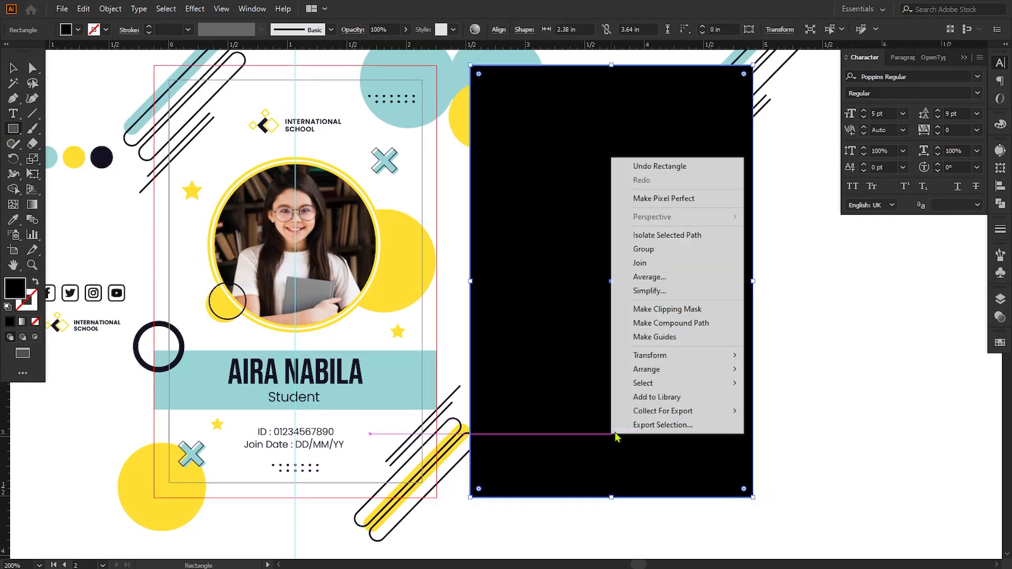
mouse_move(647, 369)
click(780, 411)
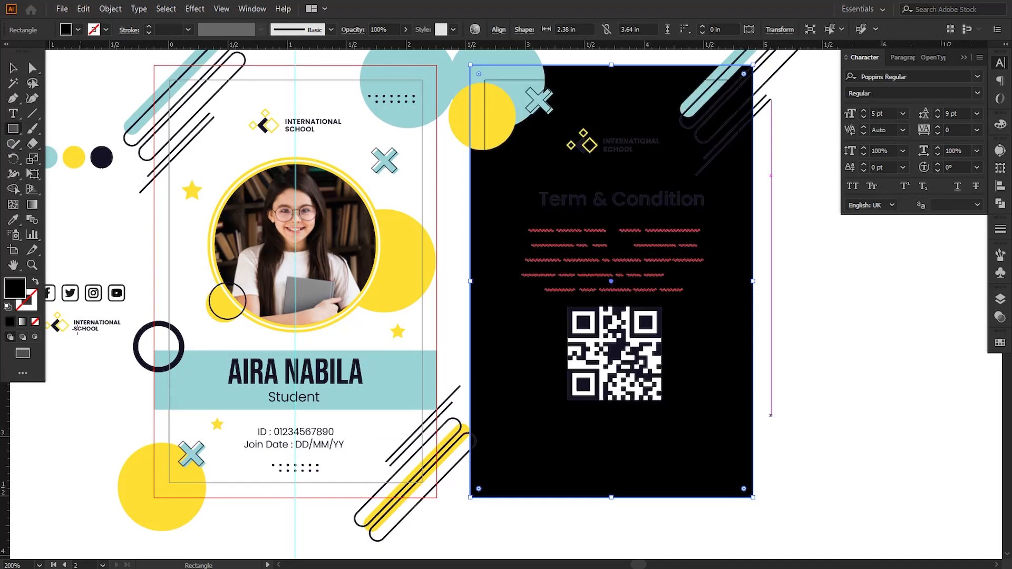
Fill the back card's background rectangle with white, ffffff.
double_click(18, 294)
text(ffffff)
click(851, 330)
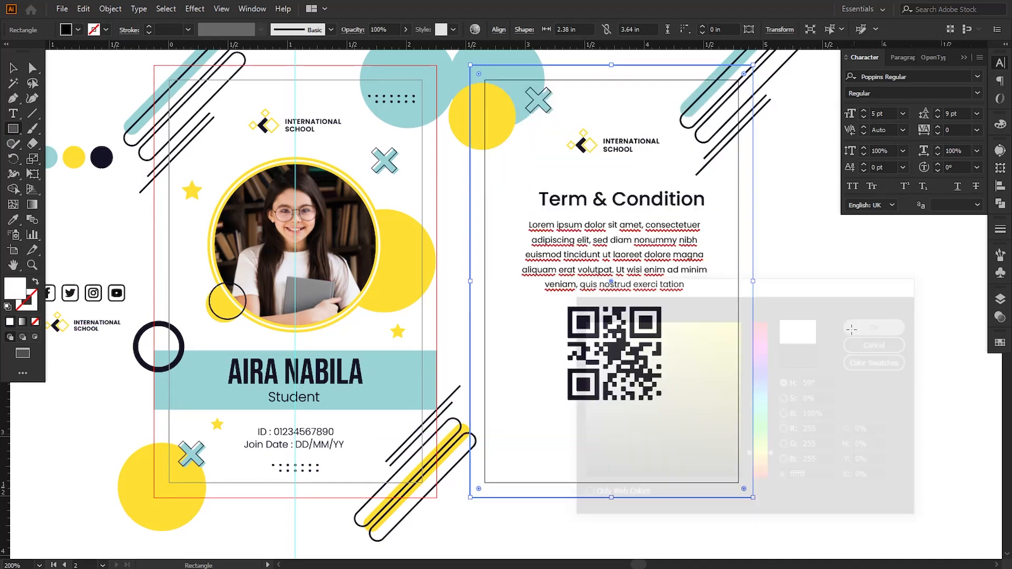
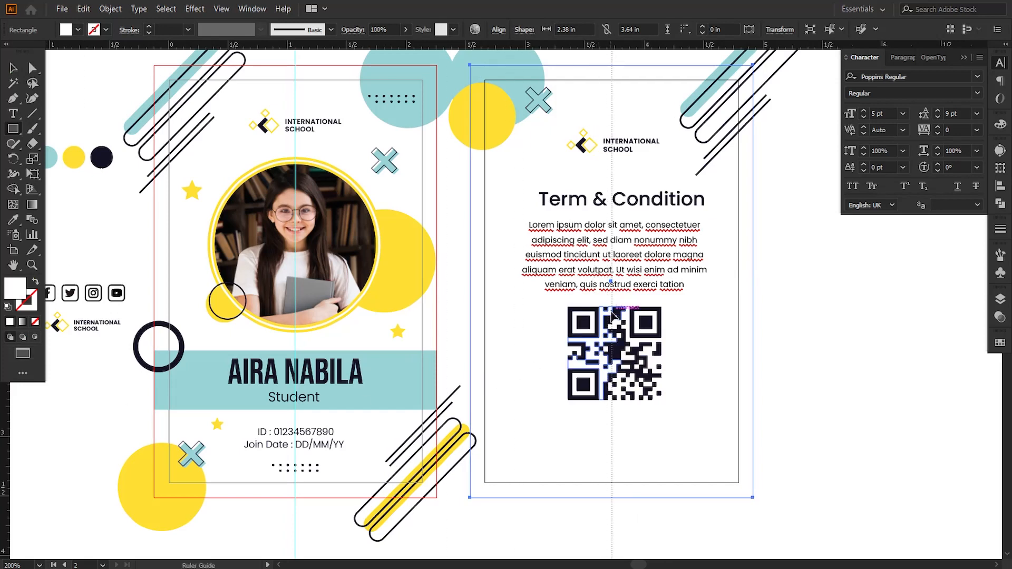
Place a vertical guide through the middle of the back card and centre the QR code on it.
click(642, 365)
click(496, 302)
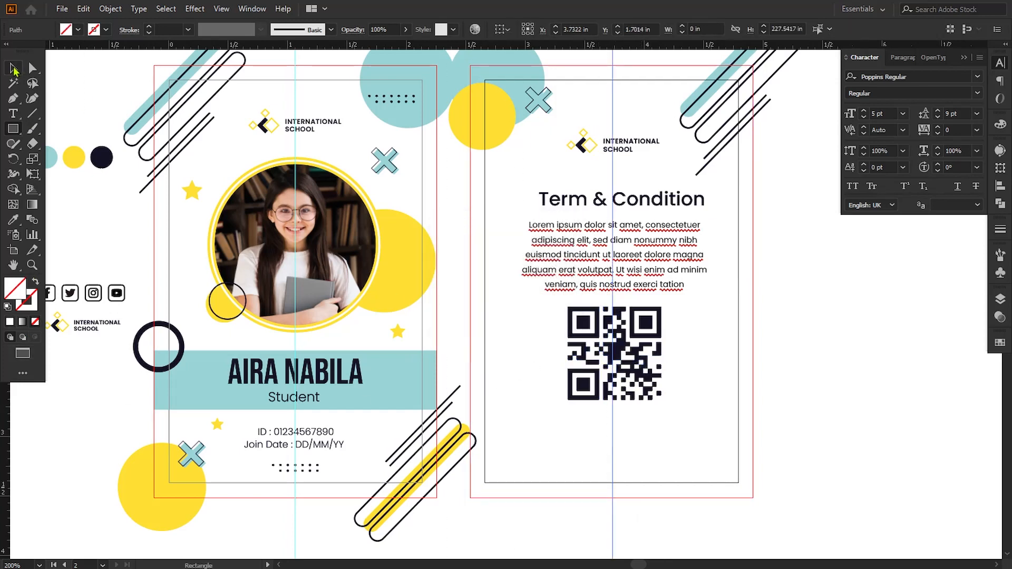
key(v)
click(635, 373)
click(760, 365)
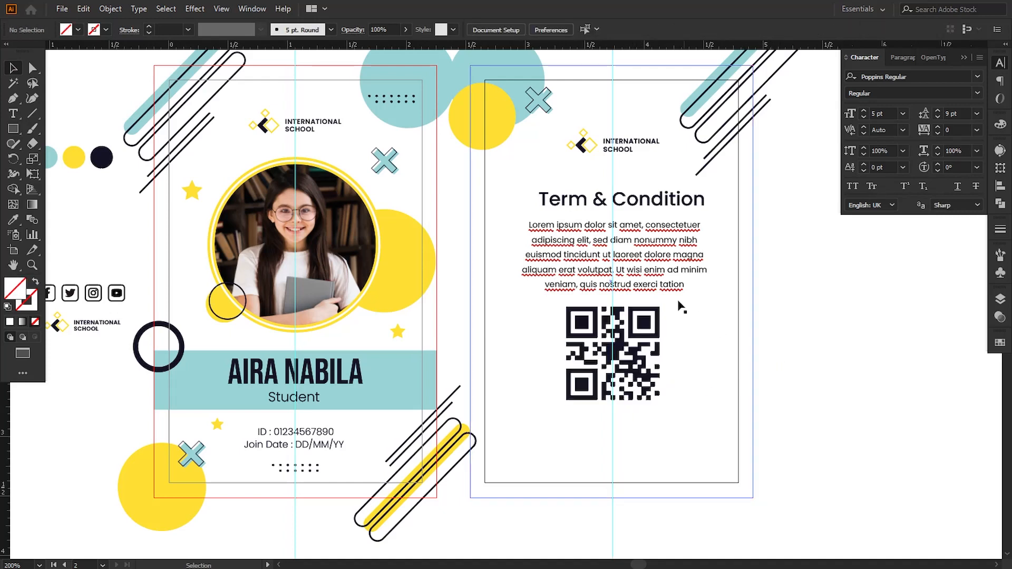
Nudge the placeholder paragraph and the "Term & Condition" heading left to centre them on the back card's guide.
click(685, 306)
click(659, 200)
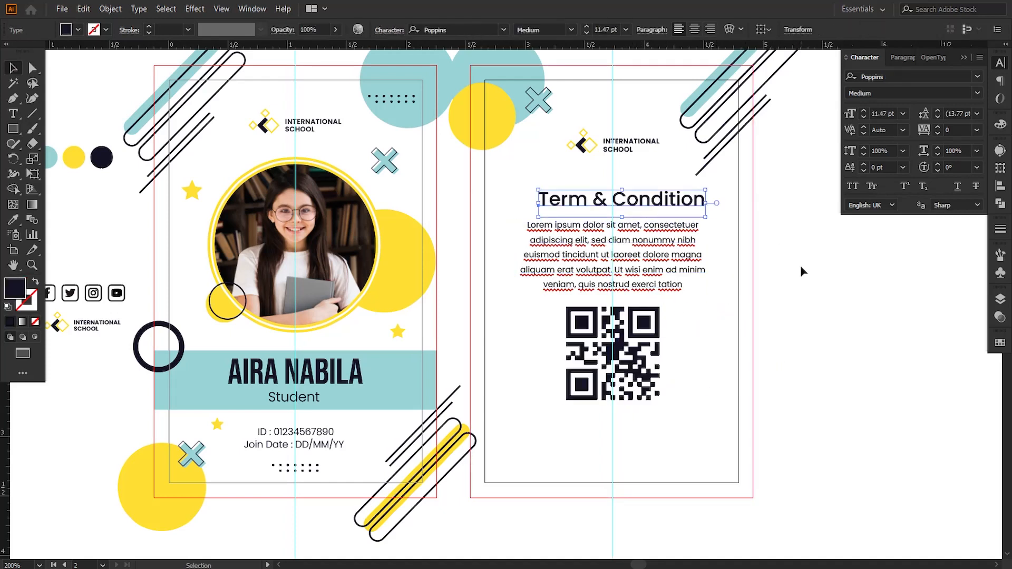
key(Left)
key(Left)
key(Left)
click(783, 289)
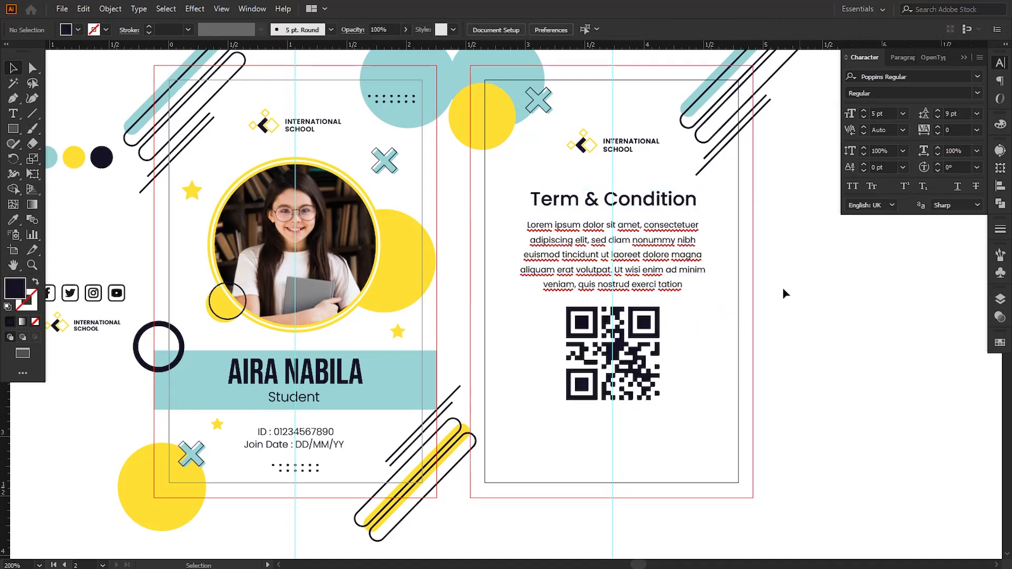
click(641, 152)
click(778, 286)
key(space)
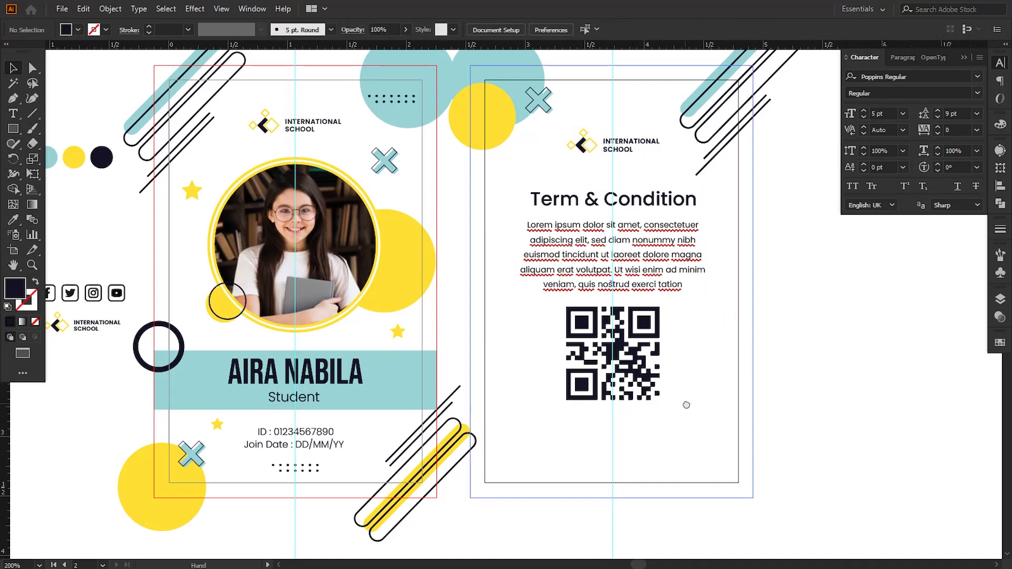
drag(687, 405, 689, 372)
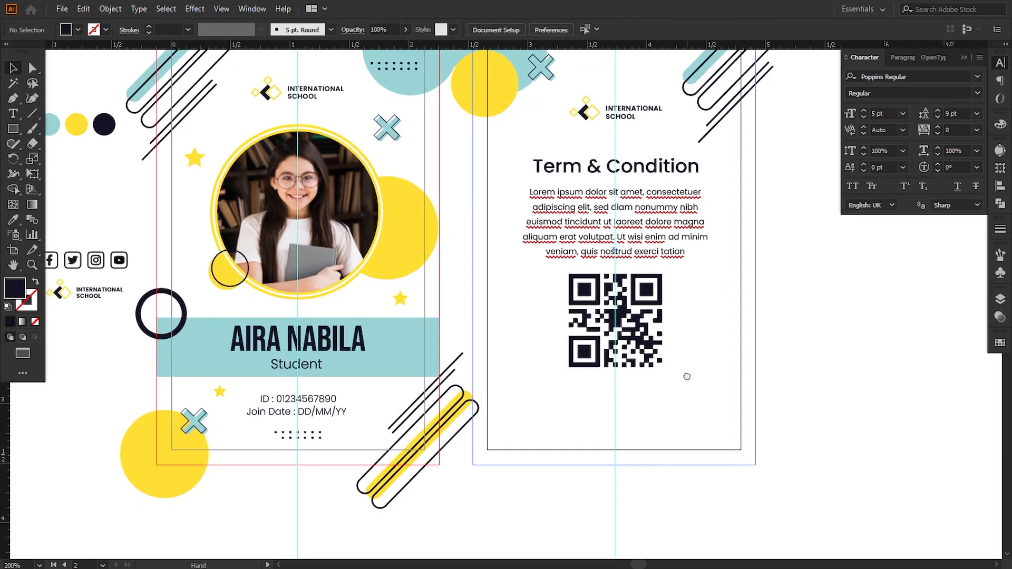
click(13, 114)
click(616, 391)
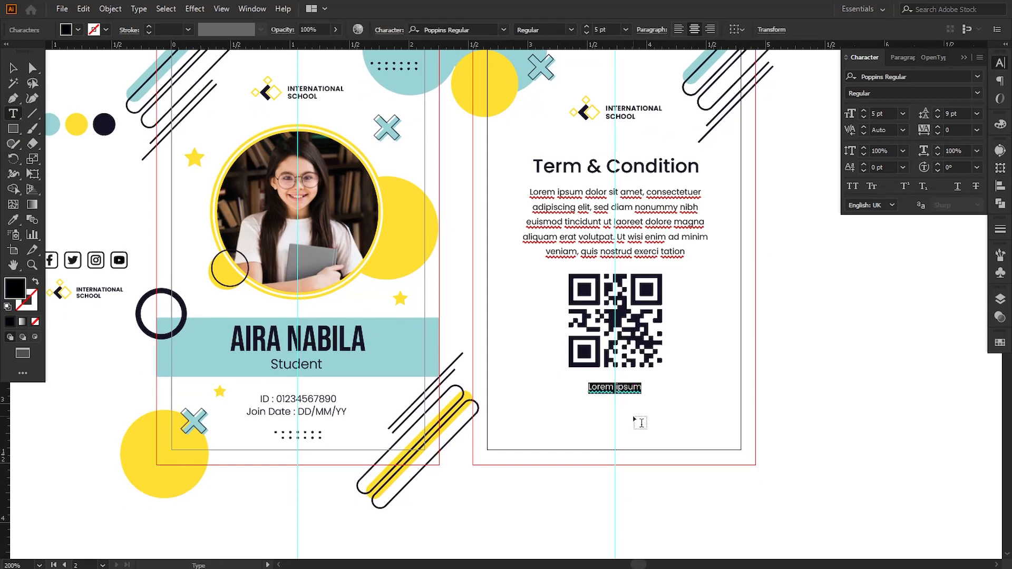
text(www)
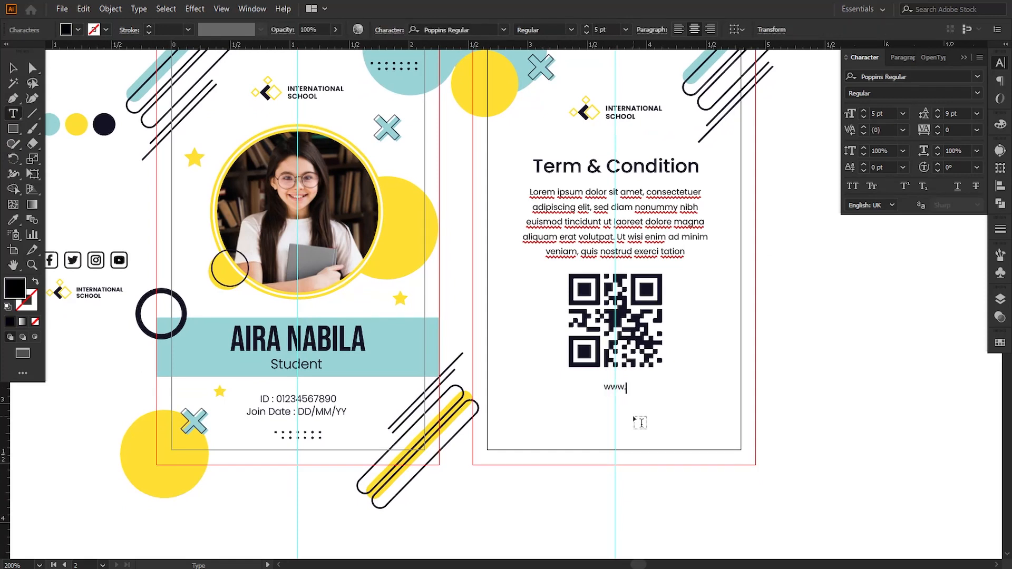
text(.yourwebsite.com)
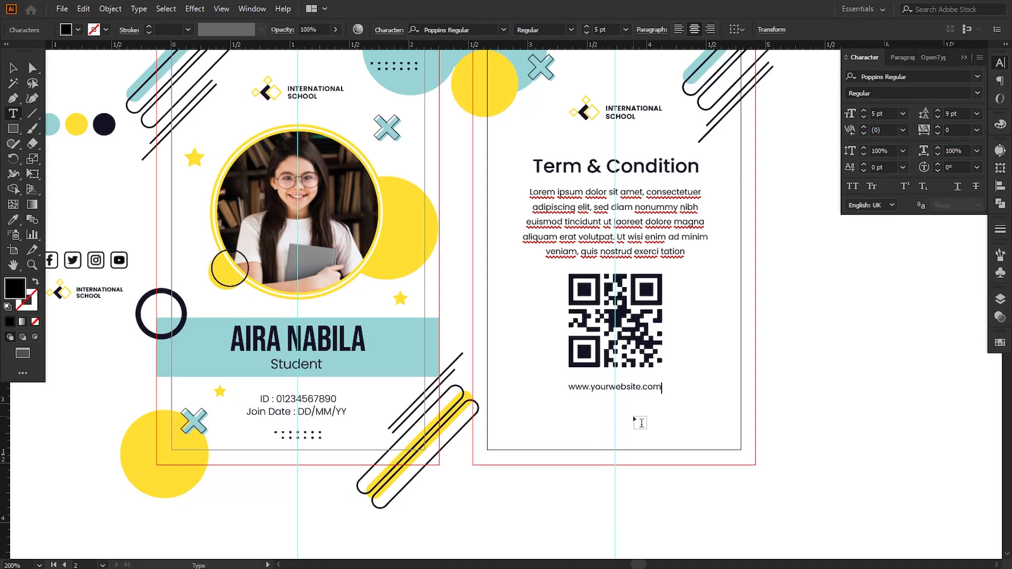
click(14, 68)
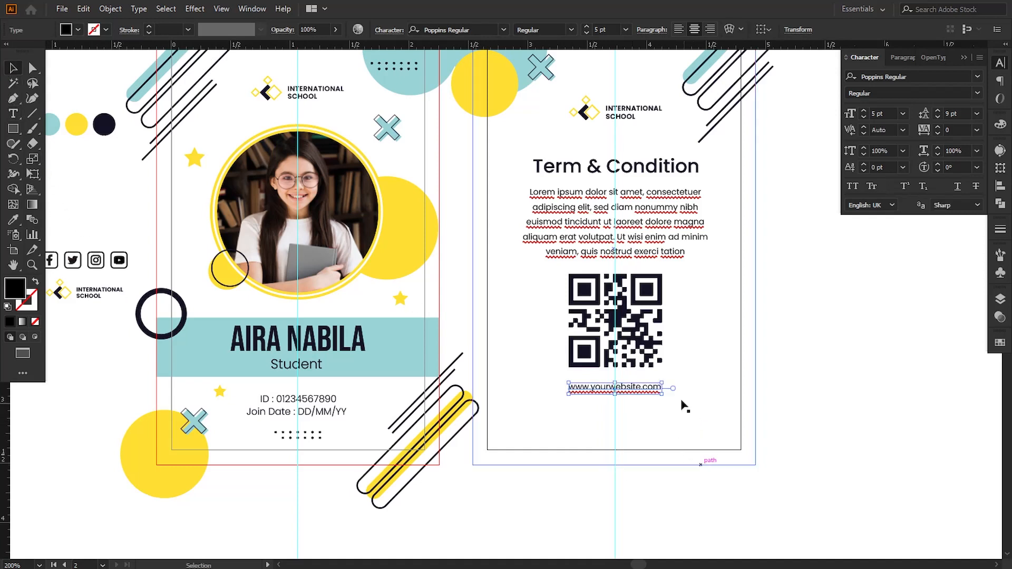
drag(667, 395, 676, 398)
click(801, 401)
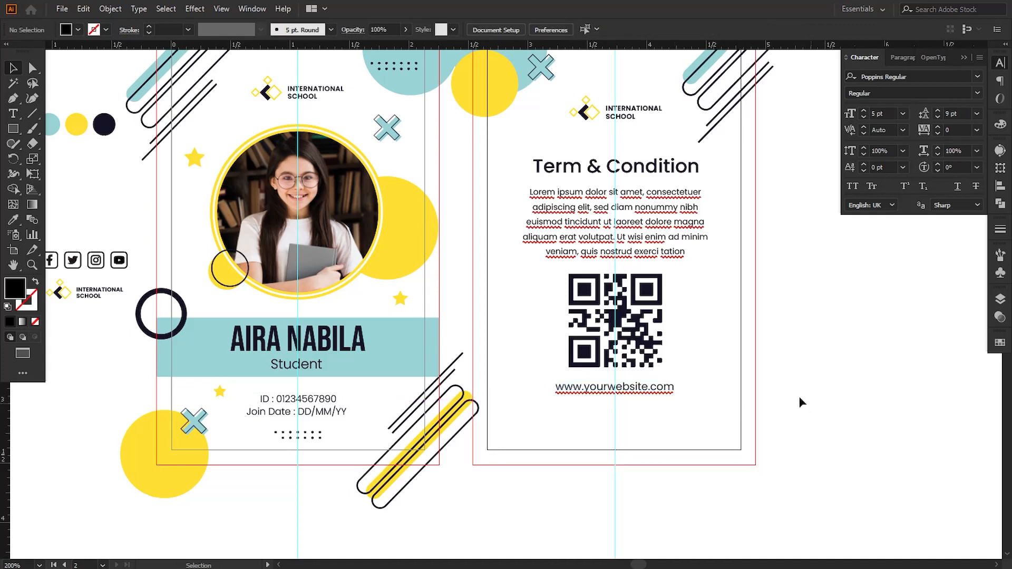
Move the group of four social media icons beneath the website address, centred on the guide at about Y 3.05 in.
drag(119, 260, 649, 410)
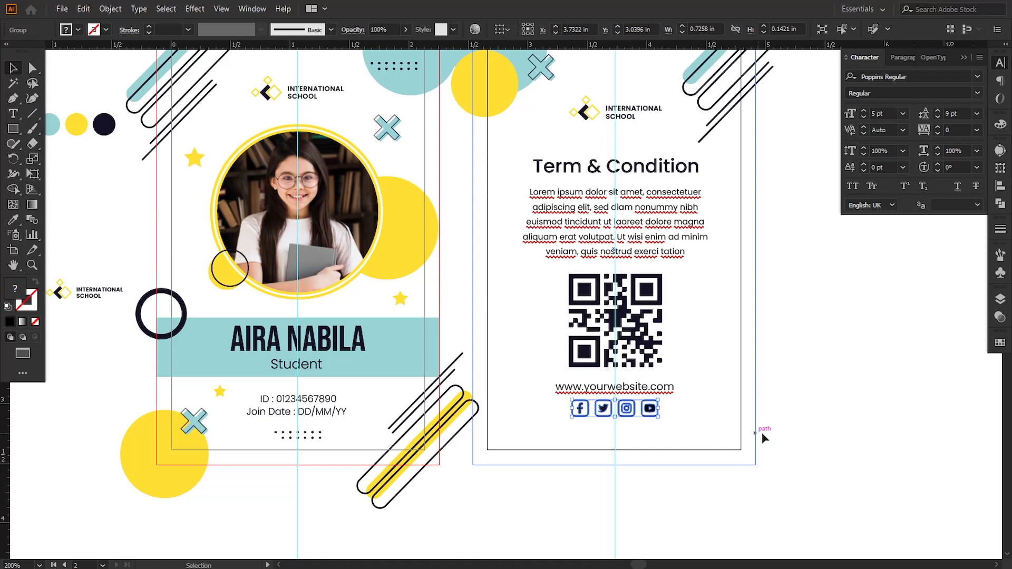
key(Down)
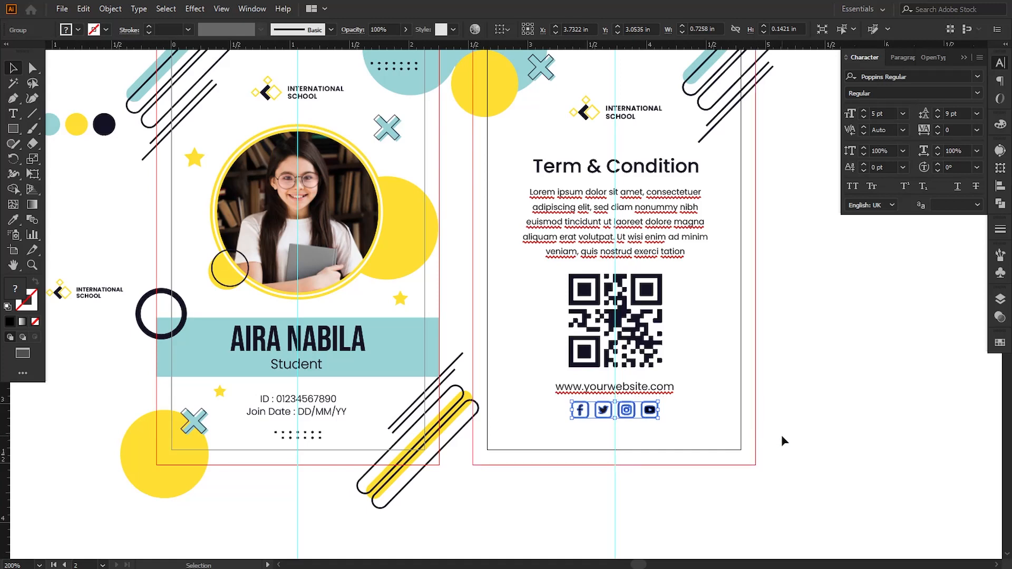
click(782, 437)
drag(724, 330, 708, 353)
click(629, 198)
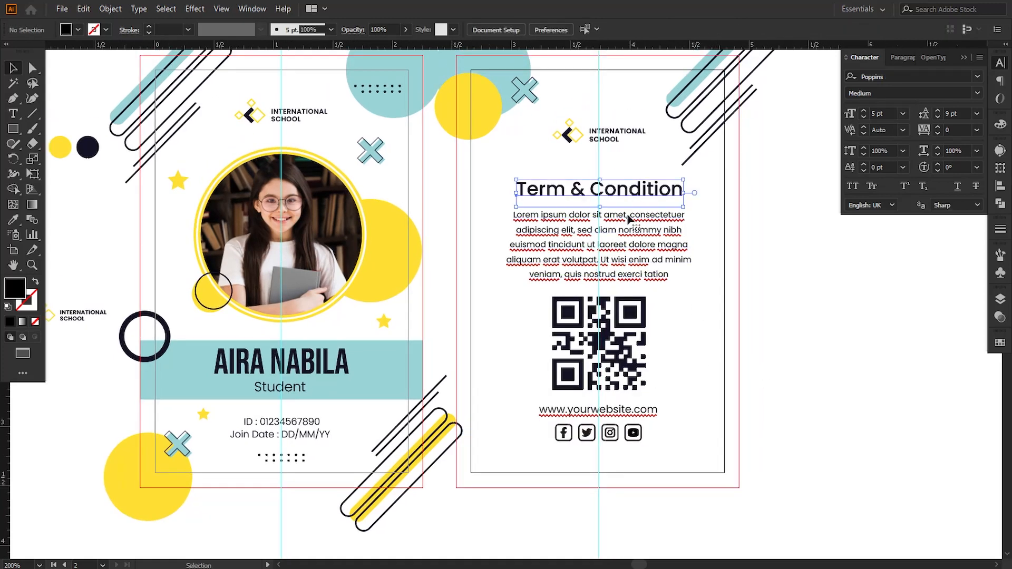
shift+click(628, 220)
shift+click(630, 311)
shift+click(627, 410)
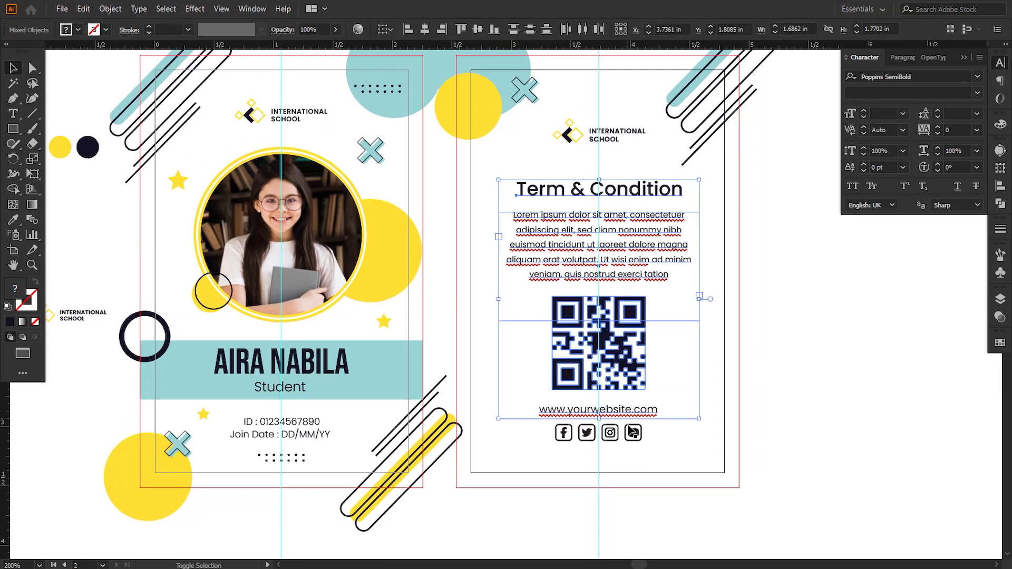
shift+click(633, 433)
click(617, 372)
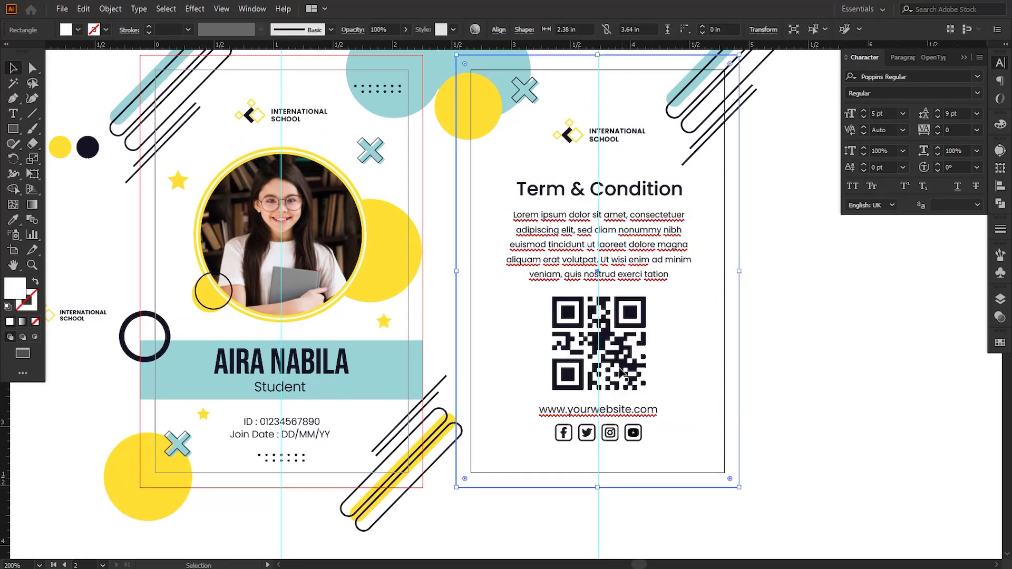
Shrink the QR code on the back card slightly around its centre.
click(628, 325)
mouse_move(645, 390)
mouse_down()
mouse_move(638, 381)
mouse_move(646, 390)
mouse_up()
click(811, 390)
click(635, 332)
Shift the back card's logo, heading, paragraph, QR code, website address and social icons slightly upward together.
click(630, 410)
shift+click(634, 431)
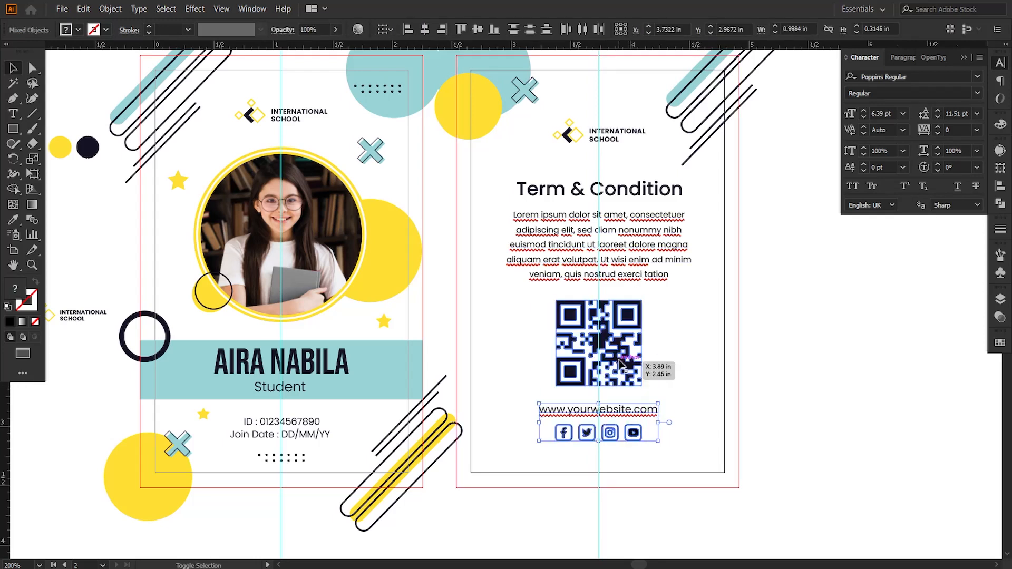
shift+click(624, 358)
shift+click(632, 263)
shift+click(624, 193)
shift+click(610, 140)
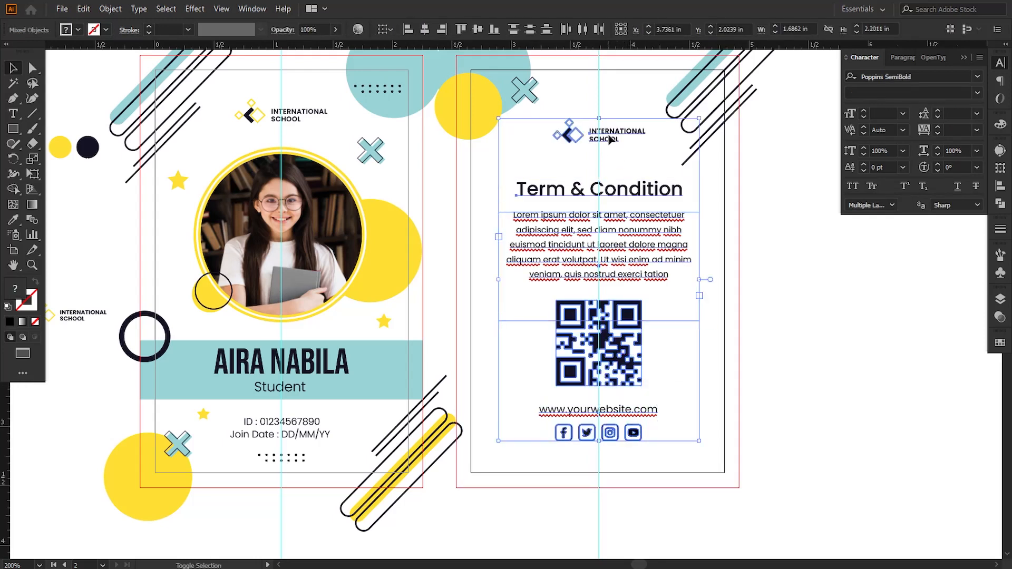
key(Up)
key(Up)
key(Up)
key(Up)
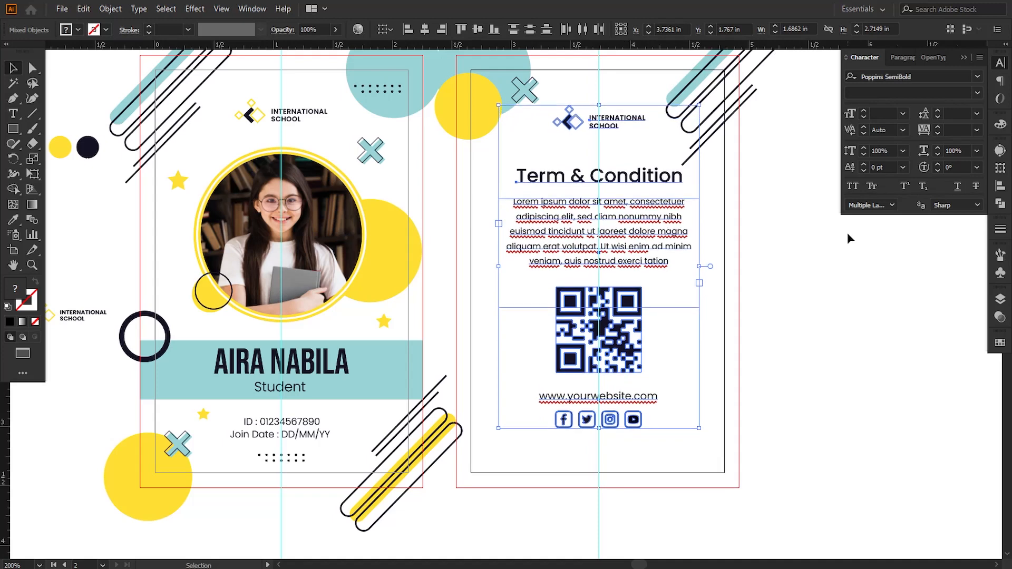
key(Down)
key(Down)
key(Down)
key(Down)
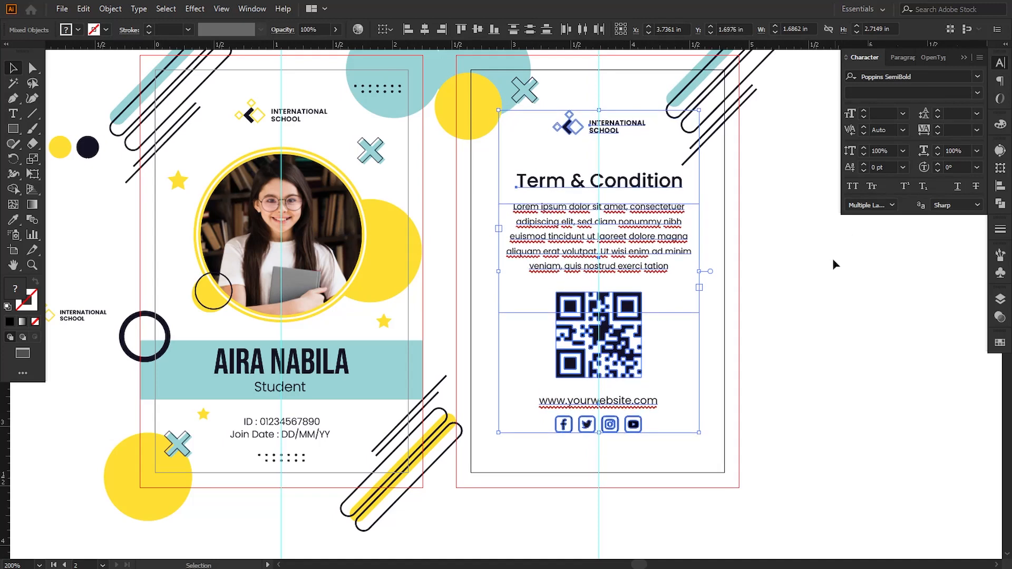
click(814, 407)
drag(814, 407, 815, 403)
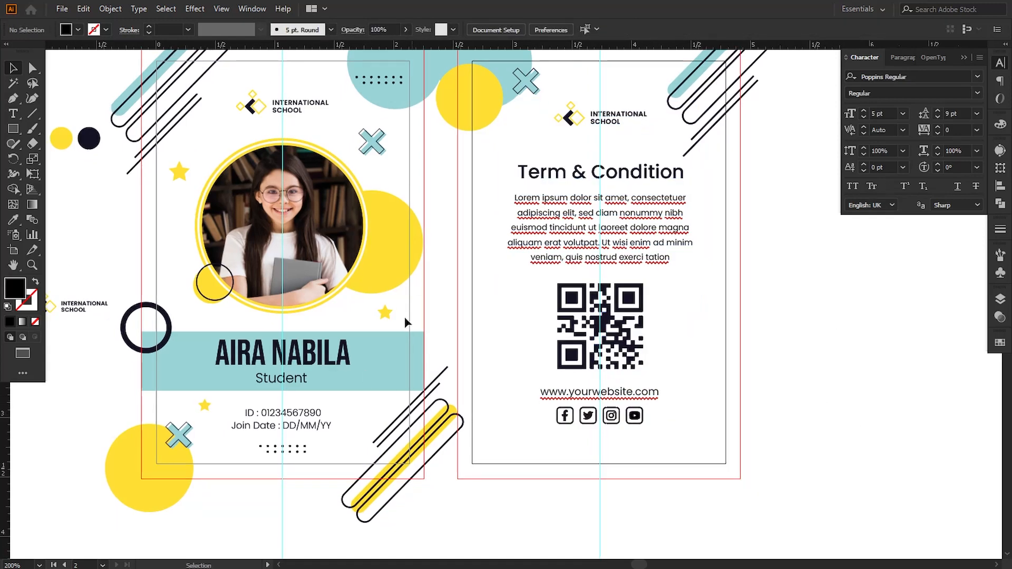
Group the yellow pill, outlined pills and thin lines at the front card's lower-right corner.
click(440, 380)
shift+click(443, 420)
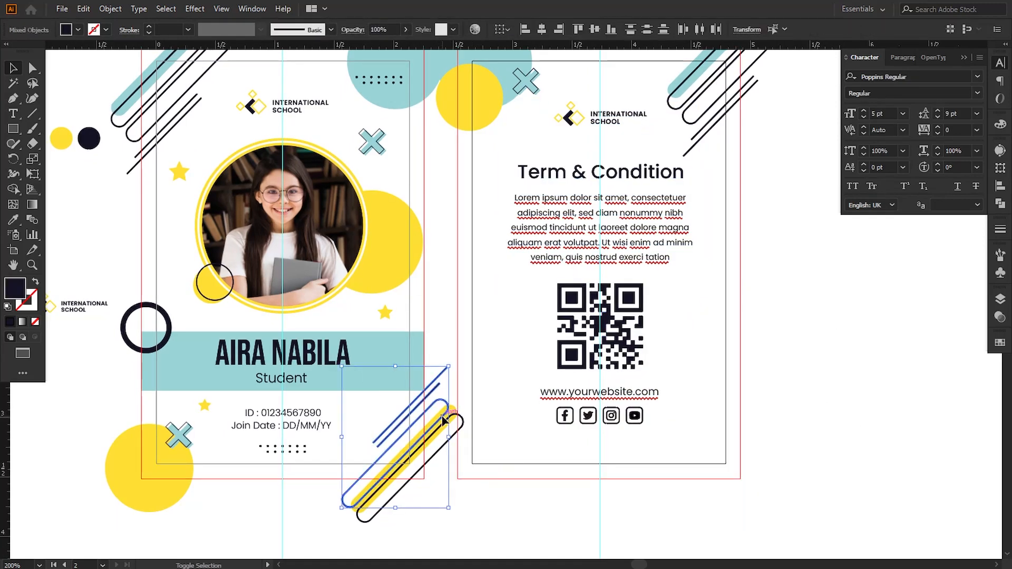
shift+click(457, 438)
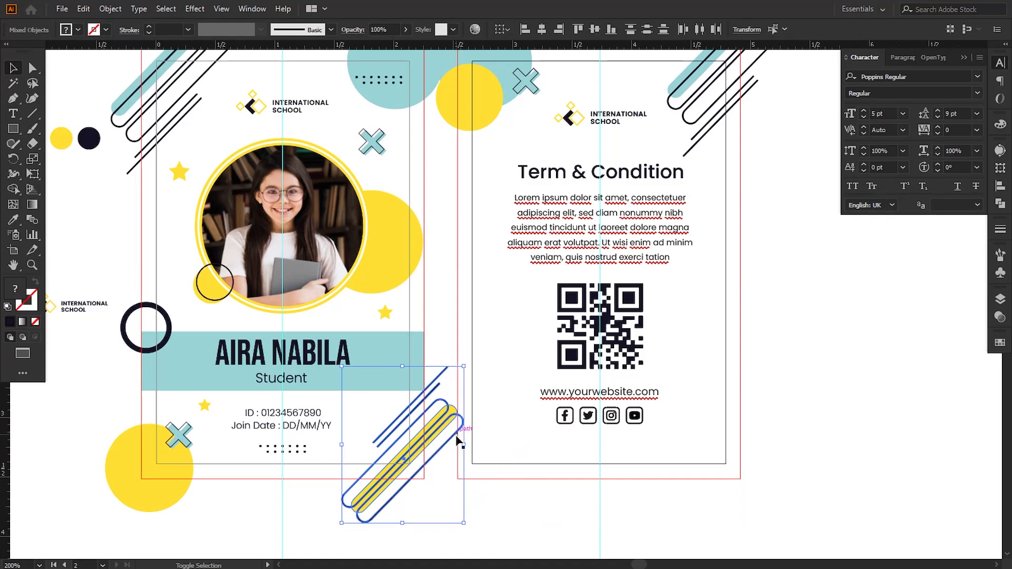
click(109, 9)
click(113, 67)
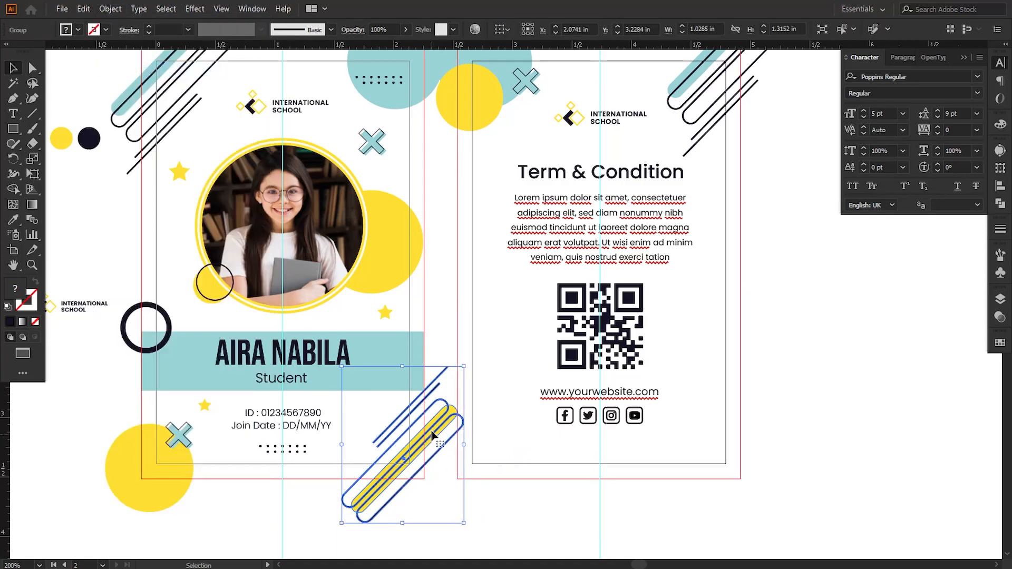
Place a flipped copy of the yellow striped group across the back card's lower-left corner, with its thin lines underneath.
drag(351, 505, 426, 544)
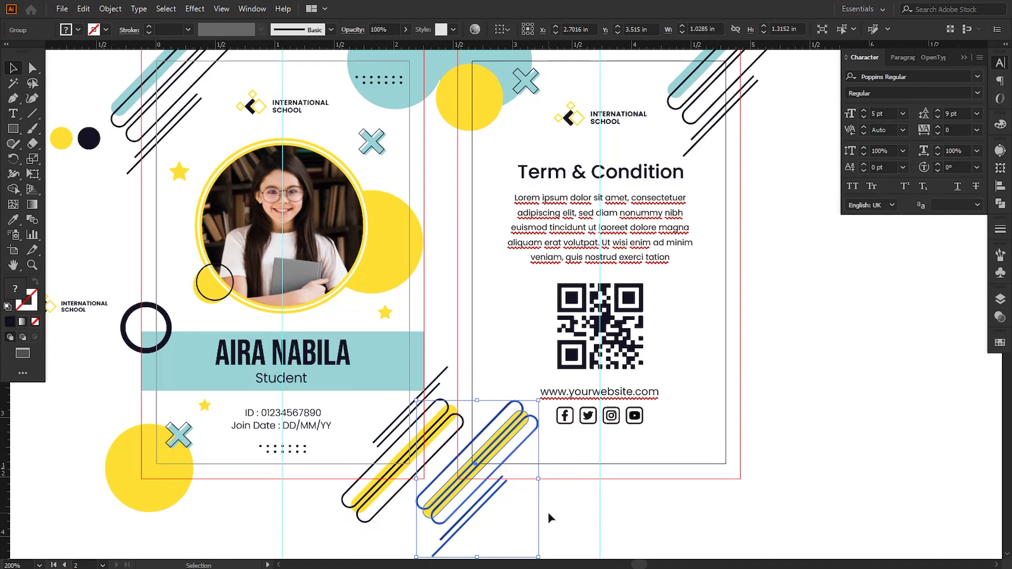
key(Down)
key(Down)
key(Down)
key(Left)
key(Left)
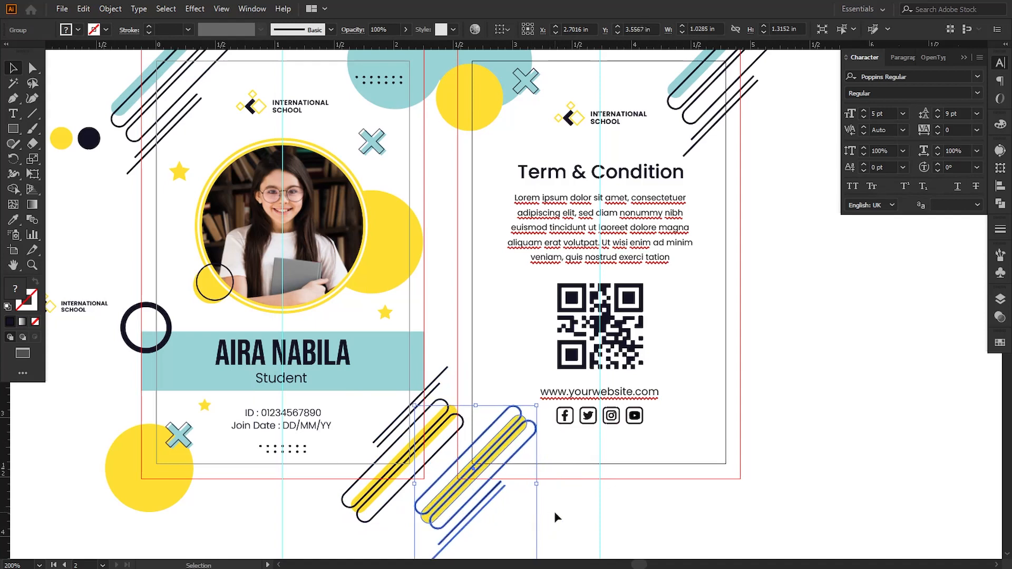
key(Down)
key(Down)
click(552, 516)
drag(513, 517, 485, 504)
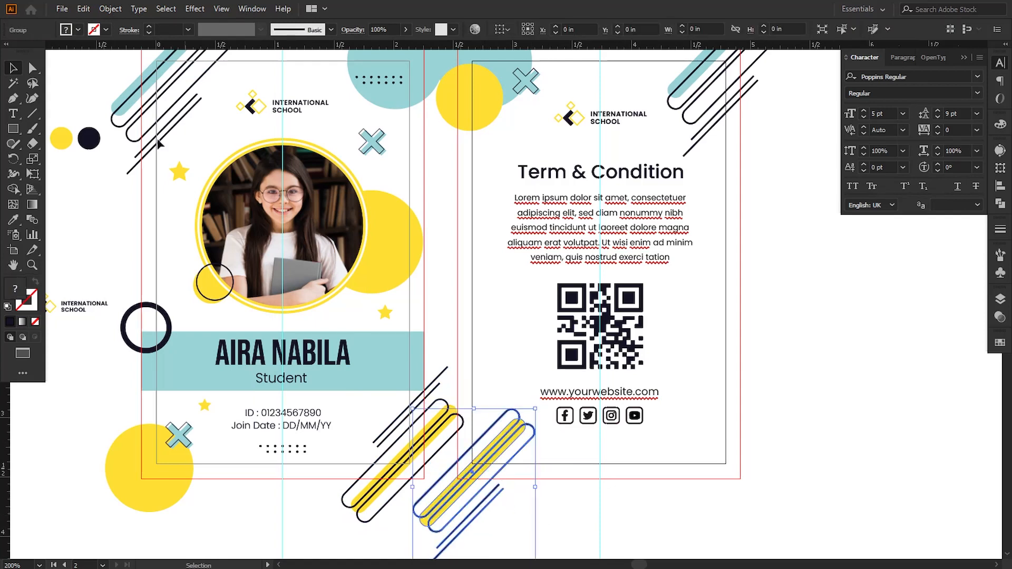
Ungroup the copied stripes and move their two thin lines up and right alongside the pills.
click(111, 9)
click(126, 83)
click(511, 514)
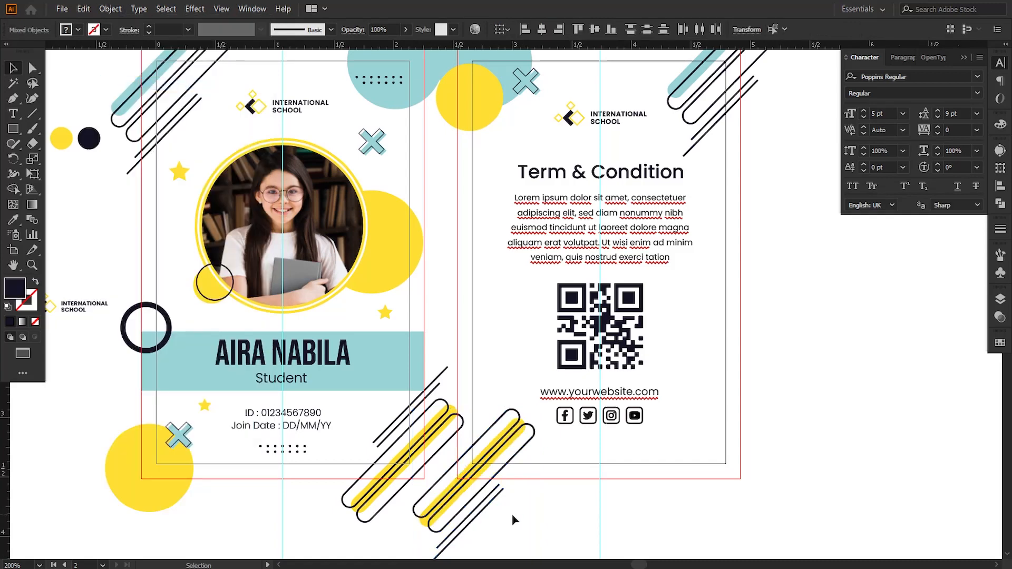
drag(492, 501, 522, 479)
click(558, 523)
click(564, 516)
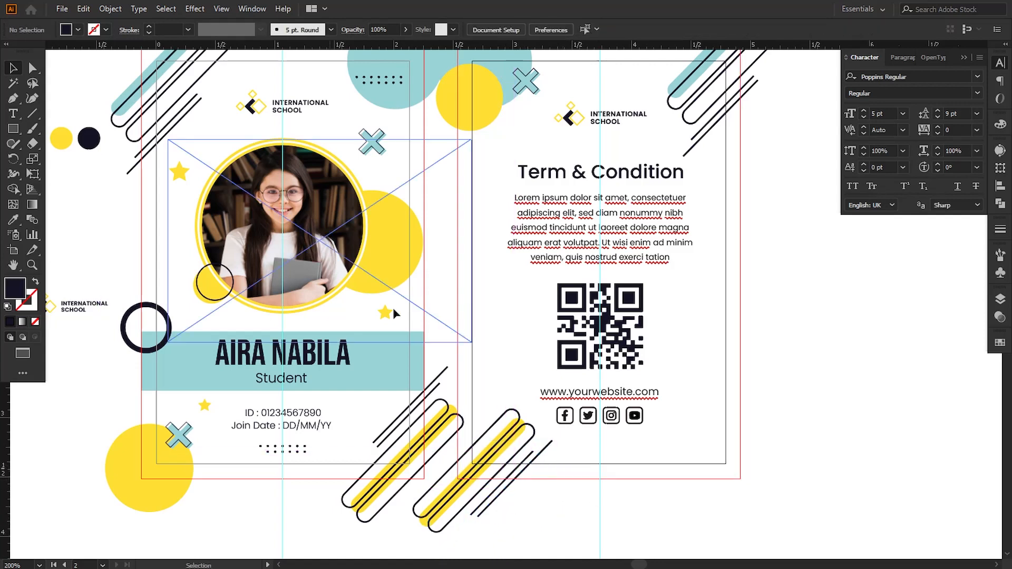
Copy the back card's upper-left teal and yellow circles to its lower-right corner and enlarge the copies slightly.
click(493, 77)
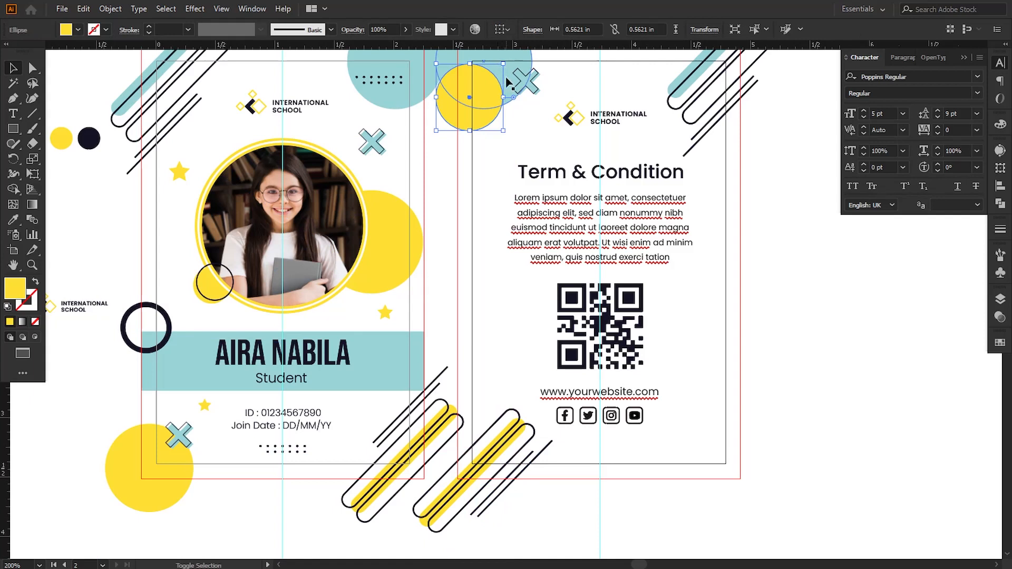
shift+click(522, 79)
drag(485, 73, 724, 459)
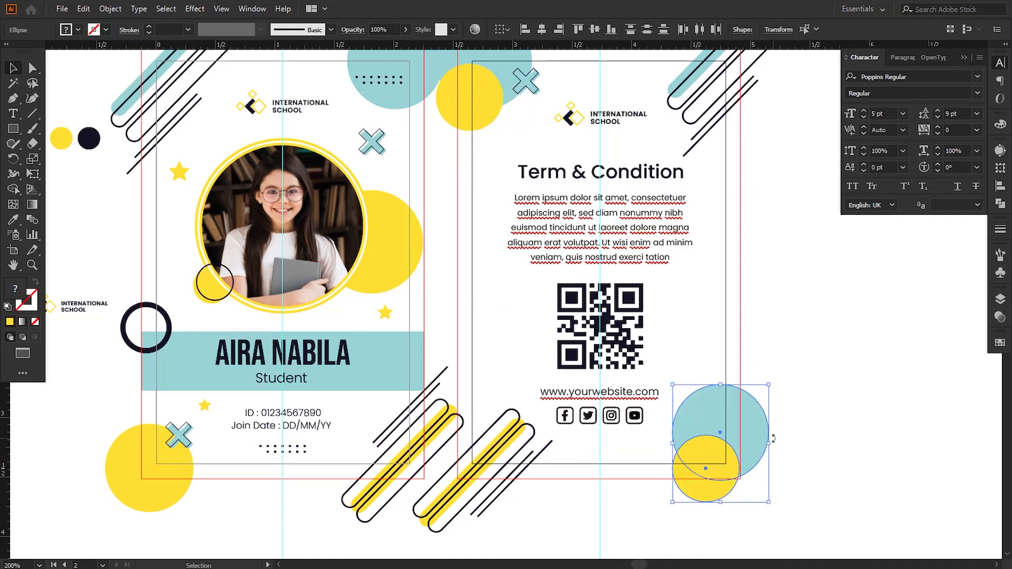
drag(771, 502, 777, 512)
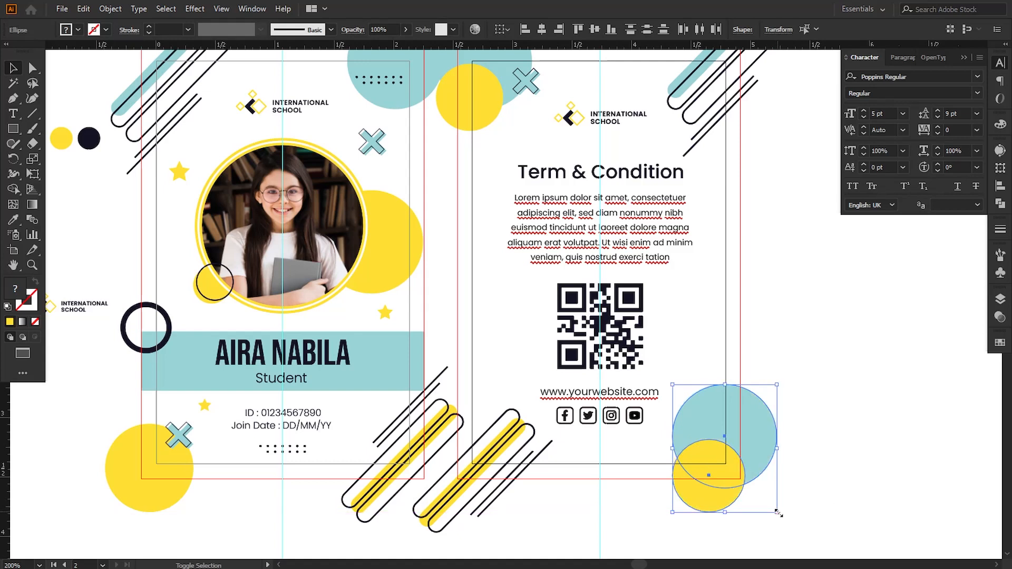
Nudge the copied teal and yellow circles slightly upward at the back card's lower-right corner.
key(Up)
key(Up)
key(Up)
key(Up)
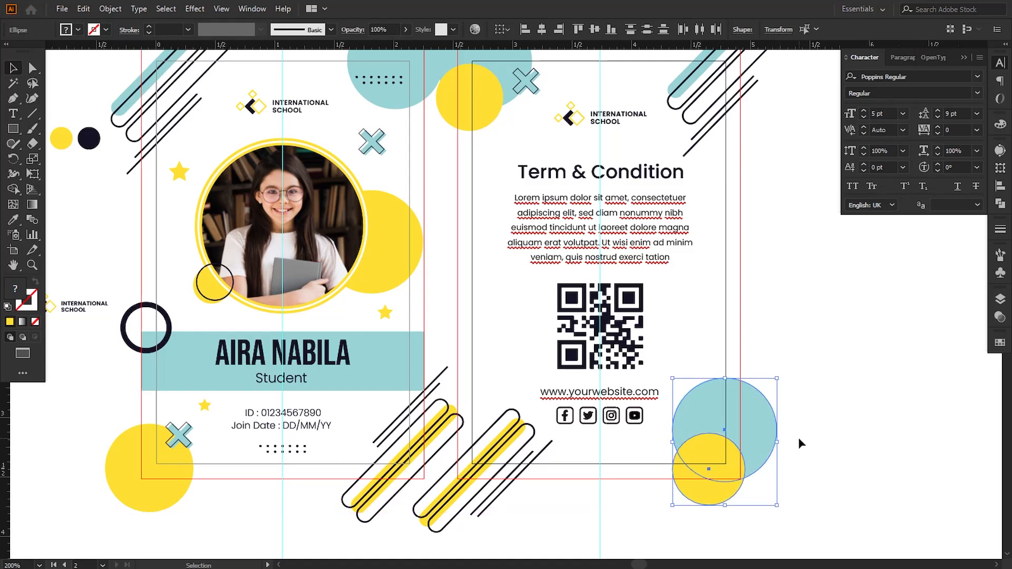
key(Right)
key(Right)
key(Left)
key(Left)
key(Down)
click(798, 438)
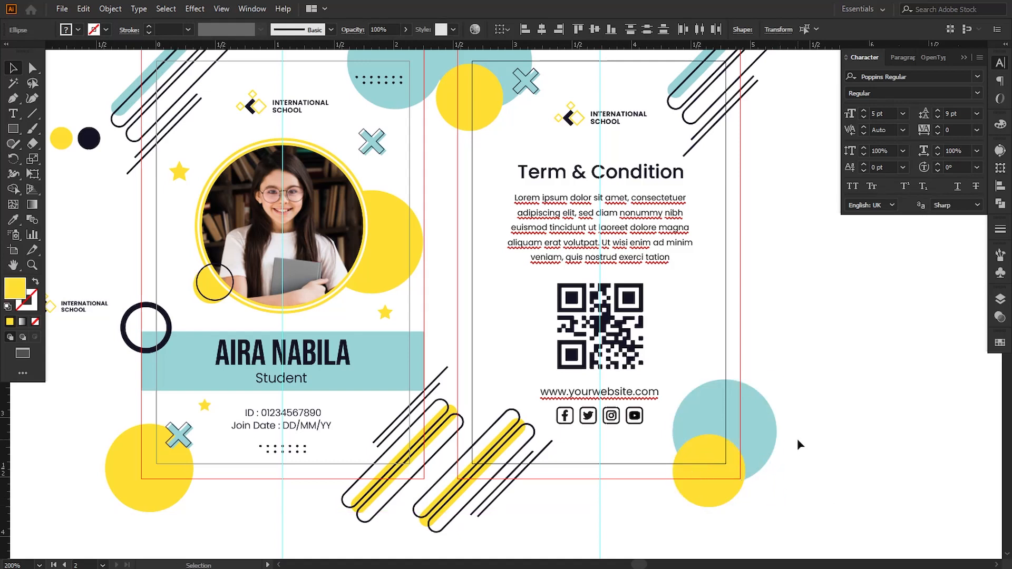
Copy yellow stars from the front card to the back: beside the heading, left of the QR code and at its lower right.
drag(385, 312, 692, 363)
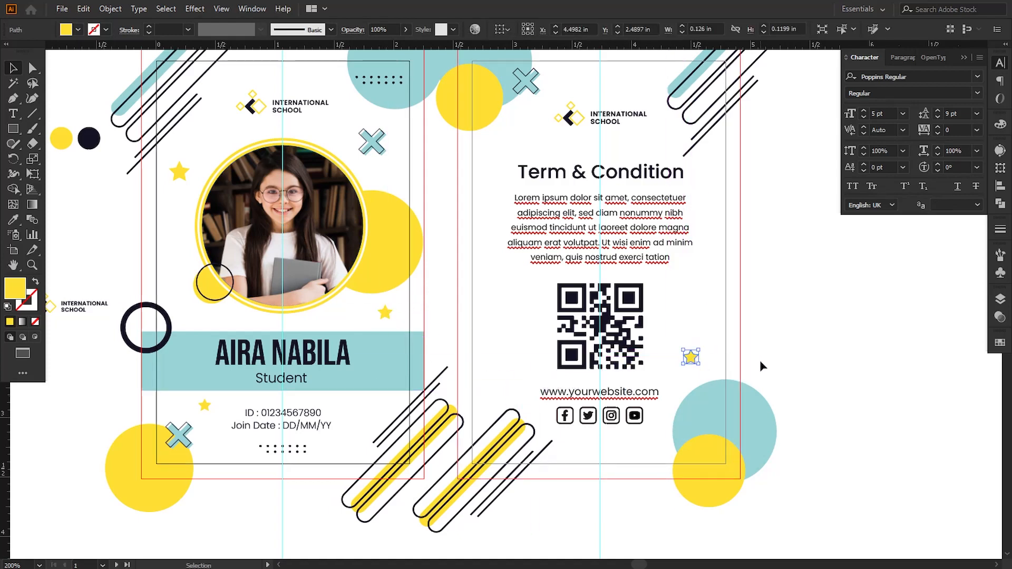
click(761, 364)
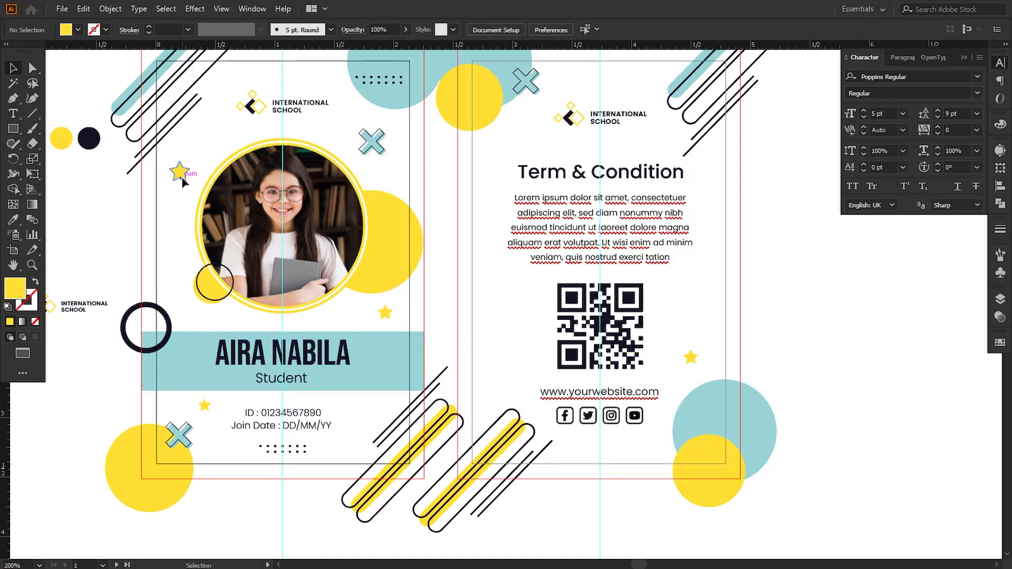
drag(182, 180, 713, 169)
click(760, 228)
click(758, 225)
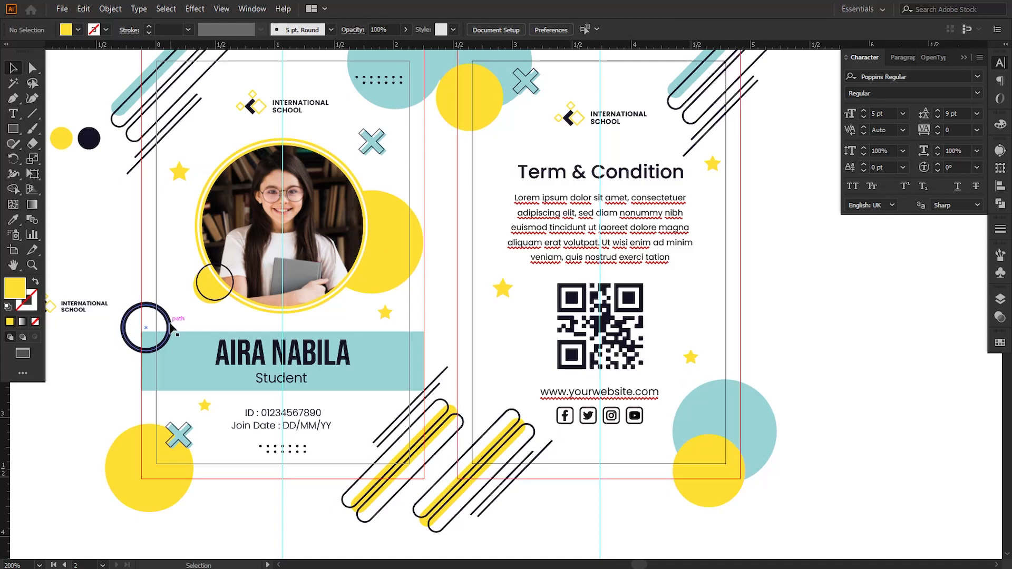
Copy the dark ring to the back card's right edge beside the QR code, enlarged to 0.606 in with a 5 pt stroke.
drag(170, 329, 726, 335)
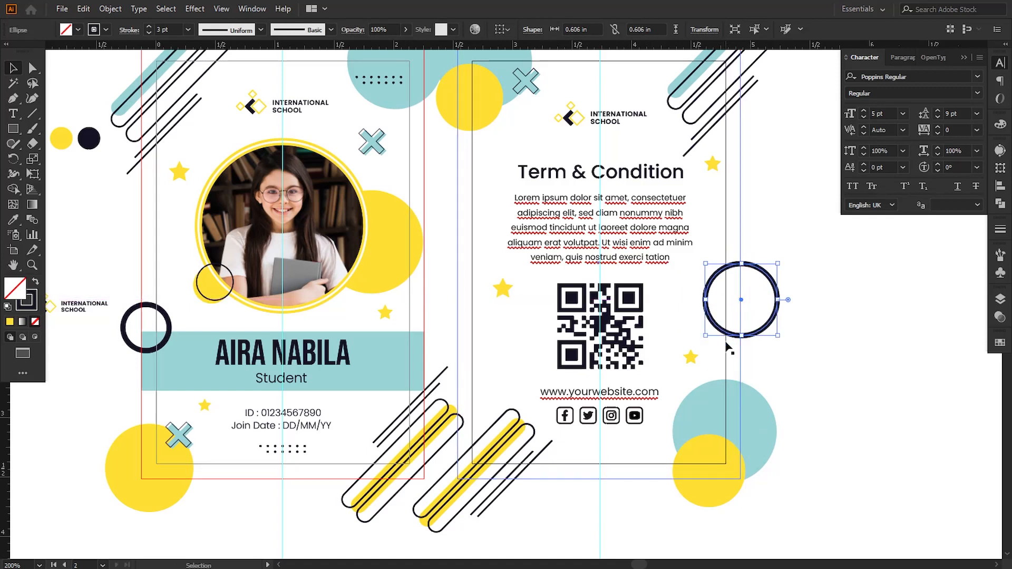
click(161, 30)
key(Up)
key(Up)
key(Up)
key(Up)
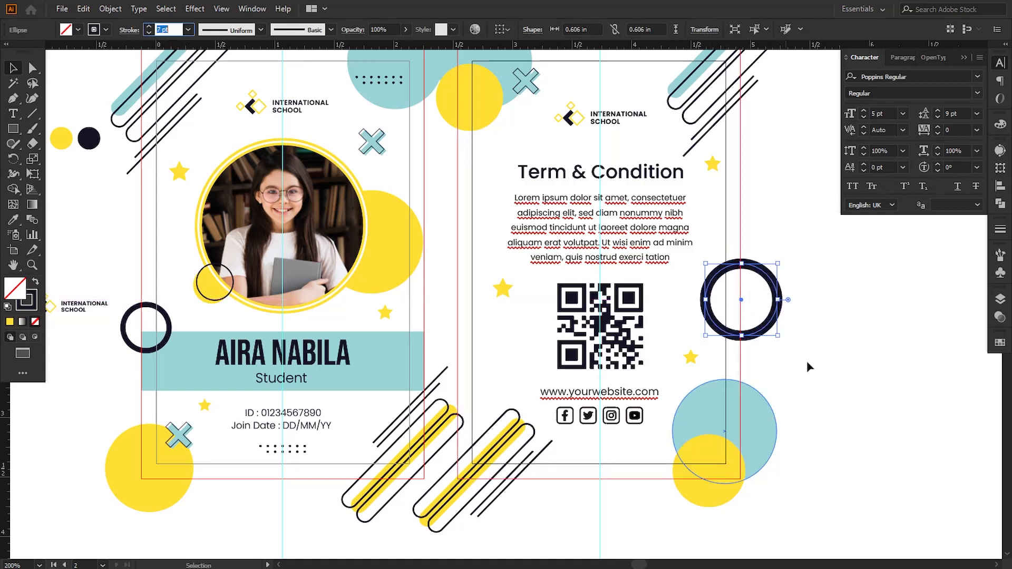
key(Down)
click(809, 359)
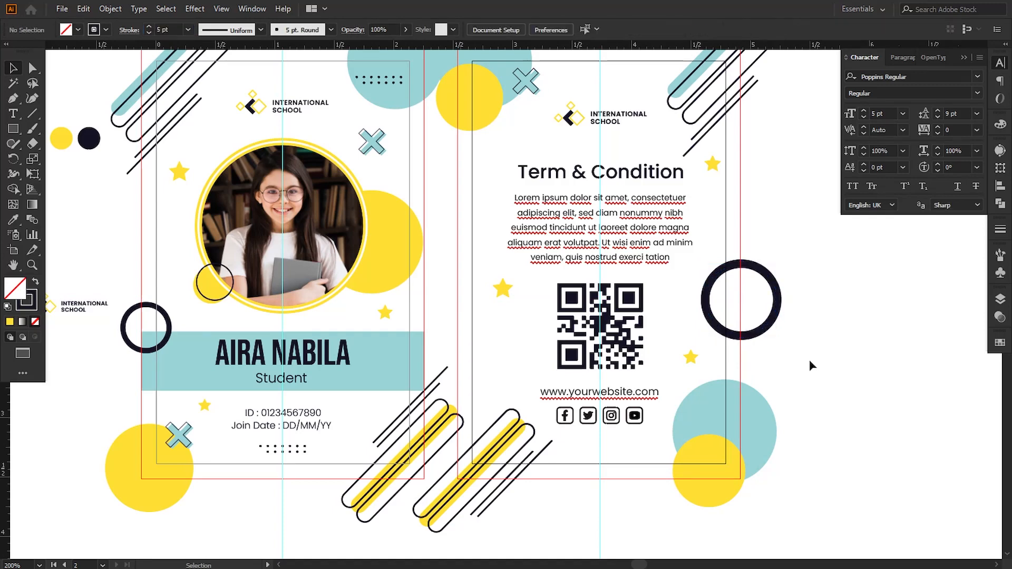
Draw a white 2.38 × 3.64 in rectangle over the front card's full bleed area and delete that card's vertical guide.
drag(549, 329, 584, 348)
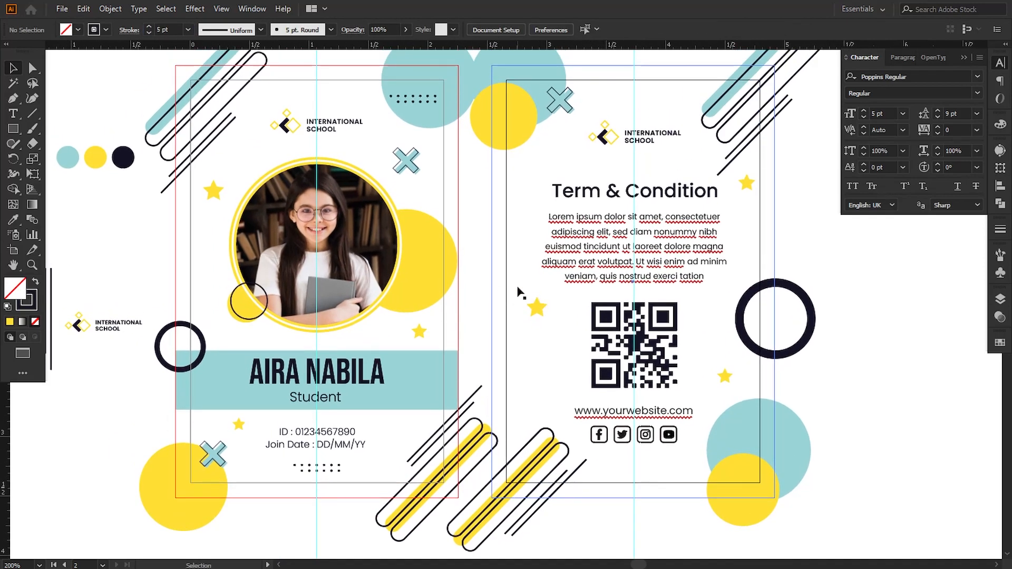
drag(519, 292, 214, 285)
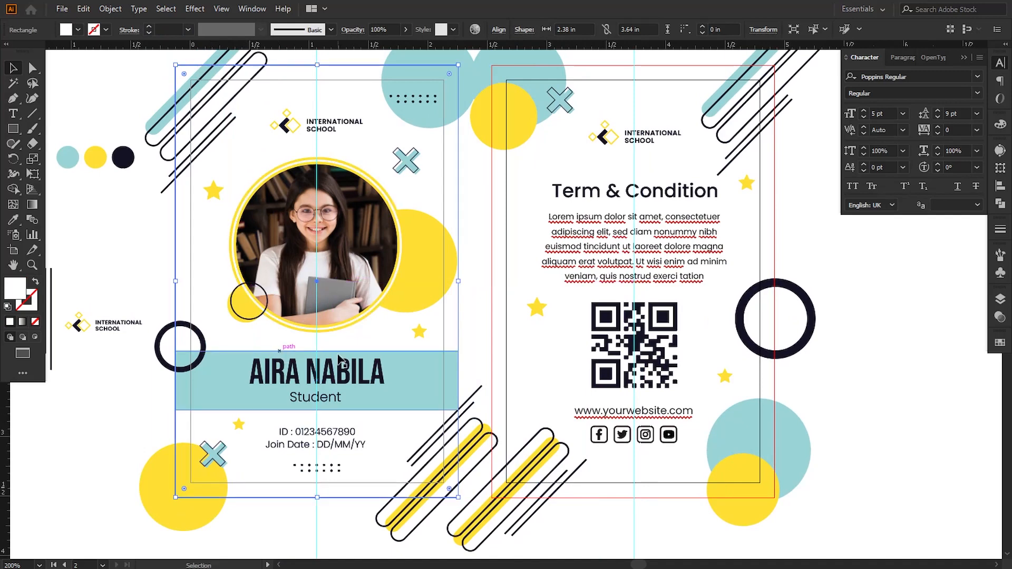
key(ctrl+minus)
drag(485, 415, 375, 416)
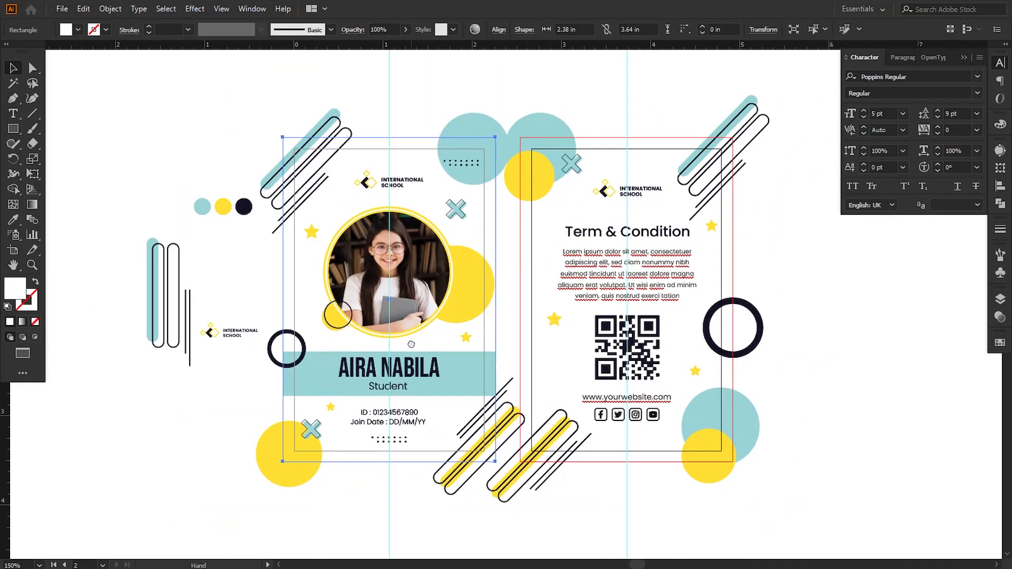
click(47, 129)
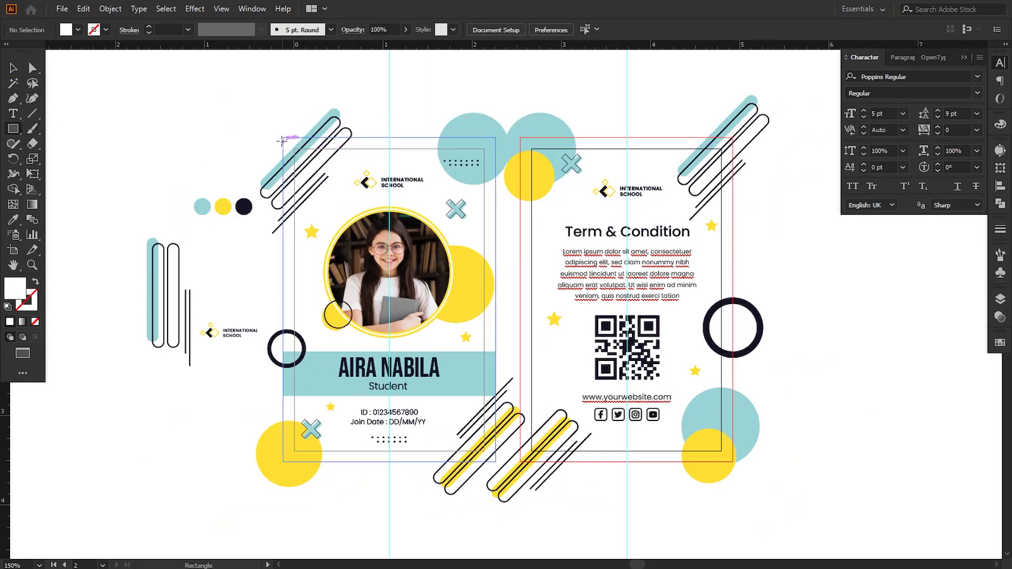
drag(284, 138, 495, 461)
click(14, 68)
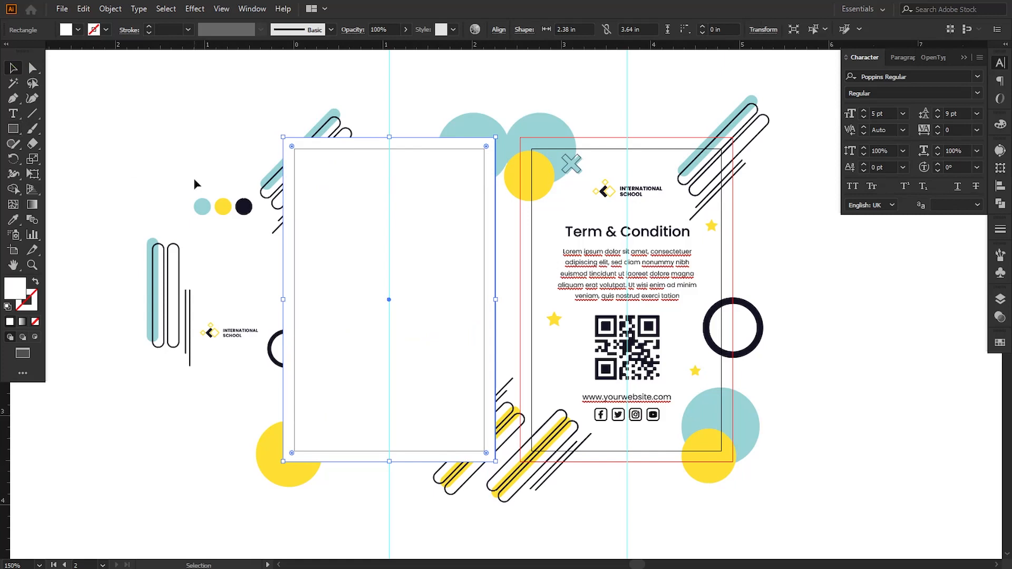
drag(432, 90, 434, 89)
key(Delete)
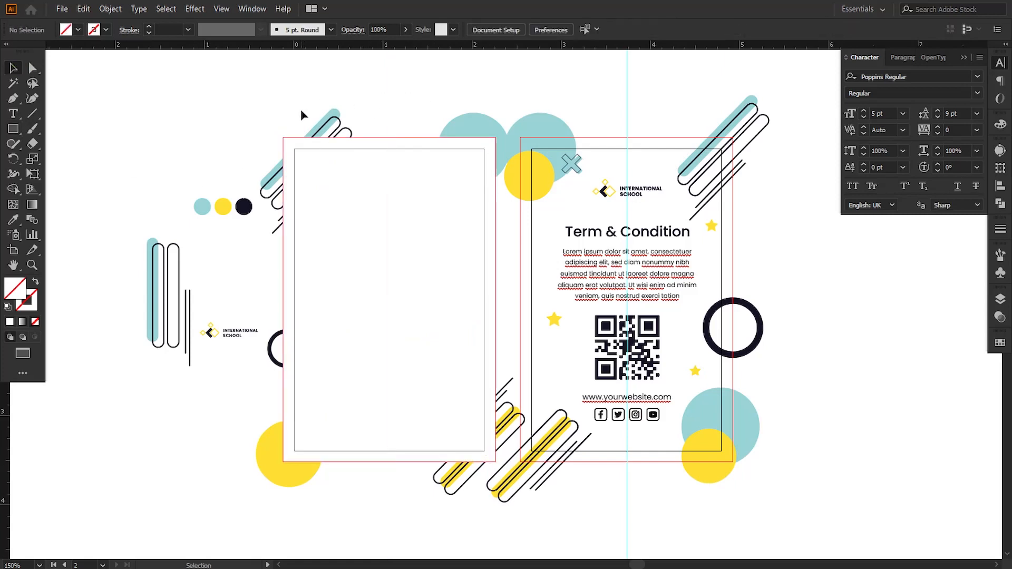
Clip the front card's overhanging stripes, circles and dark ring to the white bleed-area rectangle with a clipping mask.
drag(266, 141, 282, 257)
shift+click(469, 132)
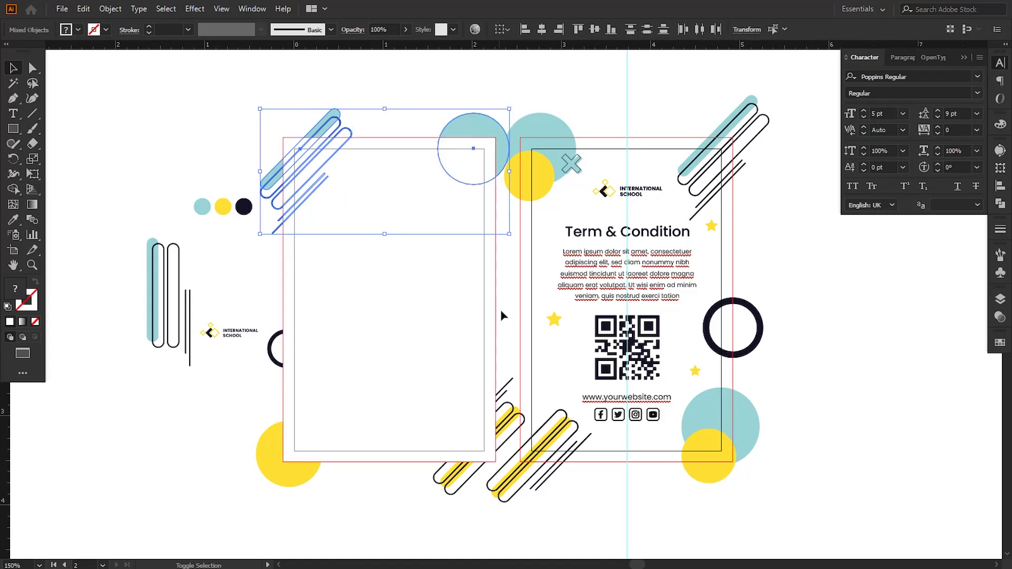
shift+click(509, 450)
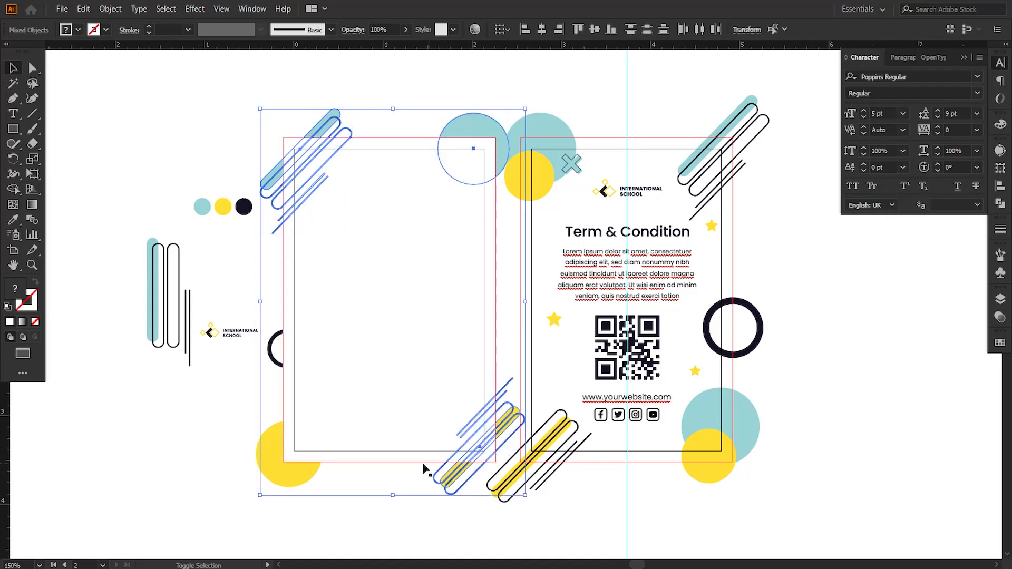
shift+click(308, 475)
shift+click(340, 310)
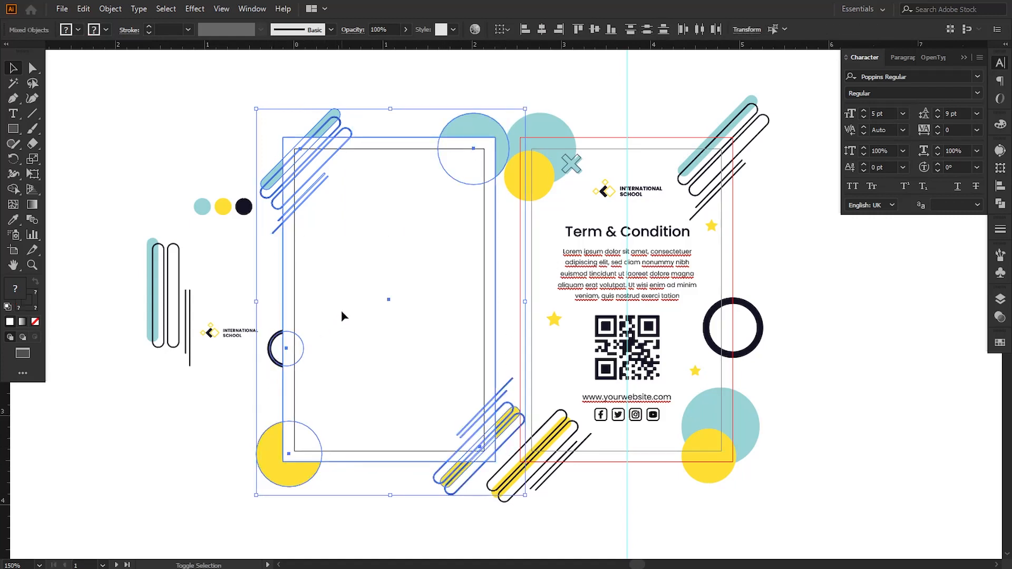
click(110, 8)
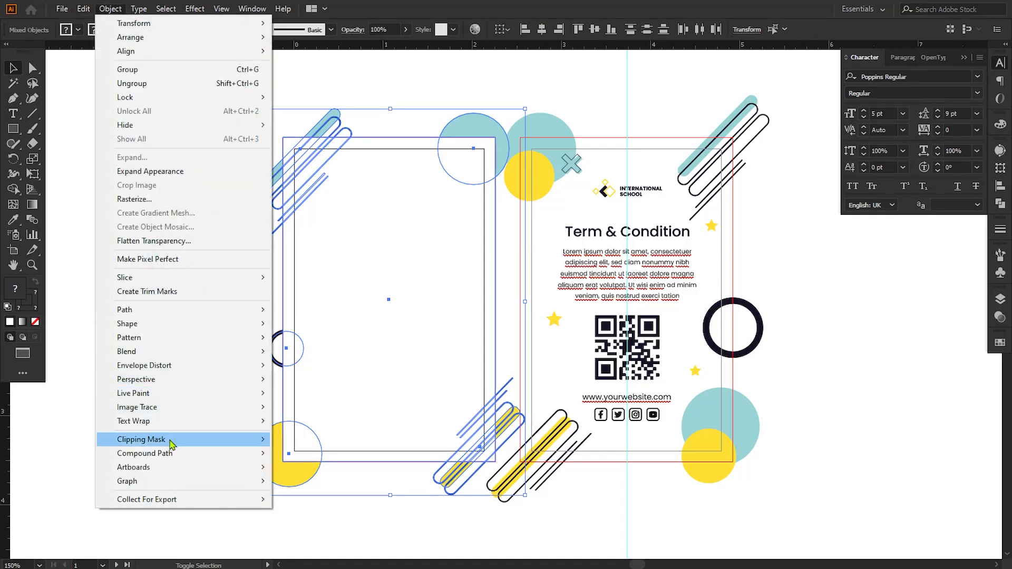
mouse_move(174, 440)
click(296, 437)
click(370, 474)
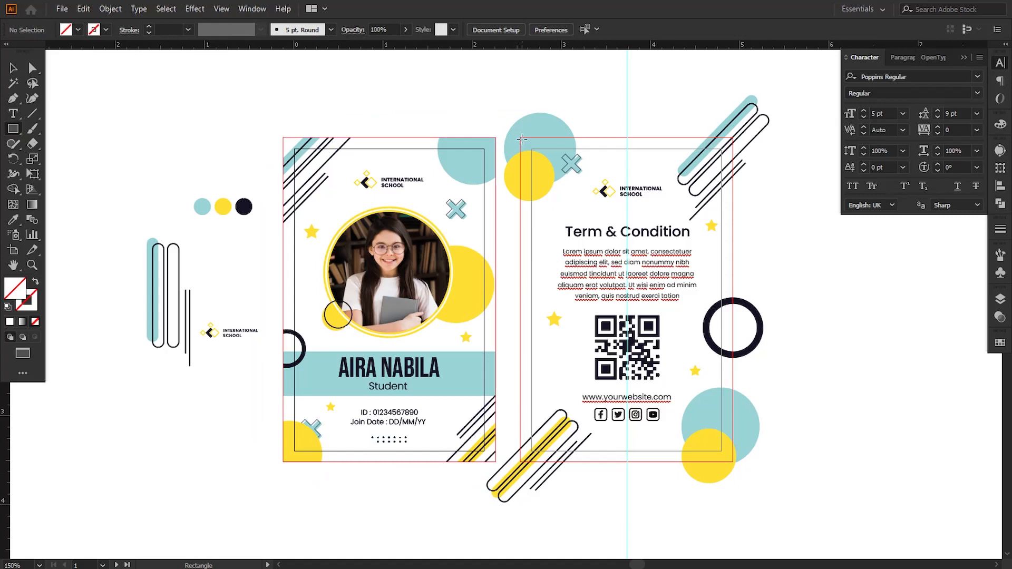
Draw a 2.38 × 3.6349 in rectangle over the back card's full bleed area, fitting its side edges to the bleed line.
drag(519, 139, 693, 463)
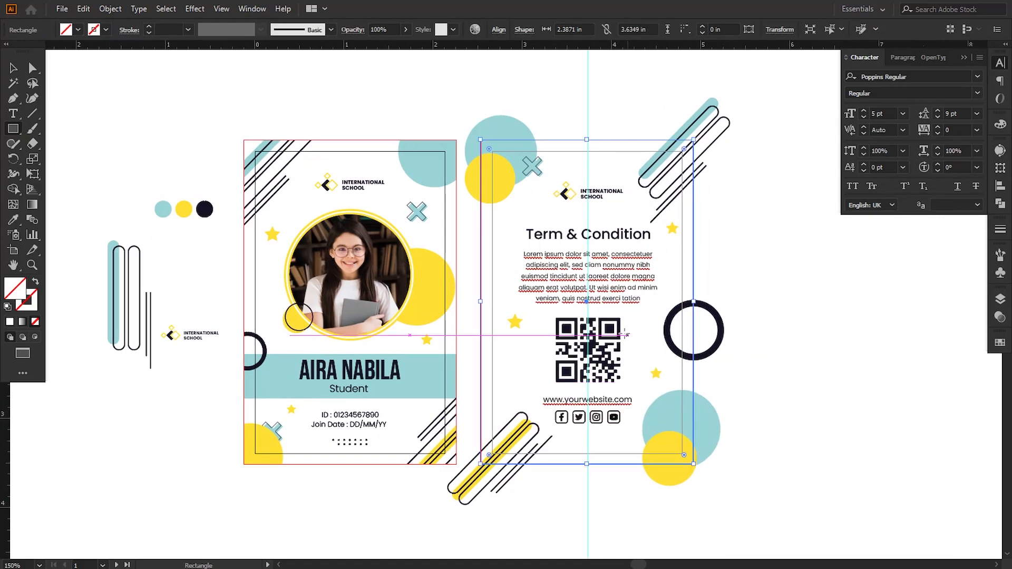
click(8, 68)
key(ctrl+equal)
key(ctrl+equal)
key(ctrl+equal)
key(ctrl+equal)
drag(323, 299, 463, 311)
drag(213, 313, 219, 311)
key(ctrl+minus)
key(ctrl+minus)
key(ctrl+minus)
key(ctrl+minus)
drag(519, 345, 512, 361)
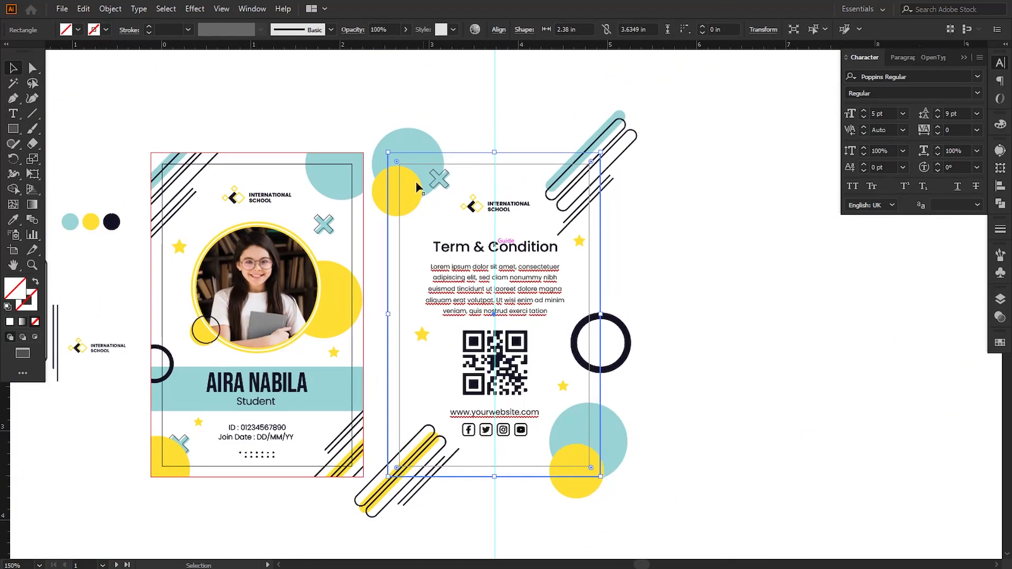
Clip the back card's overhanging corner circles, diagonal stripes and dark ring to the new bleed-area rectangle with a clipping mask.
shift+click(410, 139)
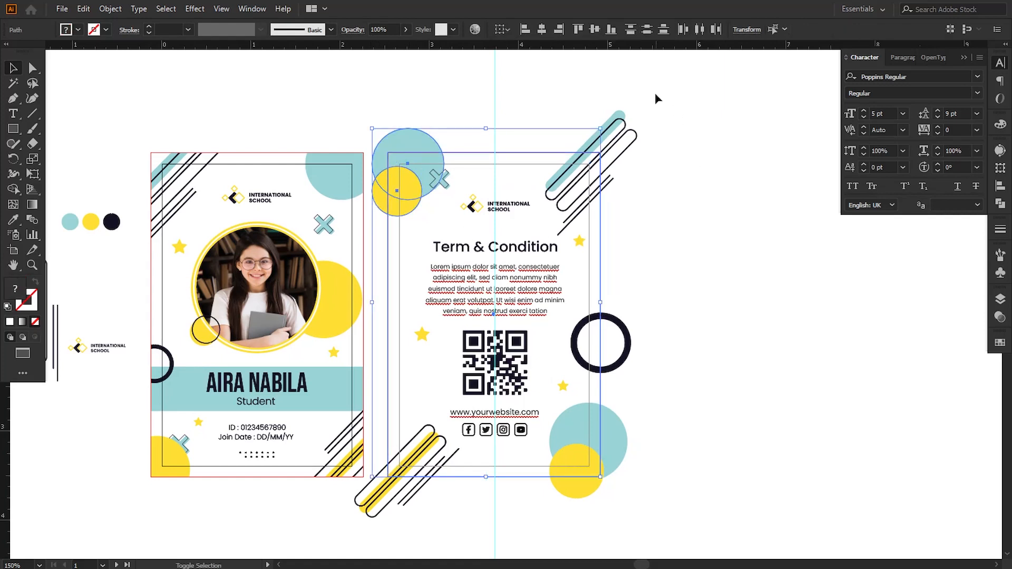
shift+click(626, 331)
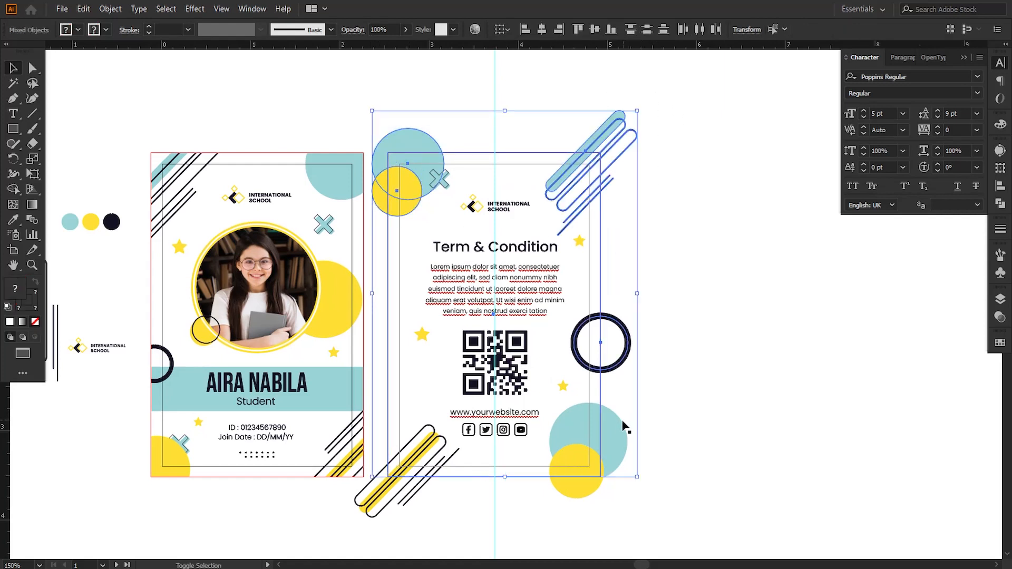
shift+click(621, 422)
shift+click(589, 492)
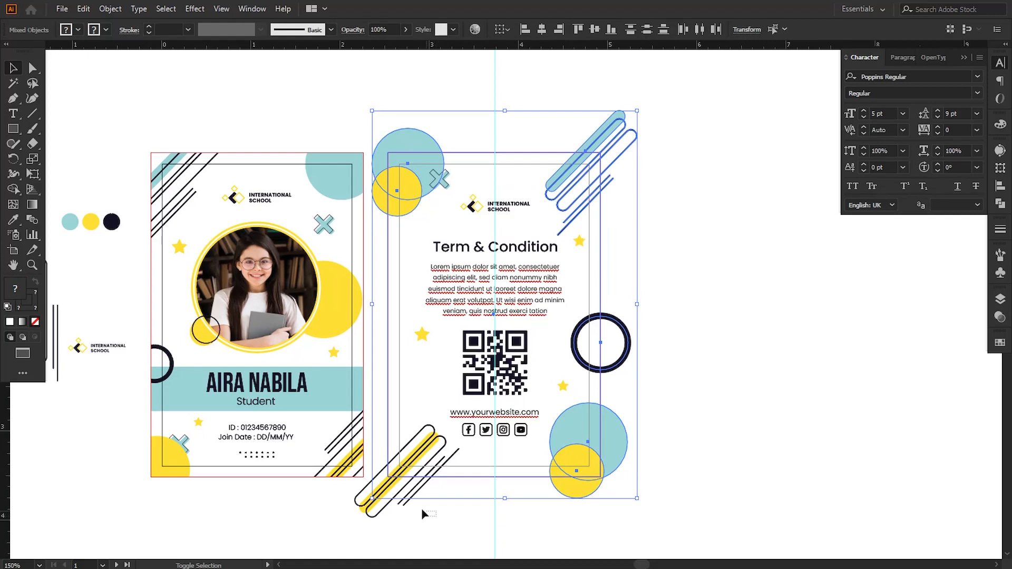
drag(422, 510, 354, 494)
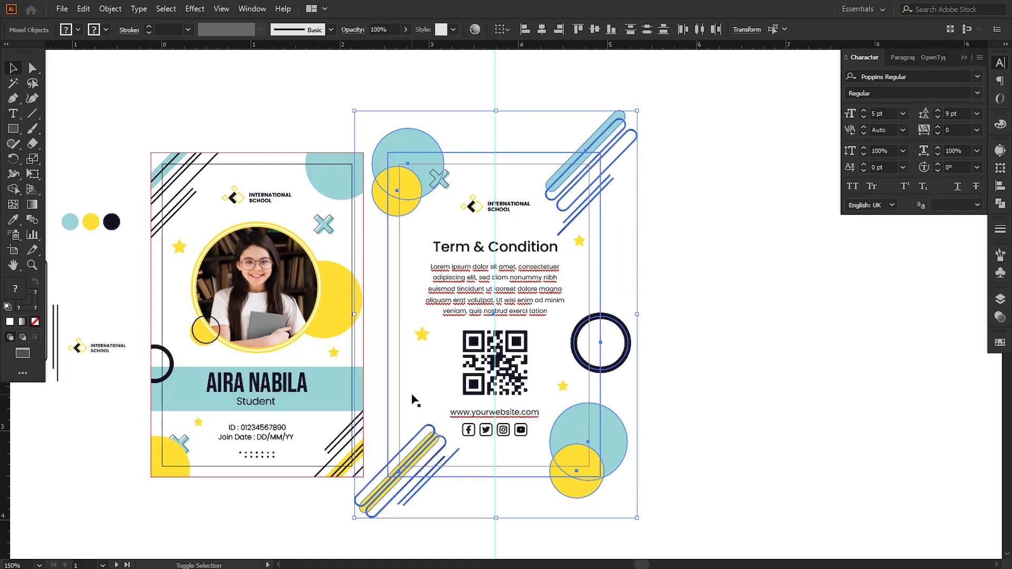
click(112, 9)
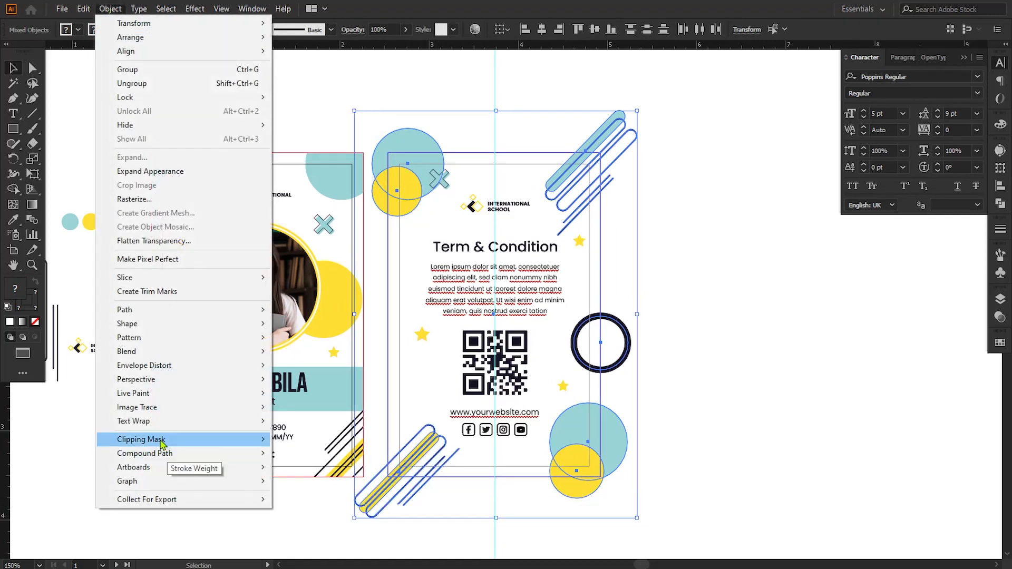
mouse_move(163, 441)
click(300, 440)
click(731, 371)
Delete the spare color circles, stripes and logo beside the front card, plus the back card's vertical guide.
drag(629, 355, 718, 348)
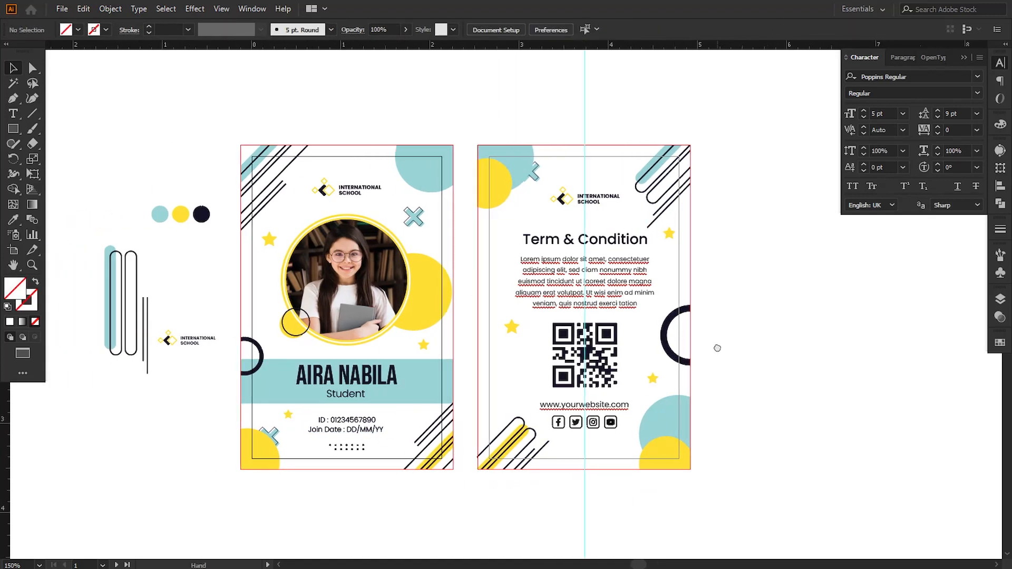
drag(96, 173, 215, 425)
key(Delete)
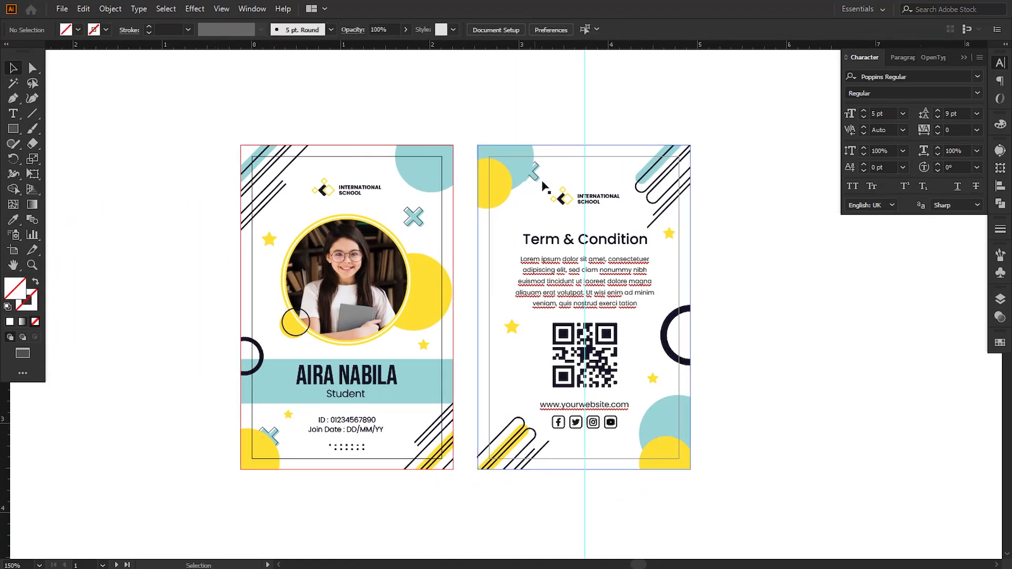
key(ctrl+plus)
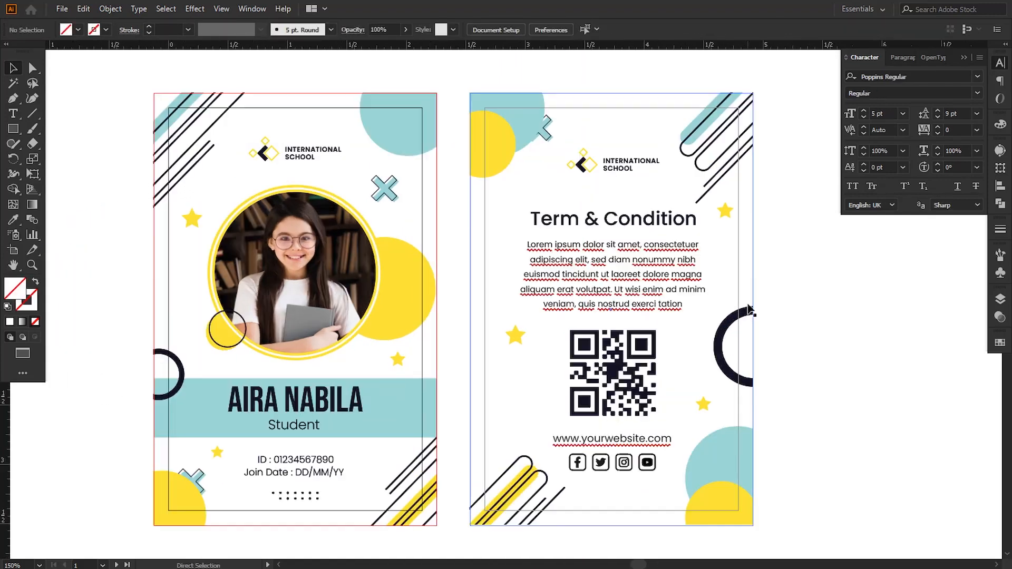
drag(789, 325, 723, 318)
click(964, 58)
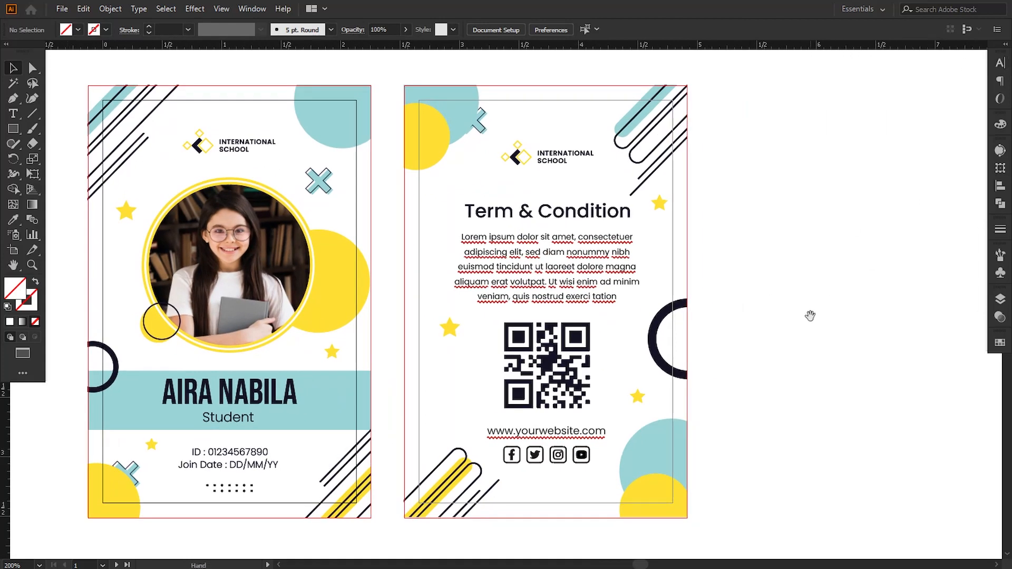
Bring the teal cross near the back card's upper circles and the cross at the front card's lower-left corner to the front.
drag(811, 316, 807, 312)
click(477, 117)
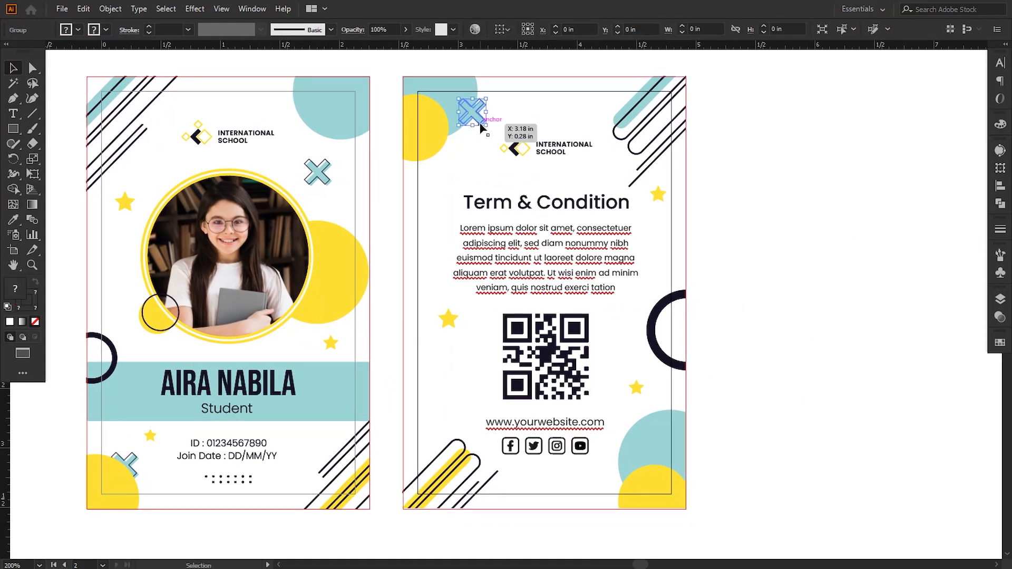
right_click(480, 123)
mouse_move(531, 283)
click(642, 280)
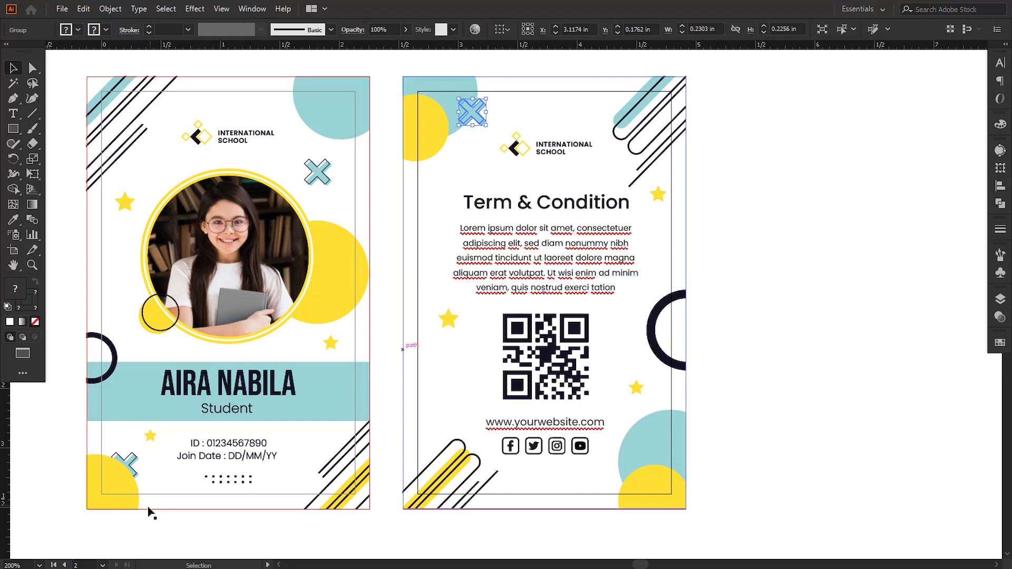
click(125, 466)
right_click(131, 462)
mouse_move(174, 396)
click(298, 396)
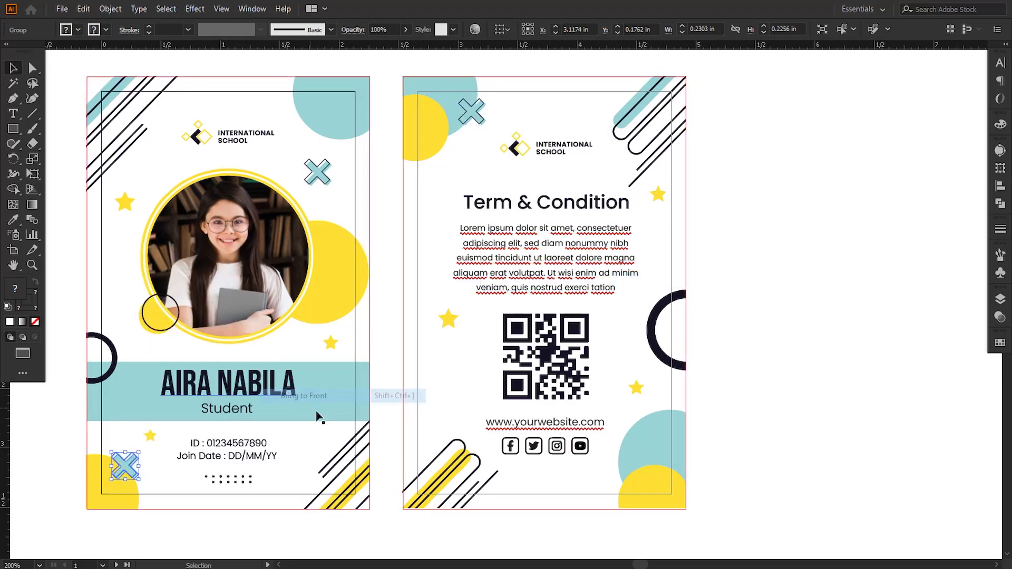
click(754, 421)
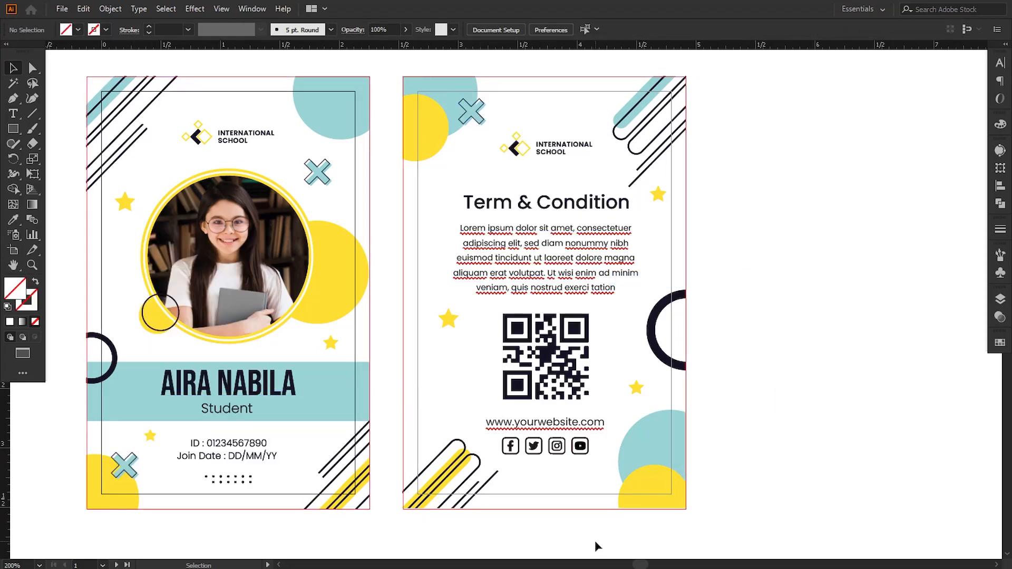